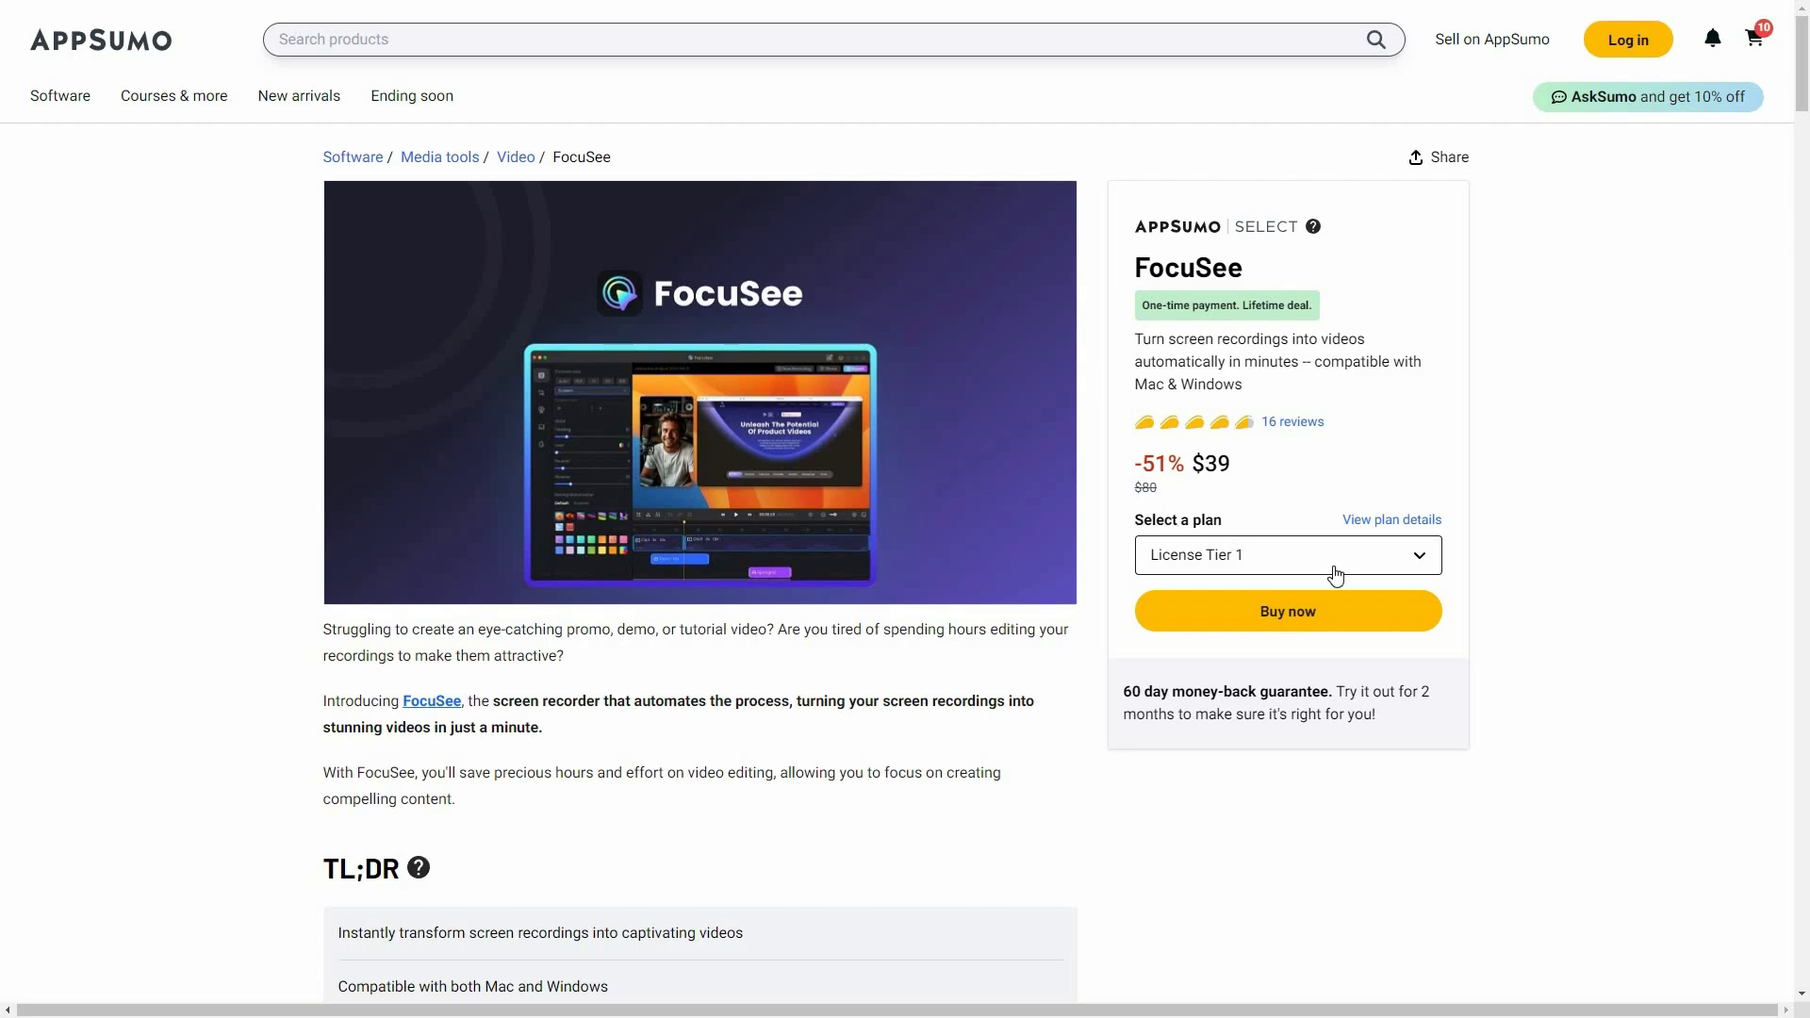
# - Examine FocuSee's included features and license tiers on AppSumo, and the completed items on its roadmap
pyautogui.scroll(-2, 730, 820)
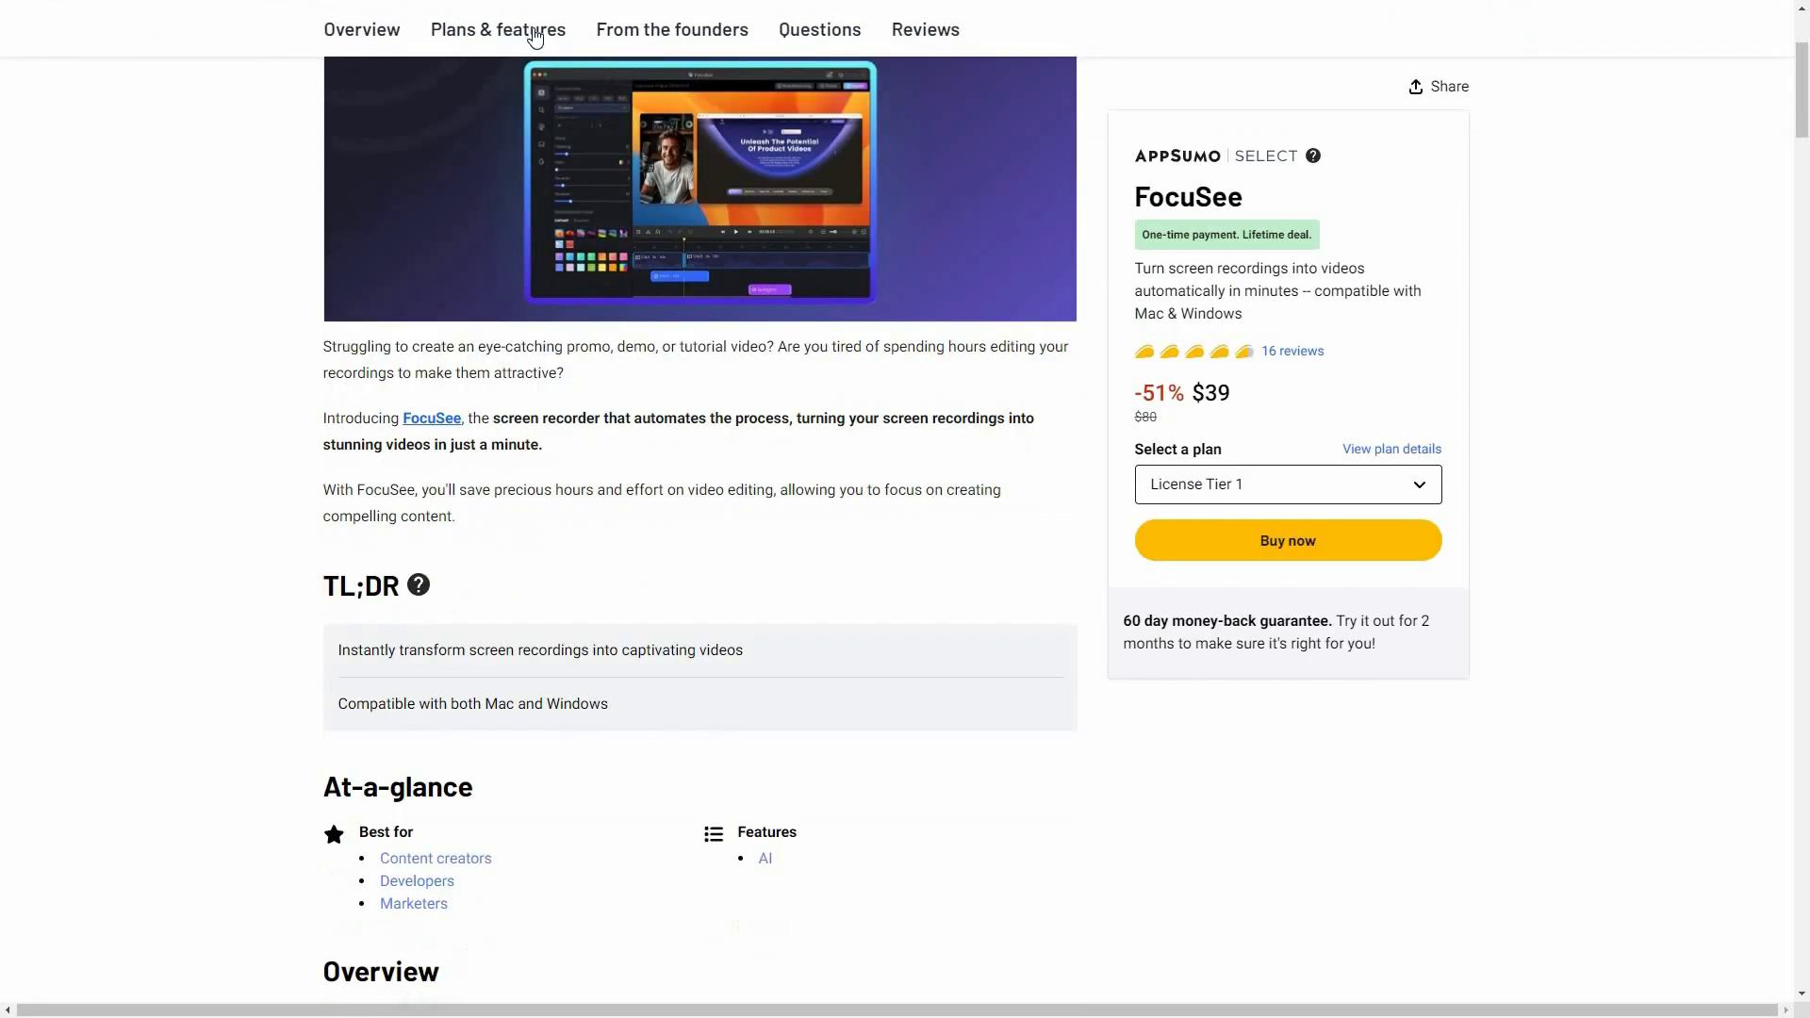
pyautogui.click(533, 33)
pyautogui.scroll(-1, 413, 377)
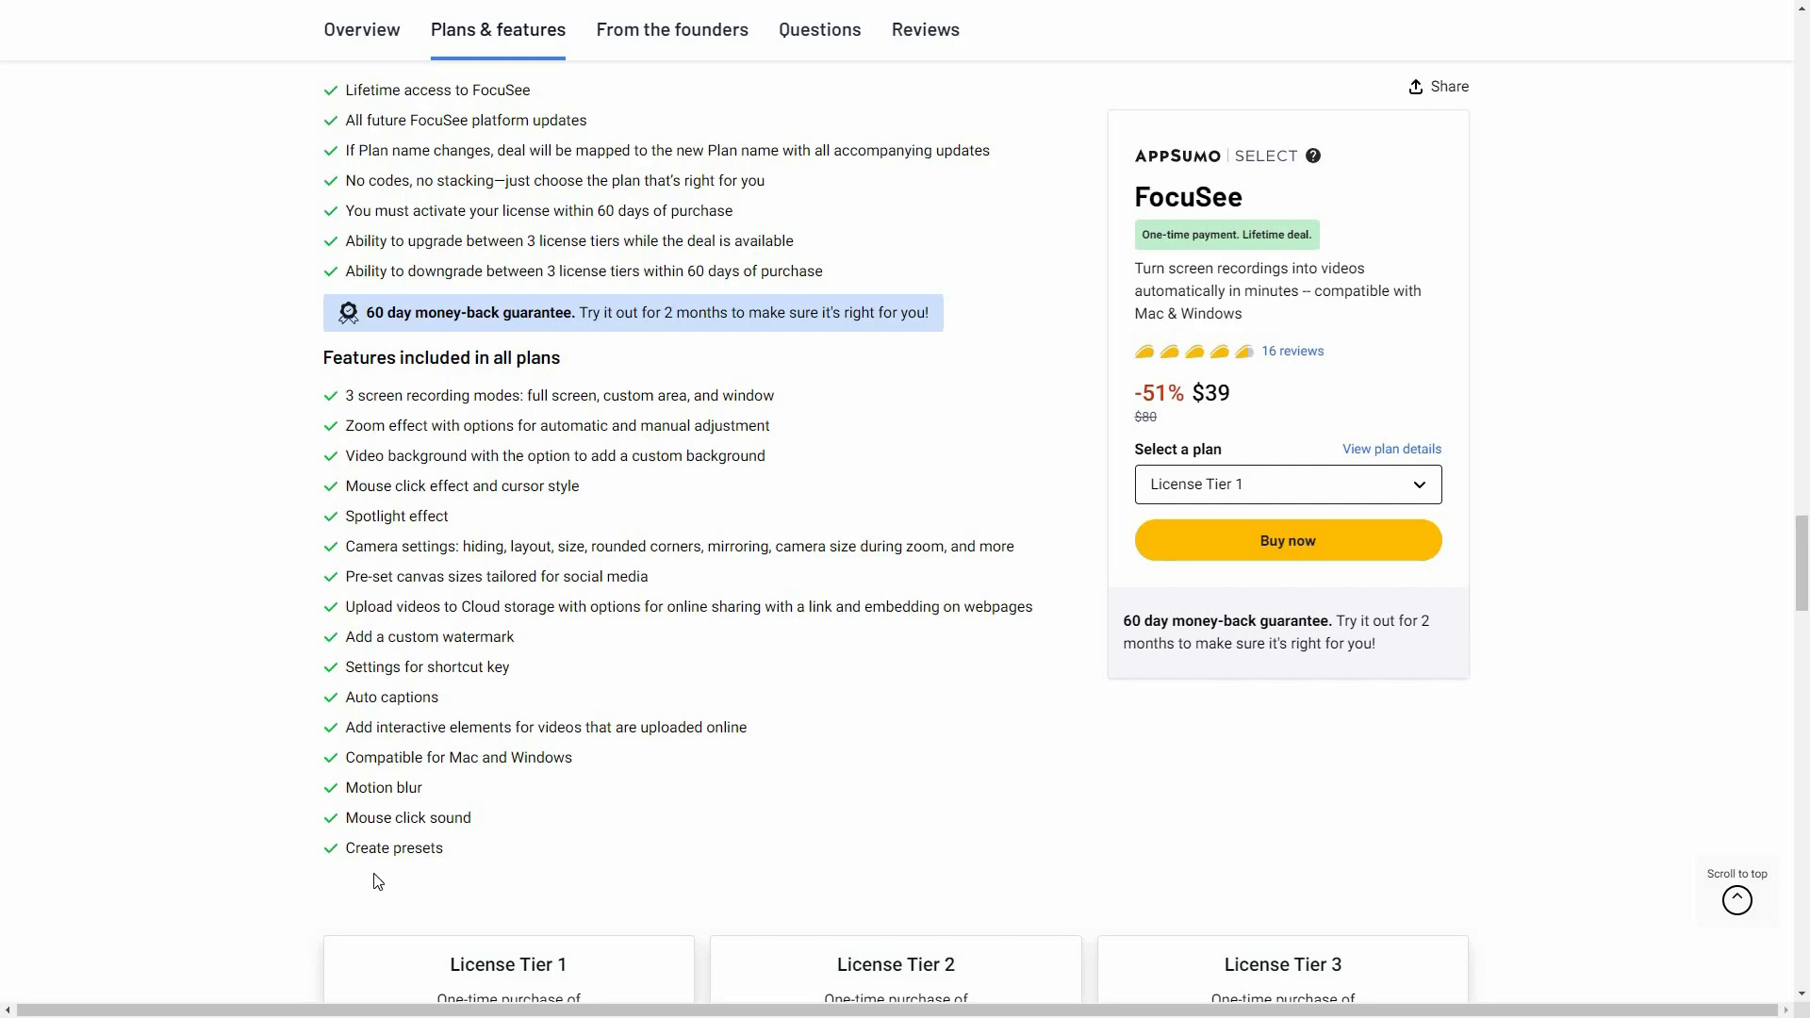
pyautogui.scroll(-2, 1595, 785)
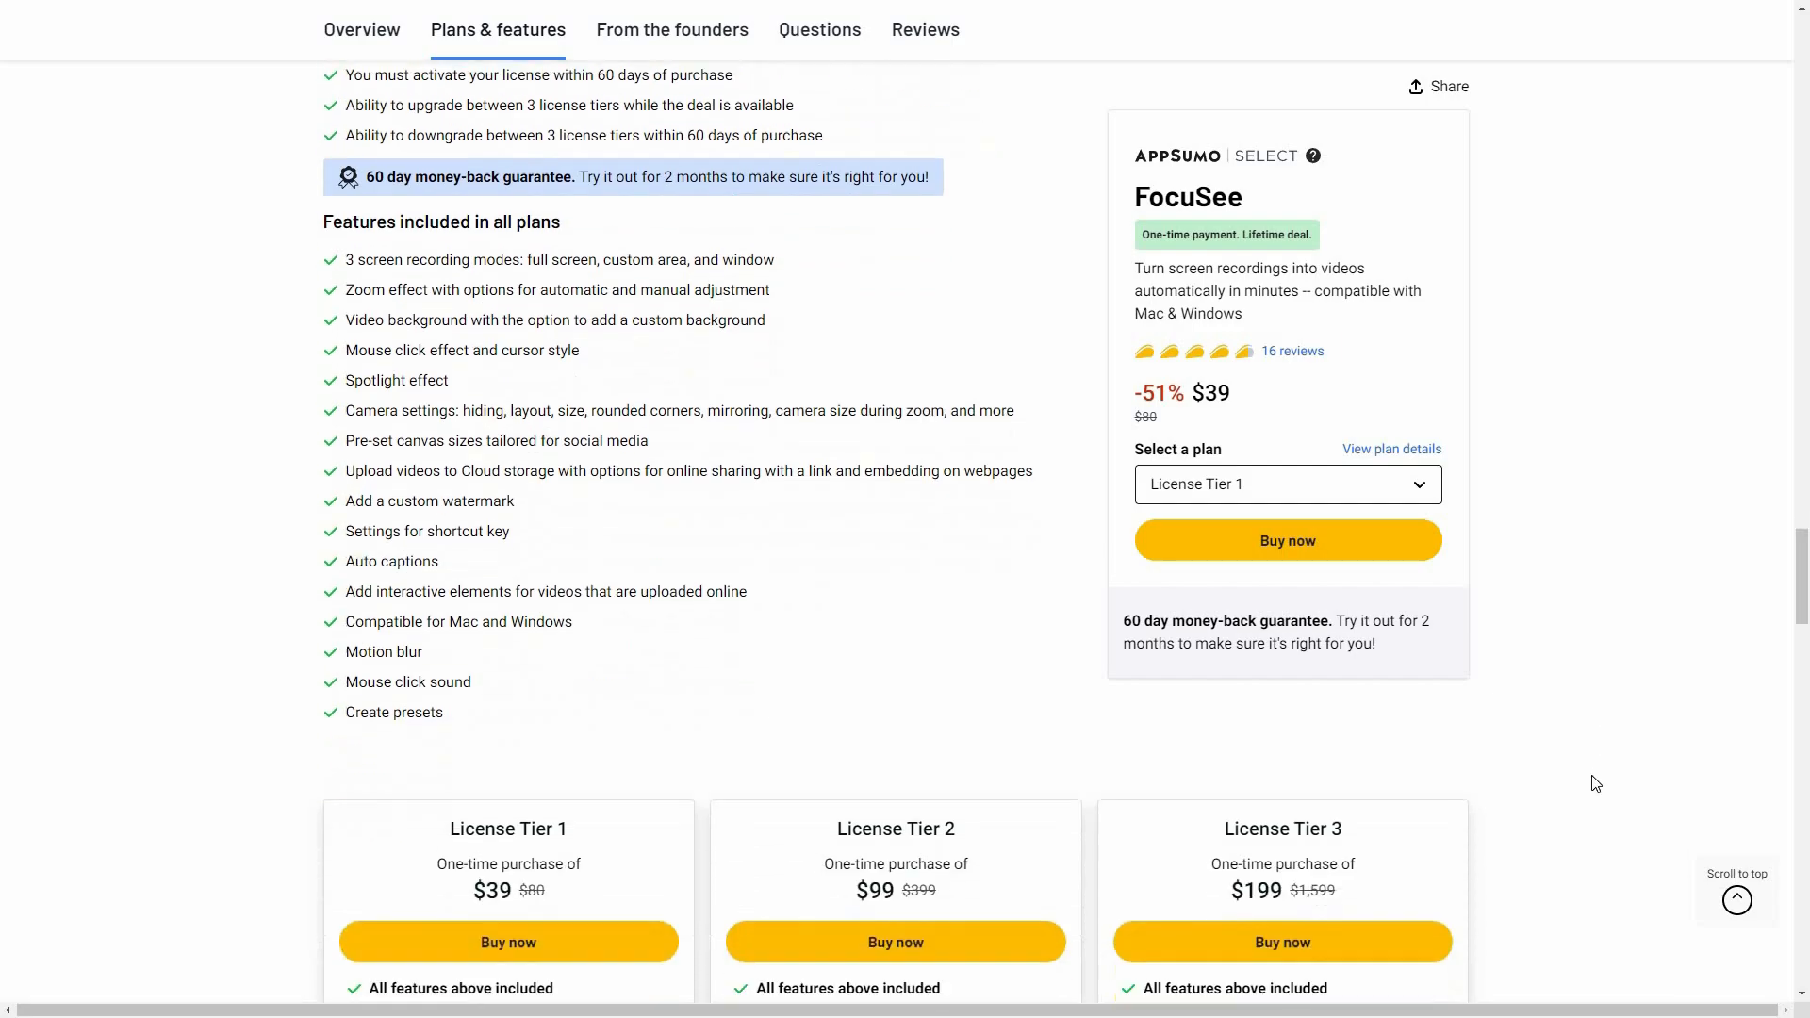
pyautogui.scroll(-4, 700, 905)
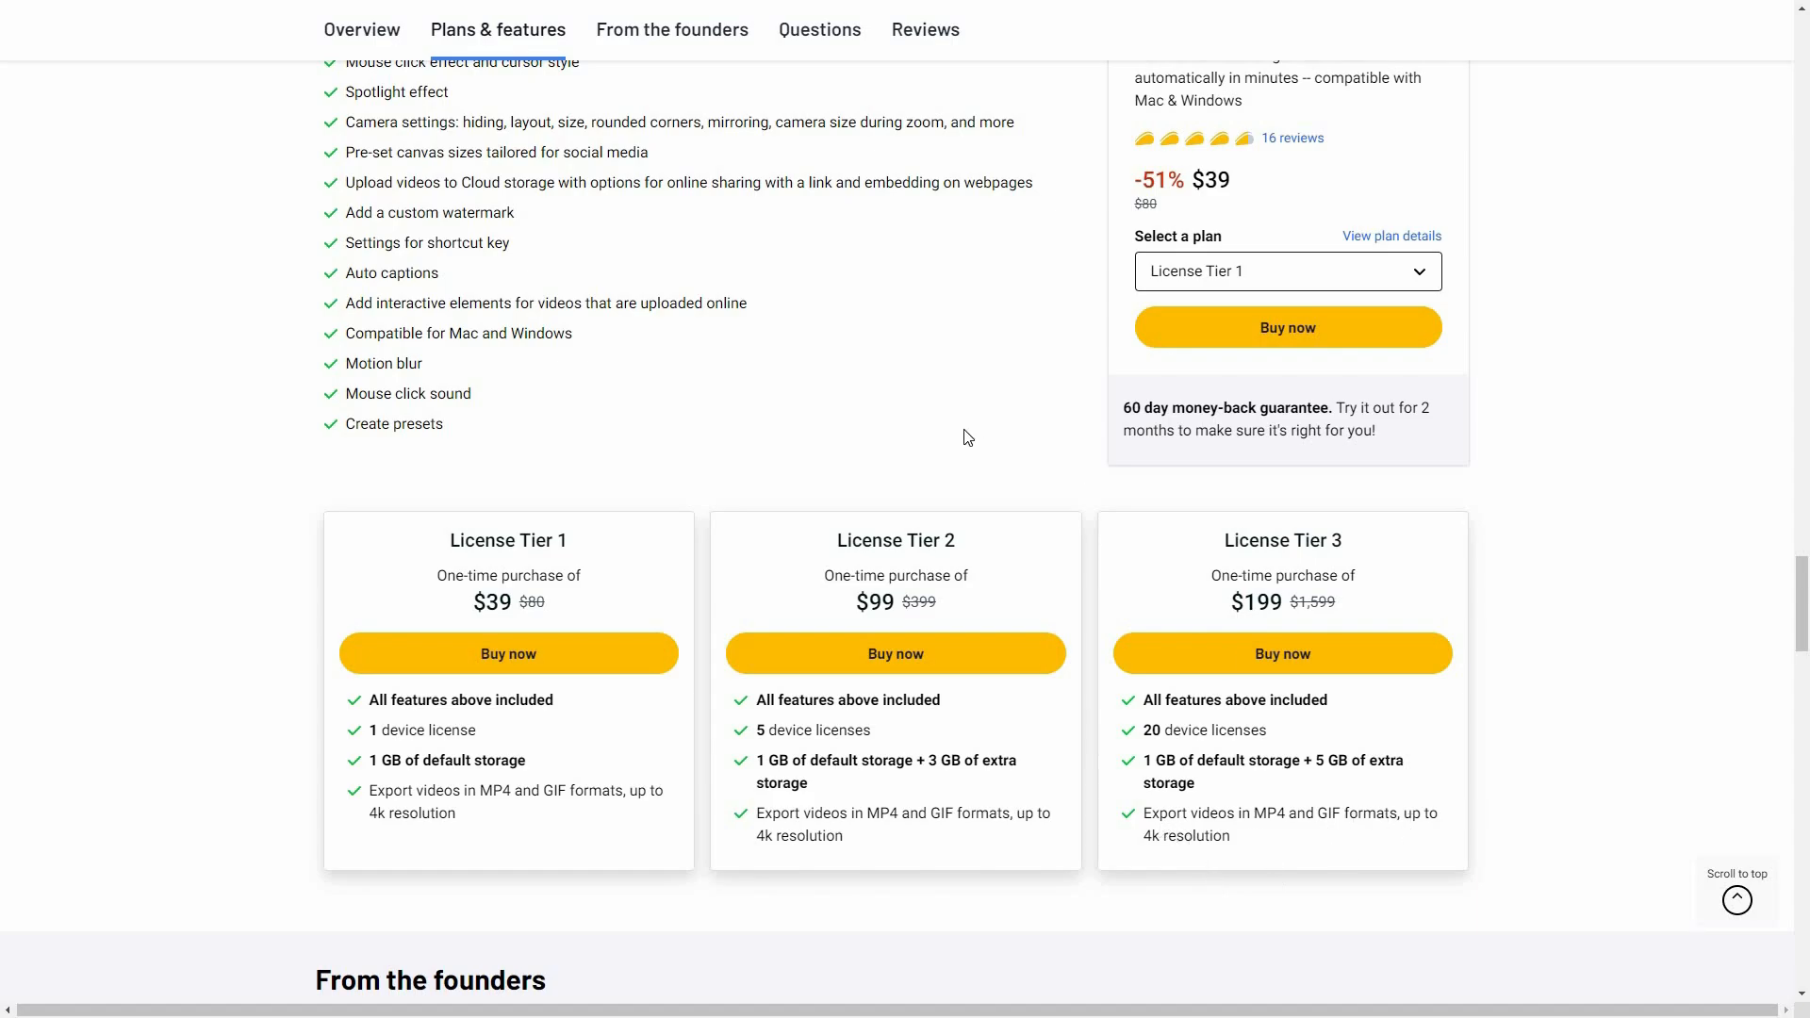
pyautogui.scroll(2, 969, 437)
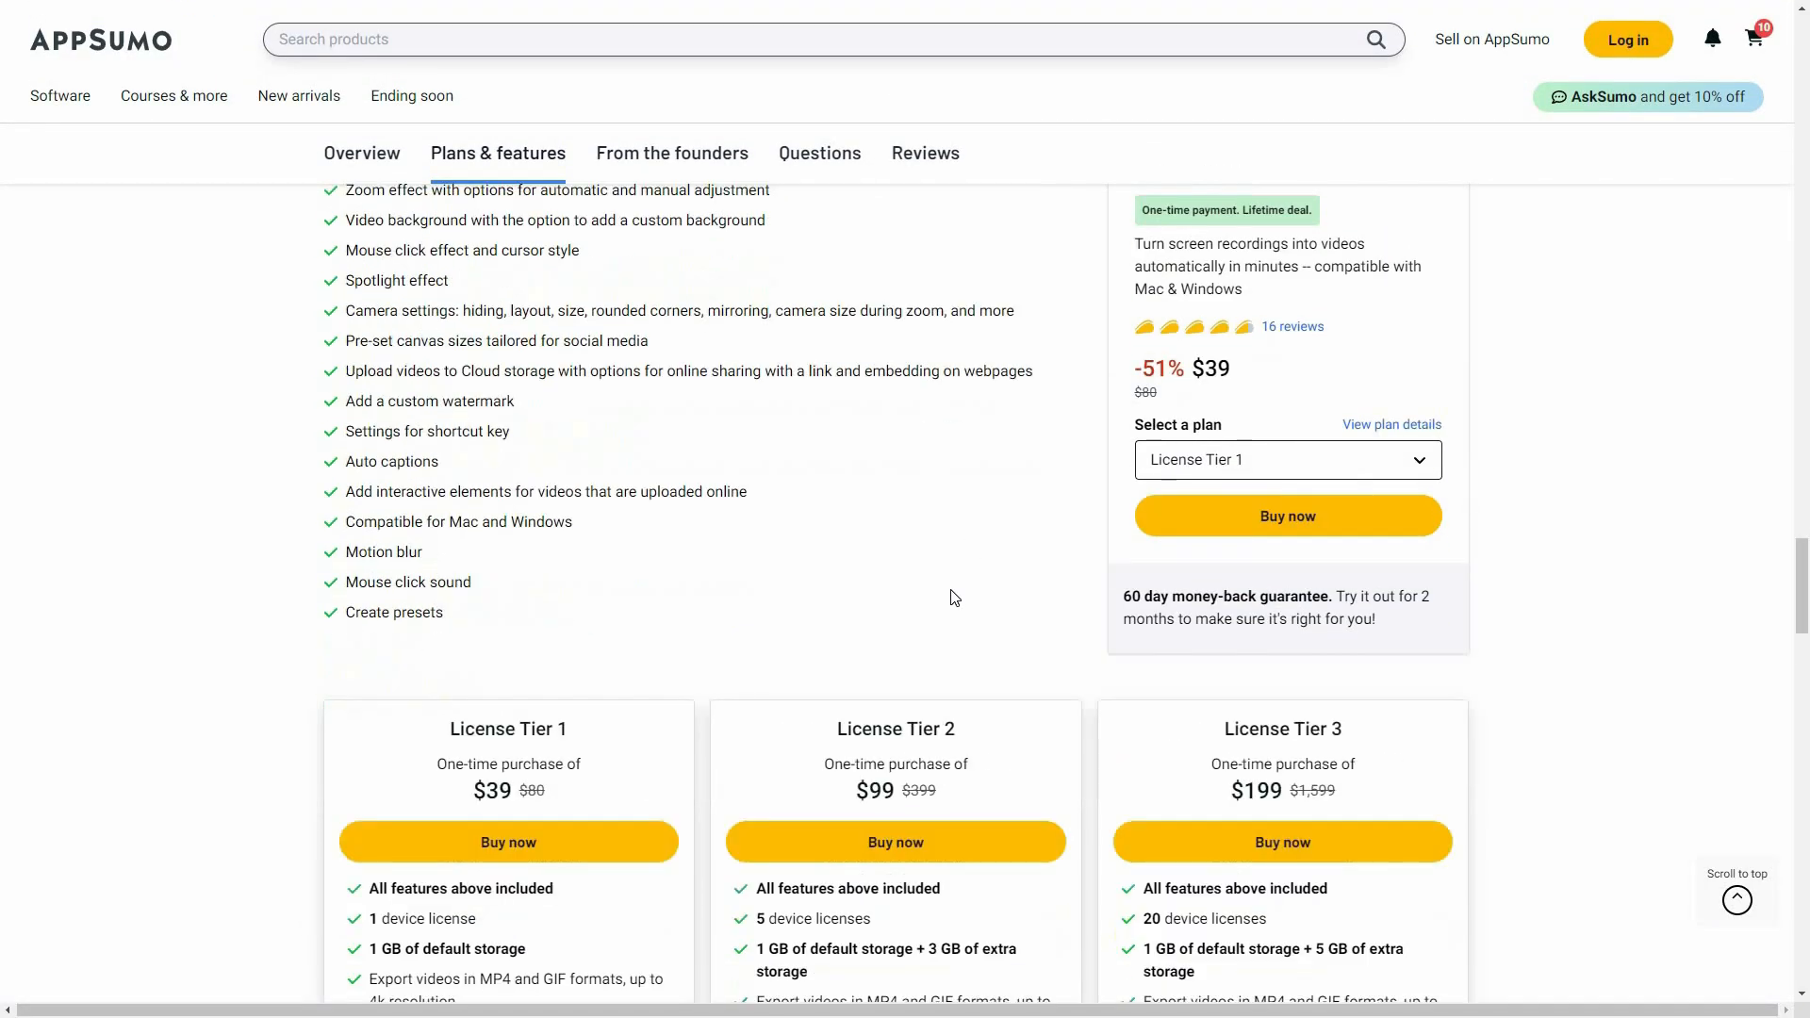
pyautogui.scroll(1, 954, 597)
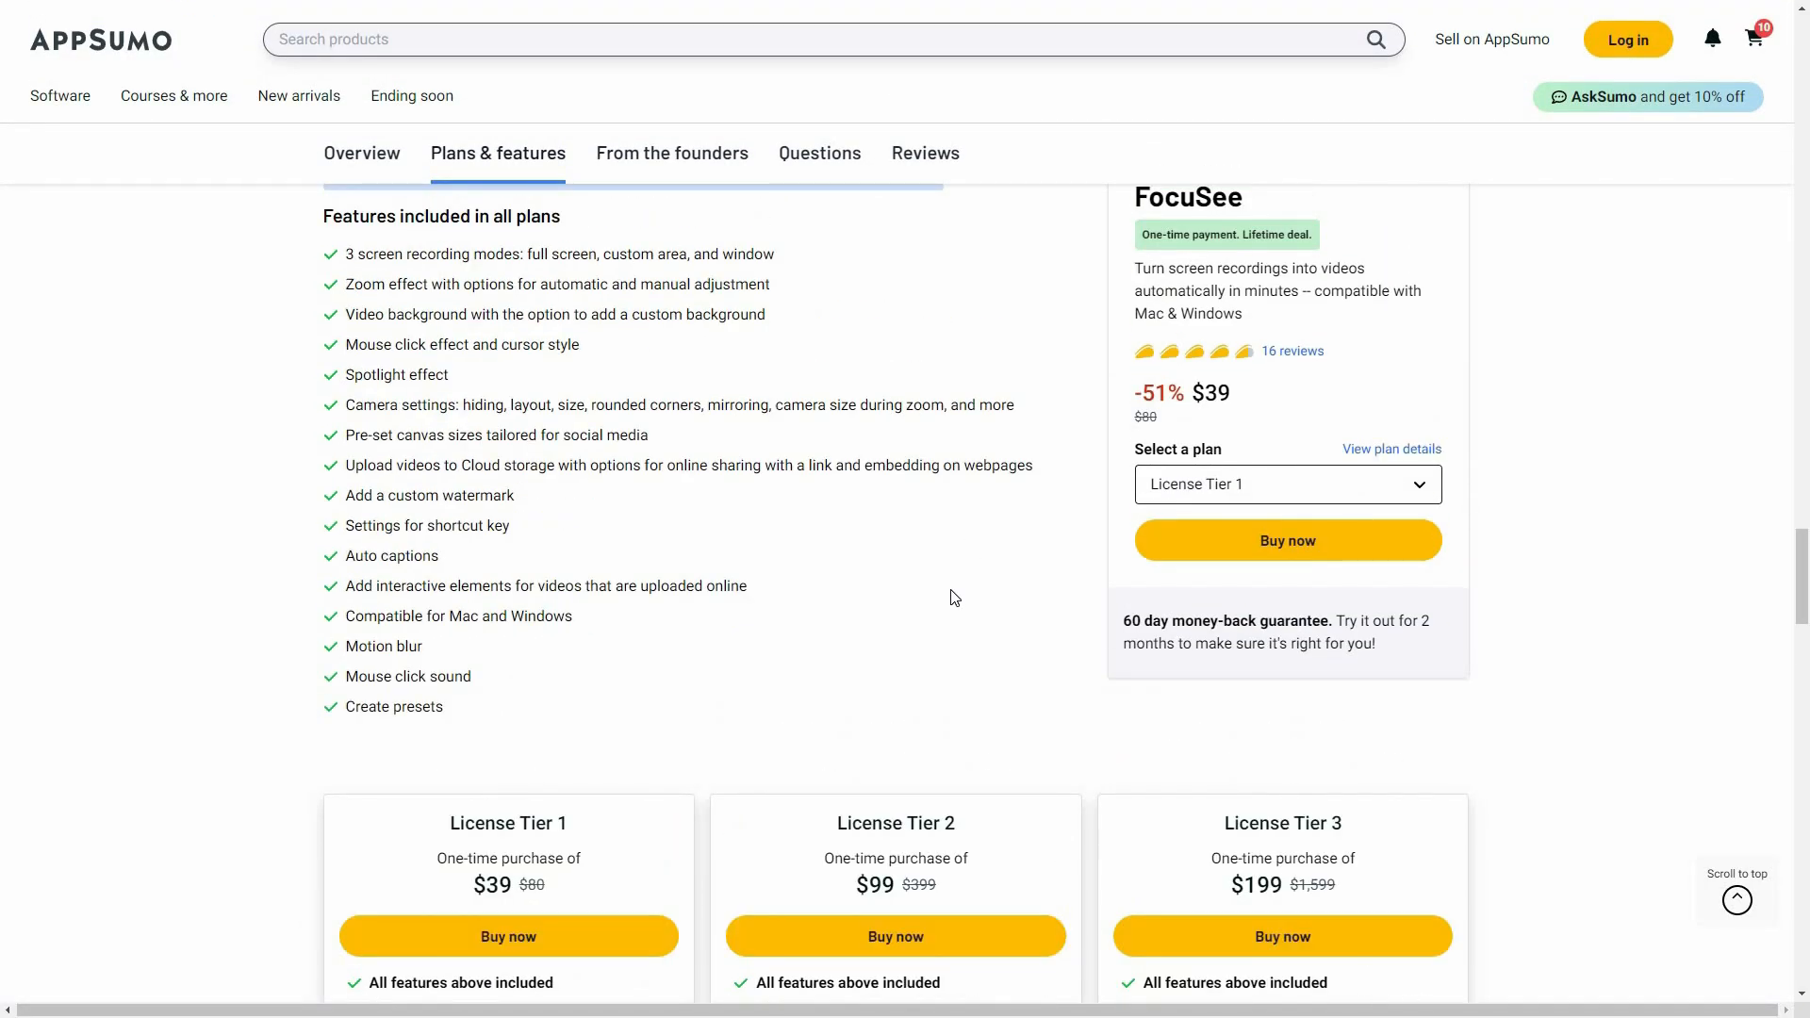
pyautogui.scroll(-1, 956, 603)
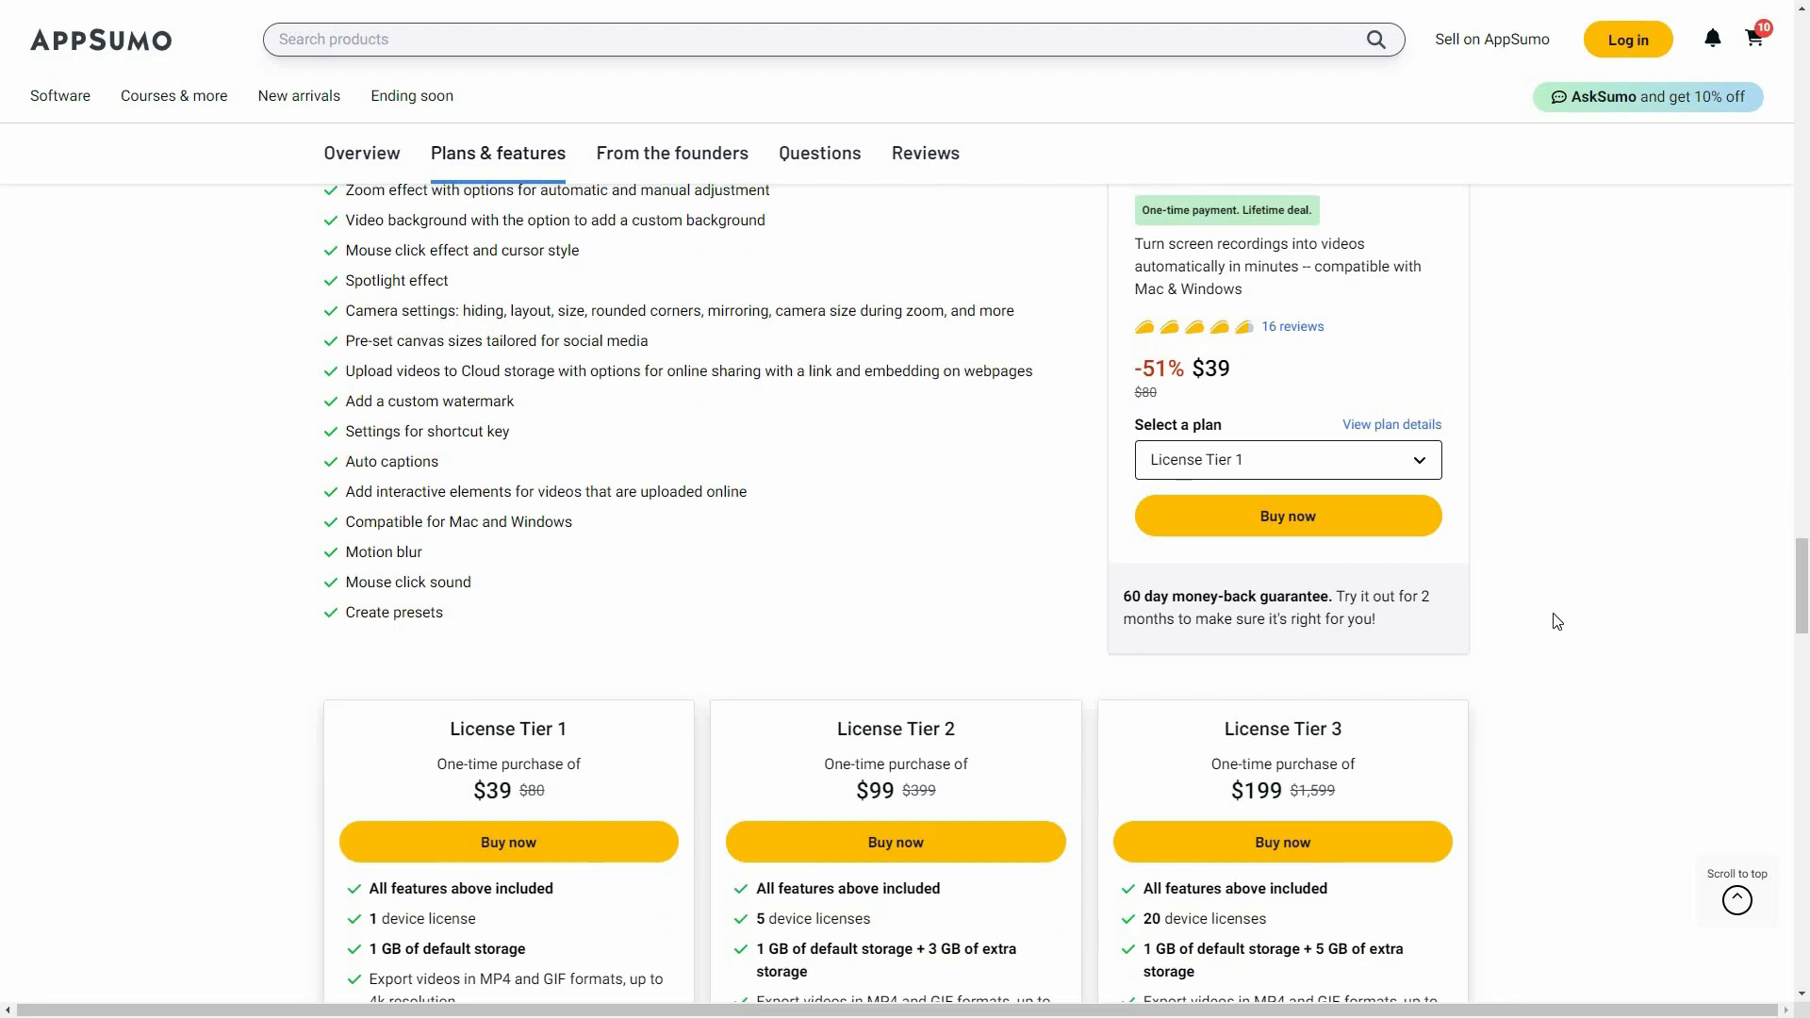
pyautogui.scroll(-1, 1557, 621)
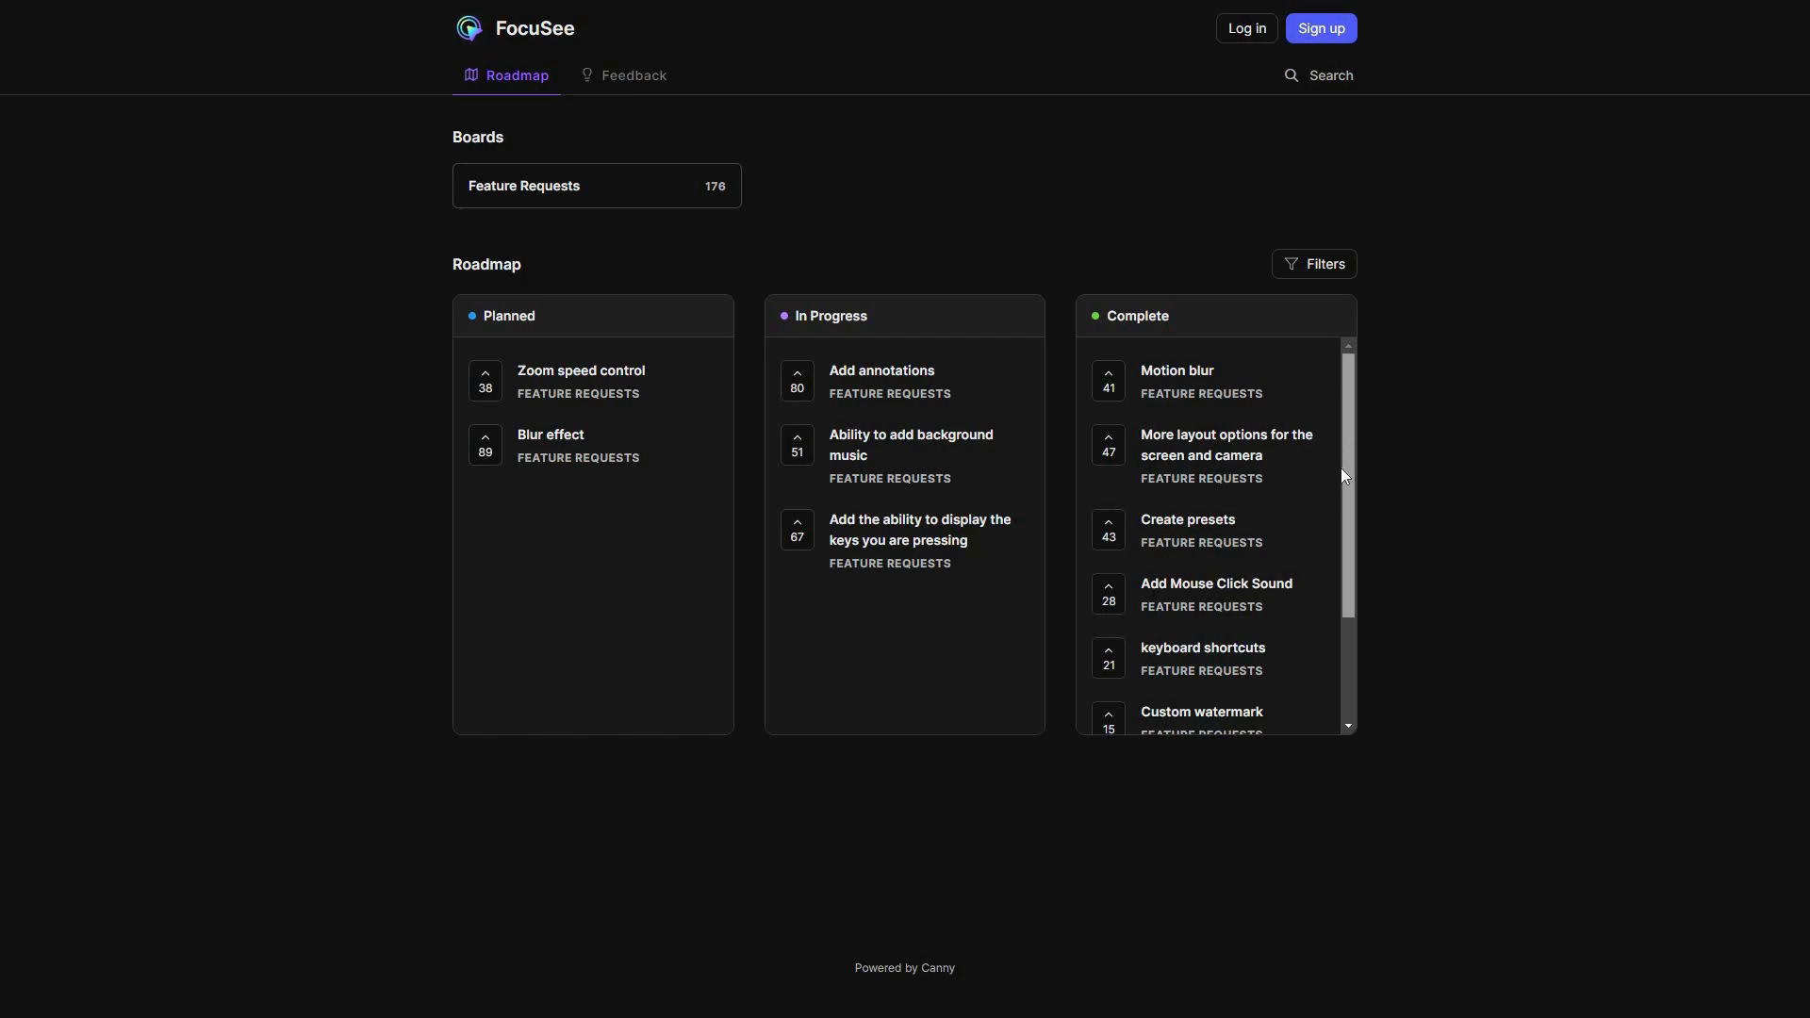
pyautogui.scroll(-2, 1330, 534)
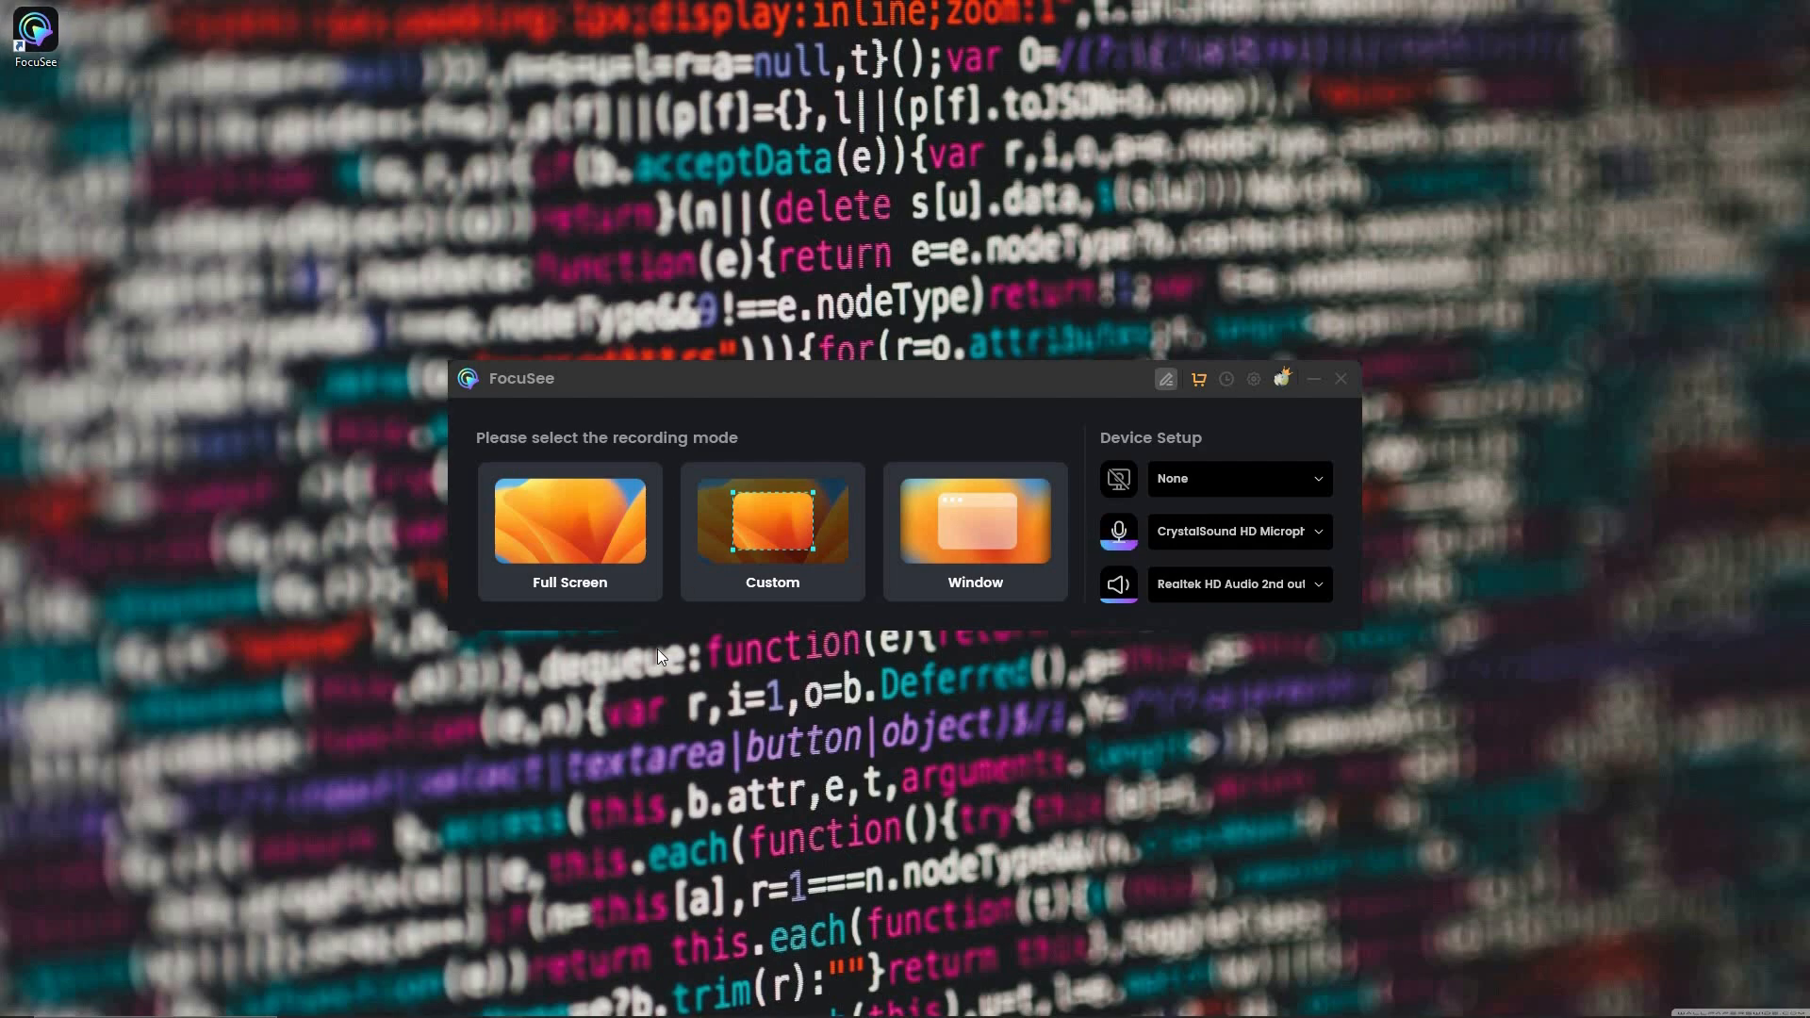
# - Check the available camera, microphone and system audio devices in FocuSee's recording setup
pyautogui.click(522, 564)
pyautogui.click(1233, 479)
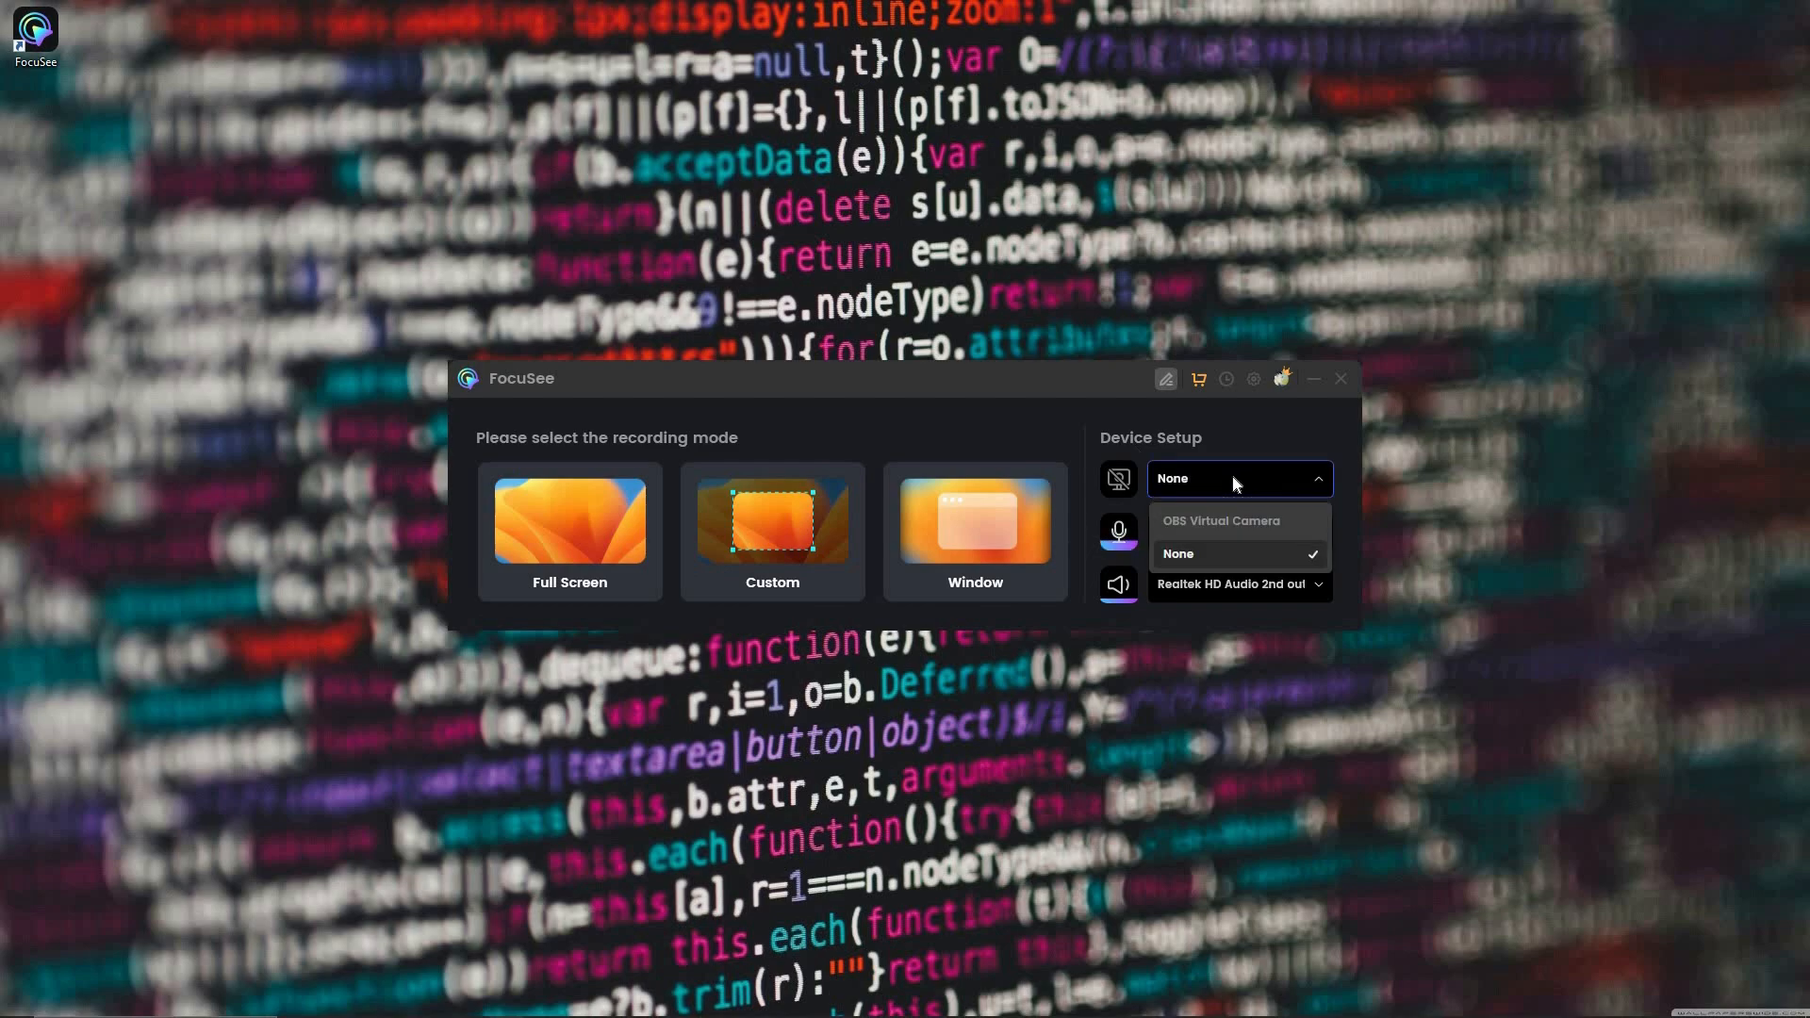
pyautogui.click(1233, 481)
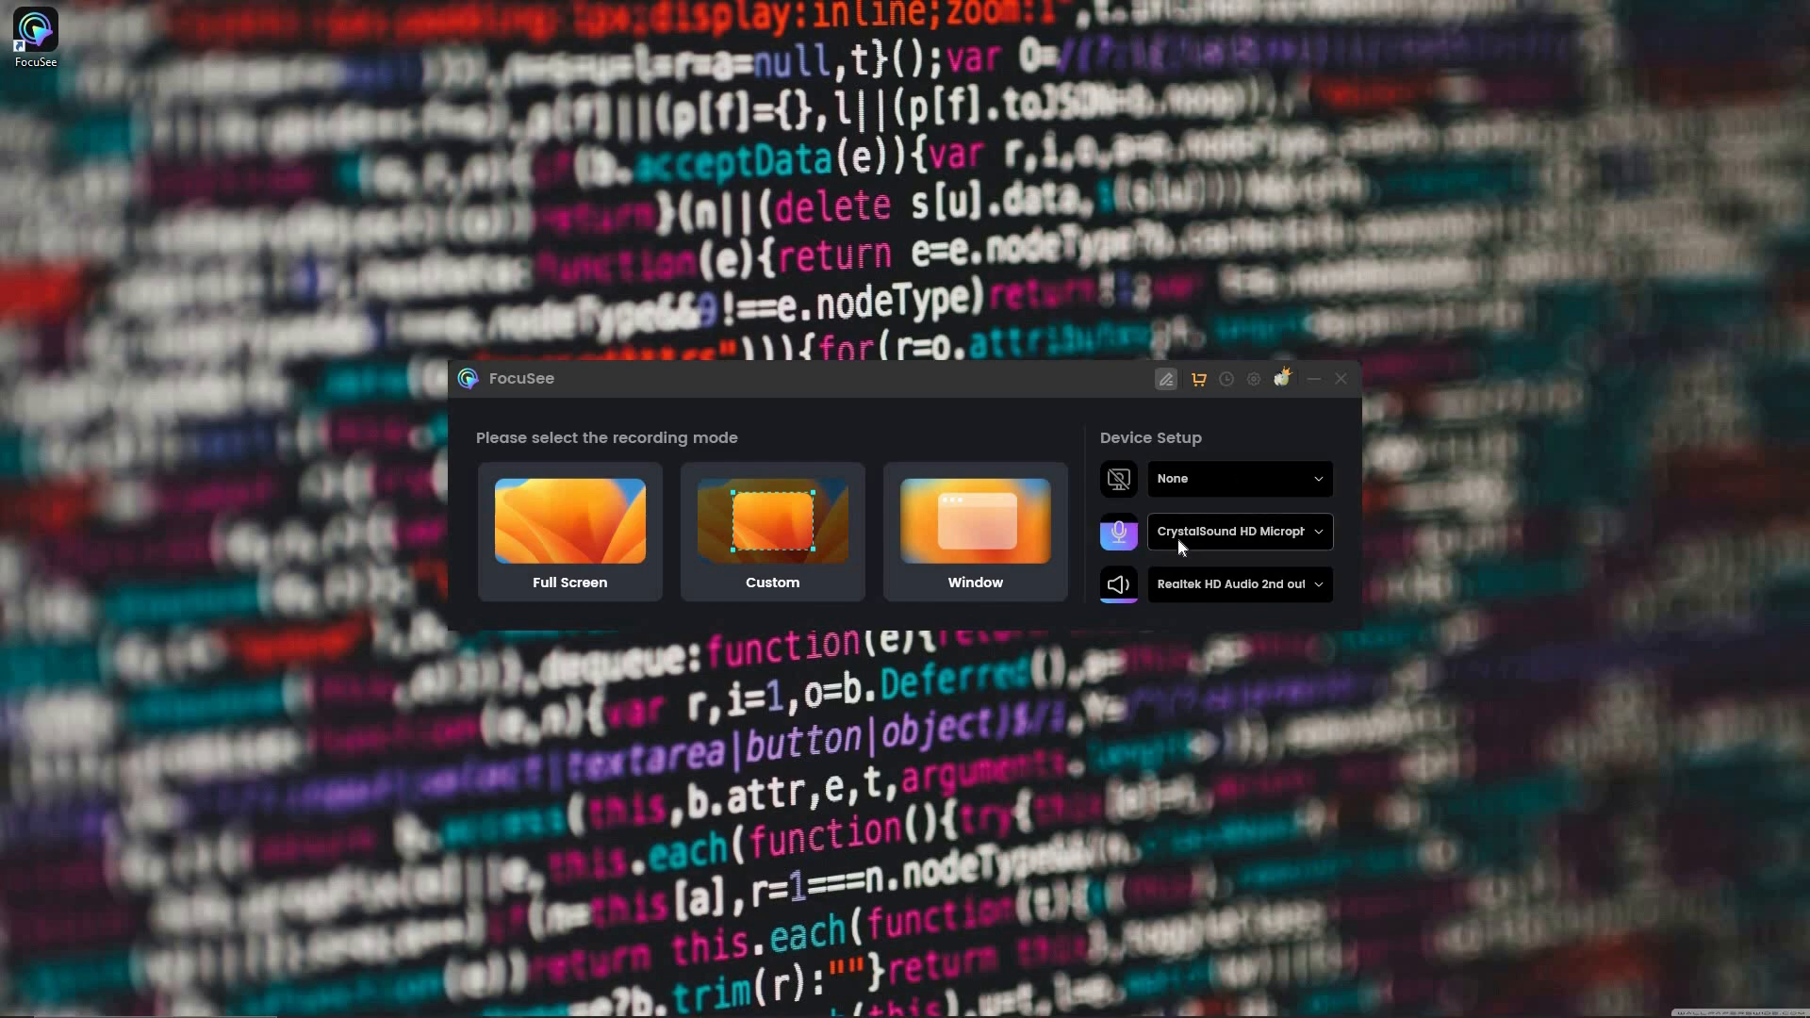
pyautogui.click(1205, 534)
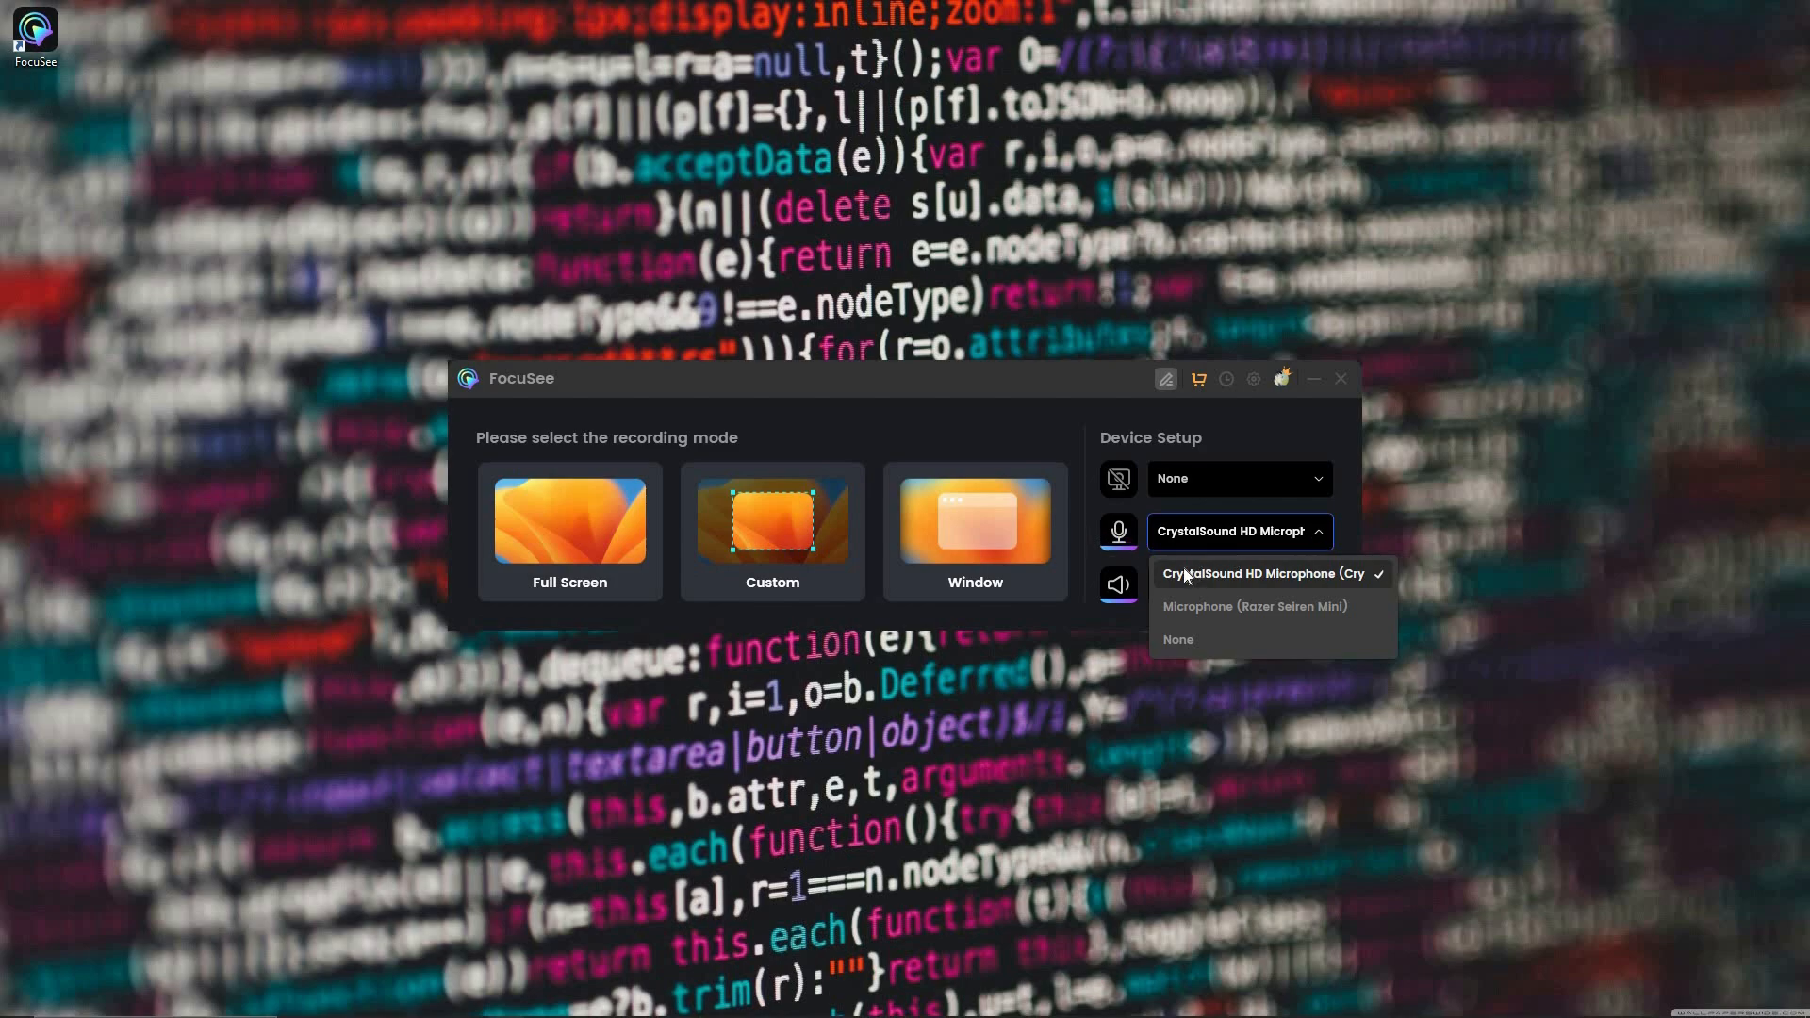
pyautogui.click(1139, 592)
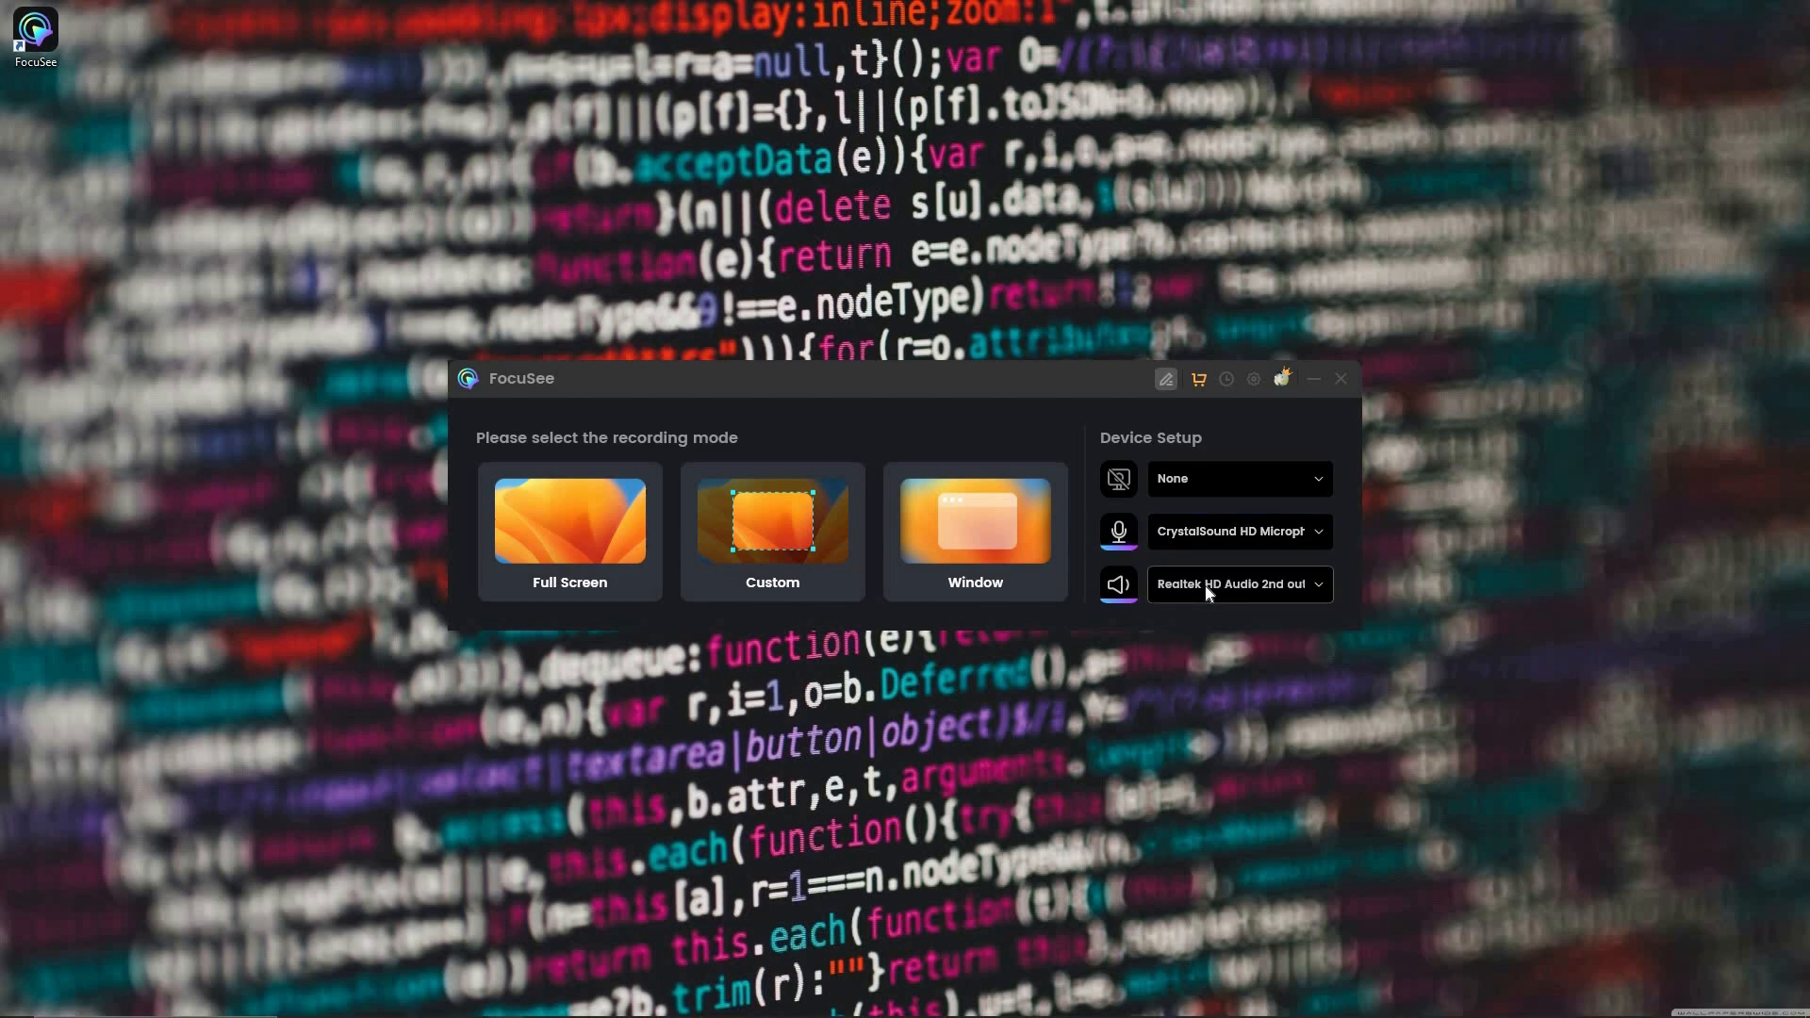
pyautogui.click(1316, 588)
pyautogui.click(1215, 620)
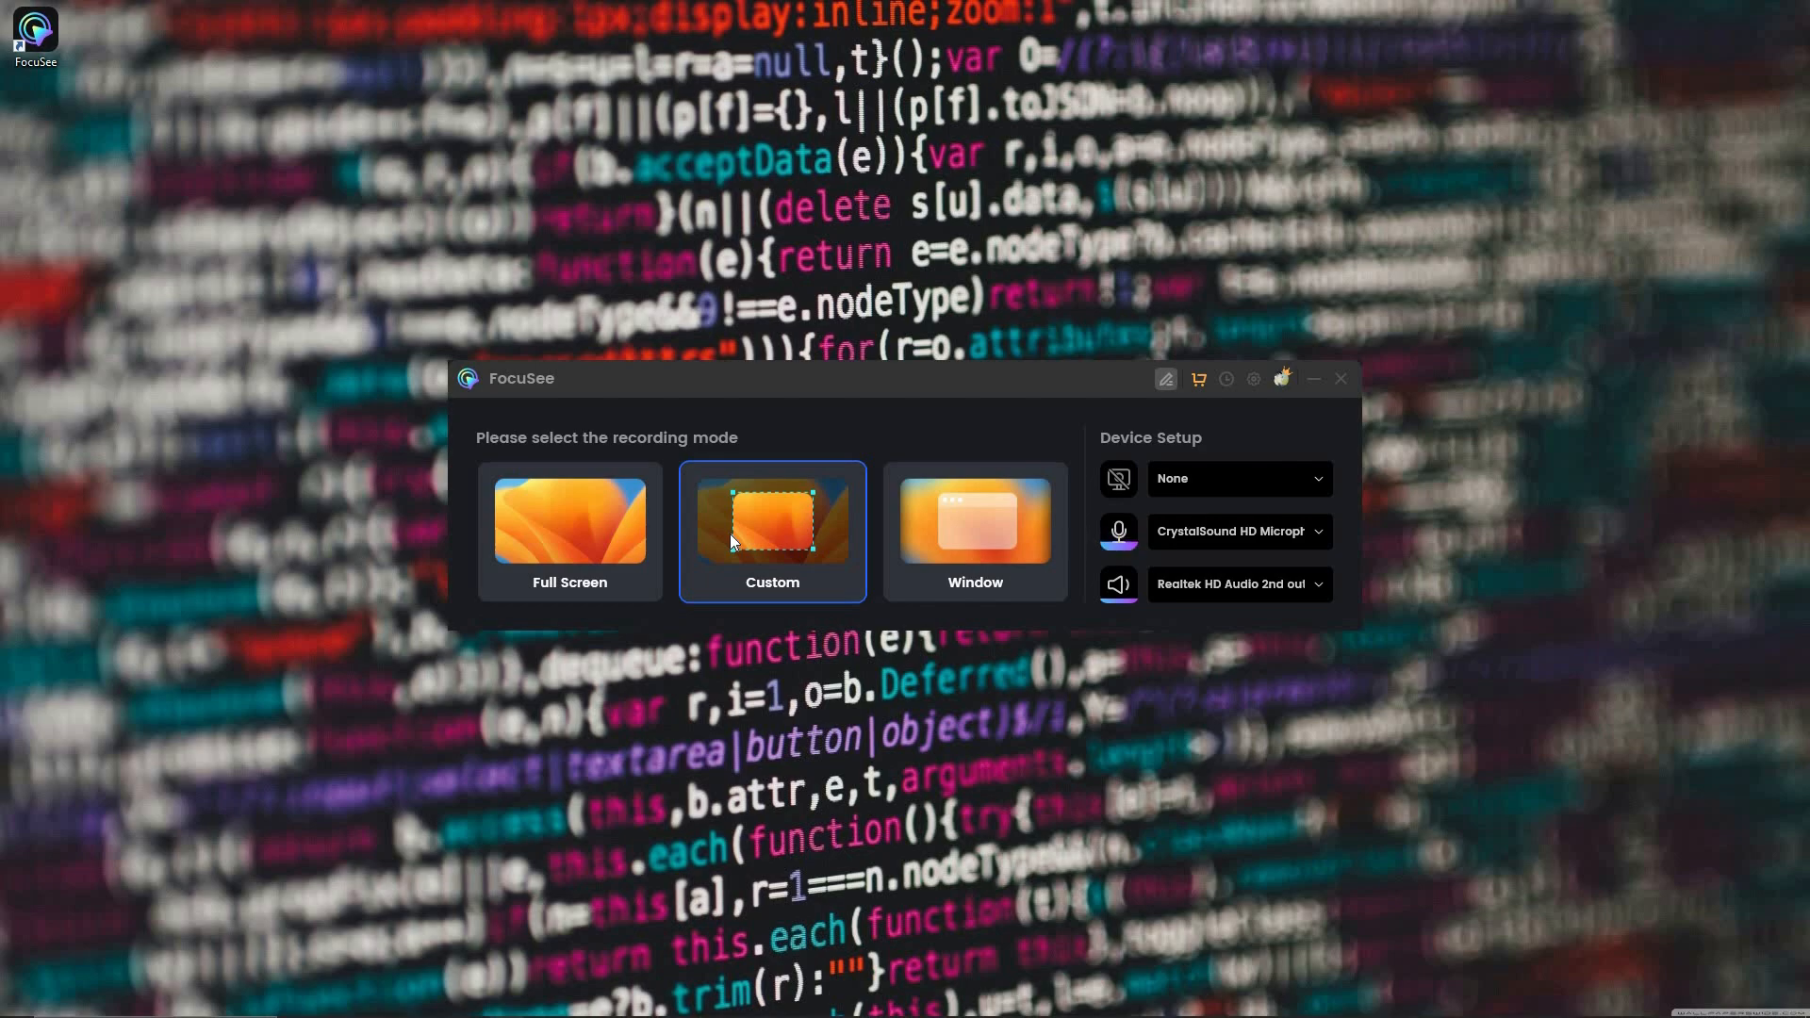
# - Choose the Full Screen recording mode and start recording the Wikipedia portal page
pyautogui.click(917, 533)
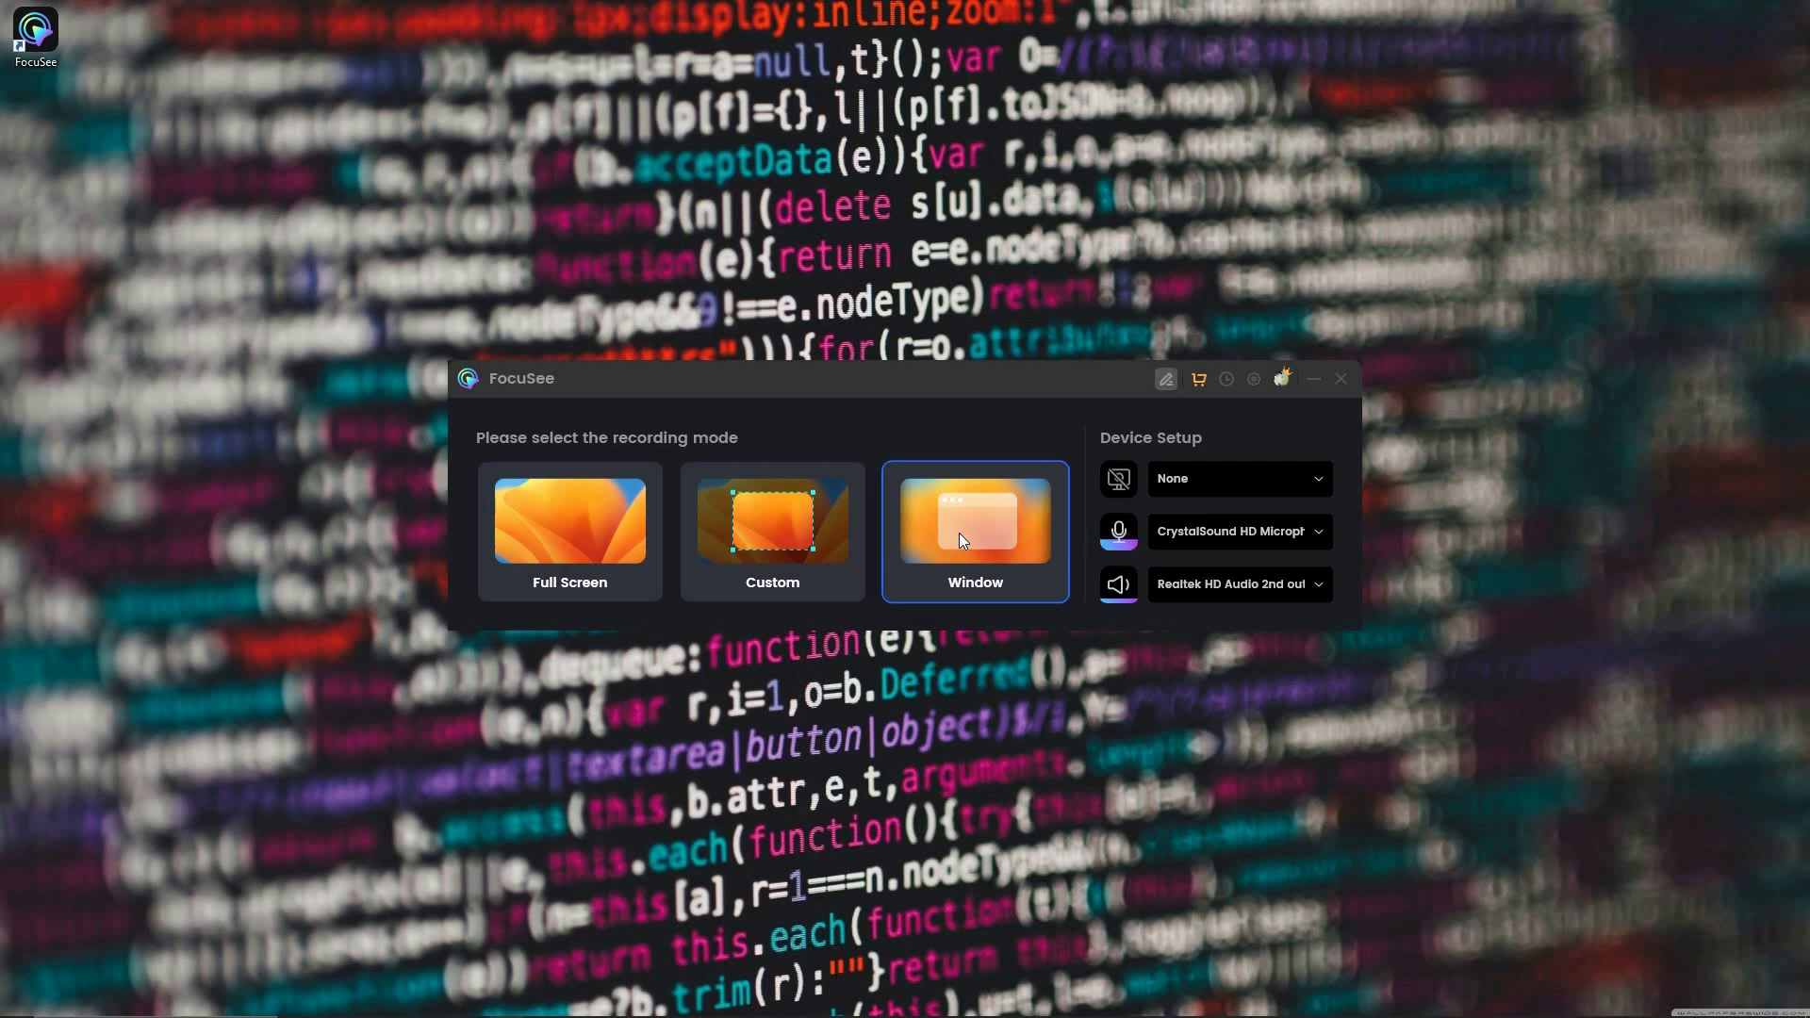
pyautogui.click(497, 533)
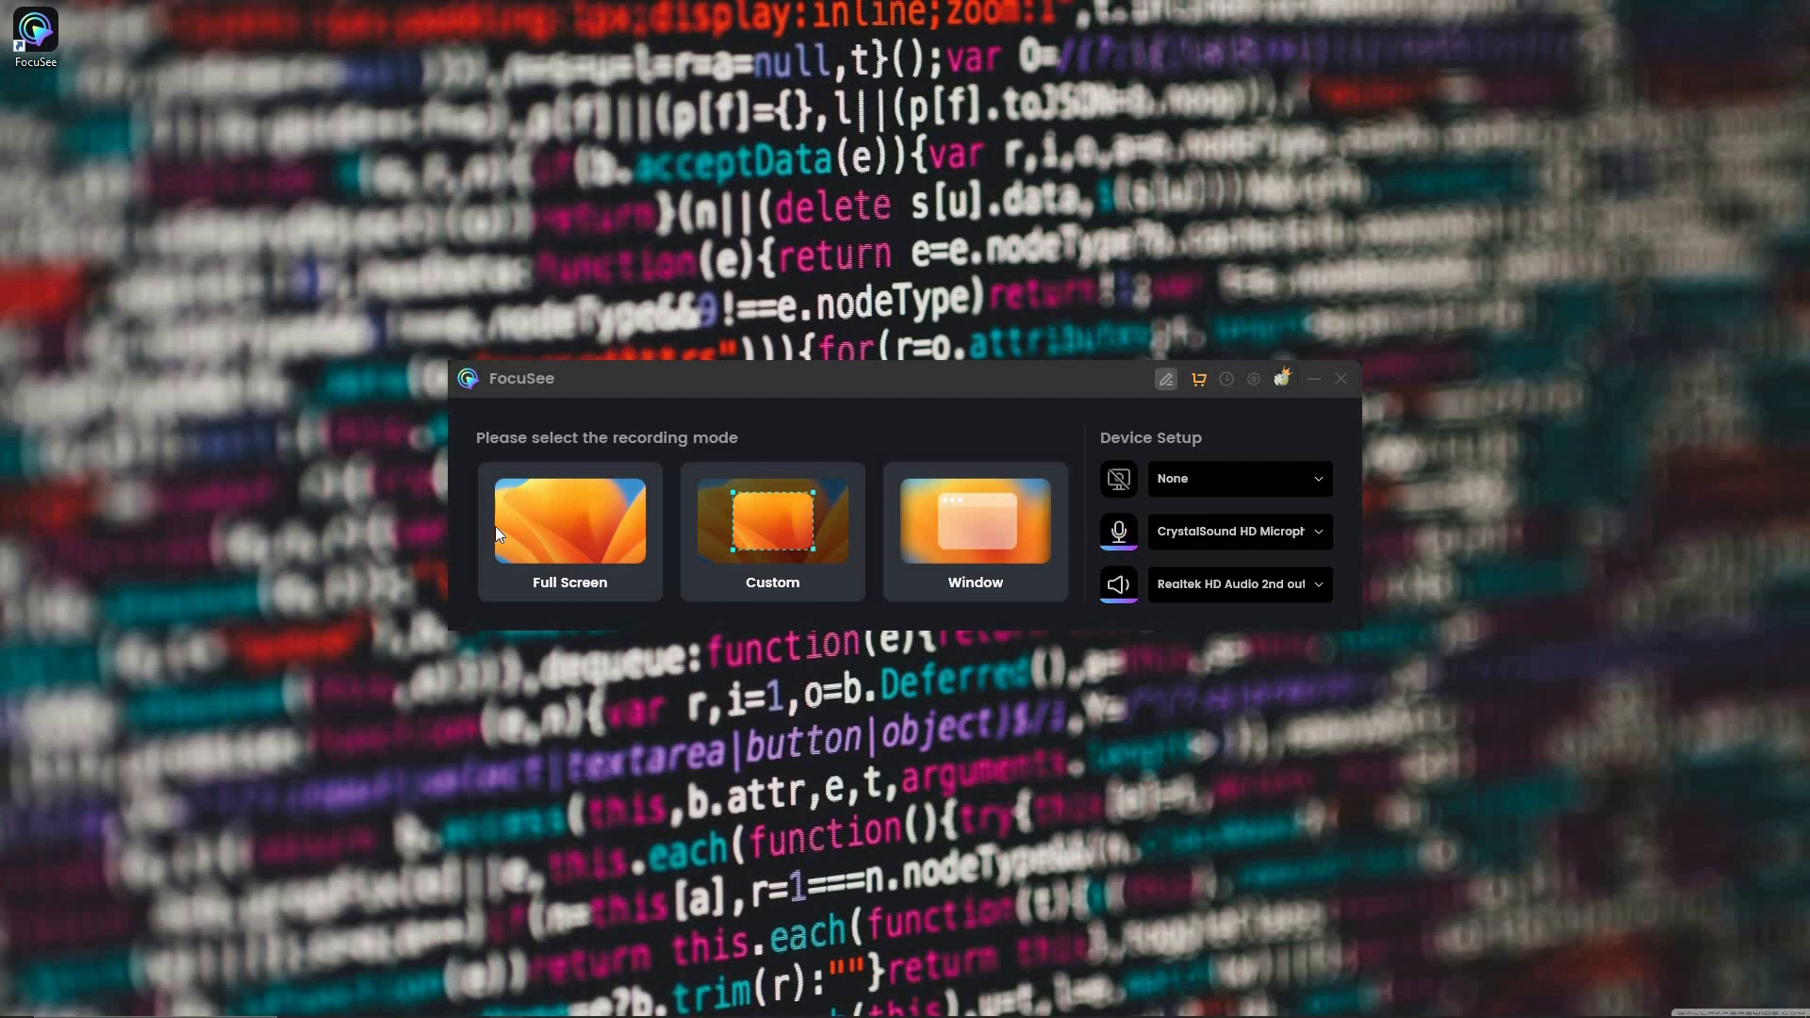
pyautogui.click(578, 532)
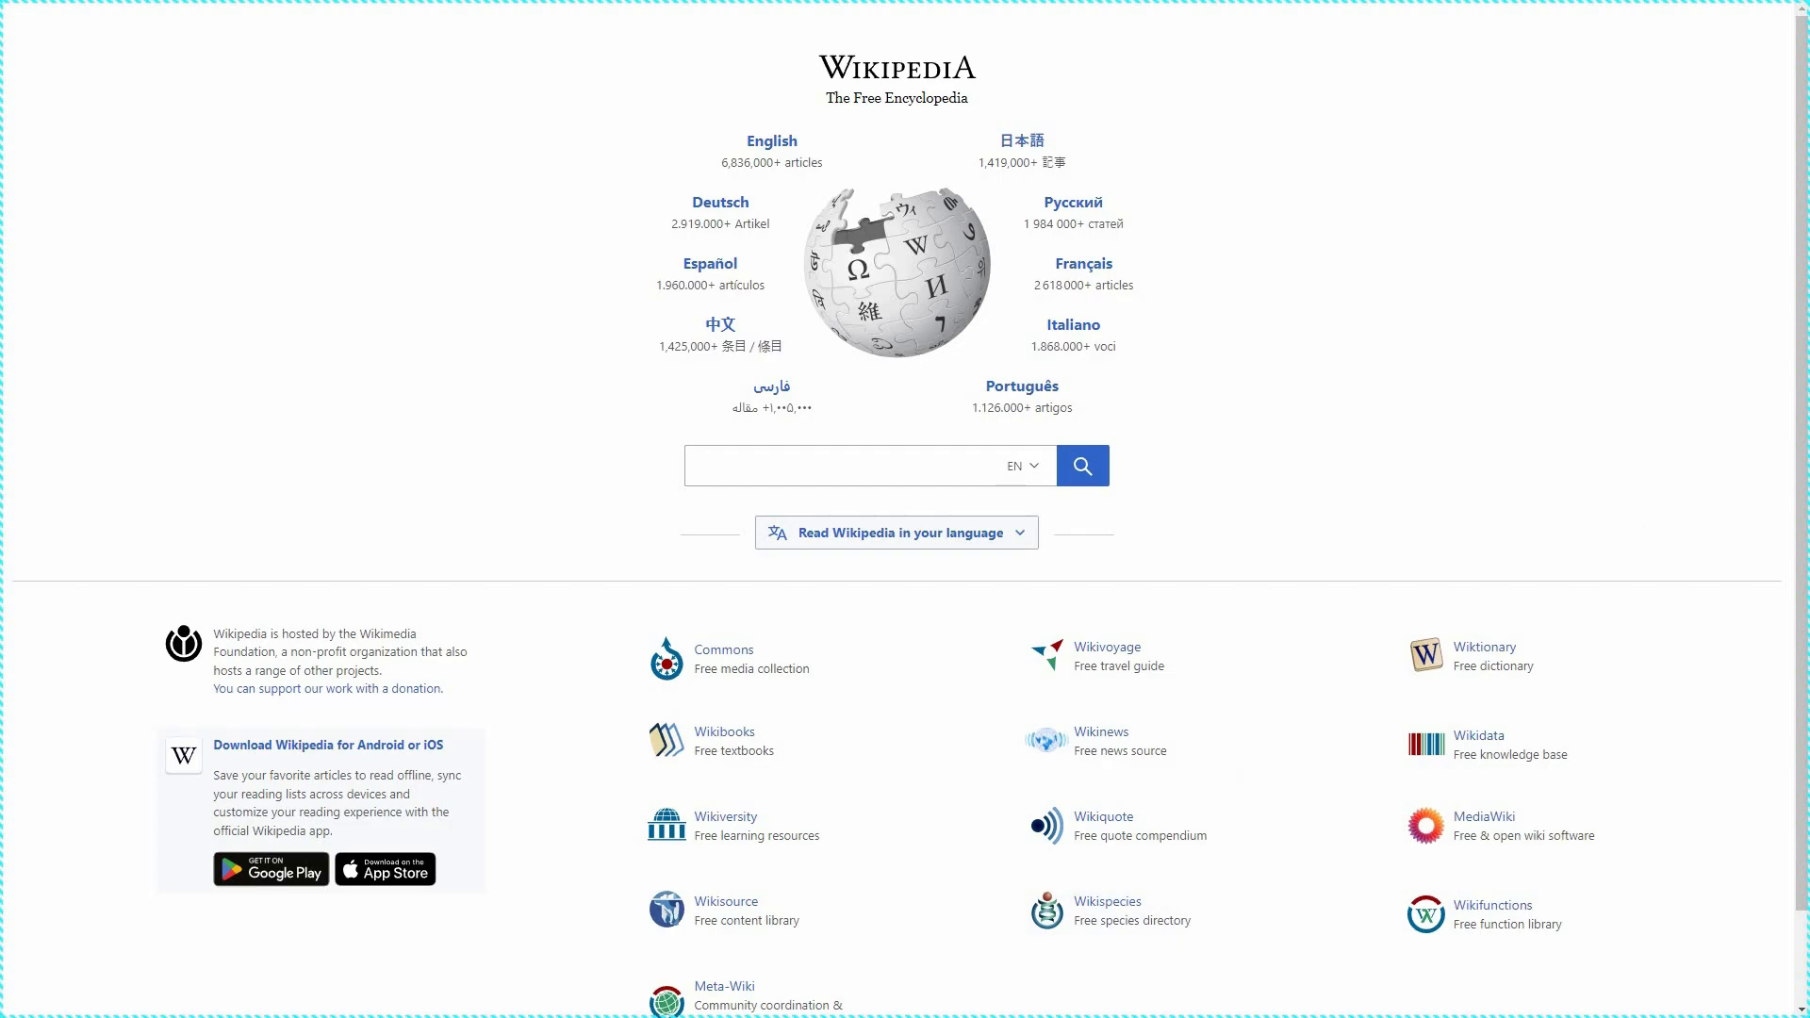
pyautogui.click(1169, 926)
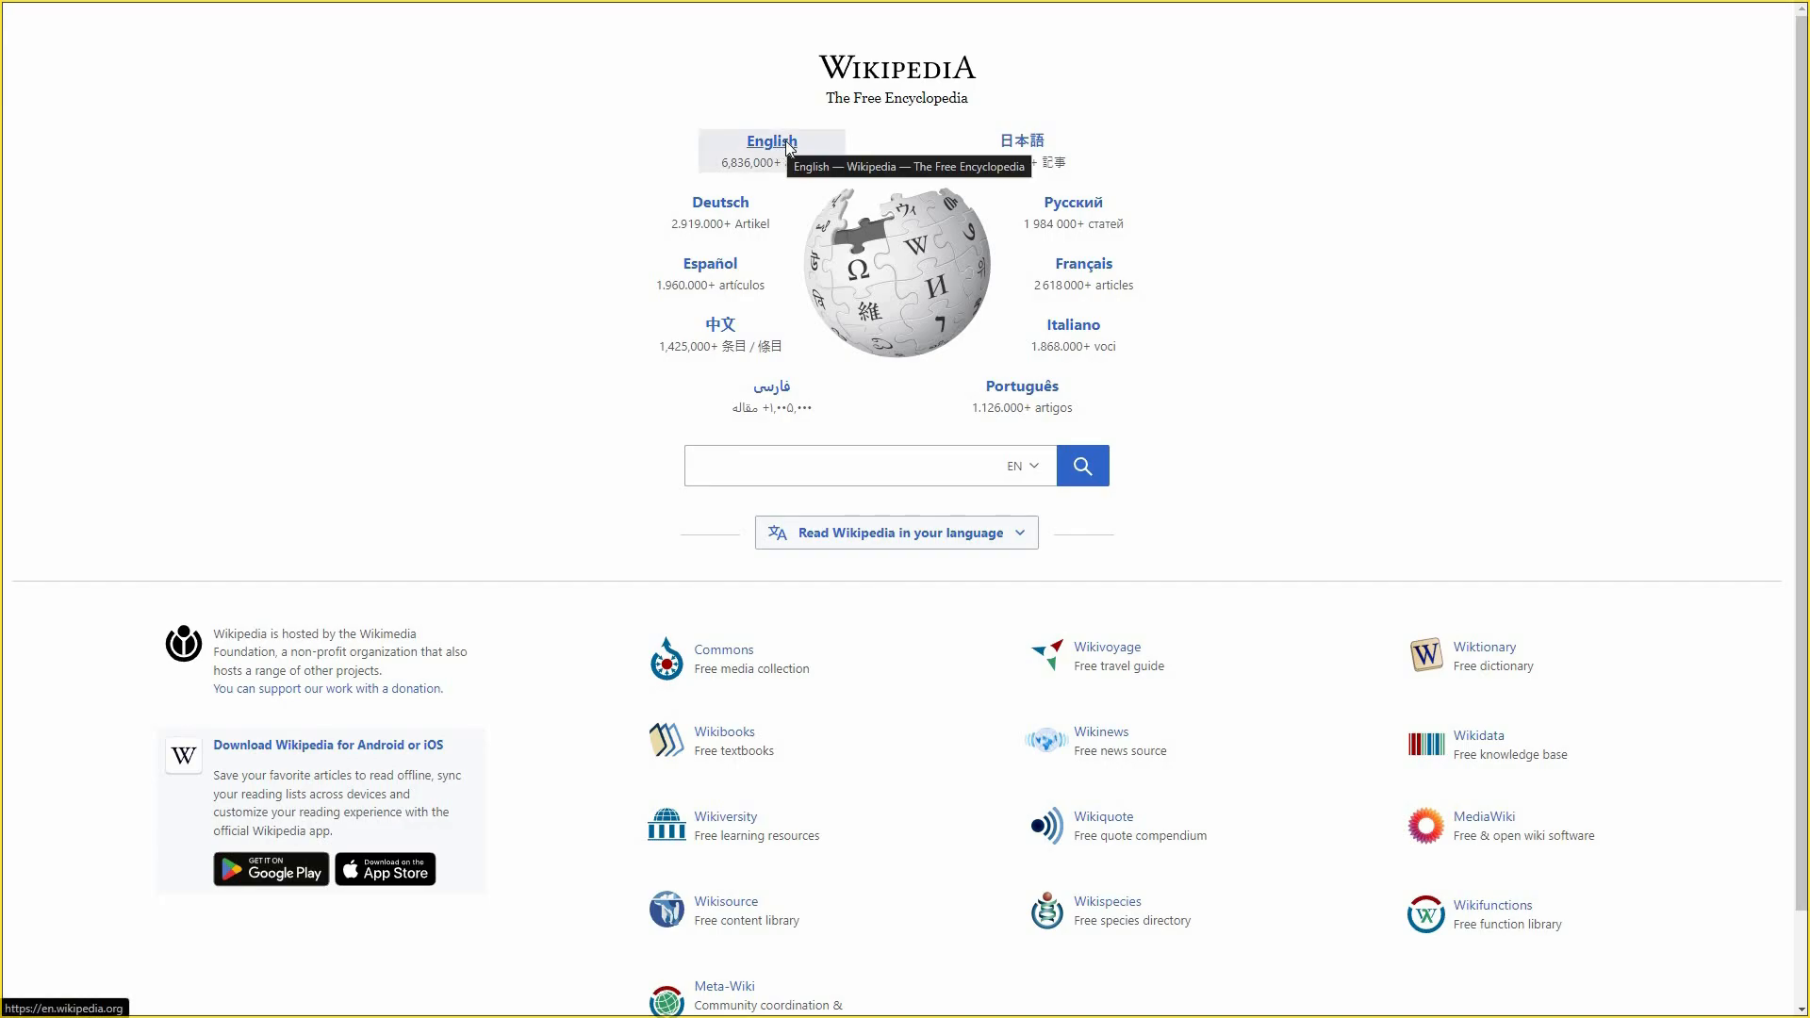
# - Go to English Wikipedia, browse its main page and open the Iberian lynx article from the news section
pyautogui.click(788, 149)
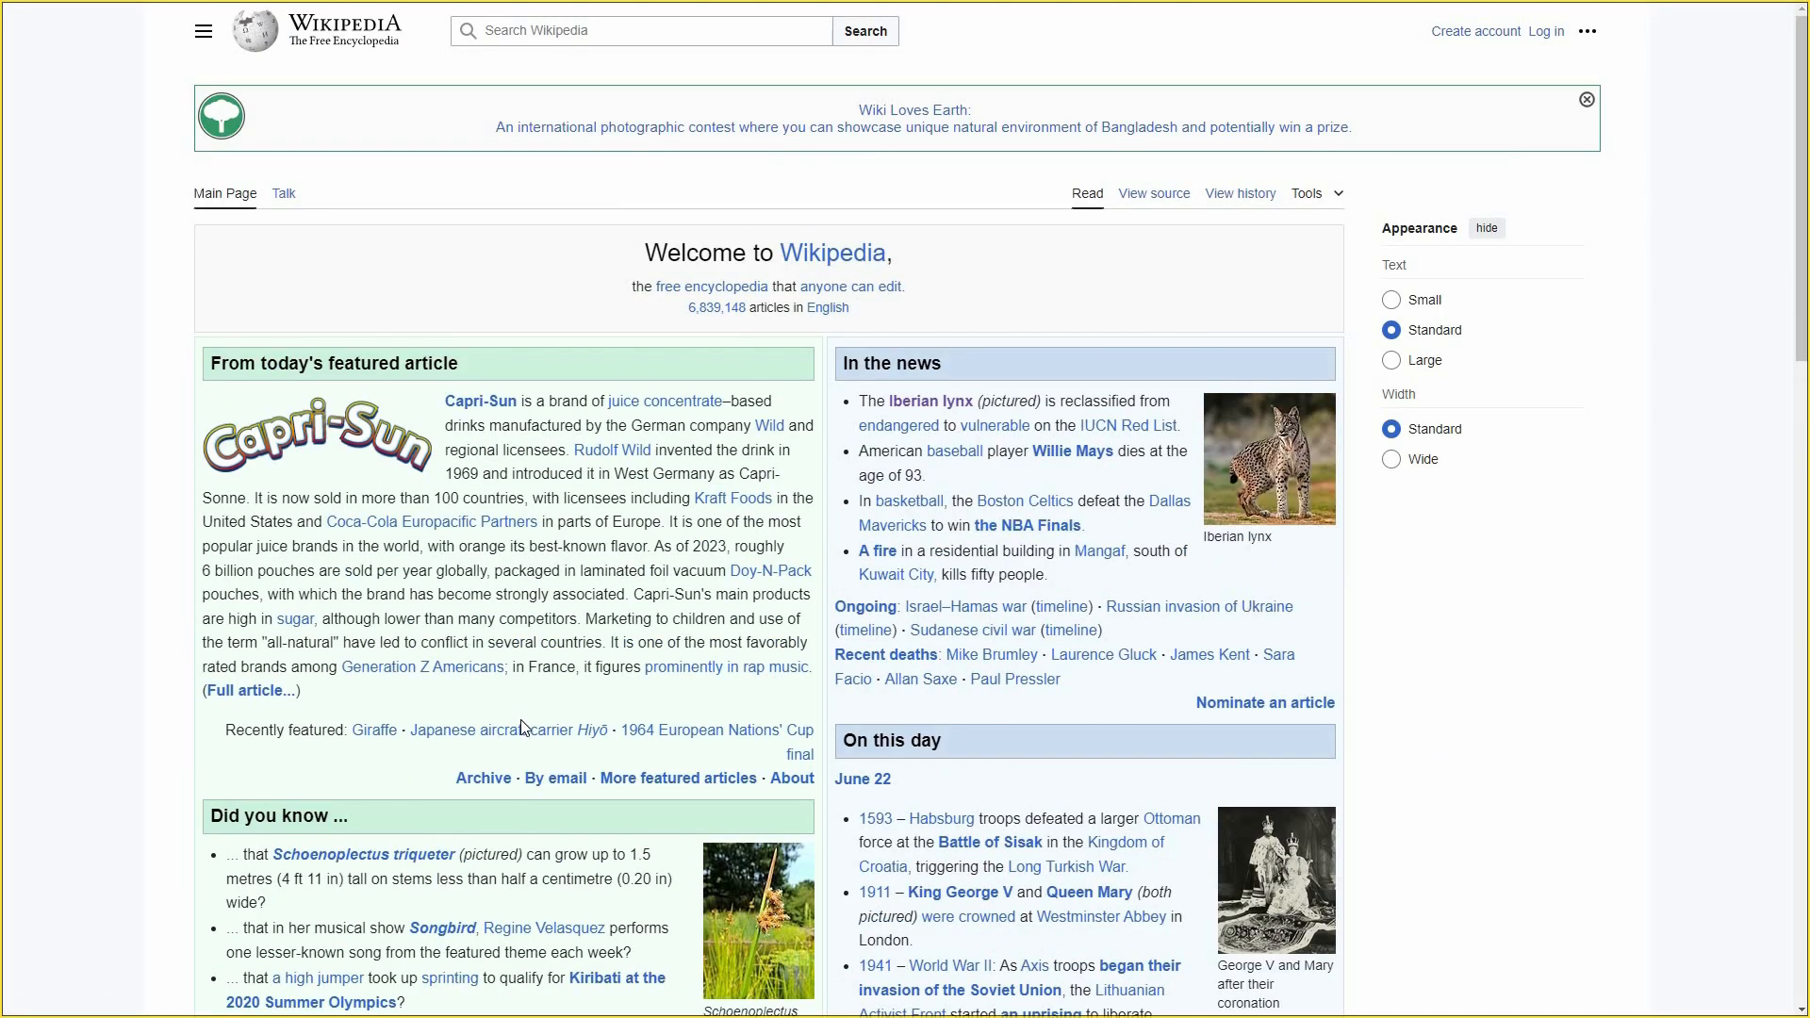
pyautogui.scroll(-3, 525, 713)
pyautogui.scroll(2, 524, 698)
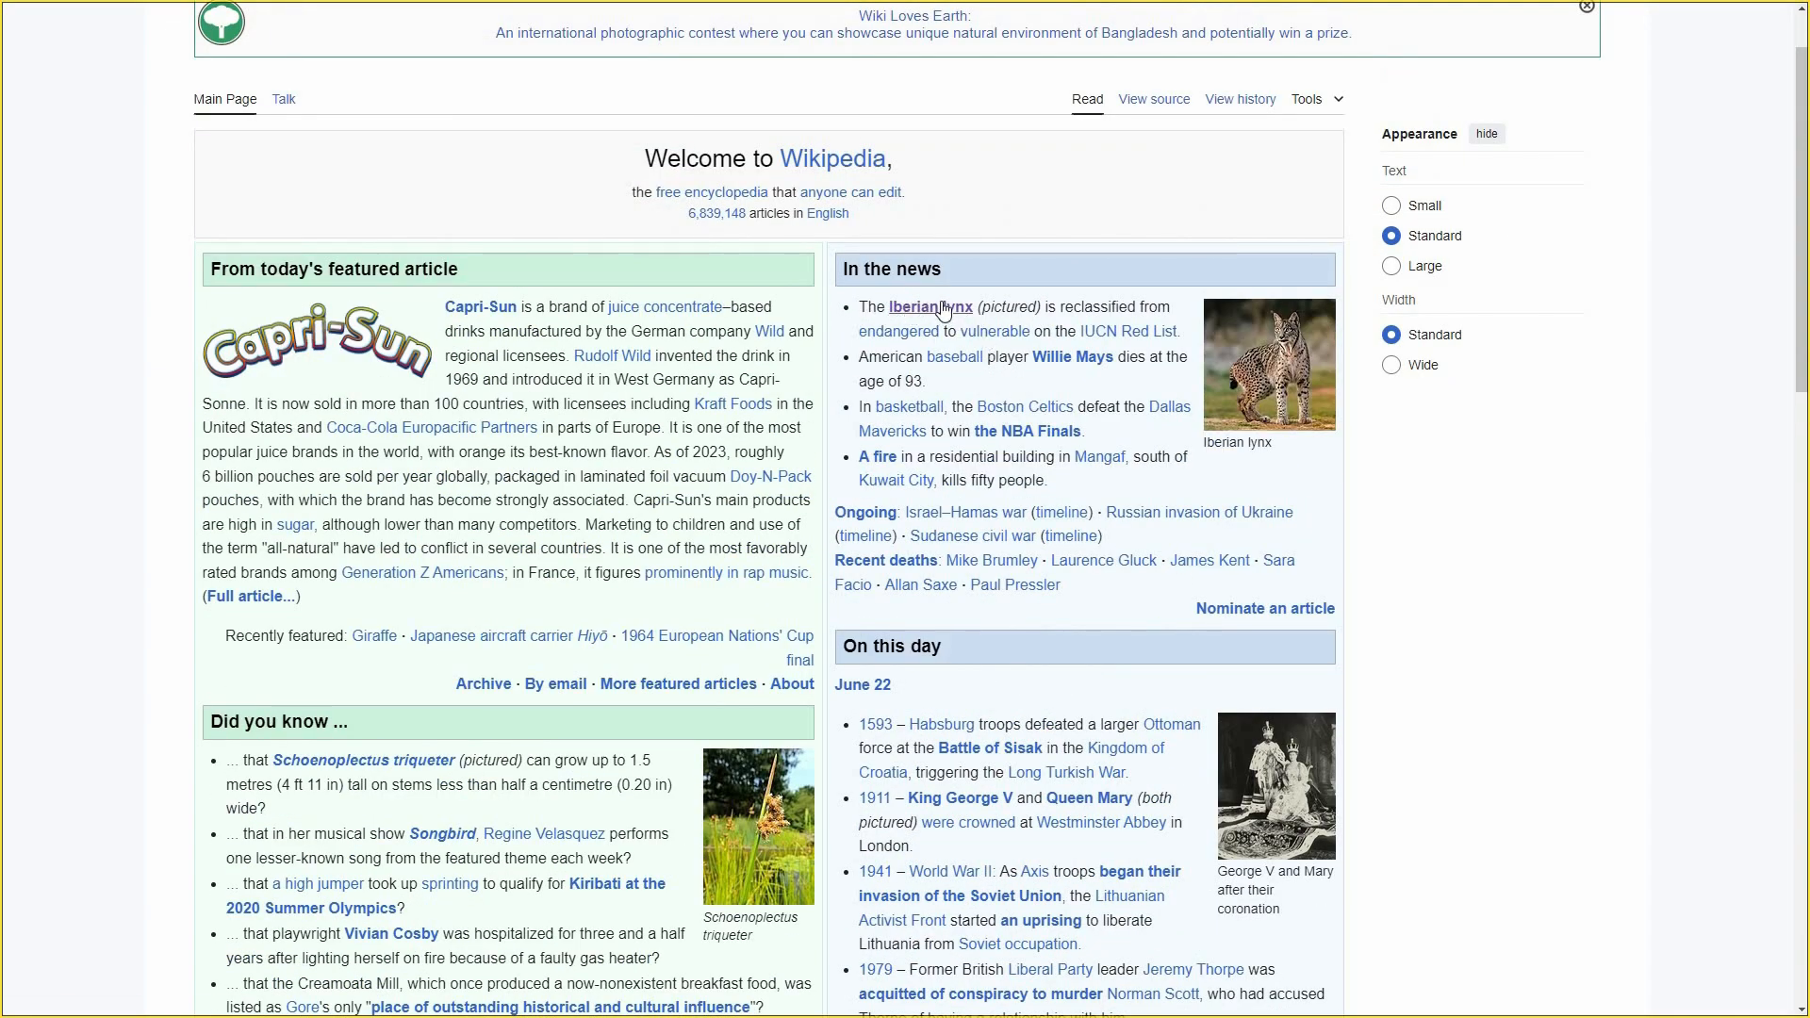
pyautogui.moveTo(948, 311)
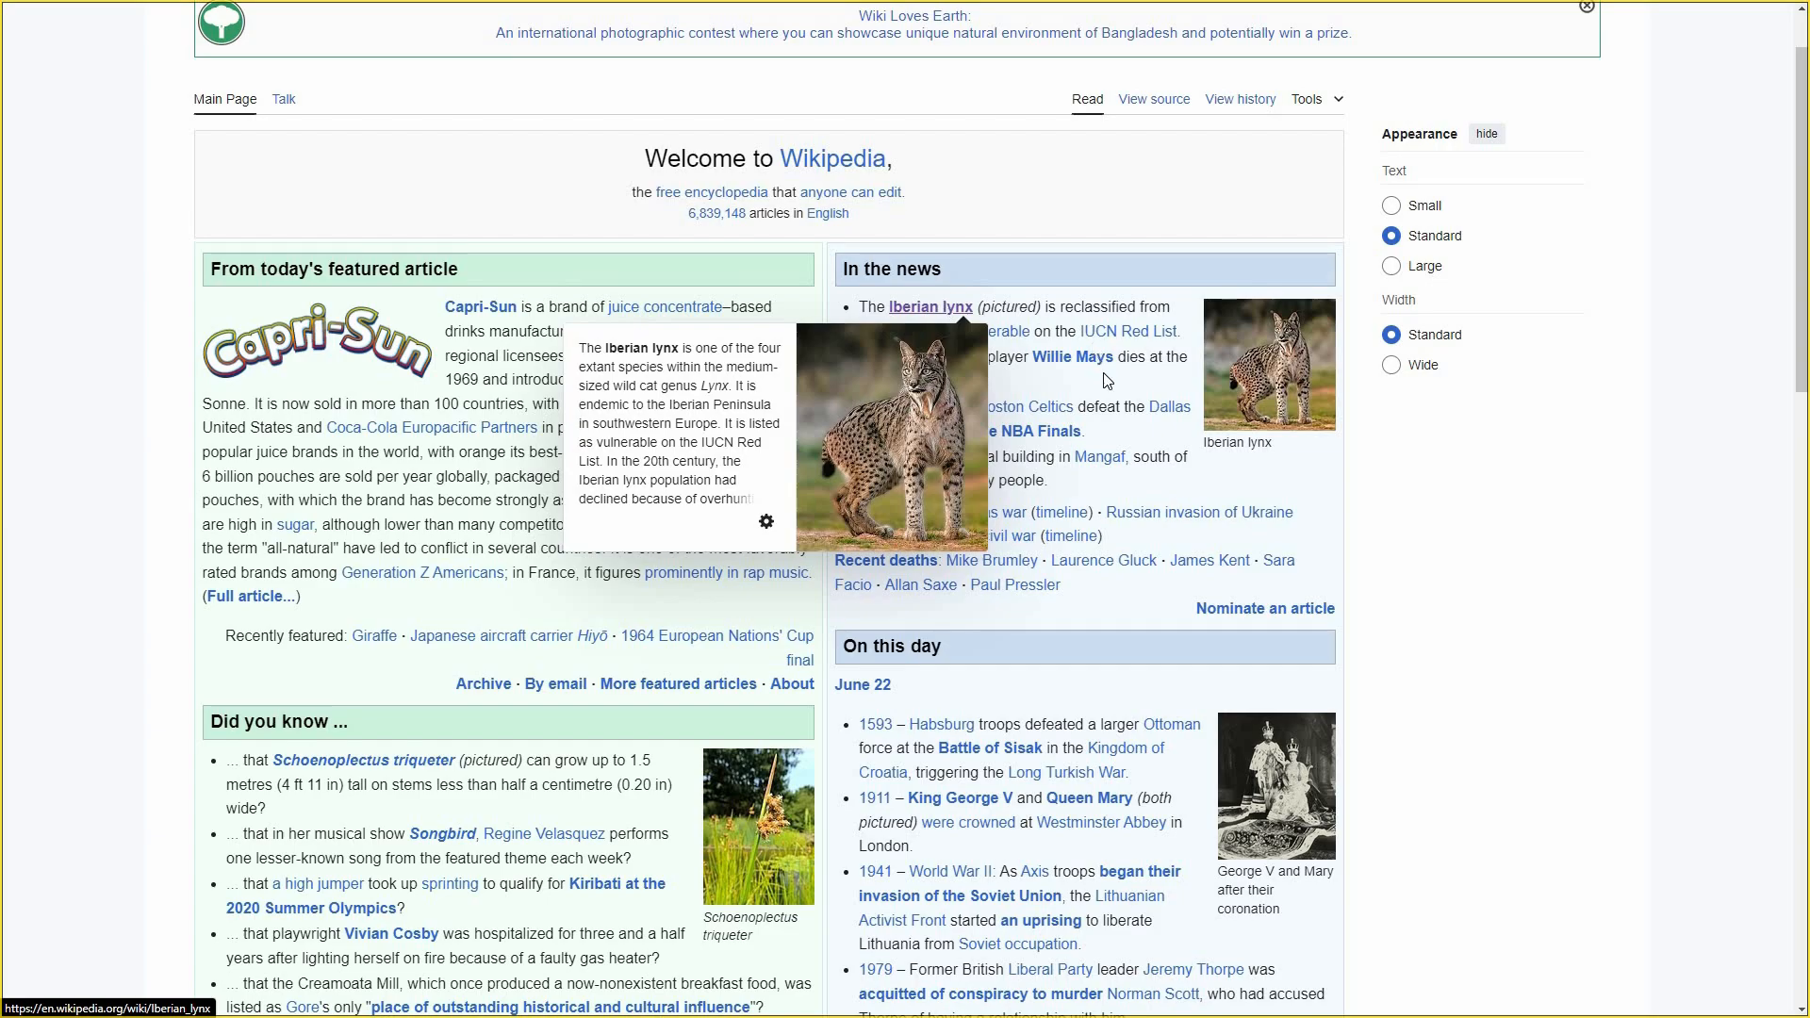
pyautogui.click(930, 308)
# - Browse the Iberian lynx article and open the European rabbit article from its introduction
pyautogui.scroll(-4, 625, 847)
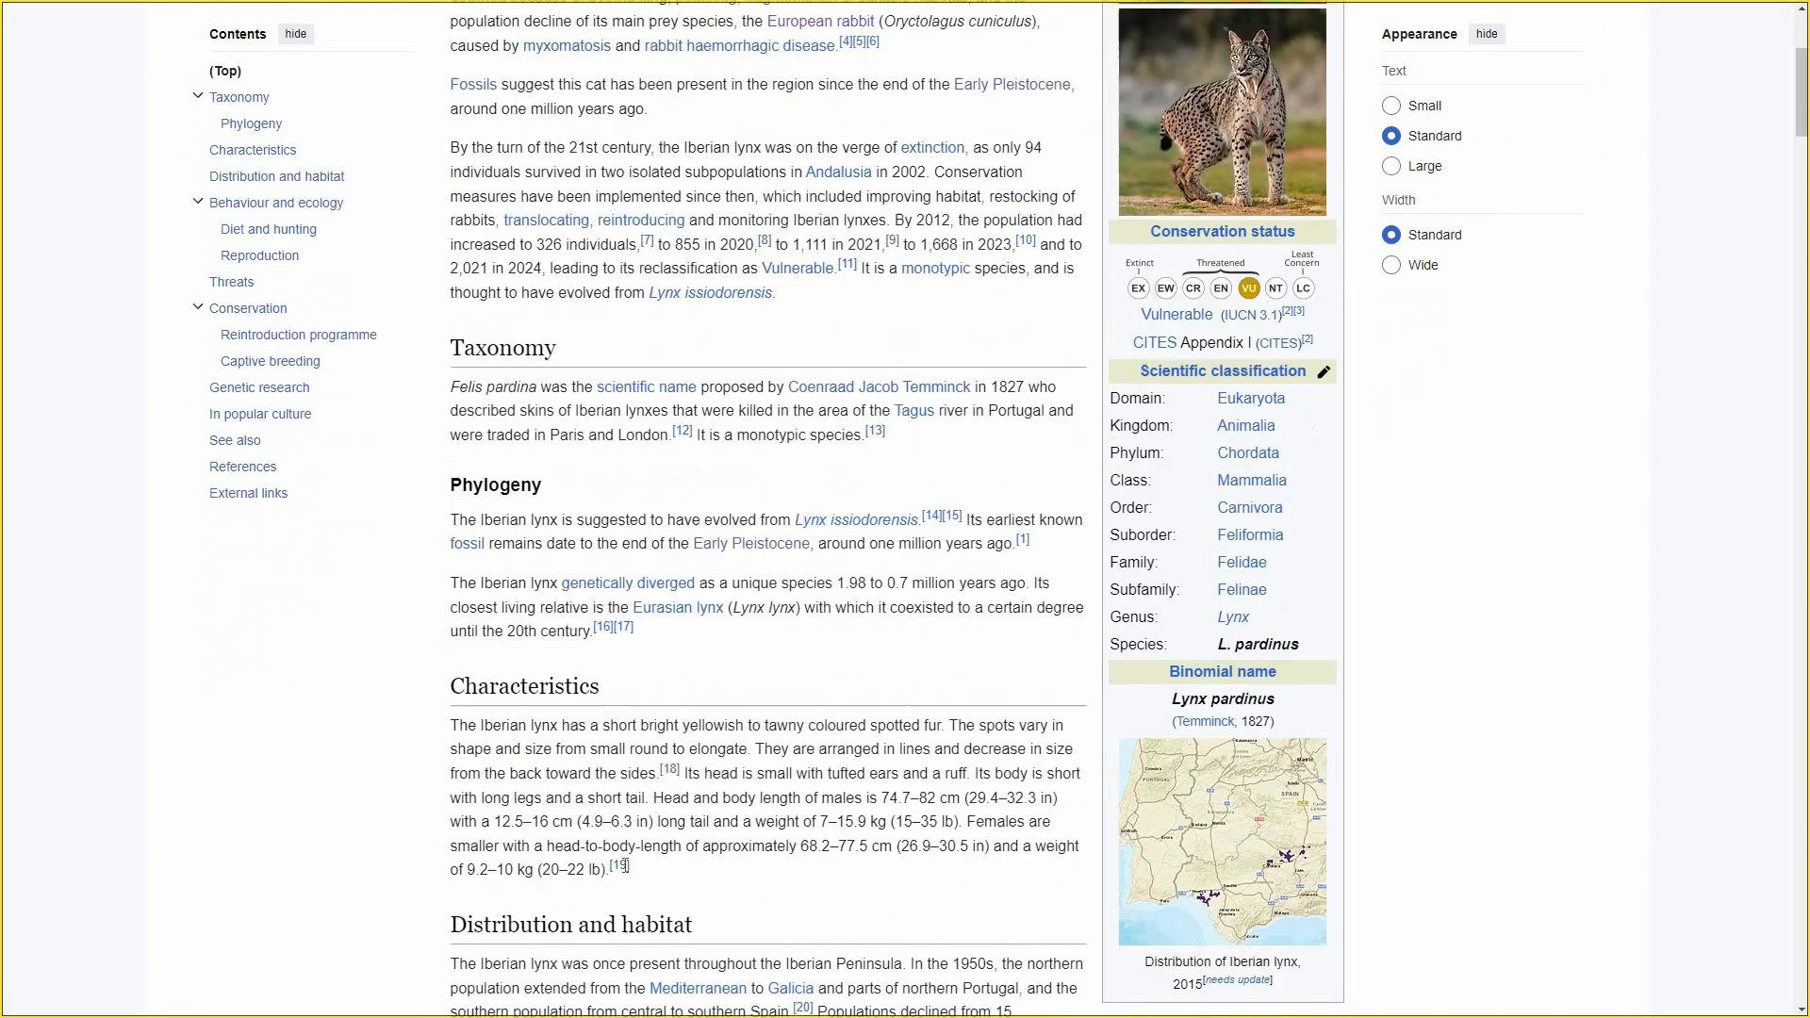
pyautogui.scroll(2, 632, 801)
pyautogui.scroll(-4, 636, 755)
pyautogui.scroll(3, 644, 703)
pyautogui.scroll(2, 644, 702)
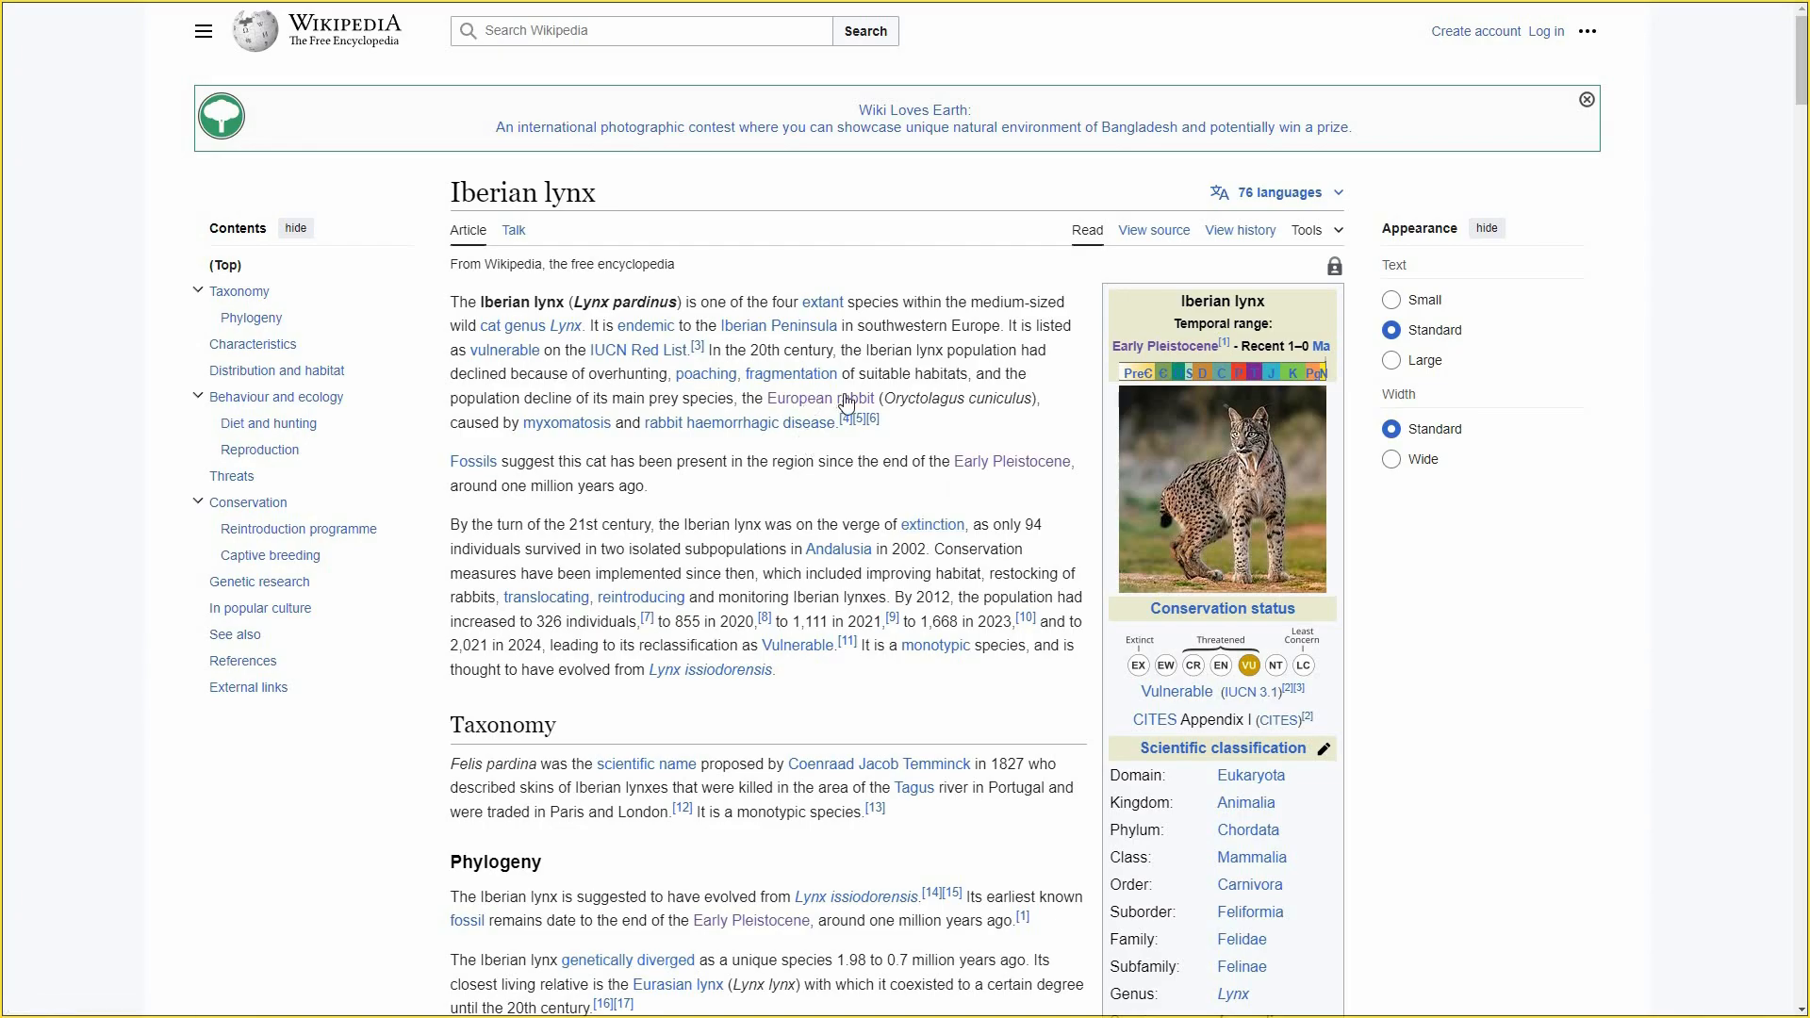
pyautogui.moveTo(845, 403)
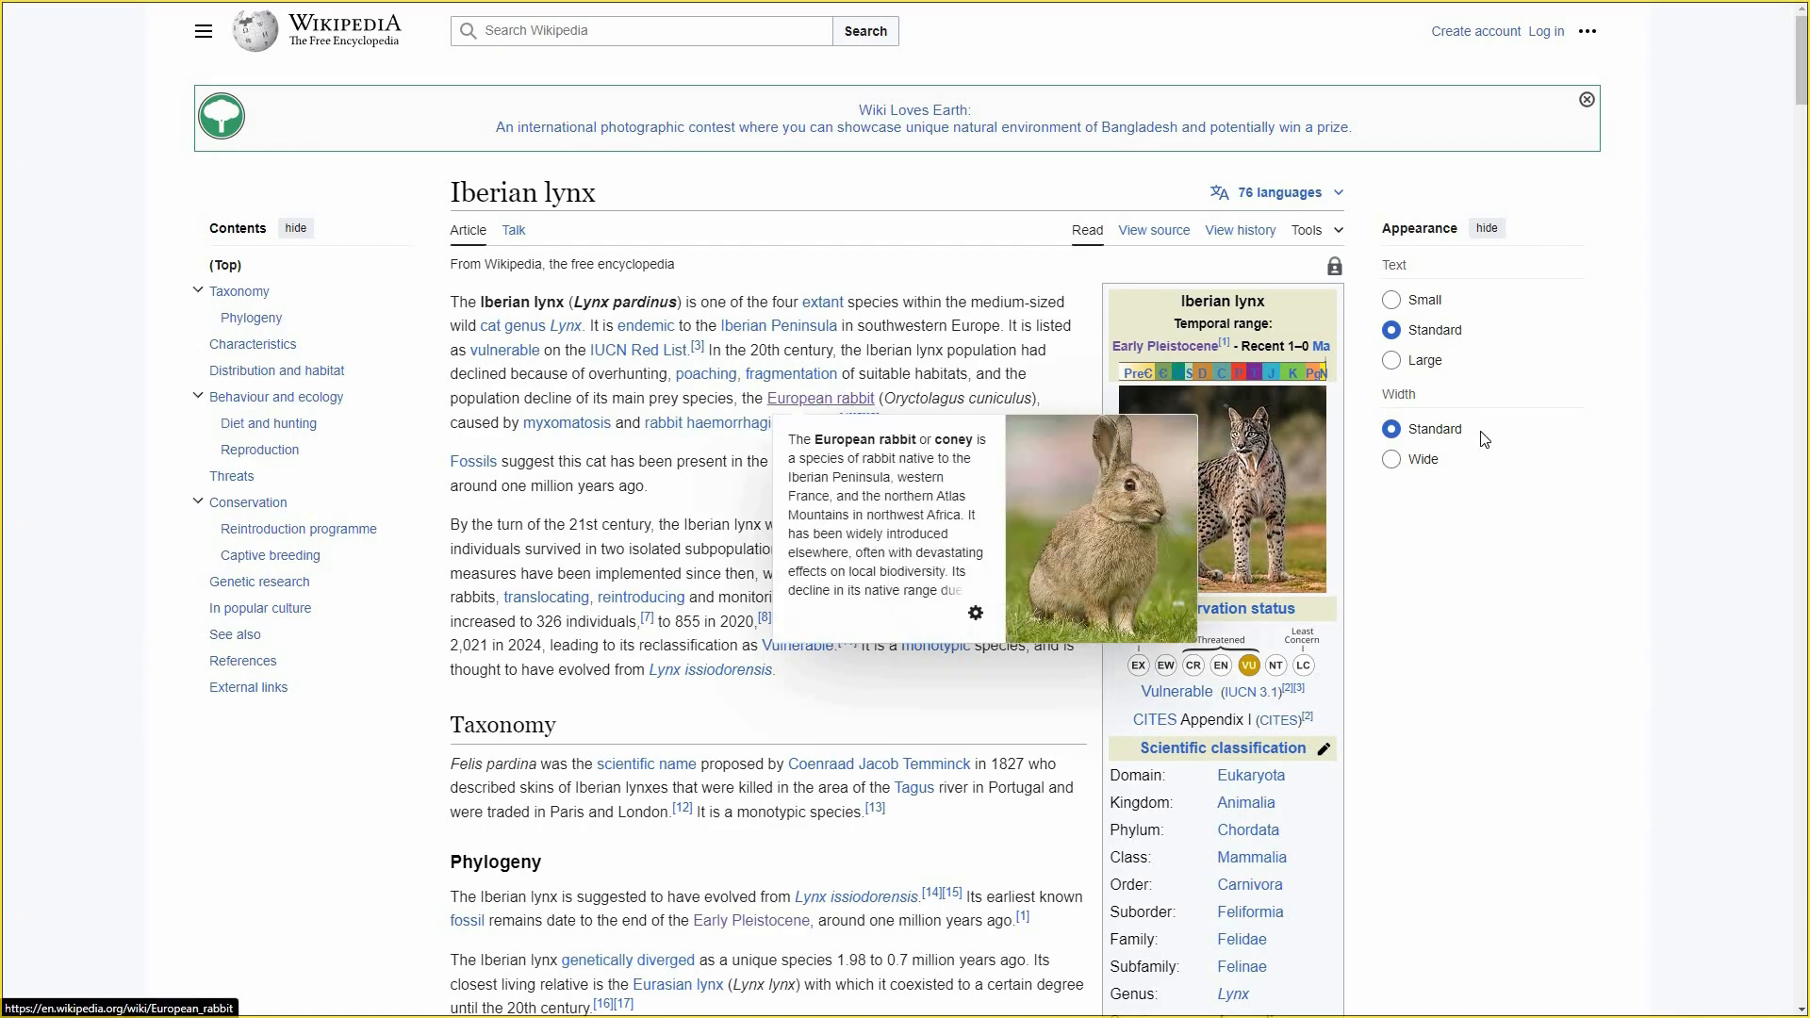
# - Browse the European rabbit article and open the Latin article from the Naming and etymology section
pyautogui.scroll(-3, 1405, 916)
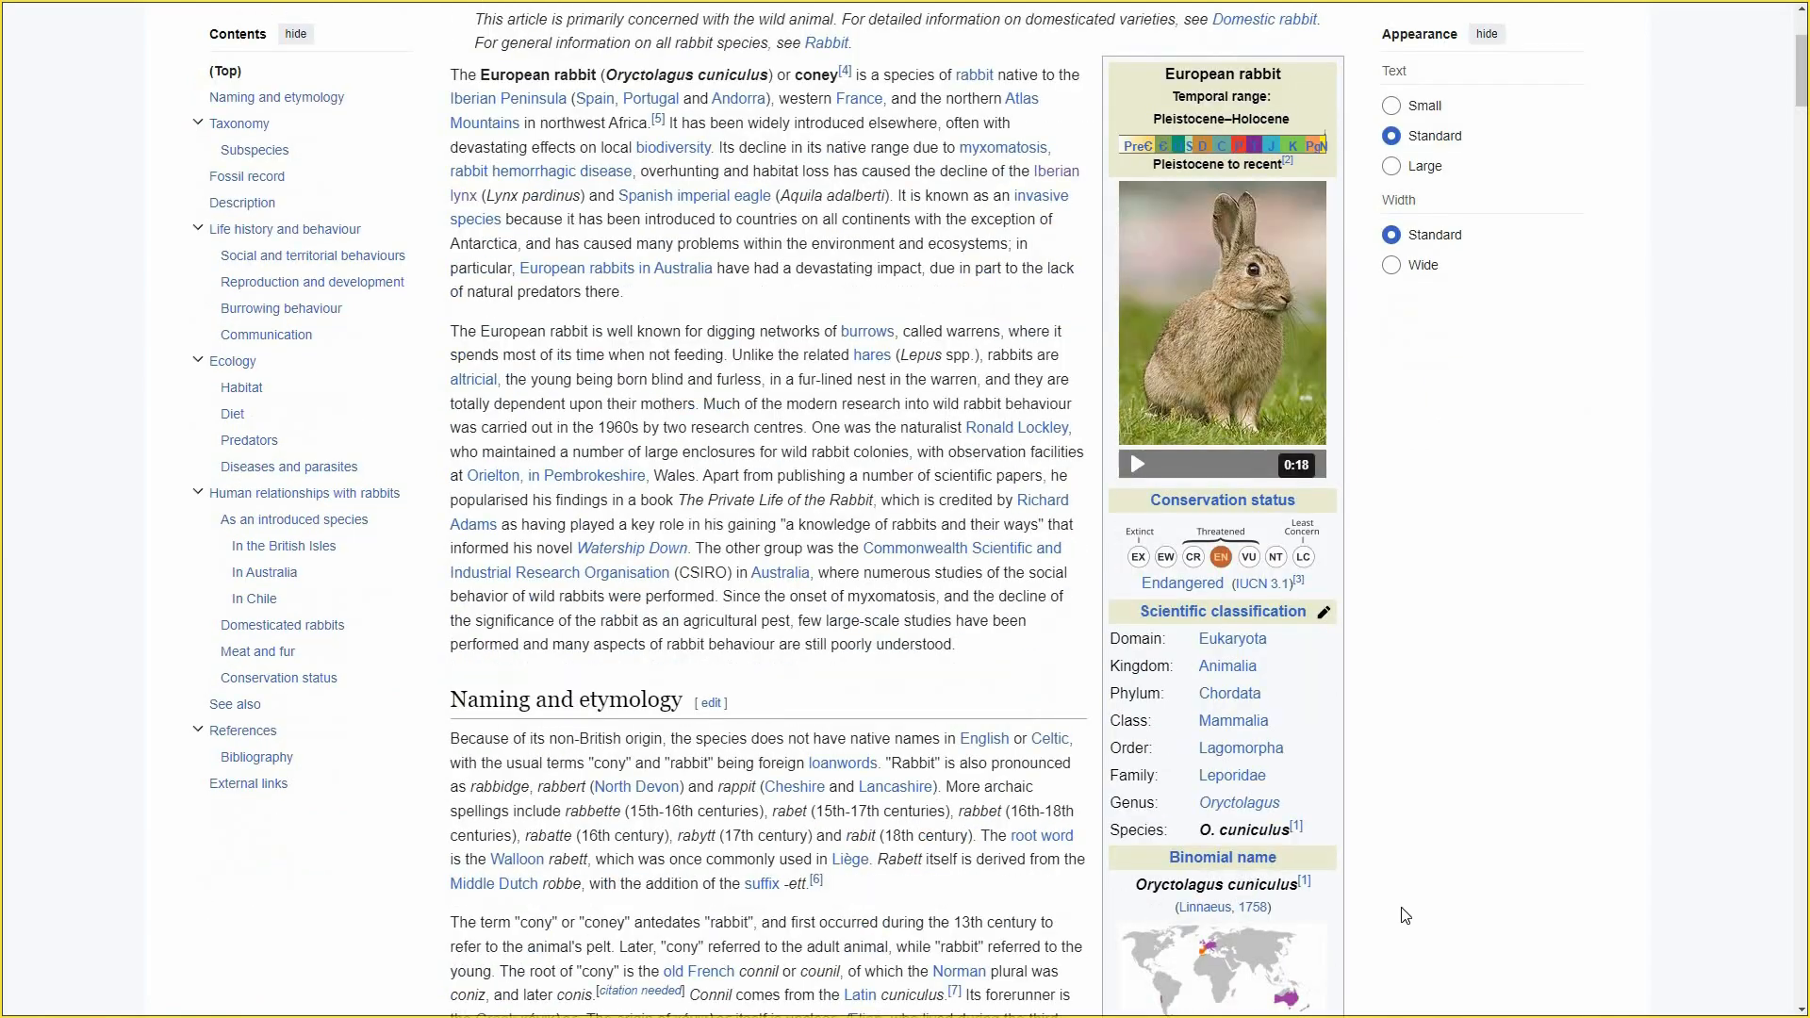
pyautogui.scroll(-3, 1084, 731)
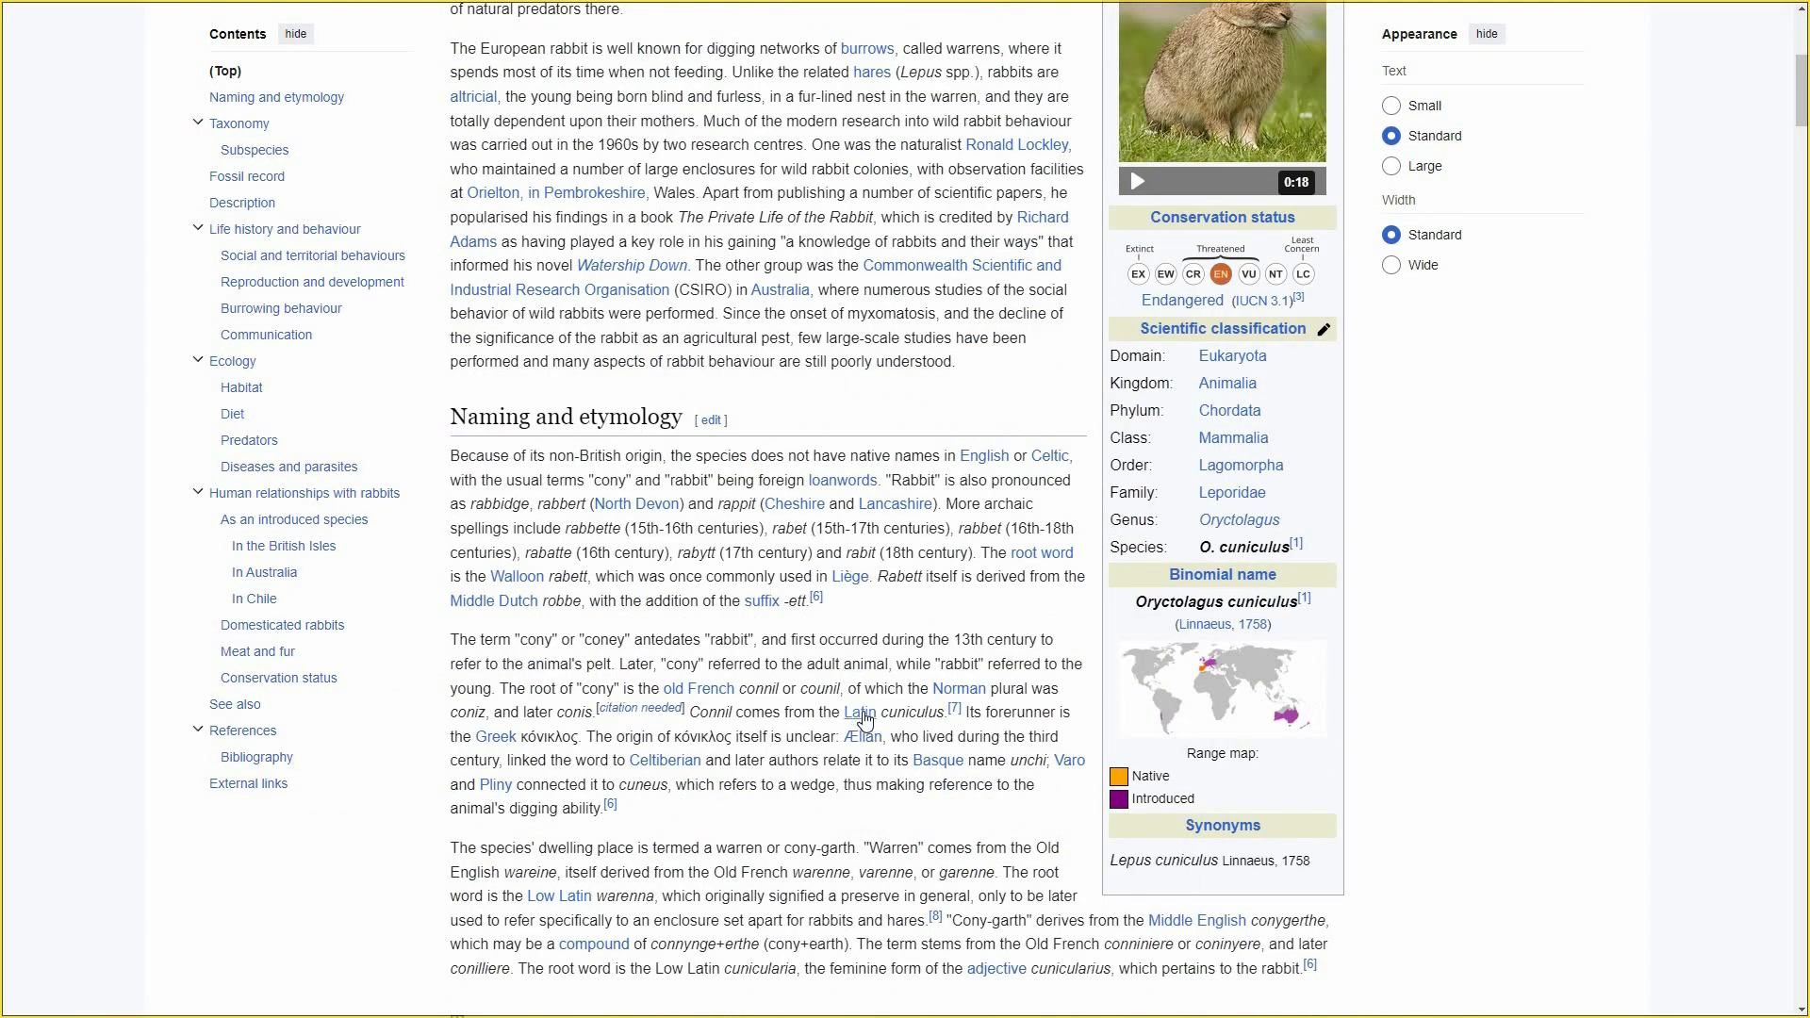
pyautogui.click(864, 720)
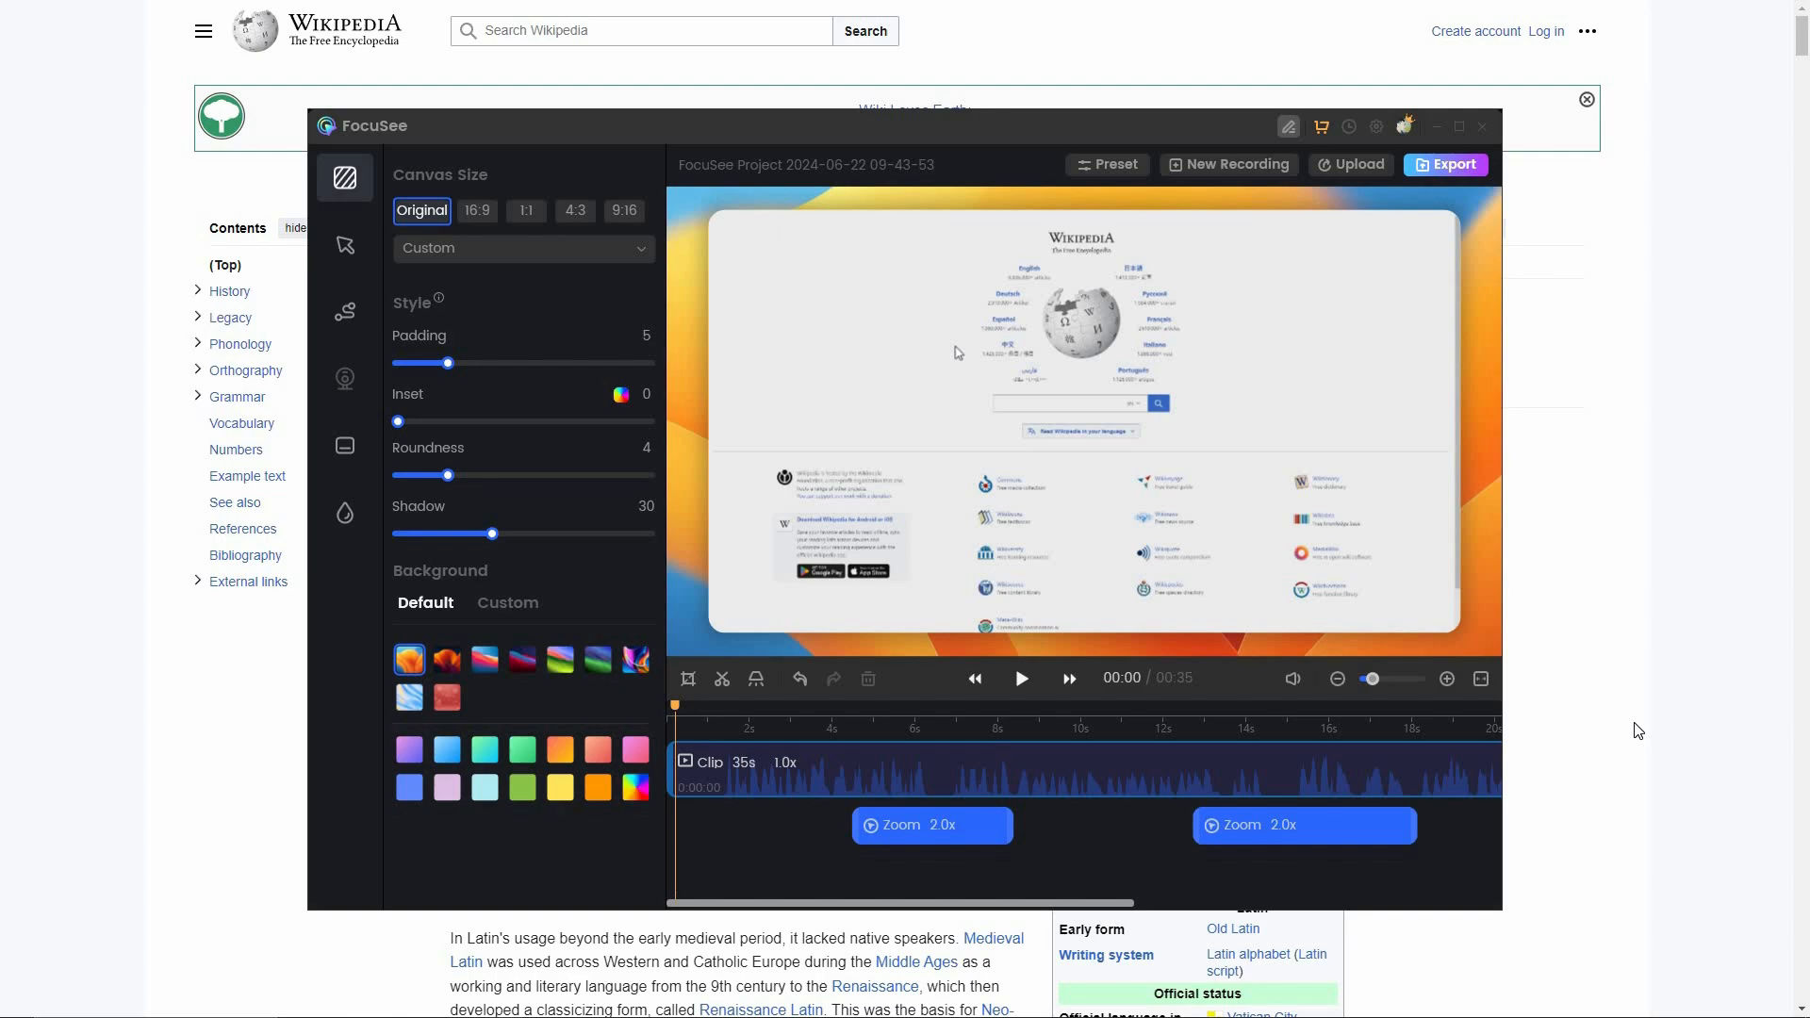
# - Maximize the FocuSee editor and preview the recording from the start to about 13 seconds
pyautogui.click(1459, 127)
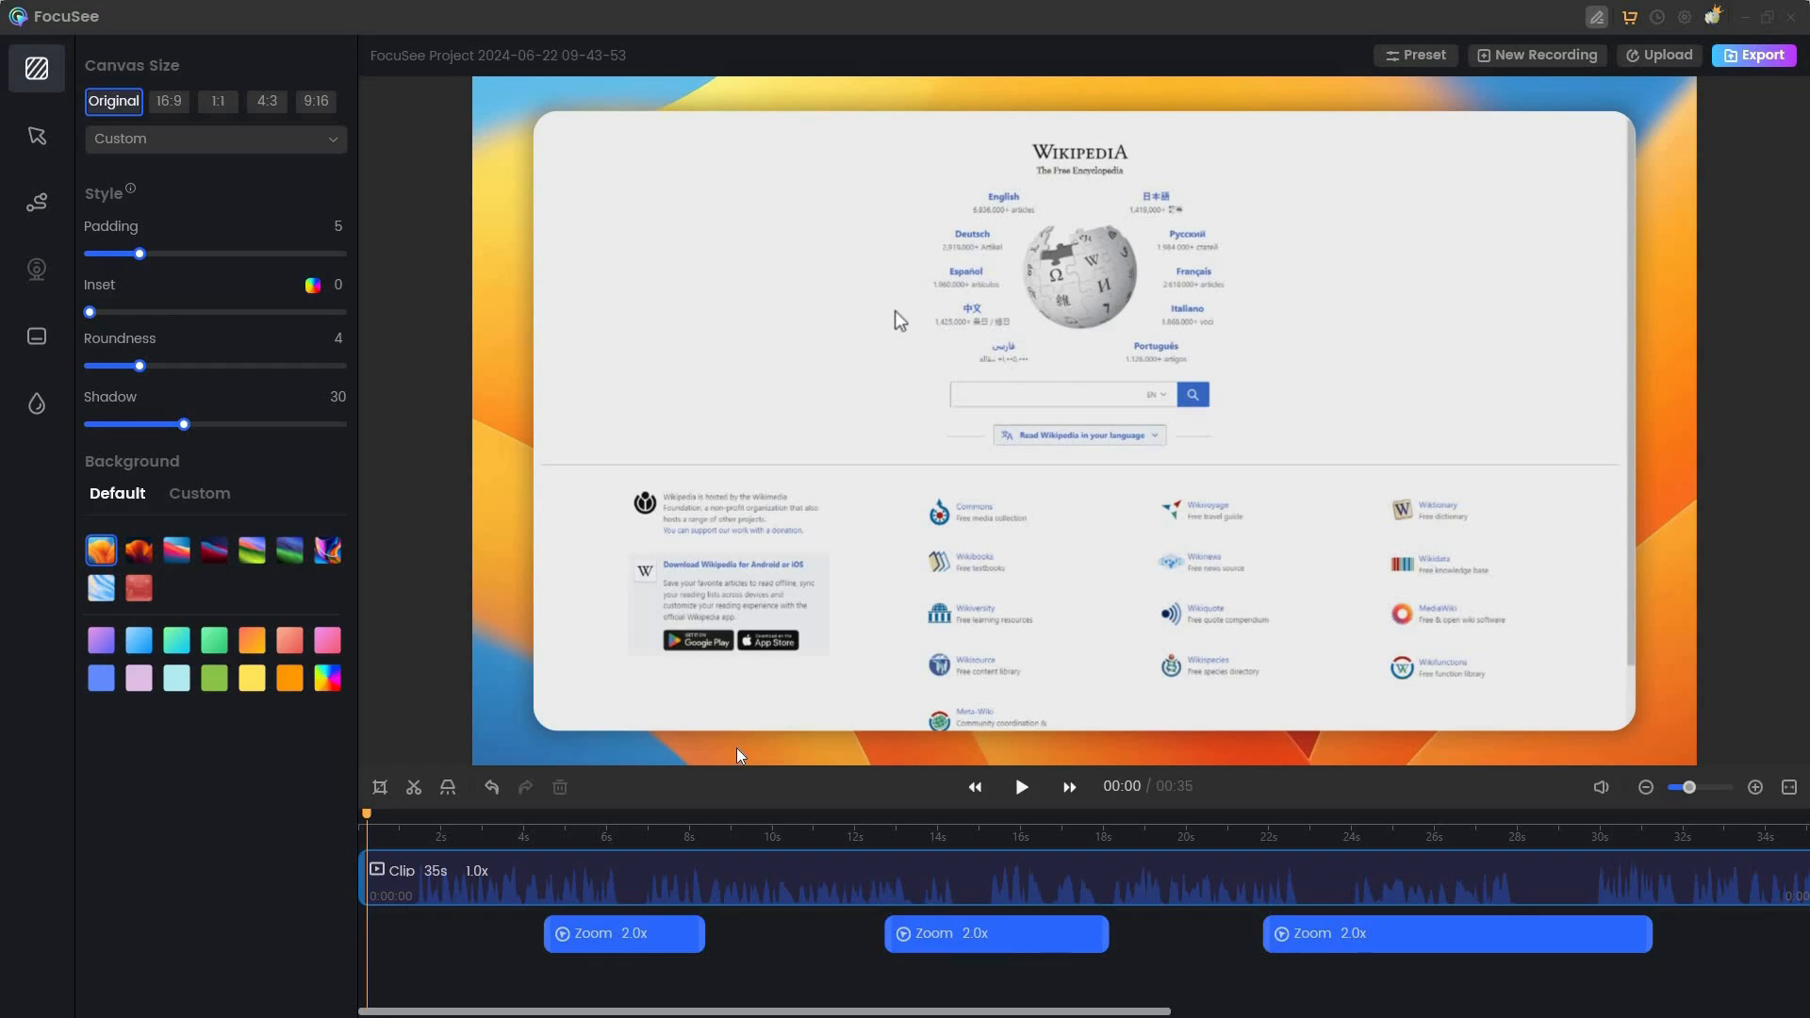
pyautogui.click(1023, 786)
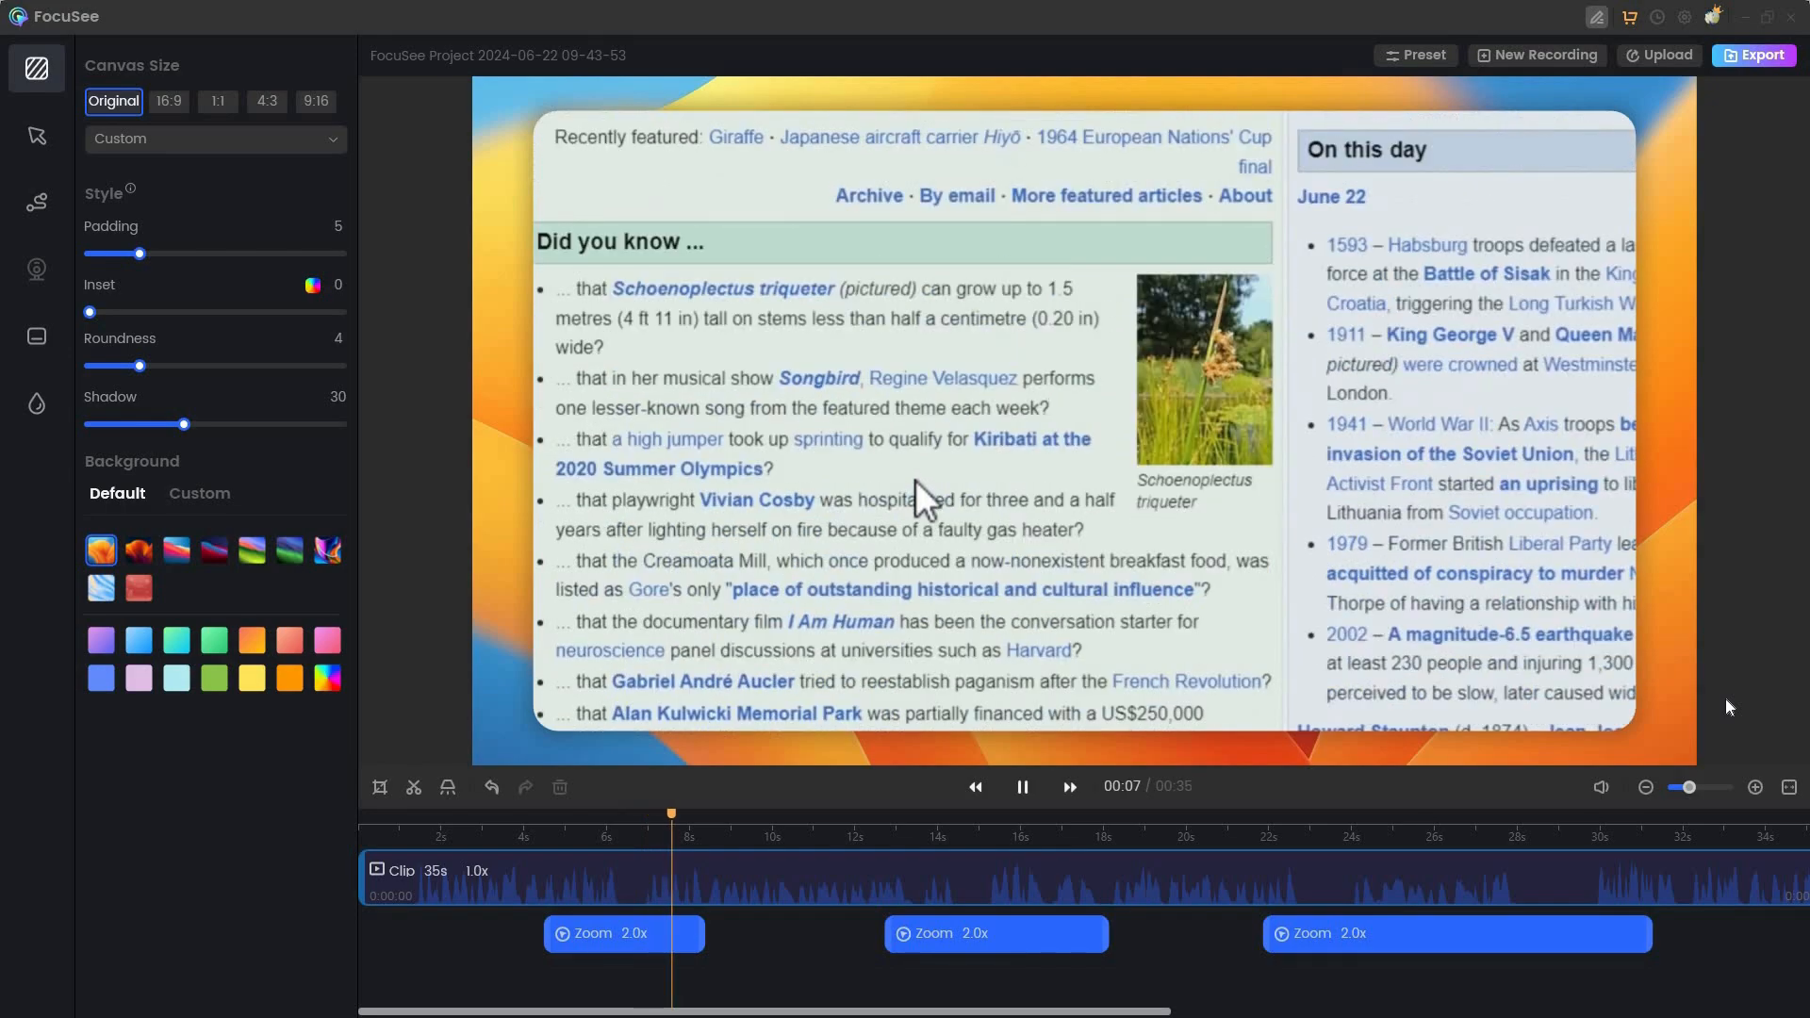
pyautogui.click(1026, 787)
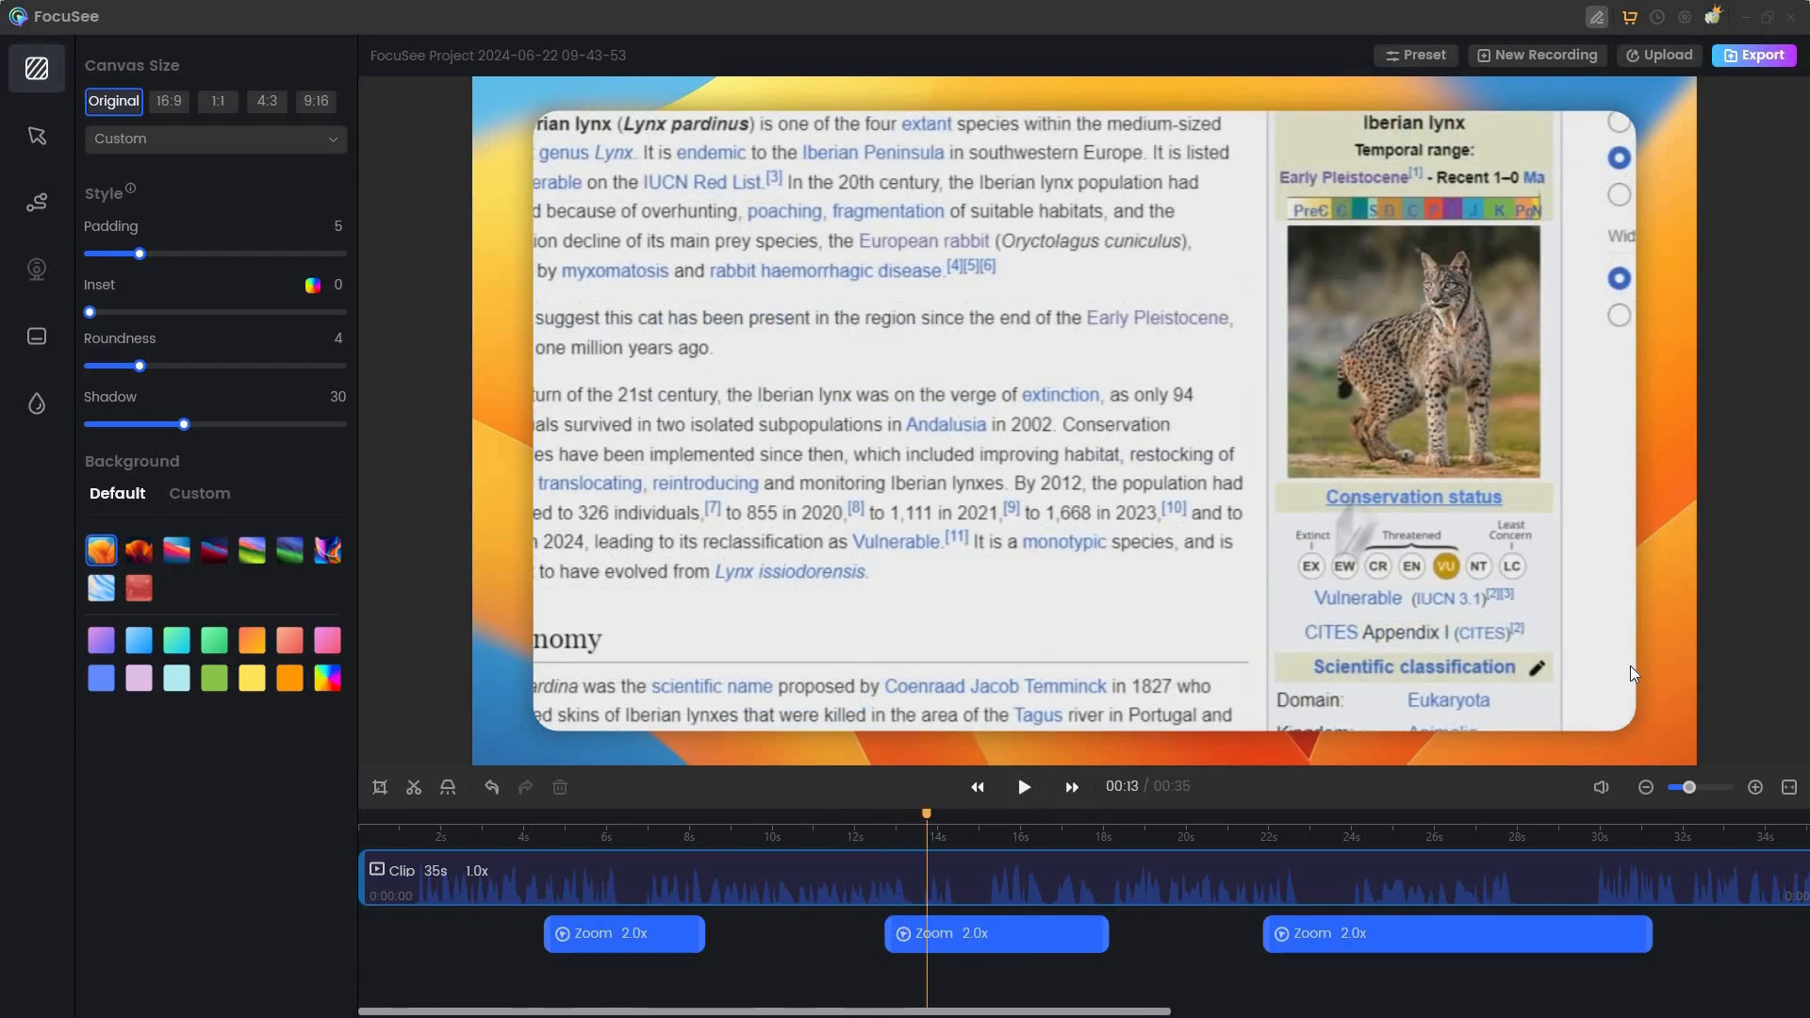
# - Replay the recording from about 12 seconds to review the start of the second zoom effect
pyautogui.click(856, 825)
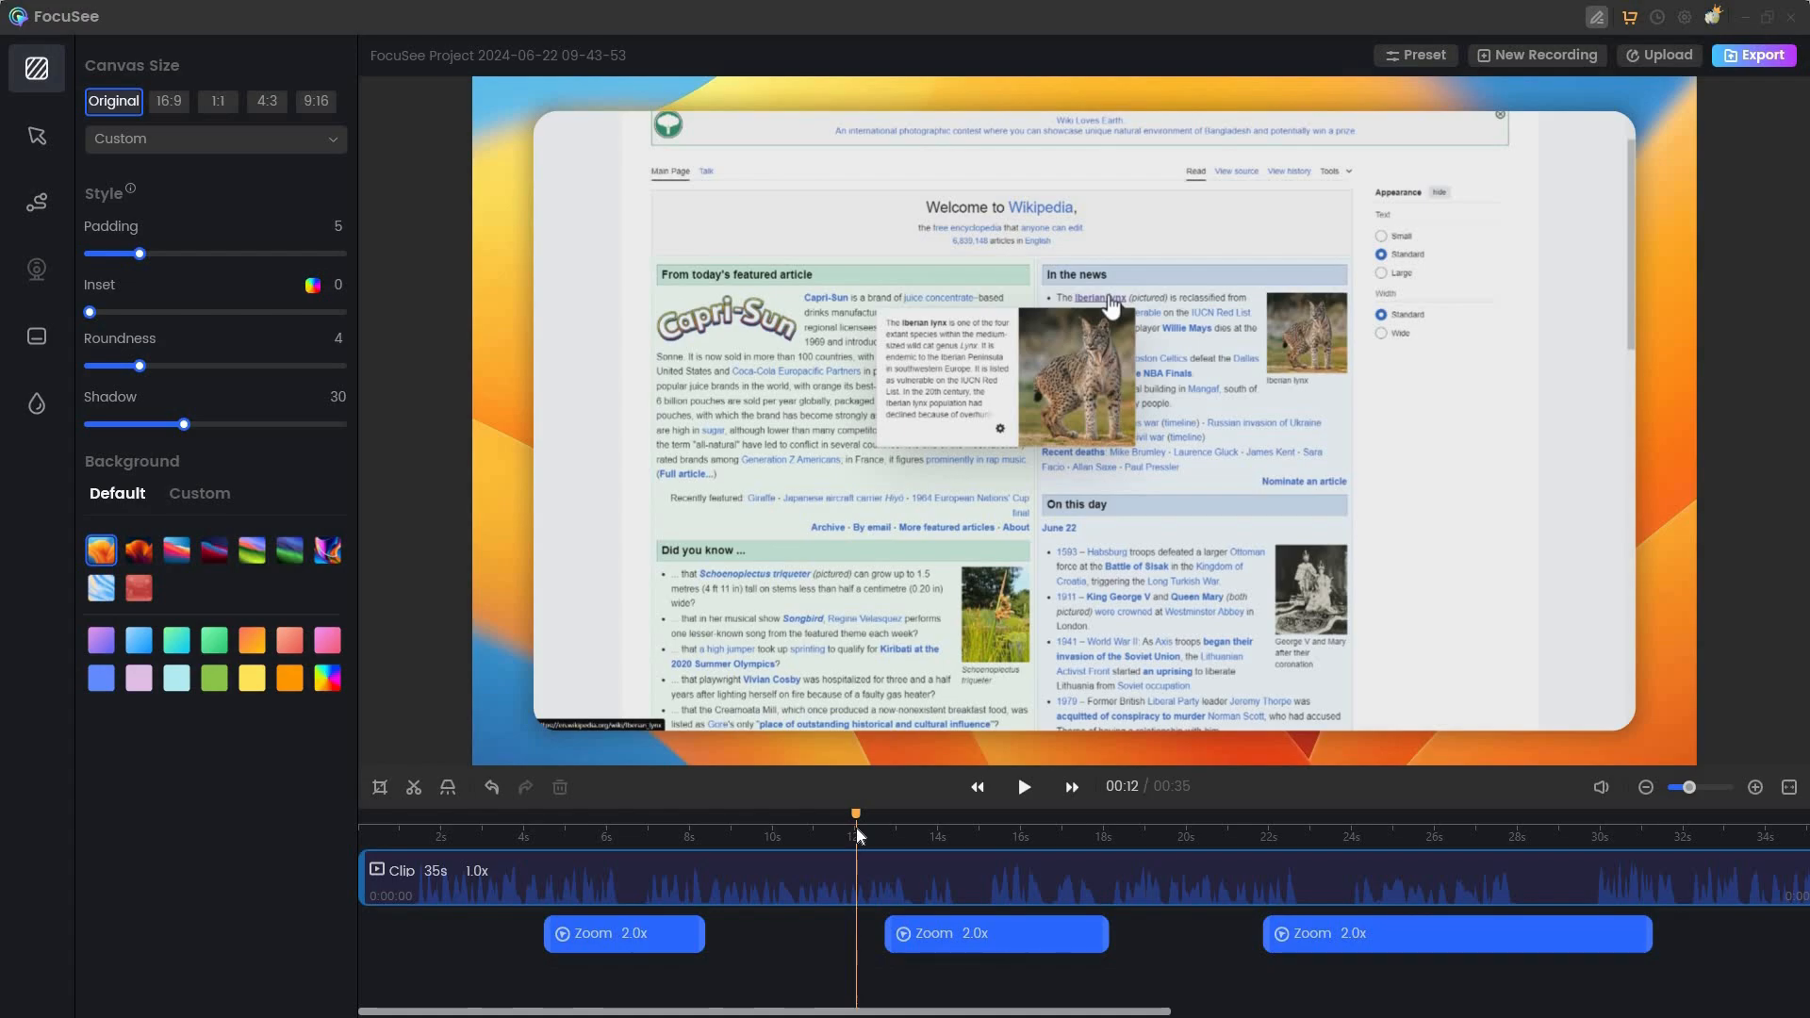
pyautogui.click(1025, 788)
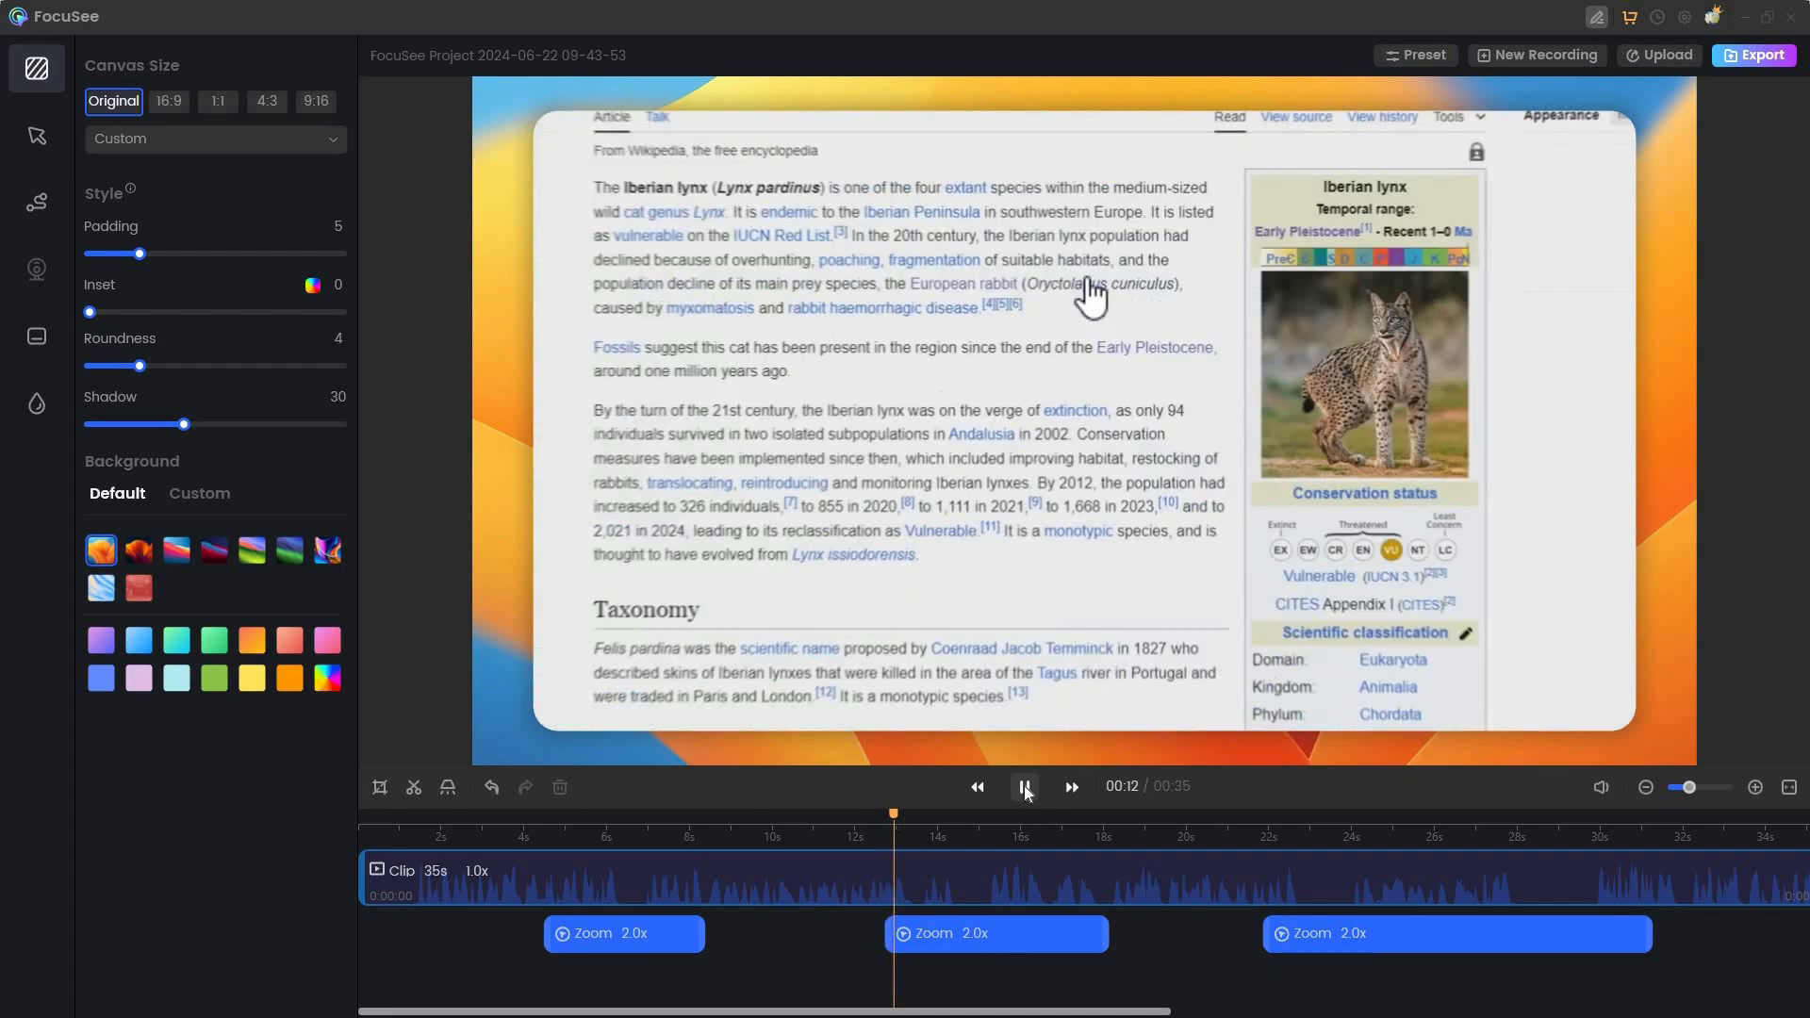
pyautogui.click(1025, 789)
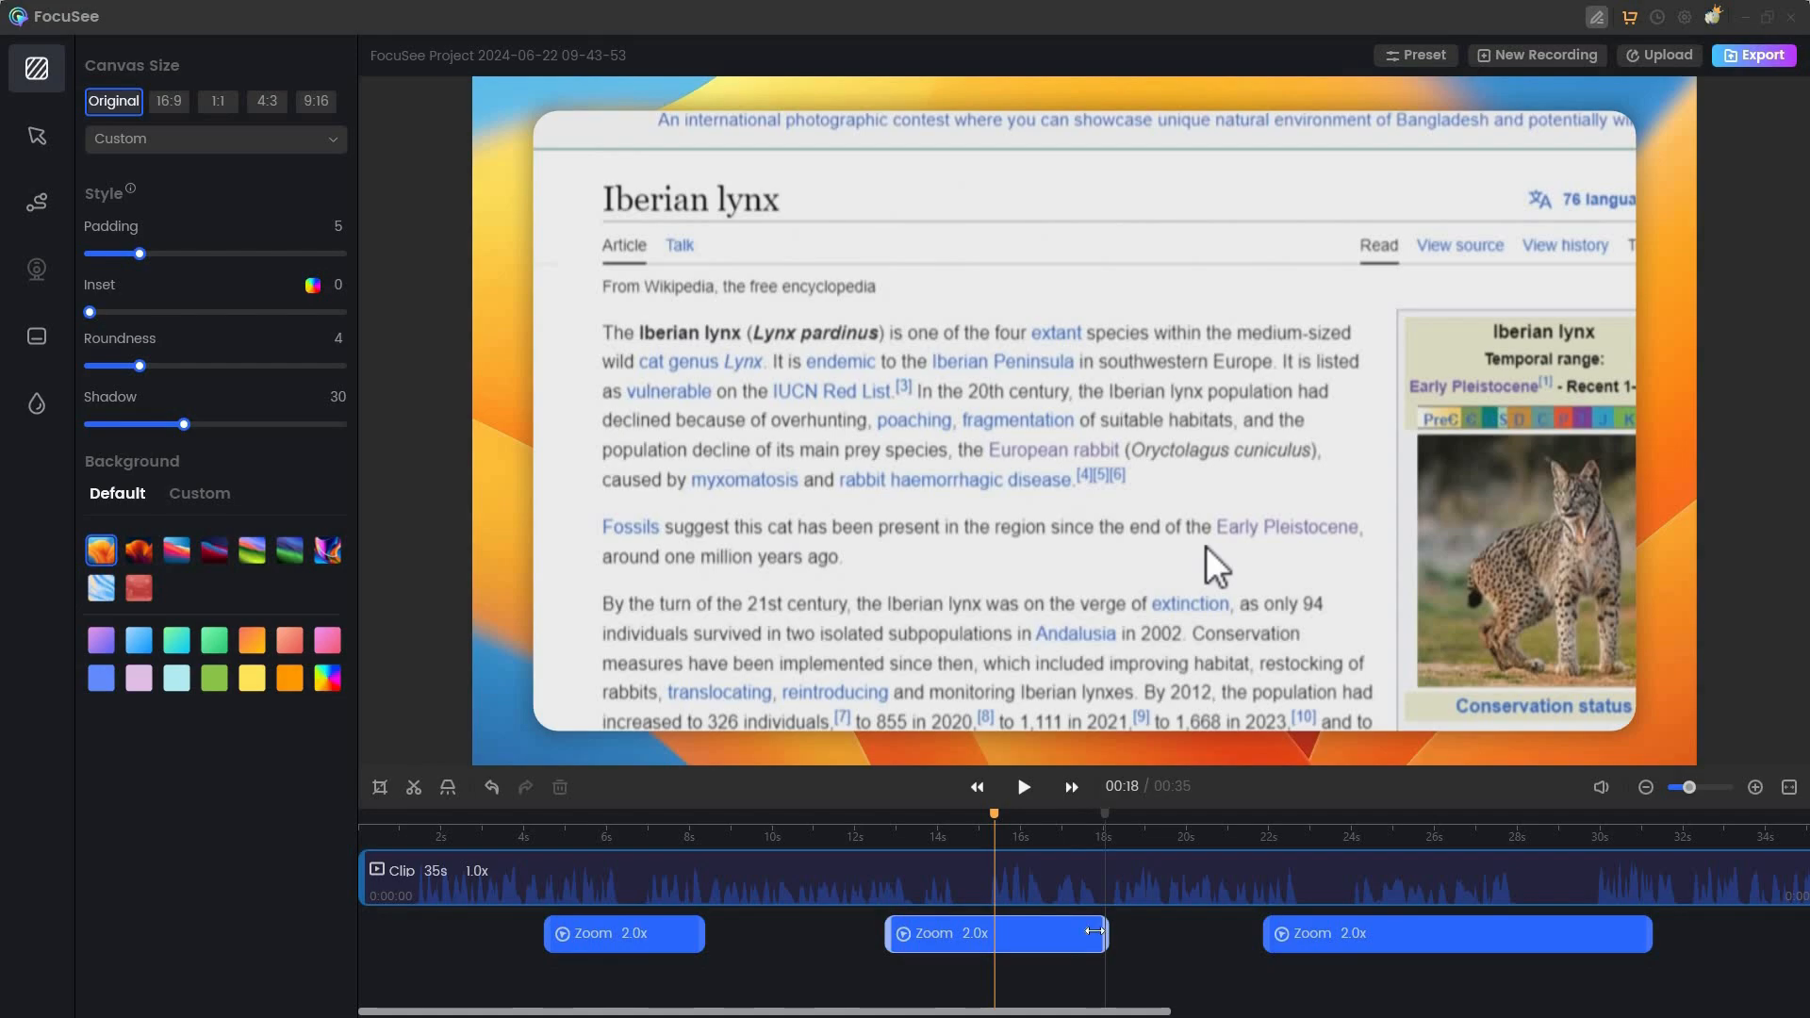
# - Shorten the second zoom effect to end at about 16 seconds and move the playhead back to about 11 seconds
pyautogui.moveTo(1095, 931); pyautogui.dragTo(1005, 931)
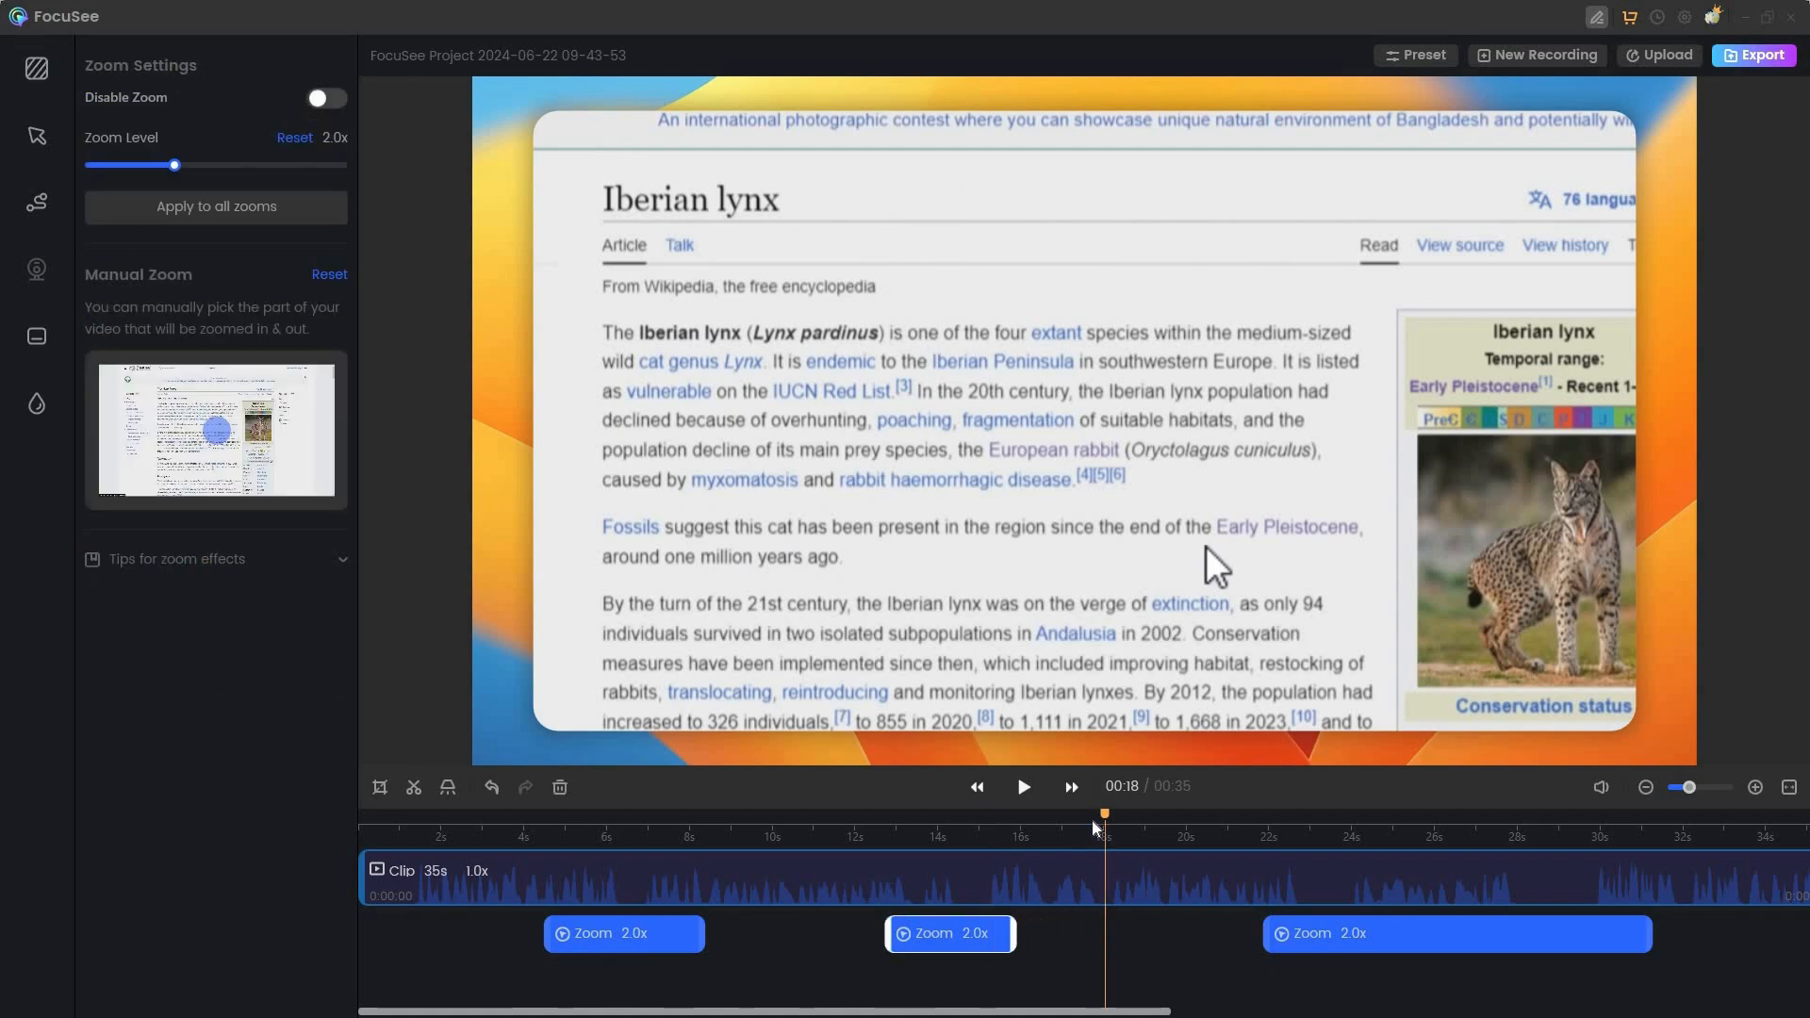
pyautogui.click(815, 820)
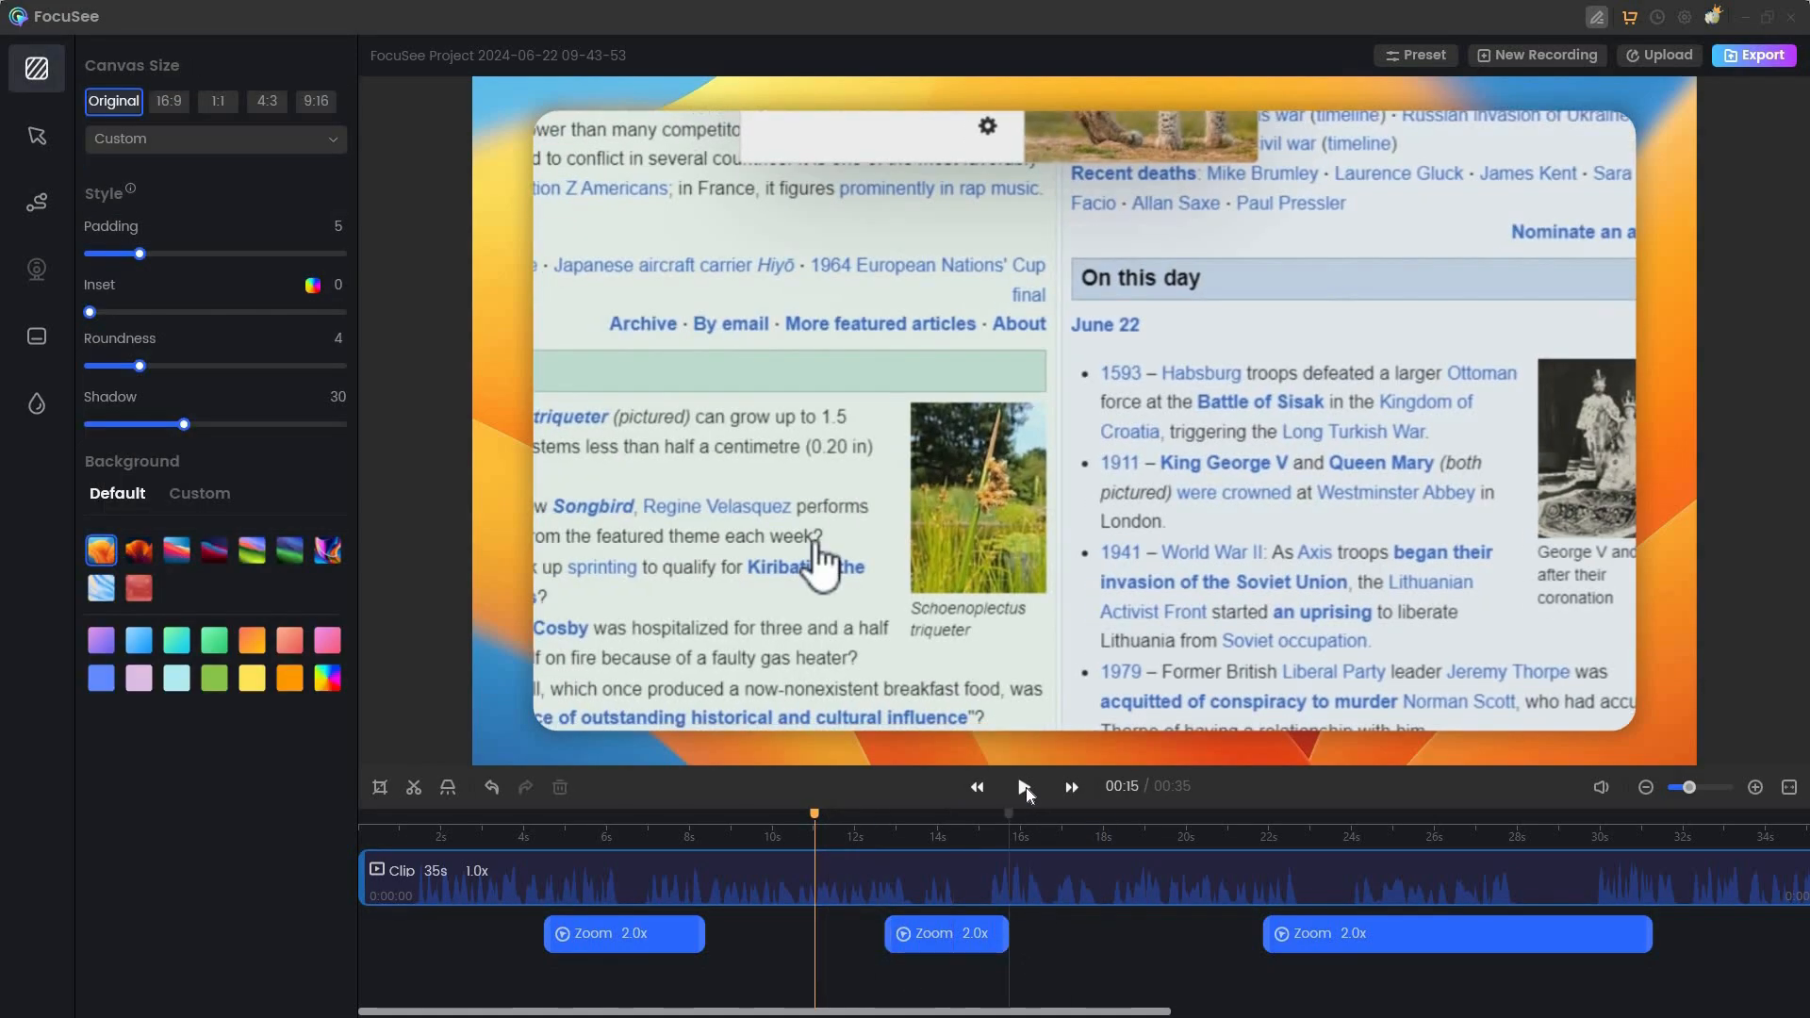
# - Play the recording from about 11 seconds to review the shortened second zoom effect
pyautogui.click(1026, 788)
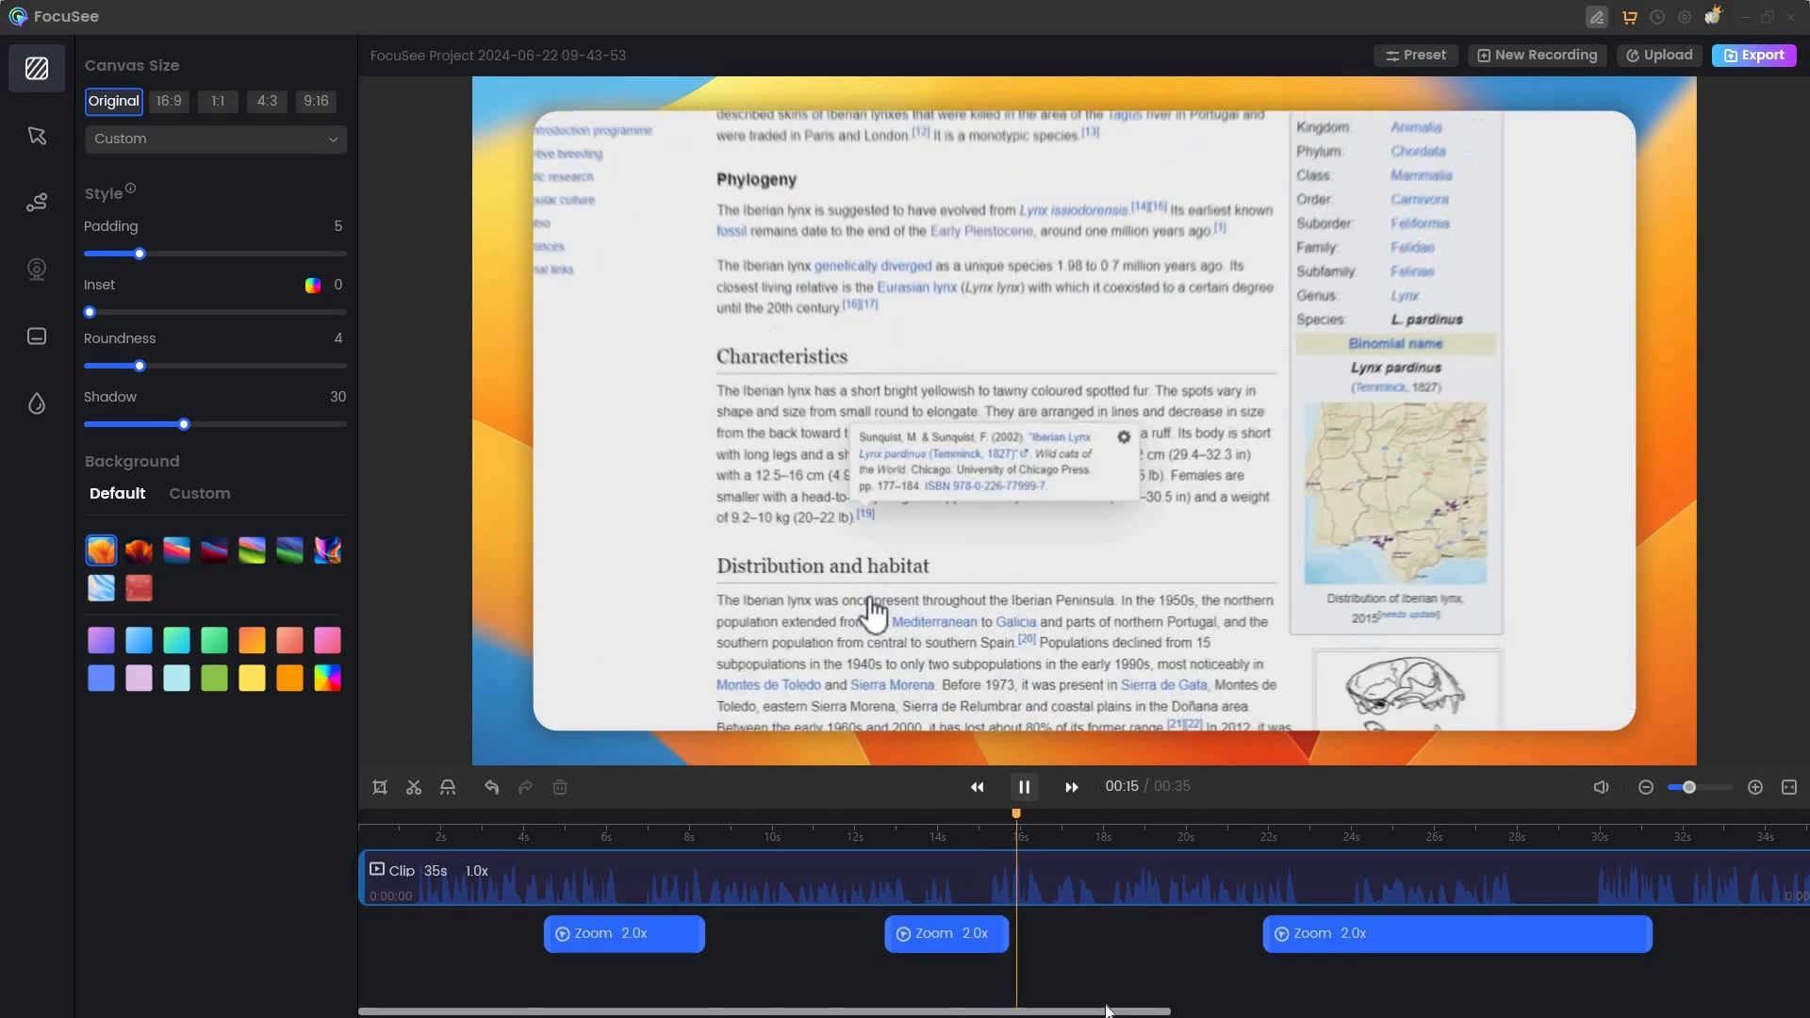
pyautogui.press('space')
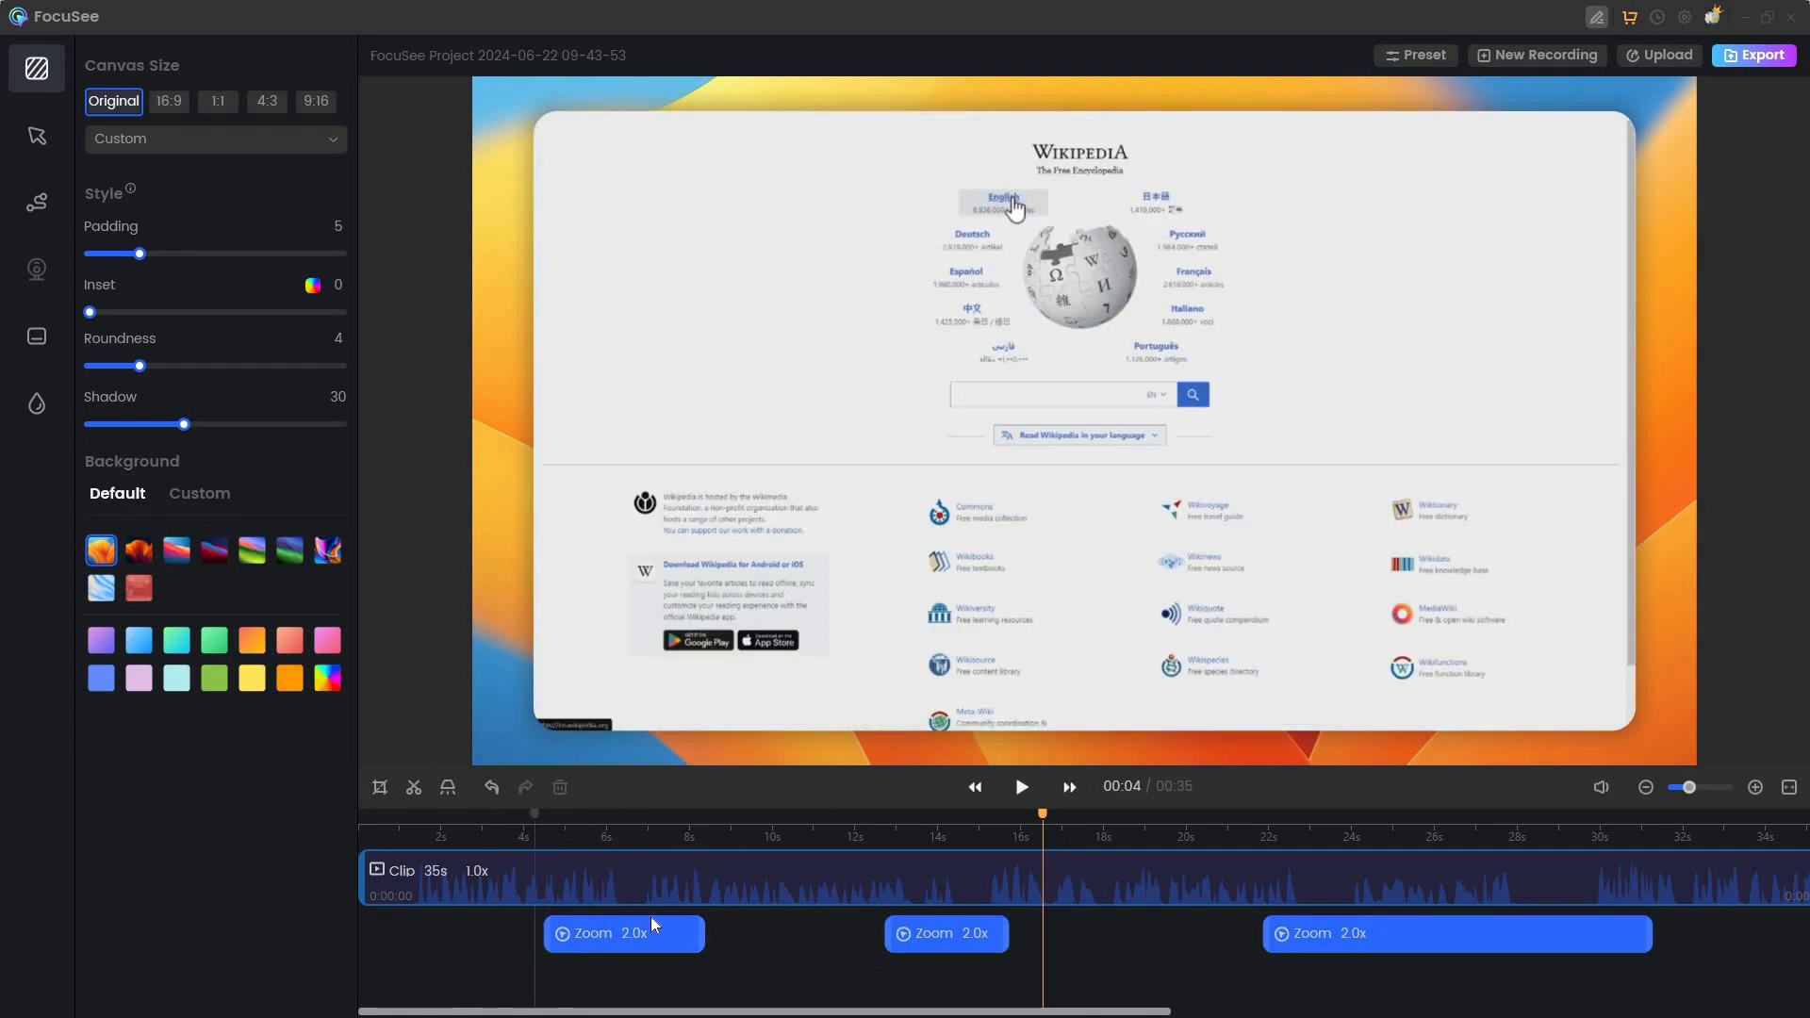
# - Shorten the first zoom effect to end at about 5 seconds and preview the change from about 2 seconds
pyautogui.click(651, 924)
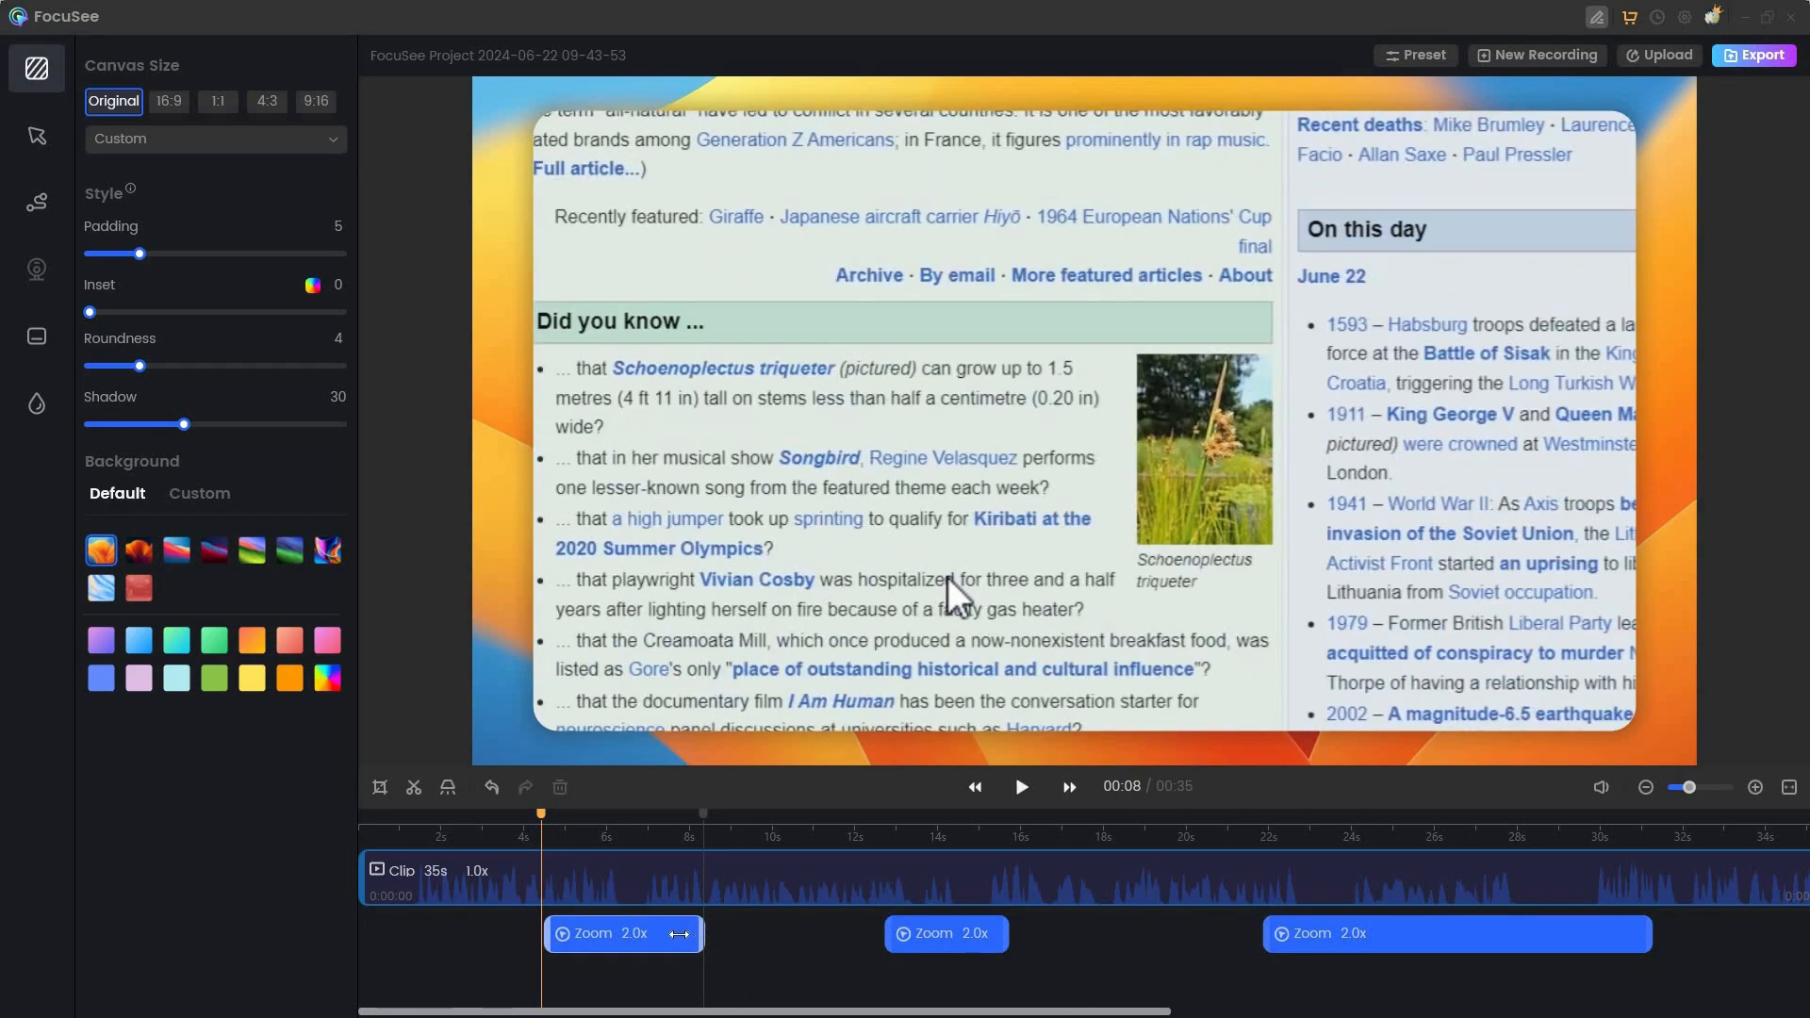
pyautogui.moveTo(647, 938); pyautogui.dragTo(577, 952)
pyautogui.moveTo(665, 815); pyautogui.dragTo(468, 817)
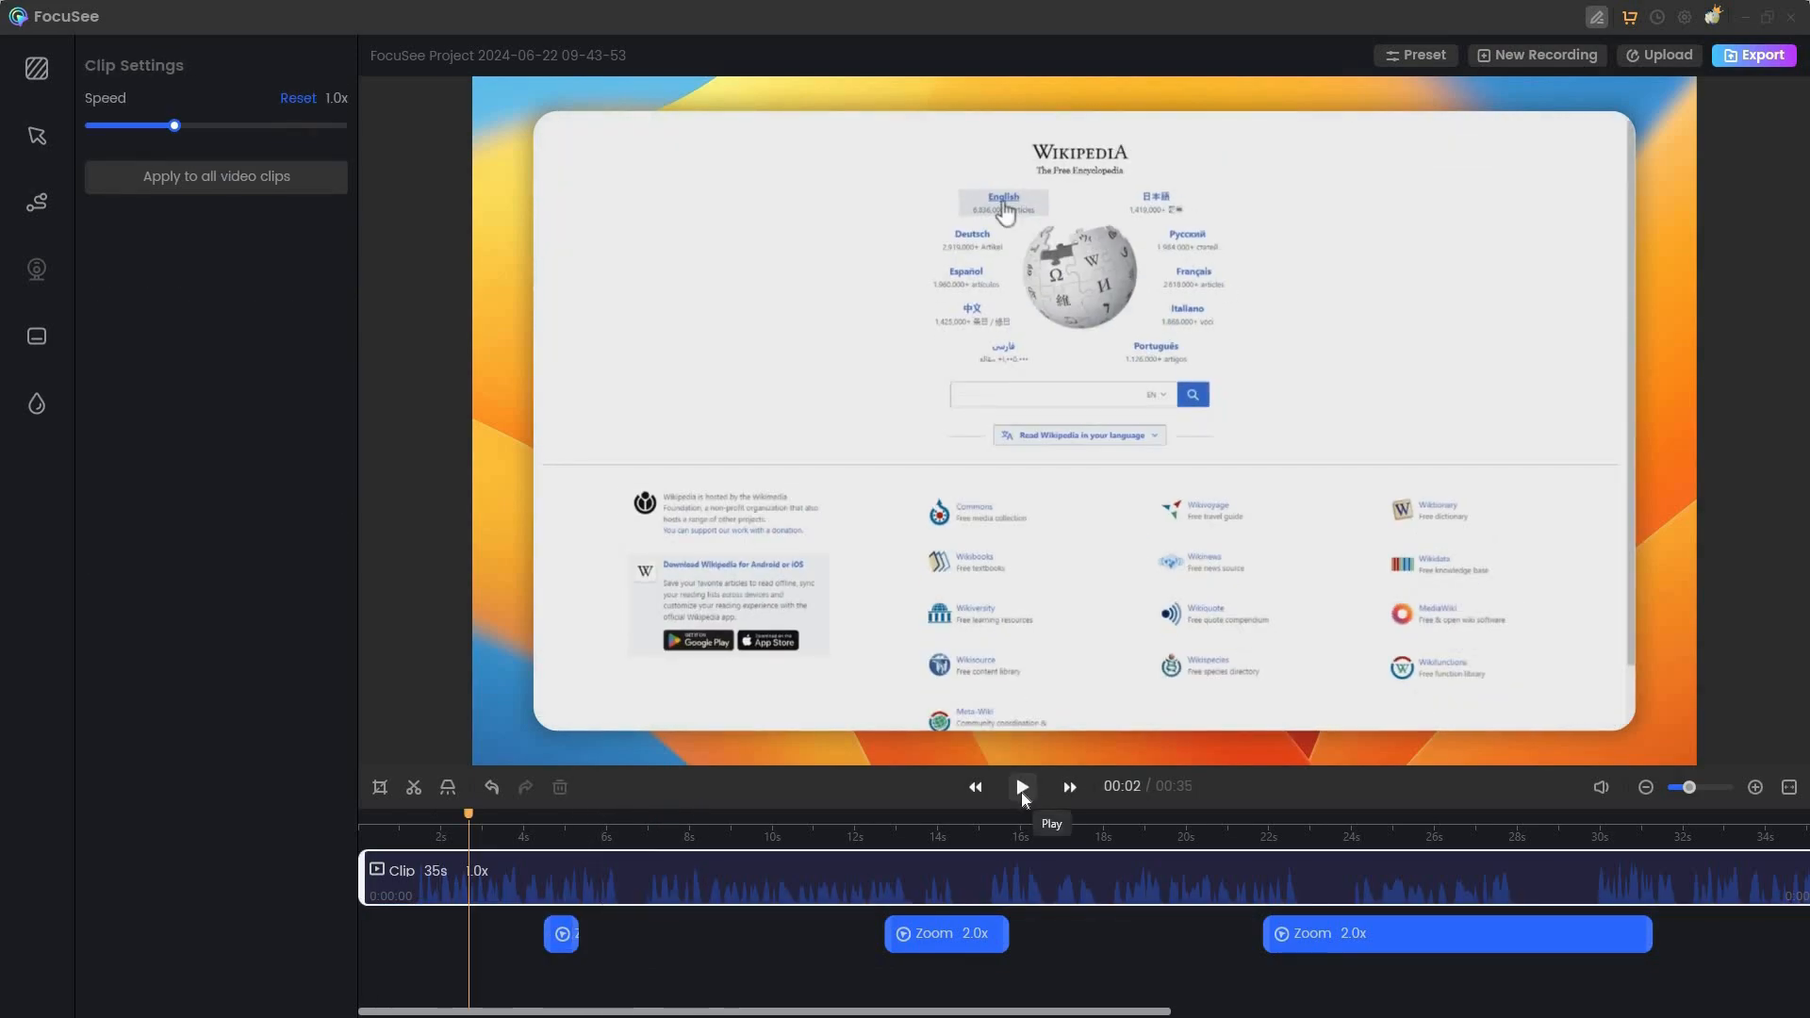
pyautogui.click(1022, 788)
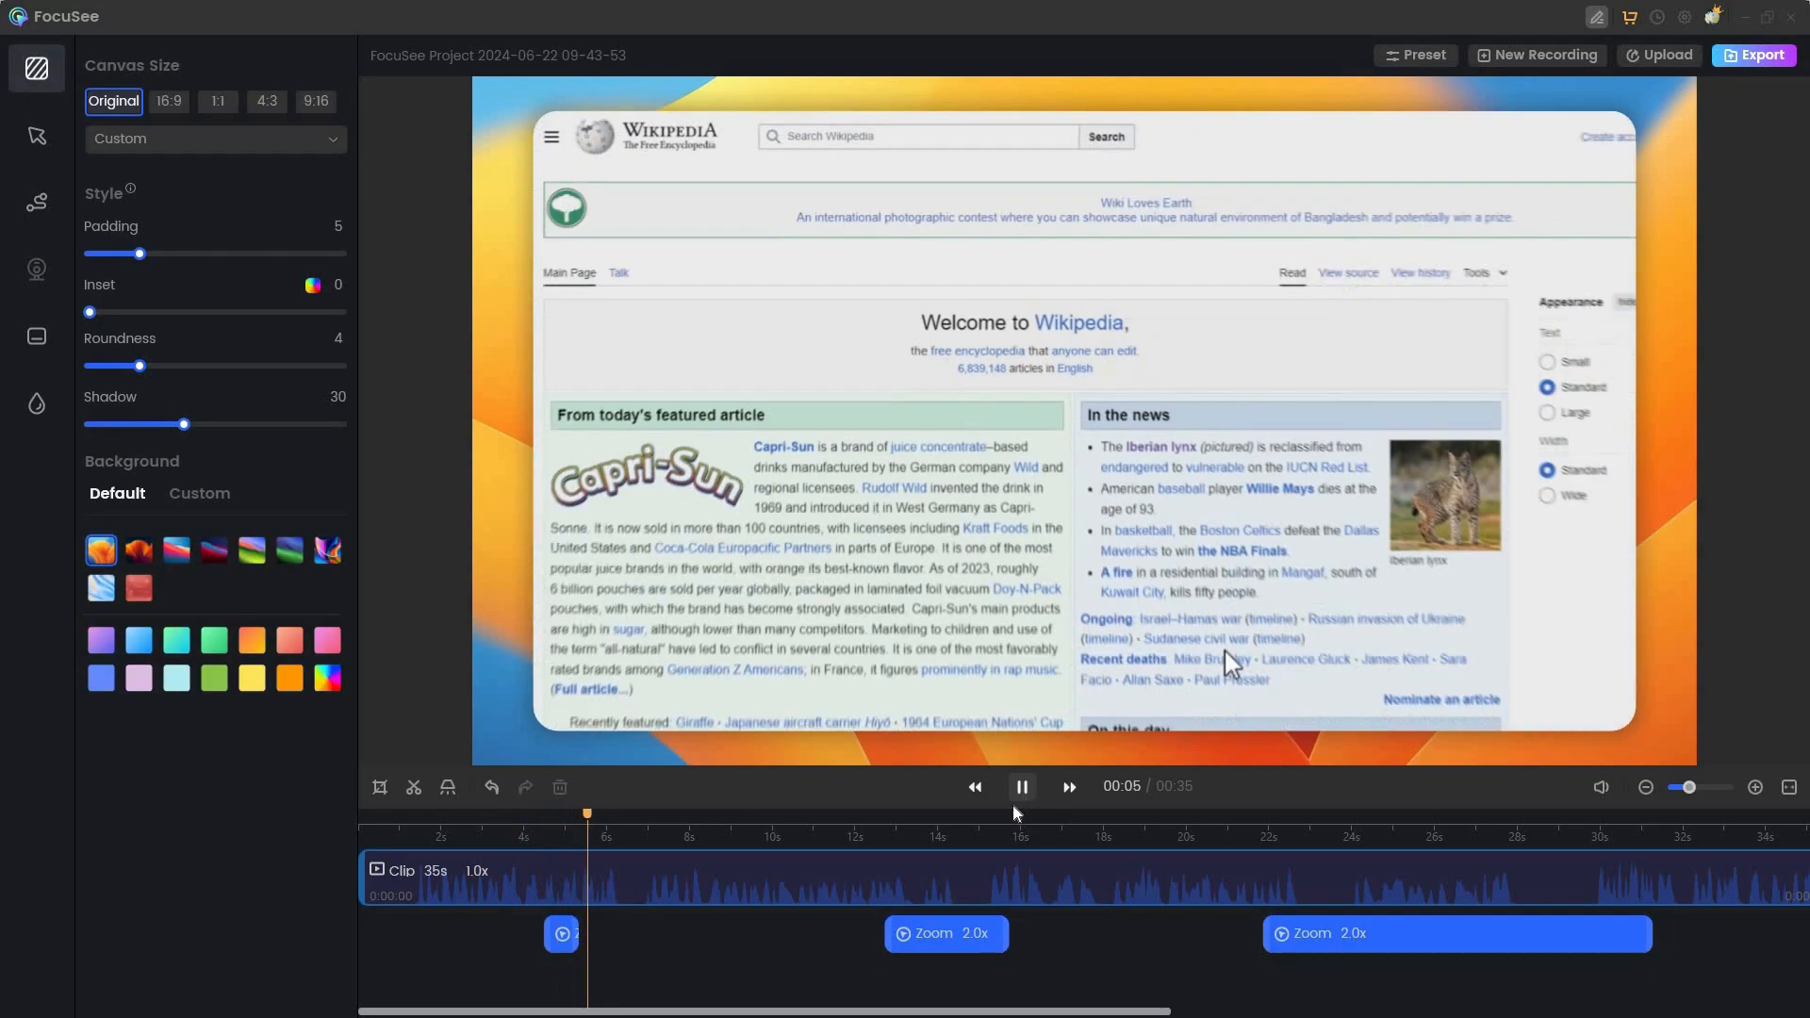
pyautogui.press('space')
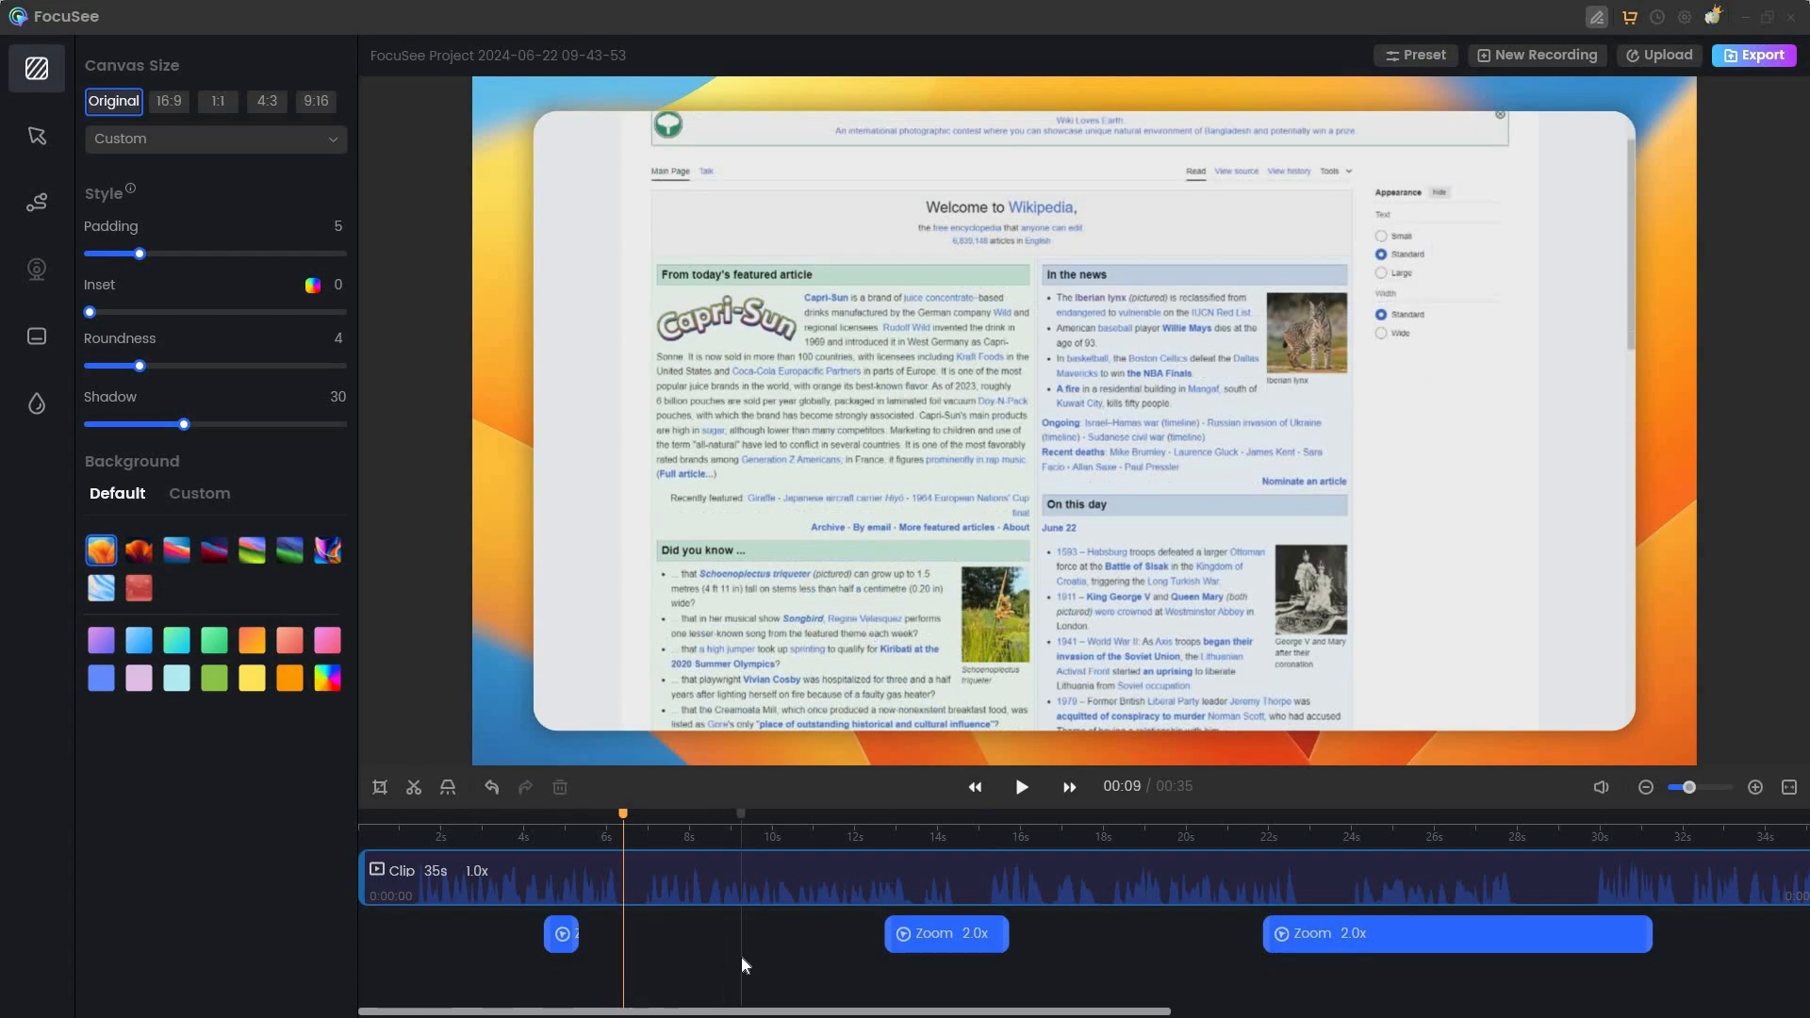
# - Disable the second zoom effect and preview that part of the recording from about 11 seconds
pyautogui.click(563, 945)
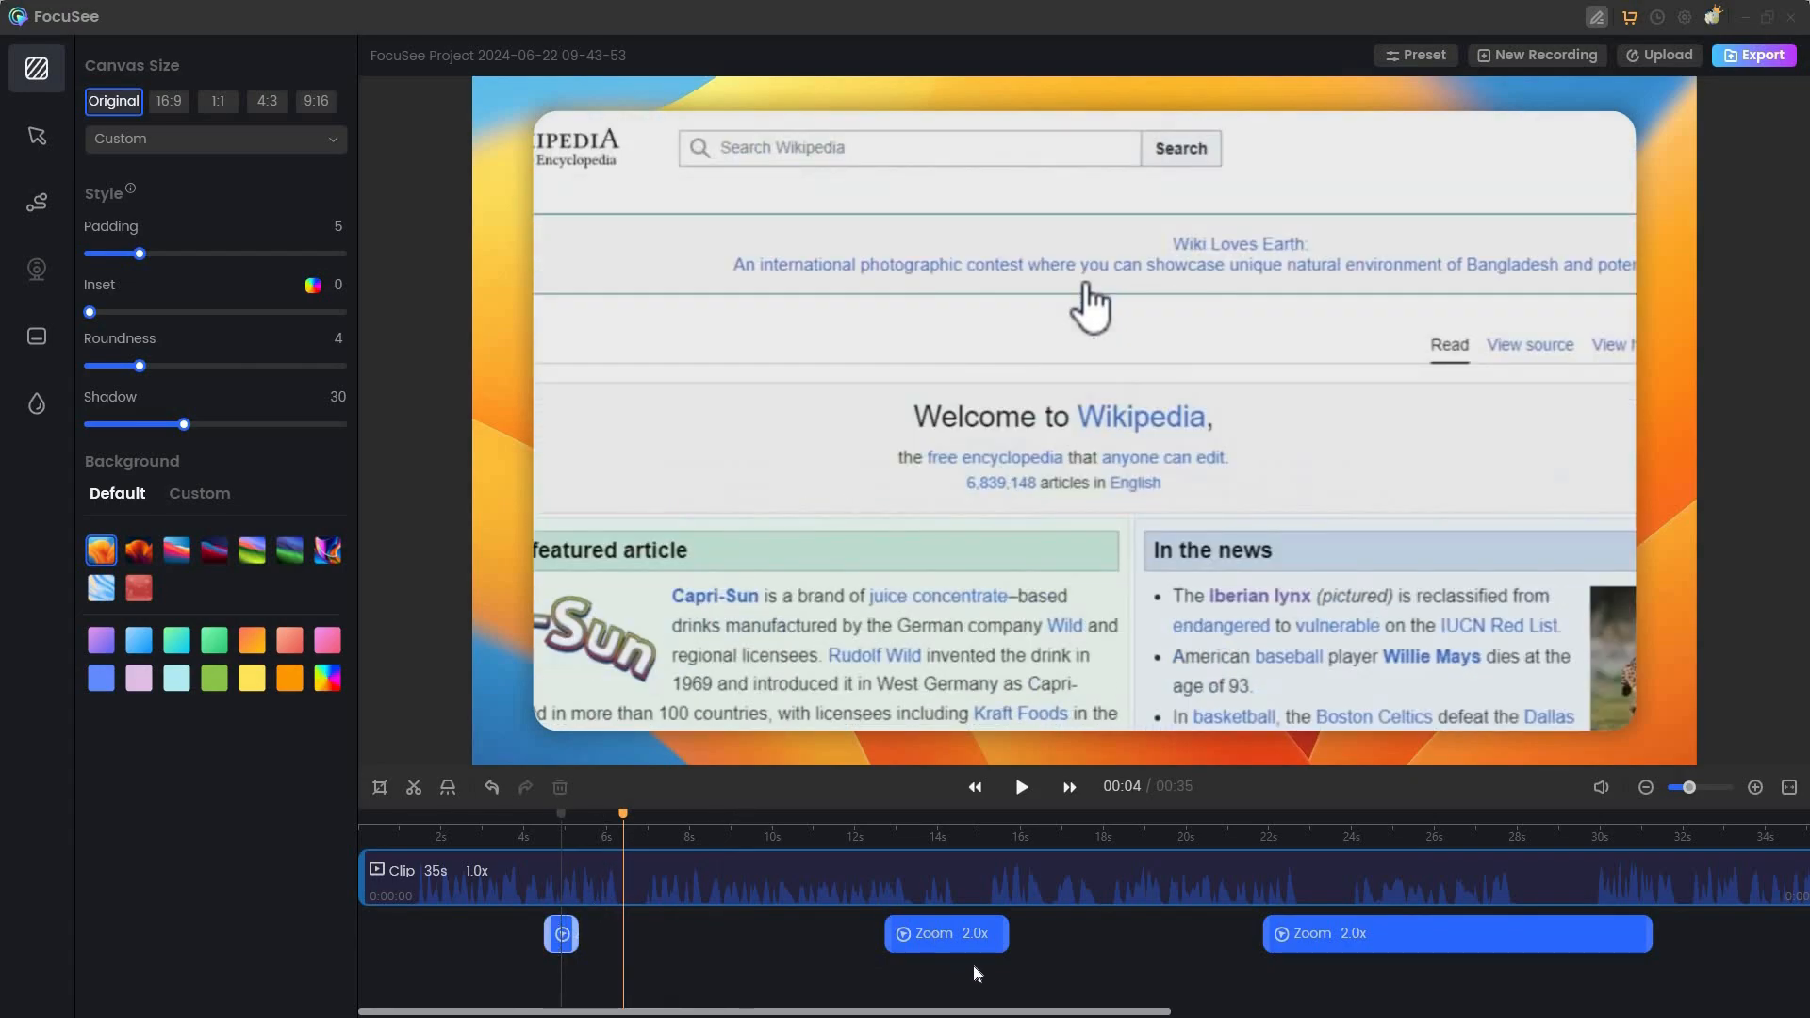
pyautogui.click(934, 939)
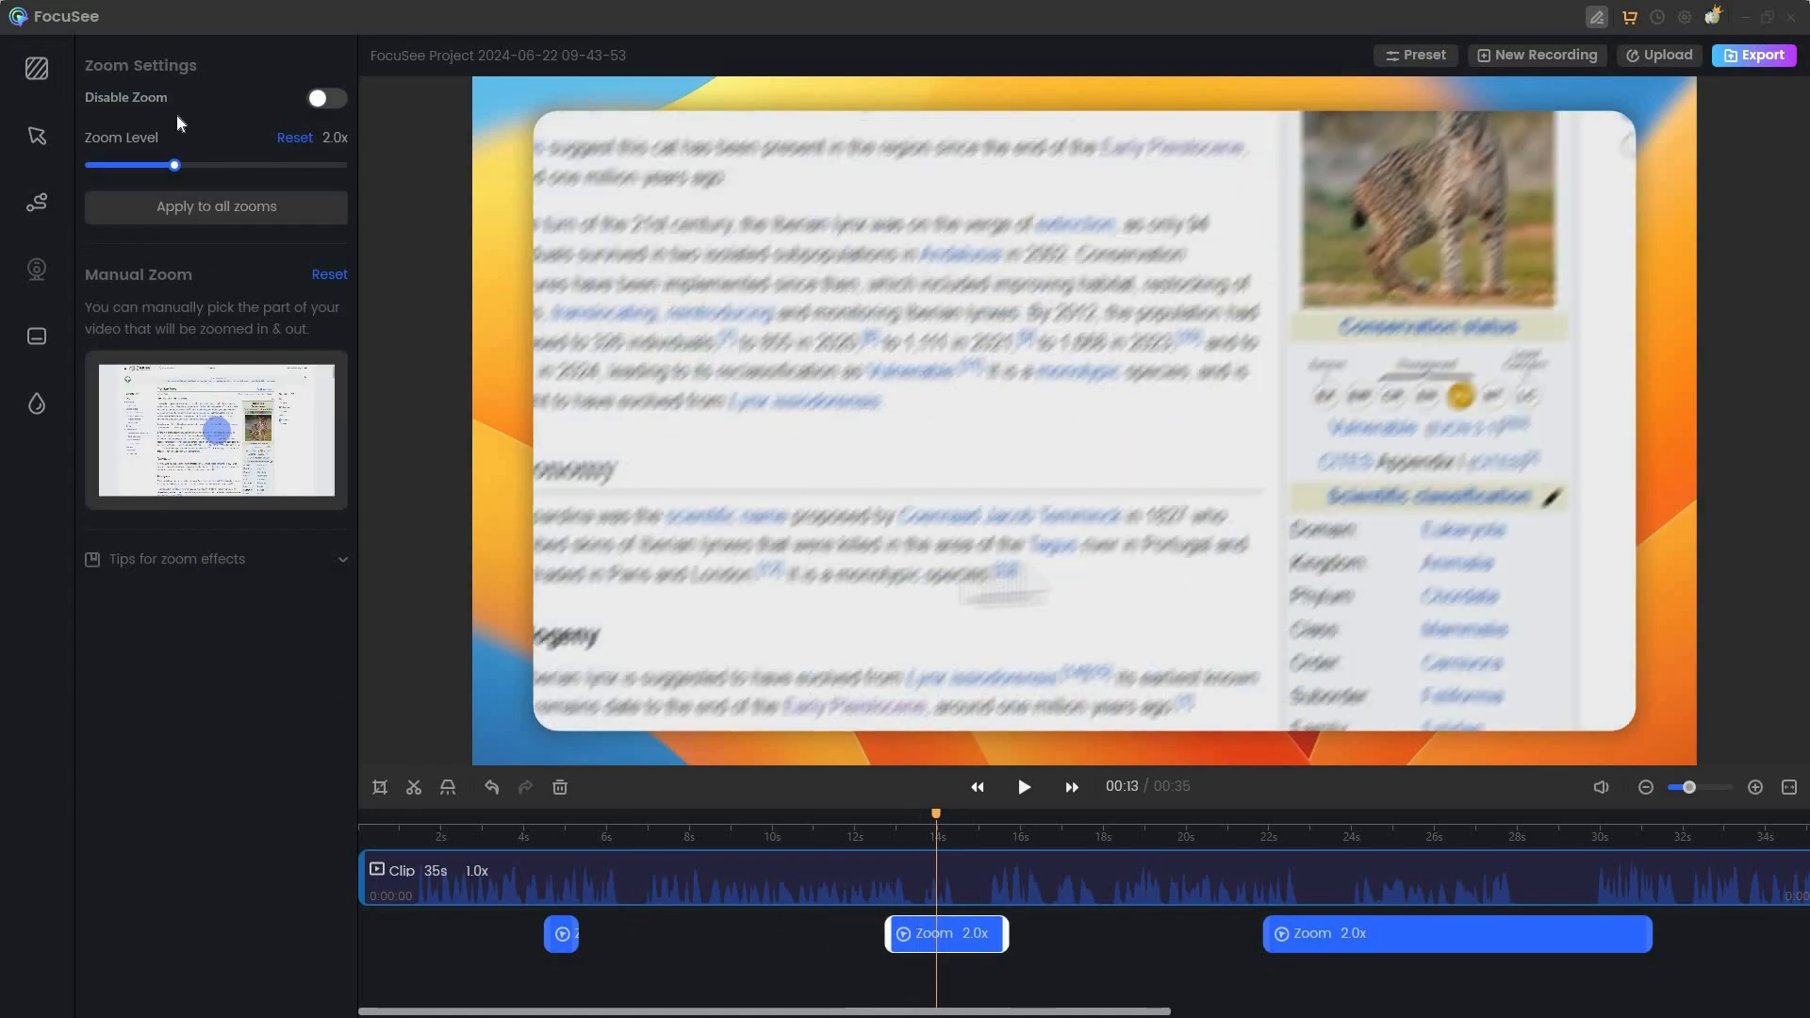
pyautogui.click(330, 99)
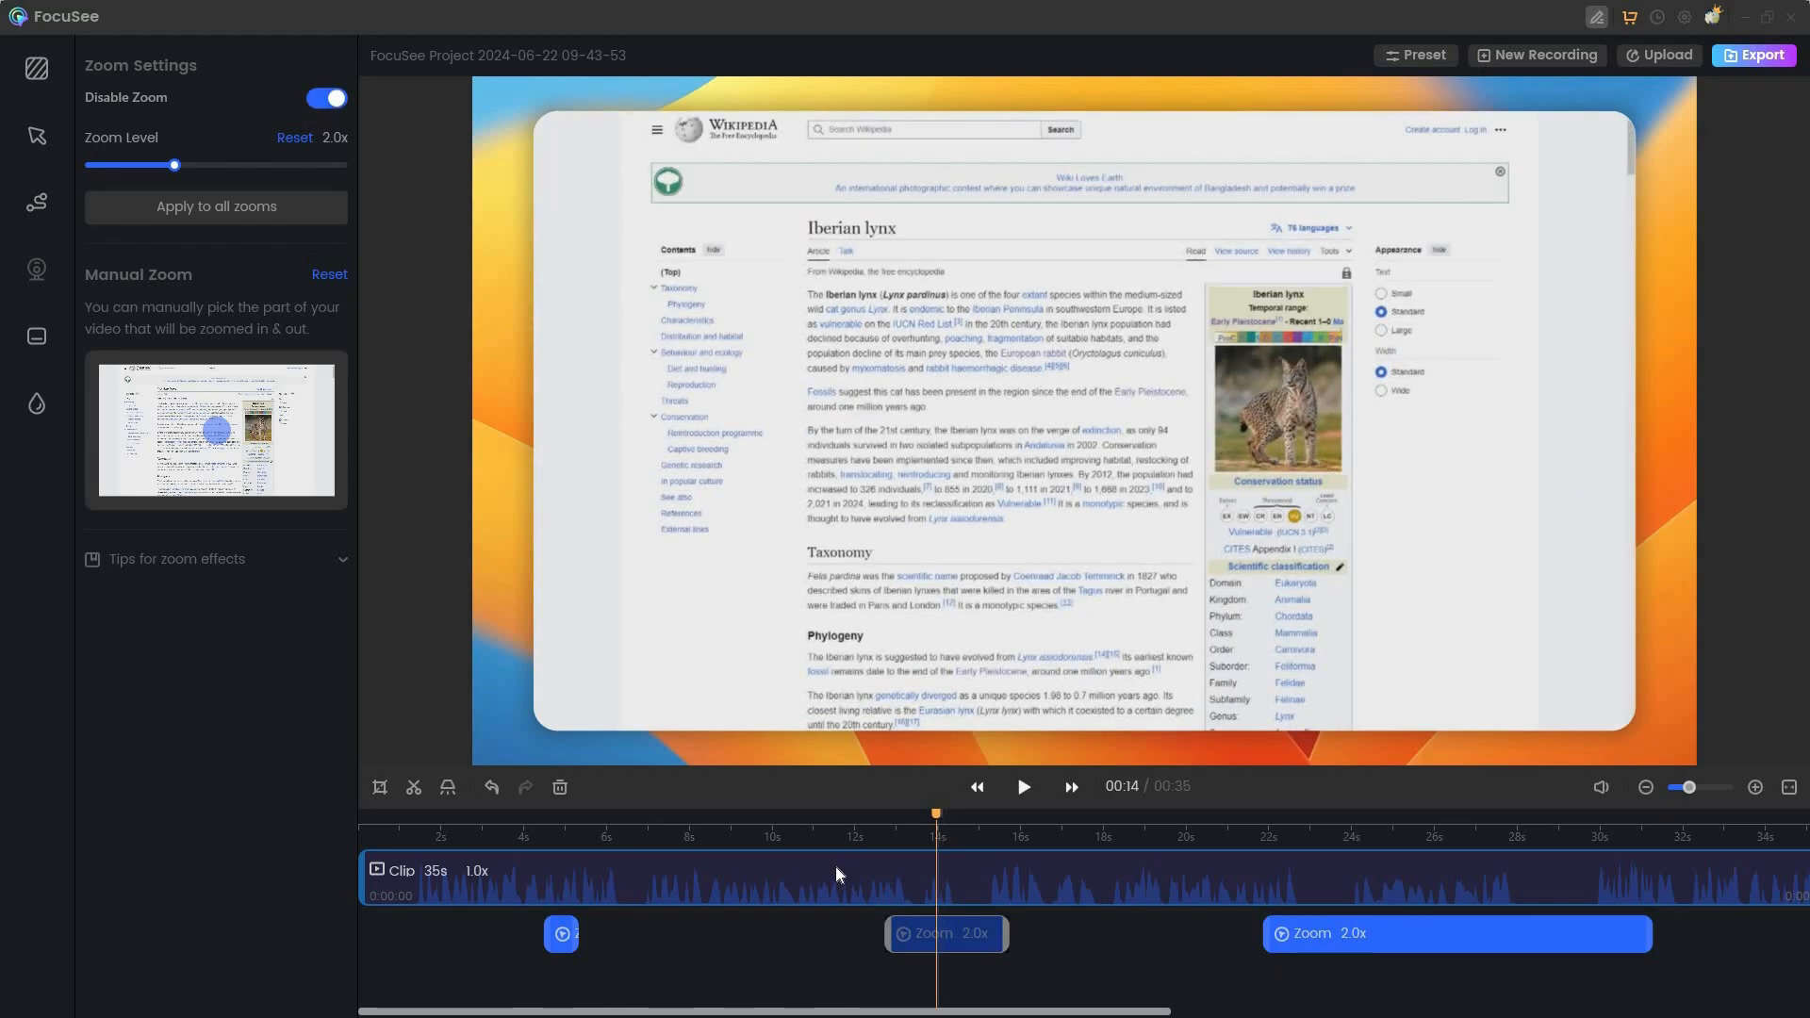
pyautogui.click(835, 864)
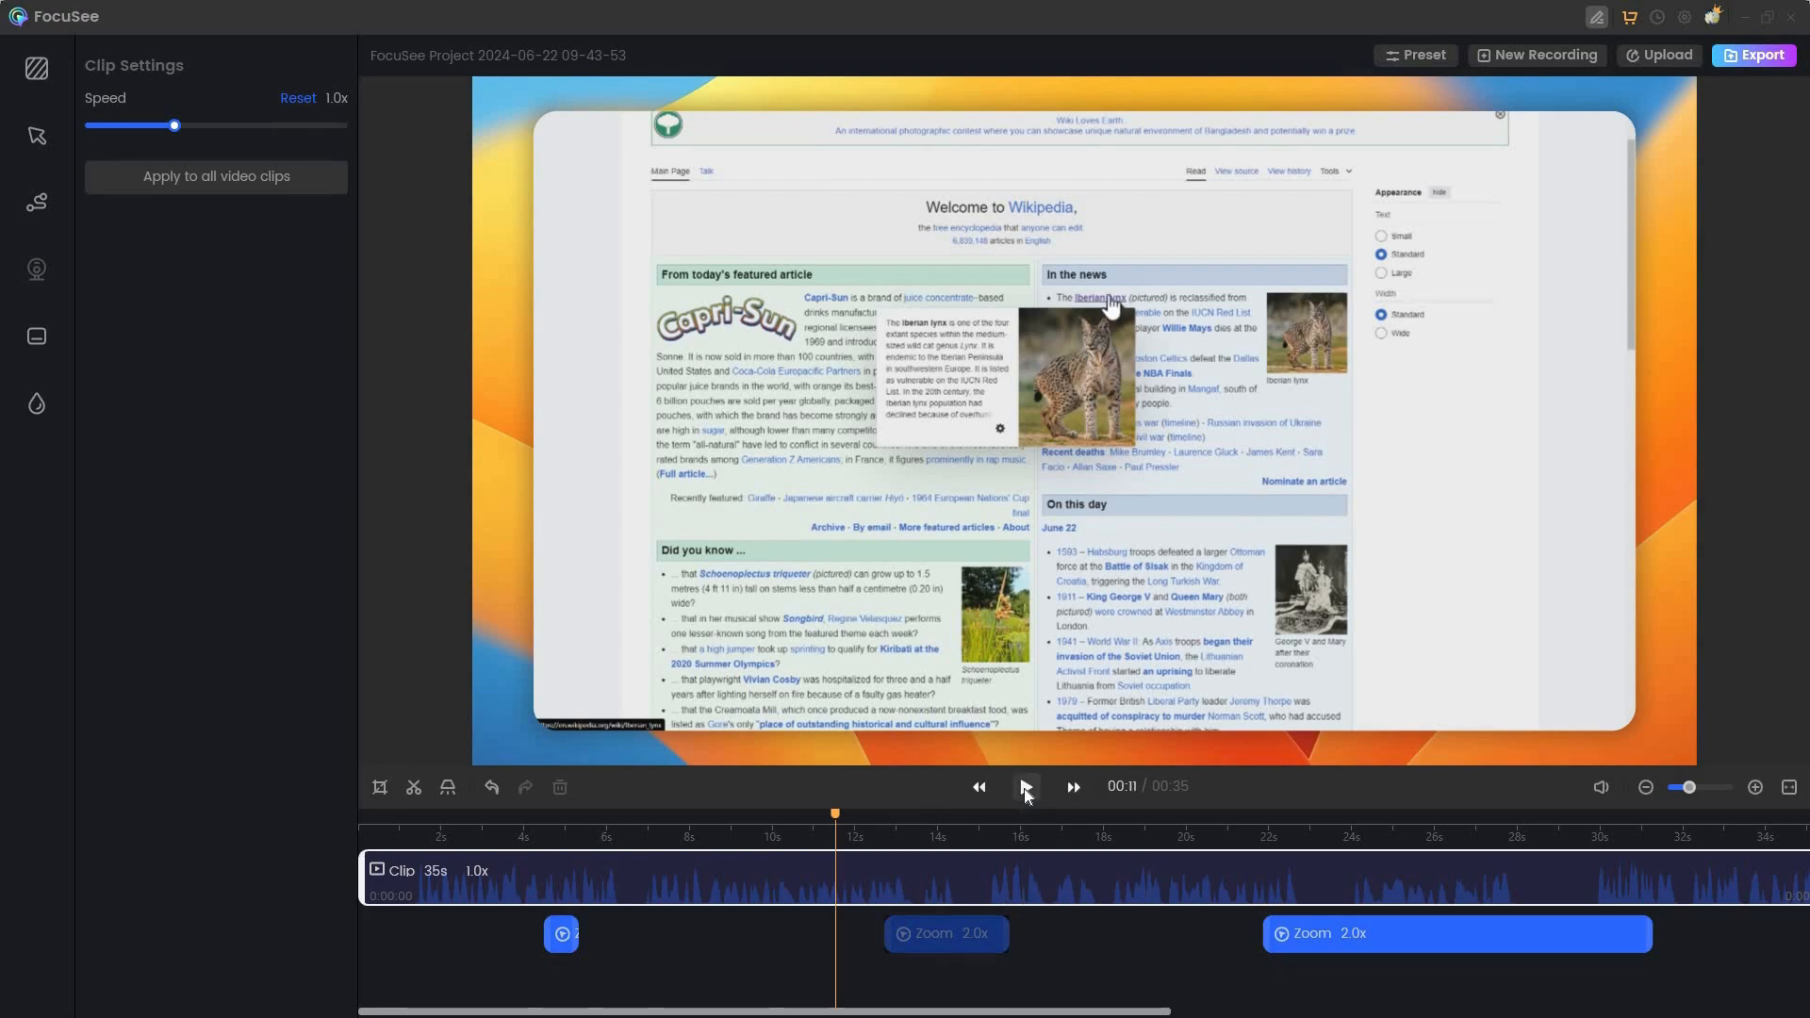
pyautogui.click(1027, 792)
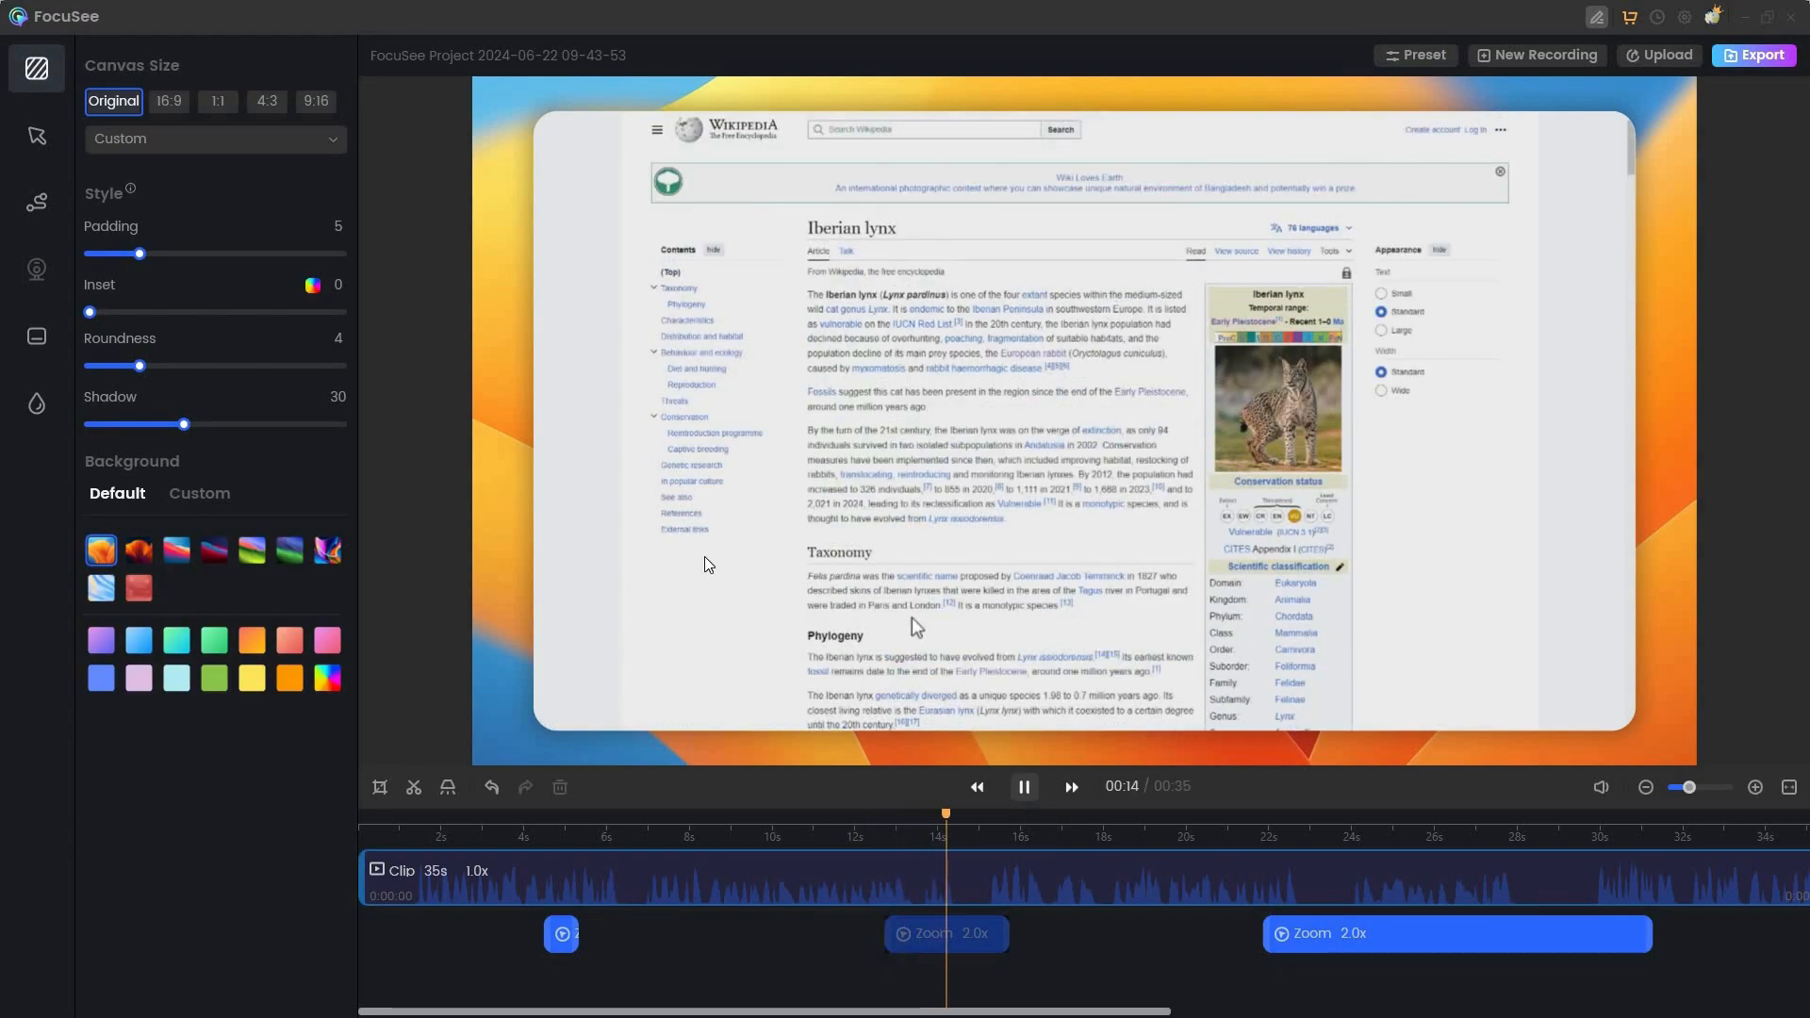
pyautogui.click(1026, 792)
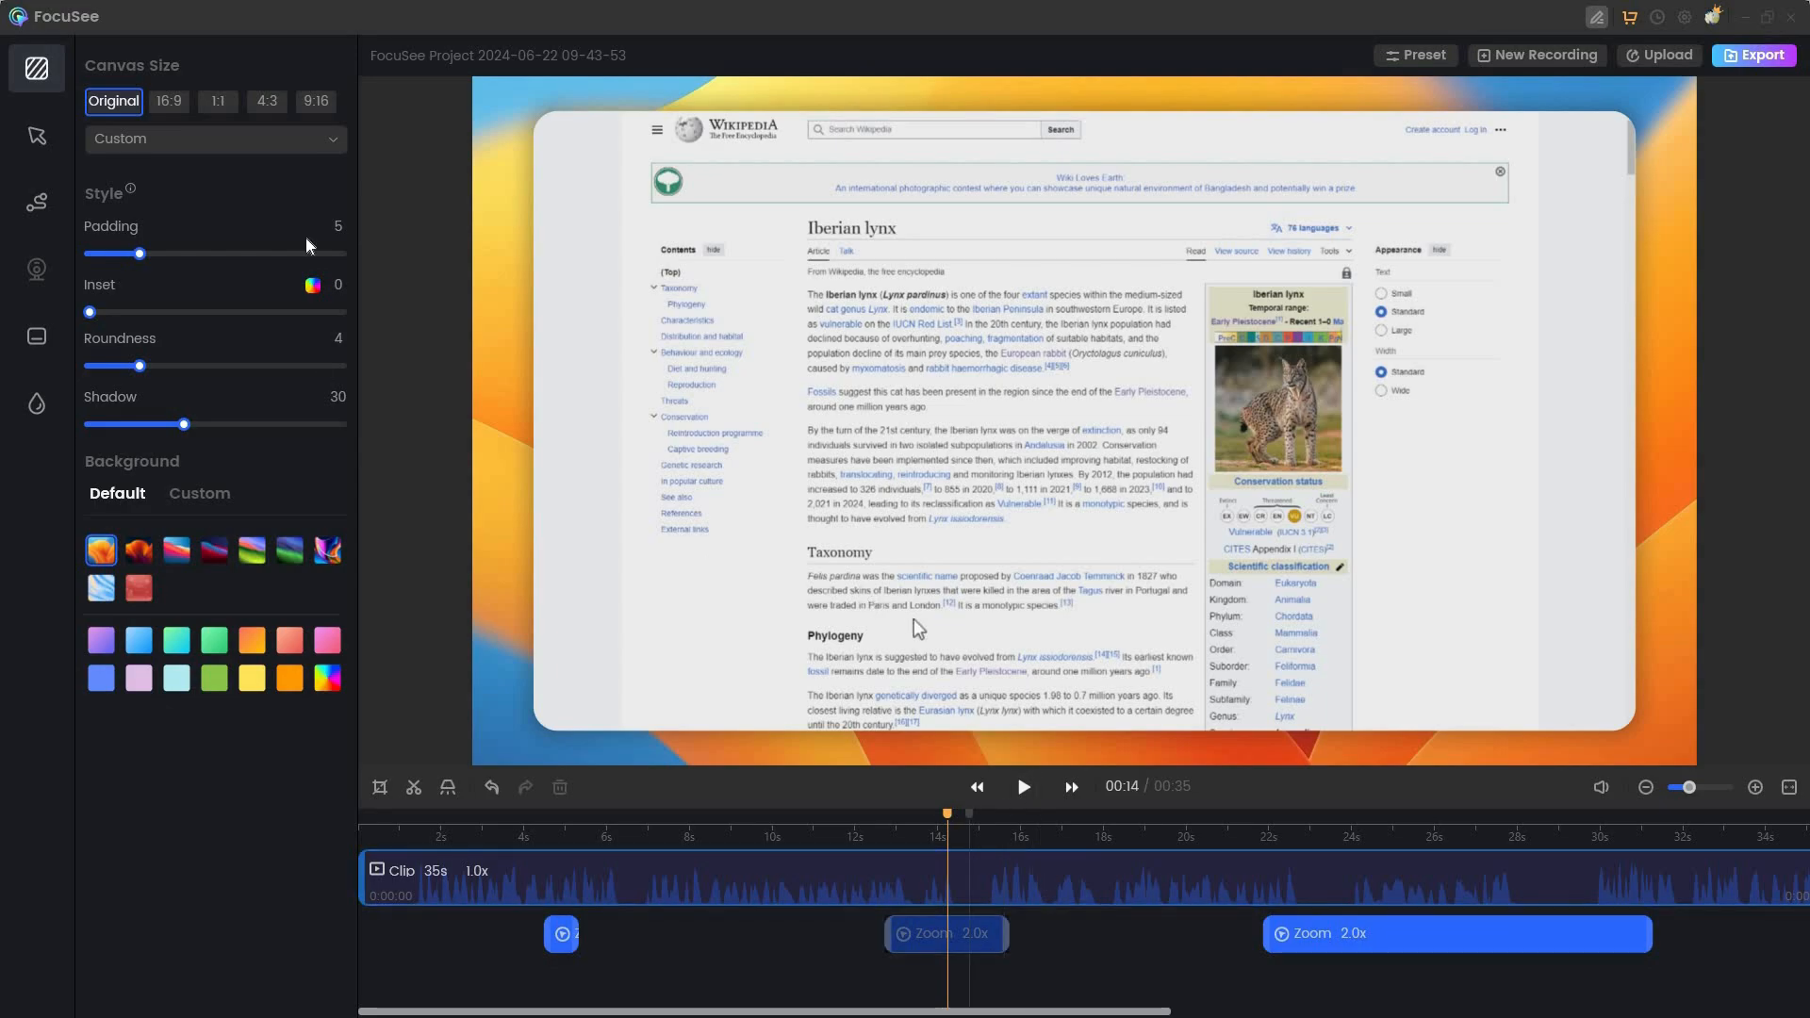
# - Re-enable the second zoom effect, try a zoom level of 4.0x, and settle on 1.2x
pyautogui.click(966, 938)
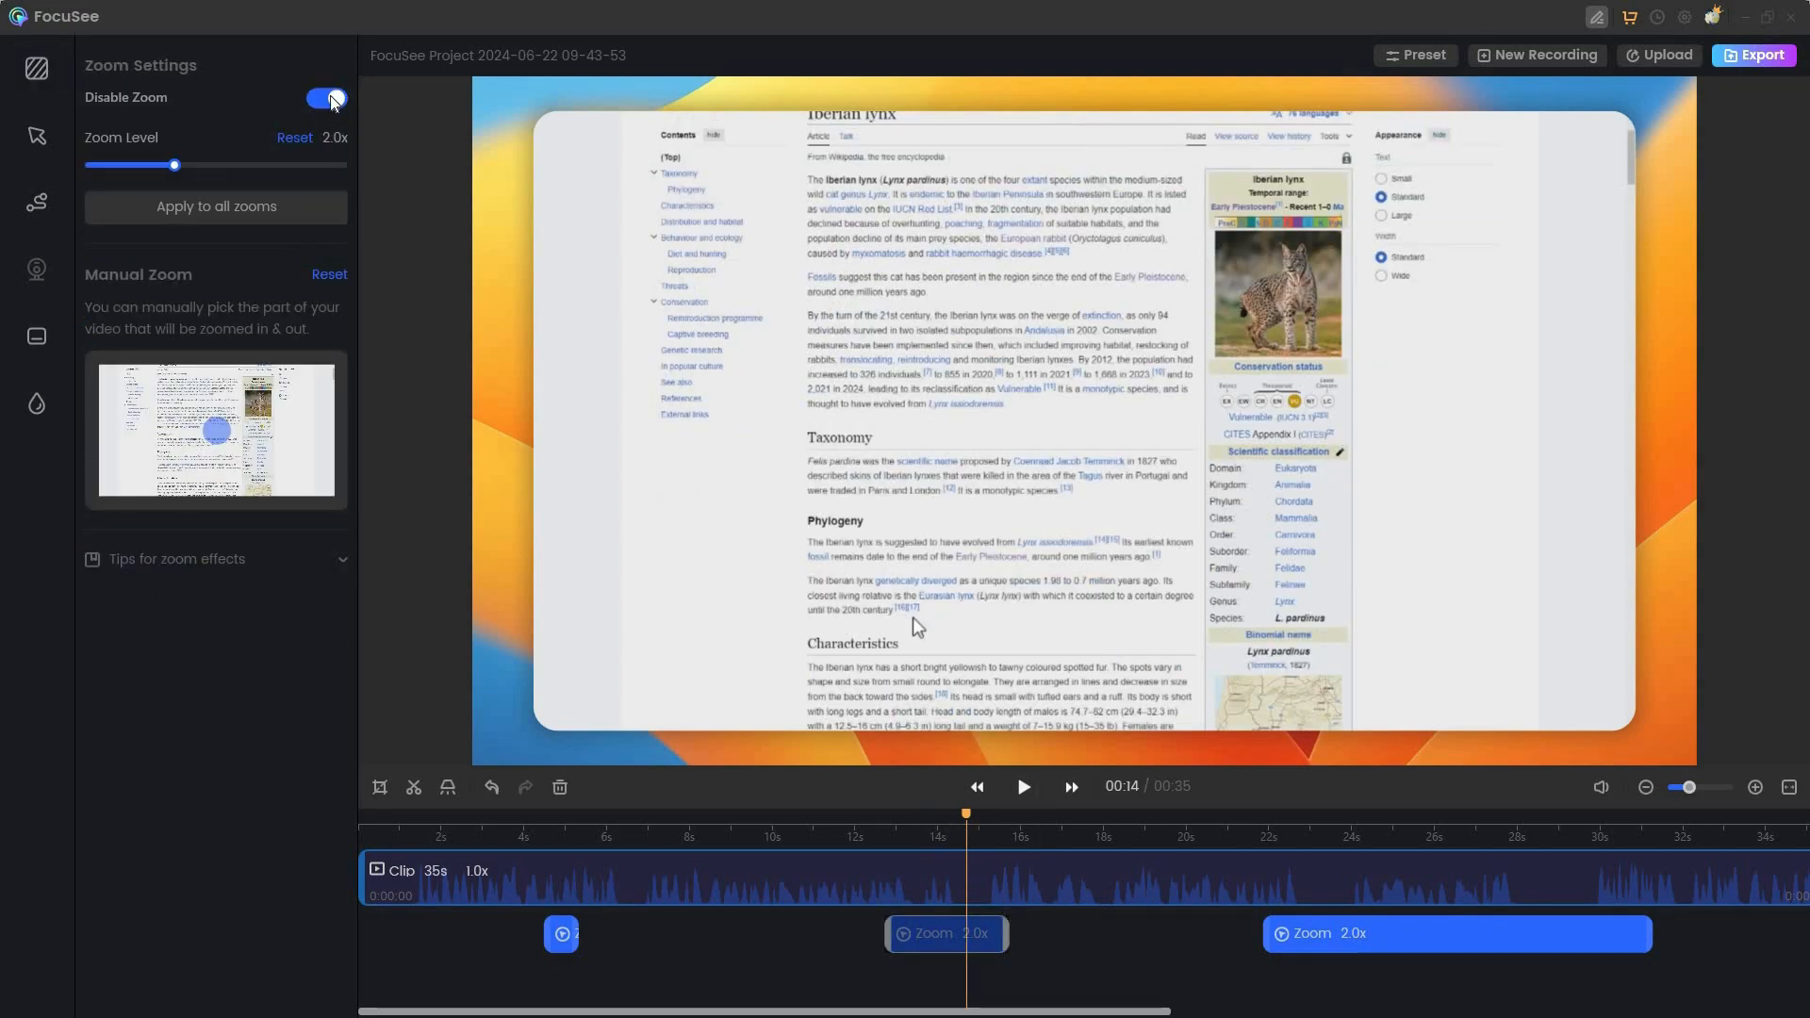
pyautogui.click(332, 99)
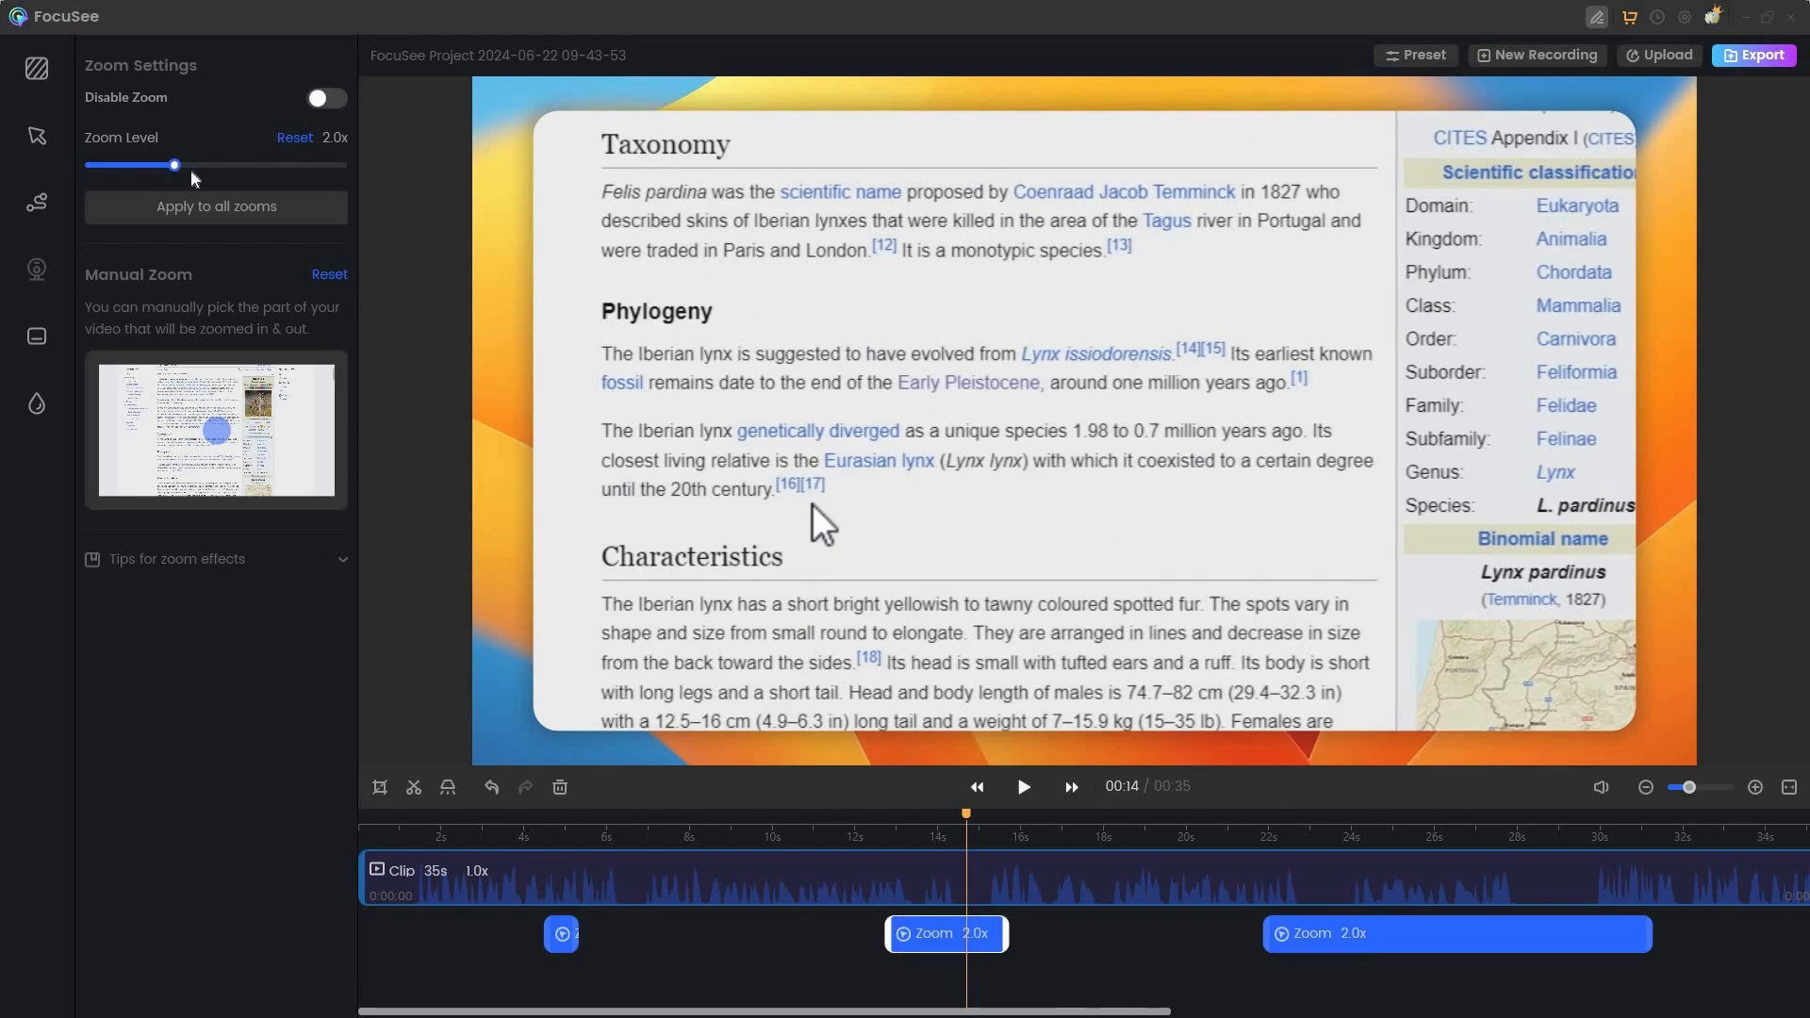
pyautogui.moveTo(174, 166); pyautogui.dragTo(348, 162)
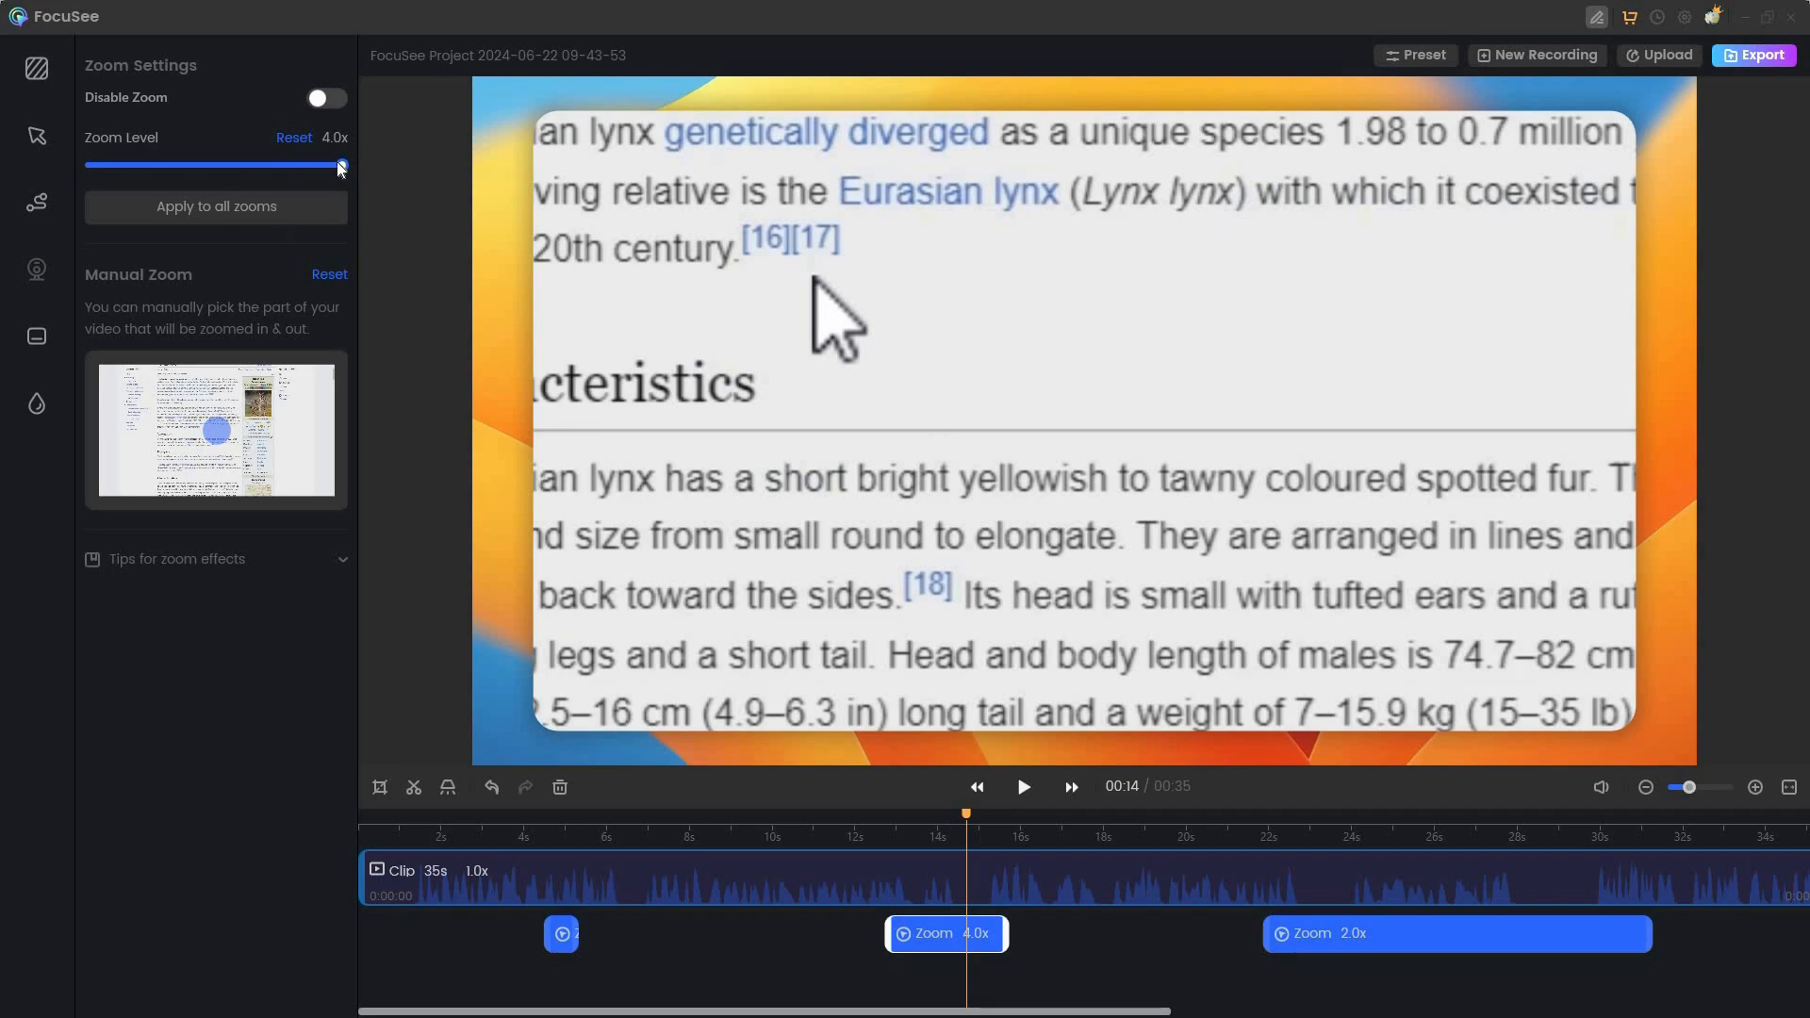
pyautogui.moveTo(214, 182); pyautogui.dragTo(110, 172)
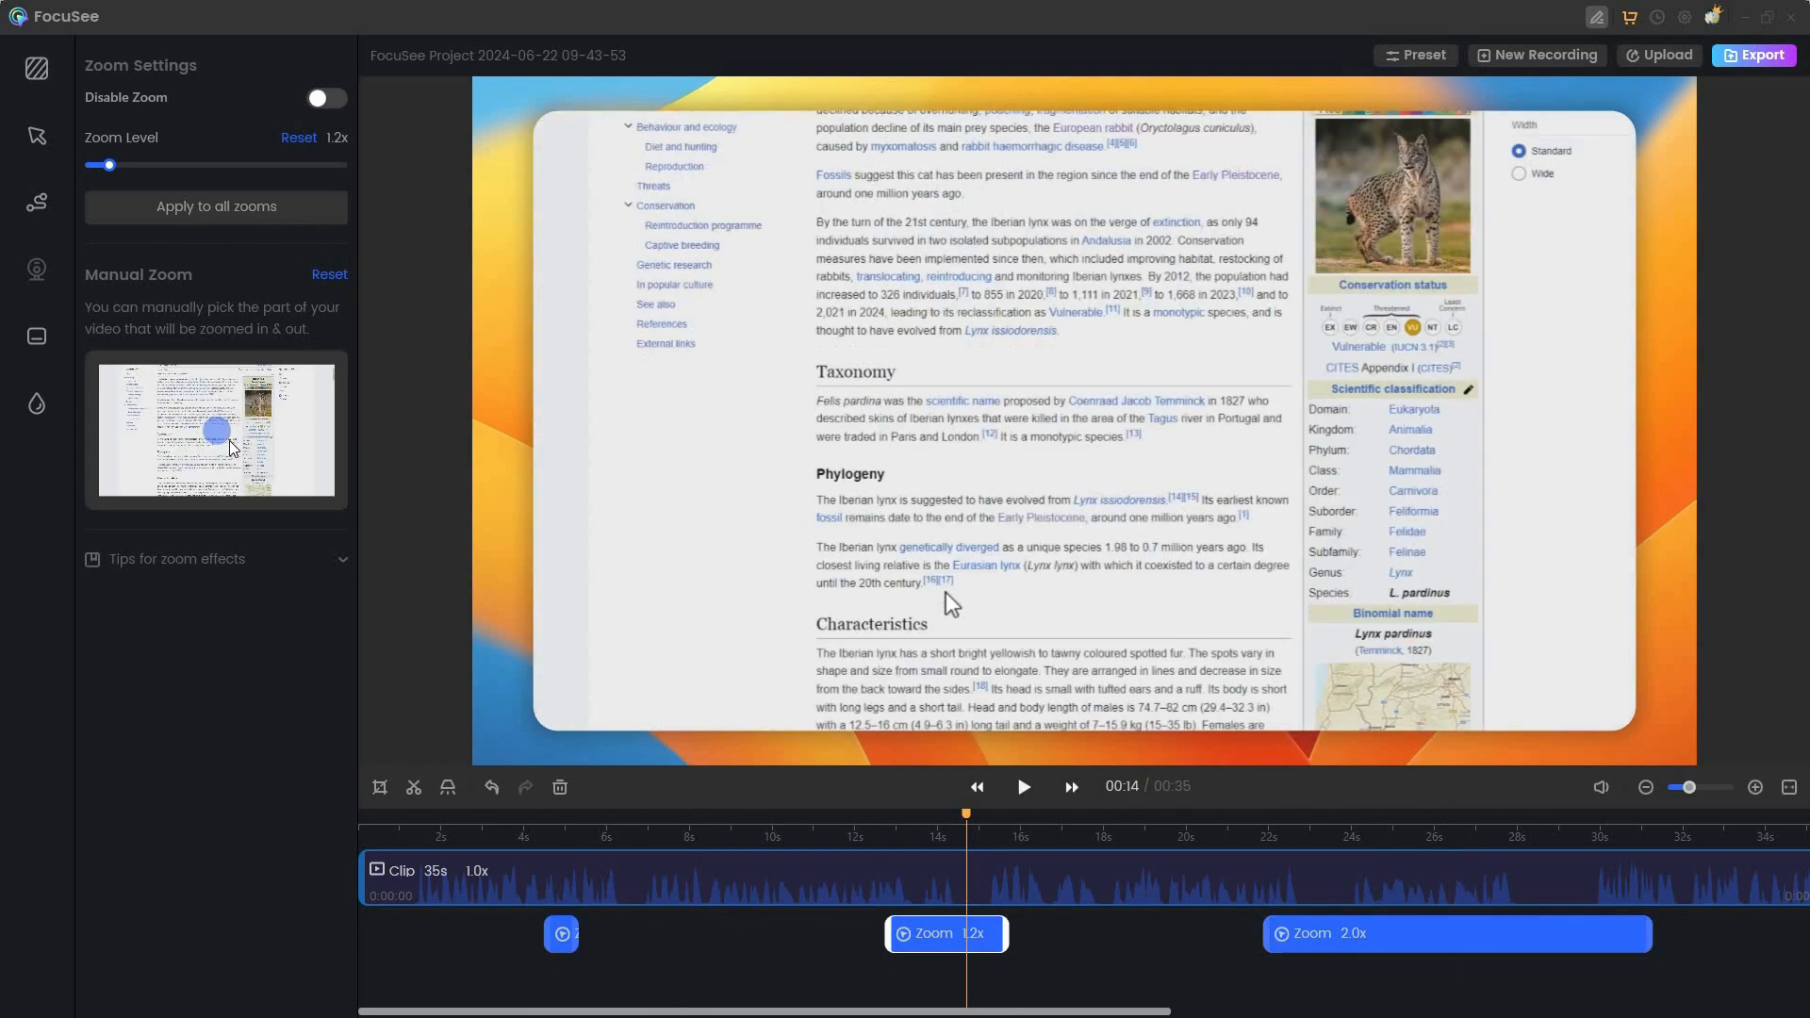
# - Reposition the second zoom effect's manual focus point toward the lower right of the recorded page and expand the zoom tips
pyautogui.moveTo(219, 430); pyautogui.dragTo(205, 440)
pyautogui.click(283, 566)
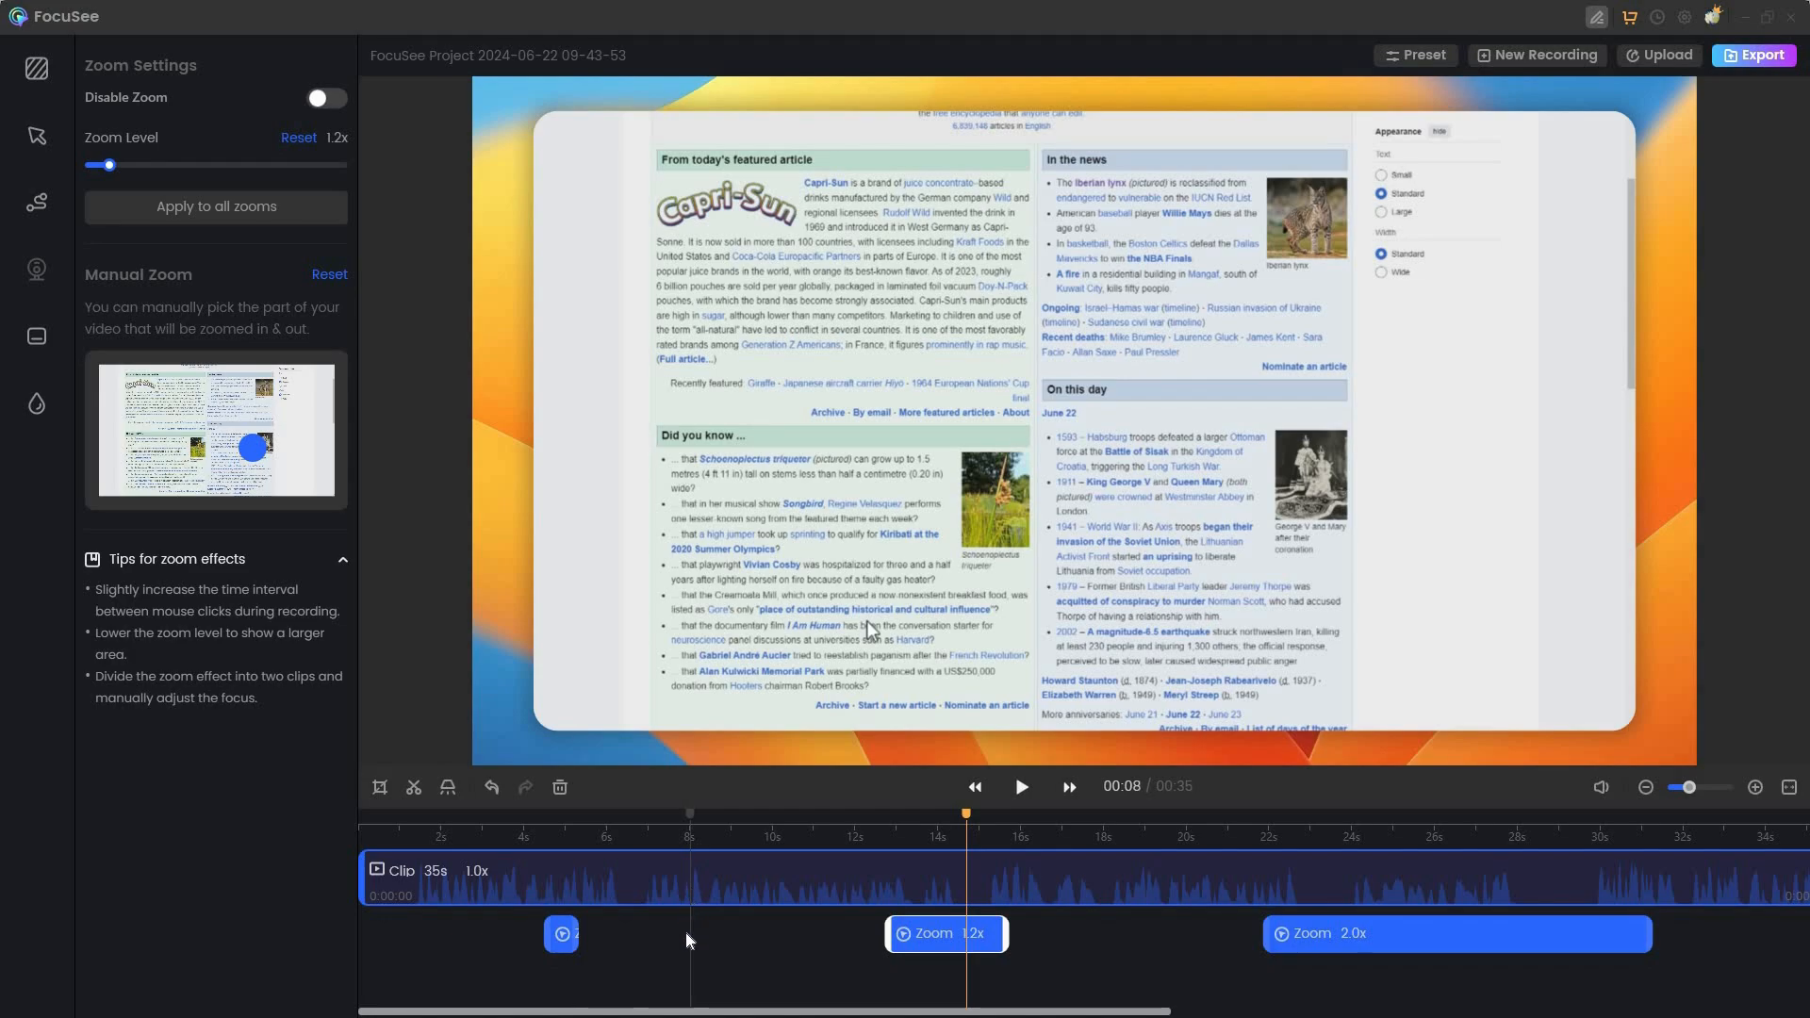
# - Add a new zoom effect at about 8 seconds and extend it to end at about 10 seconds
pyautogui.moveTo(689, 935)
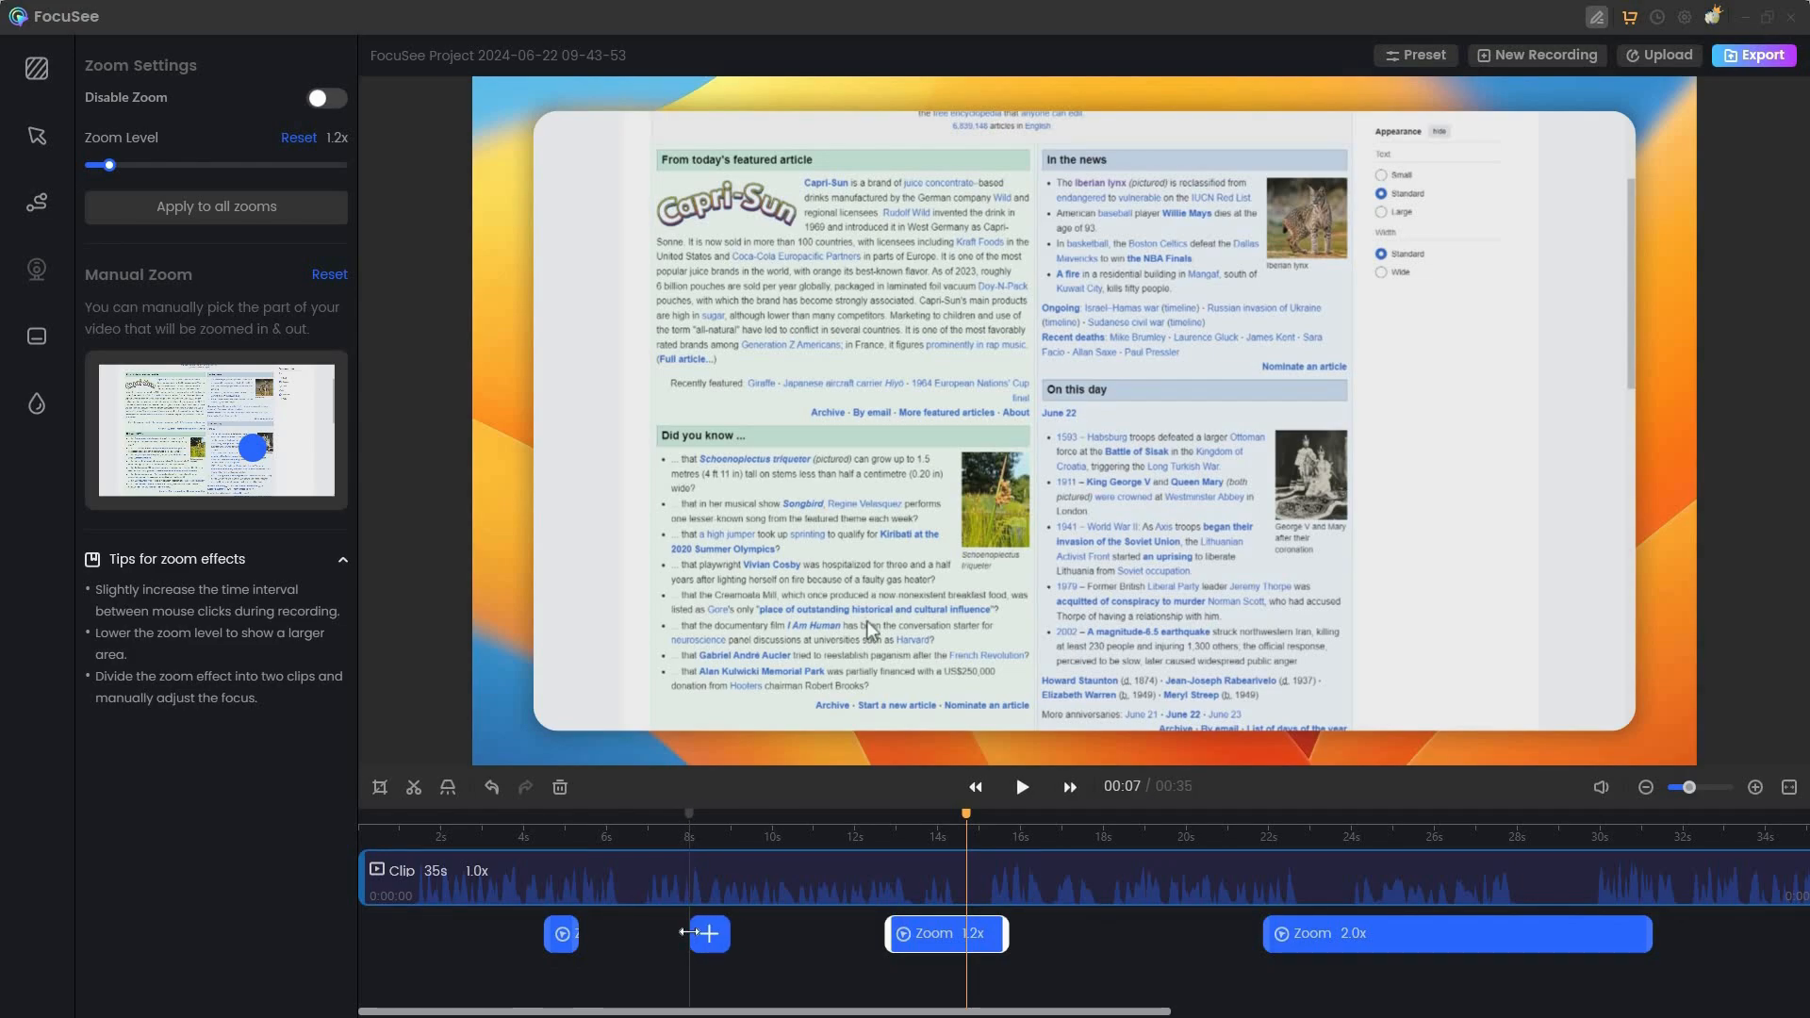
pyautogui.click(714, 940)
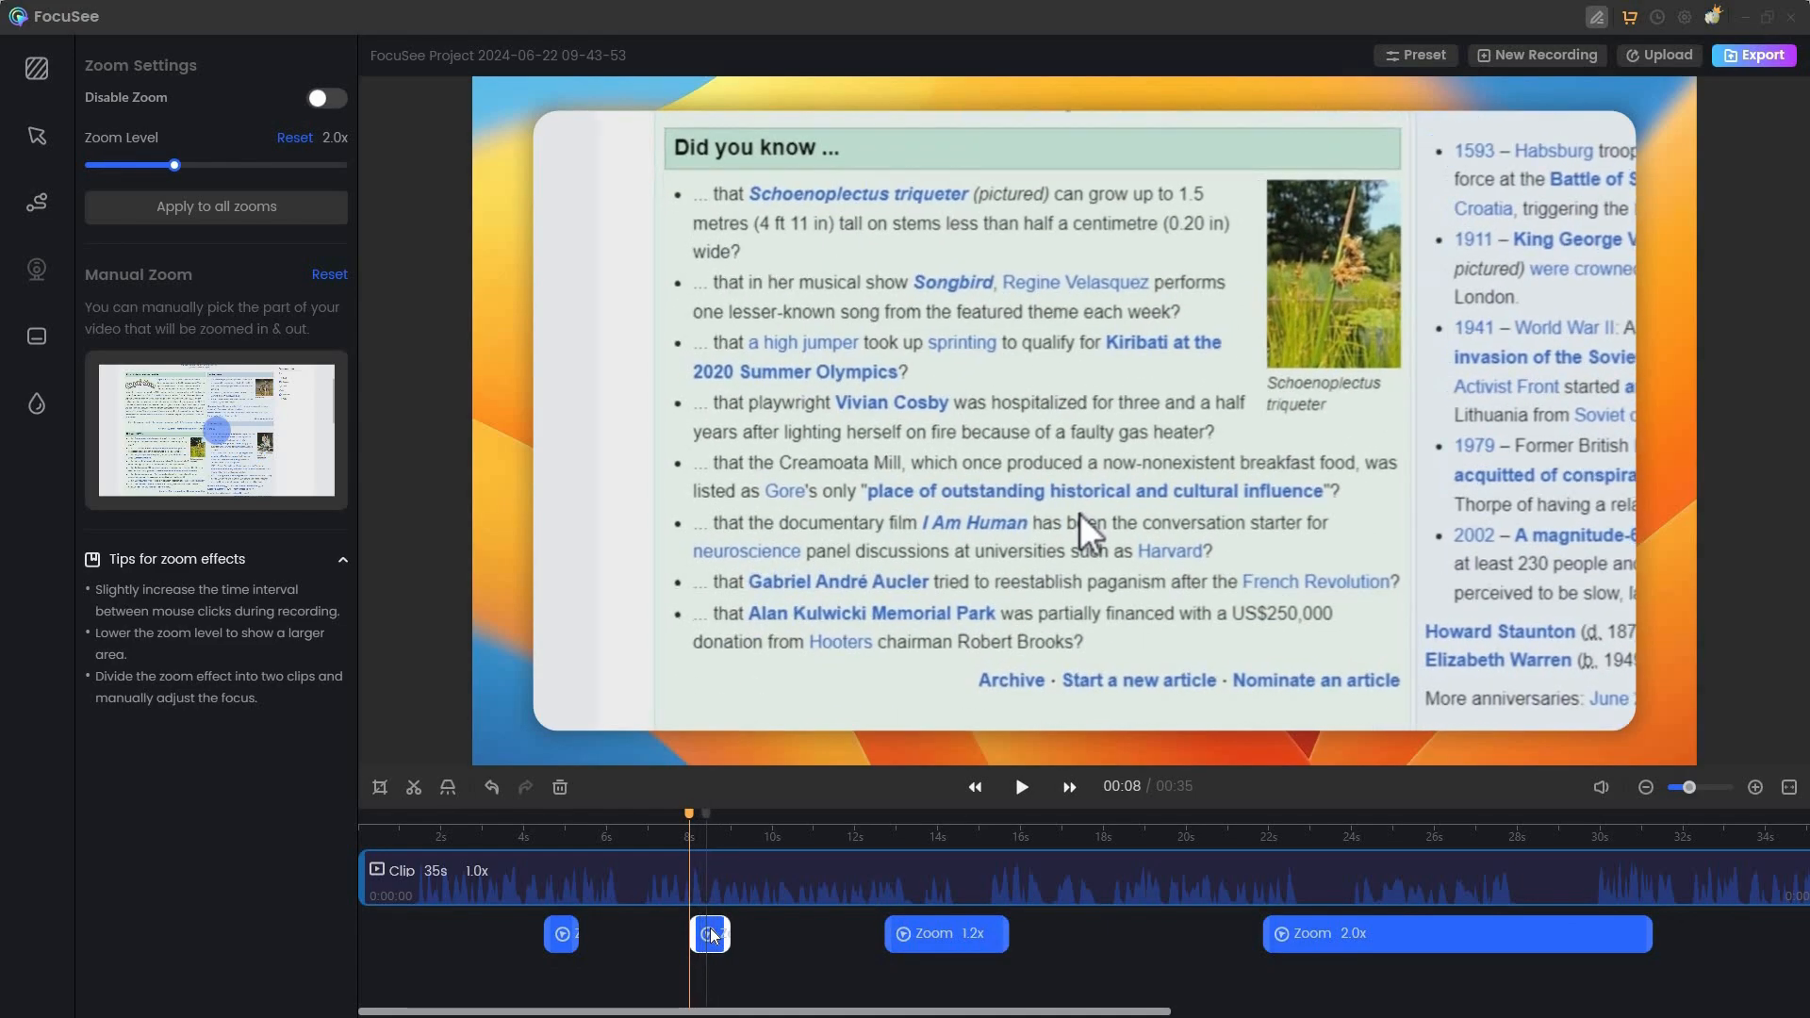
pyautogui.moveTo(710, 928); pyautogui.dragTo(761, 936)
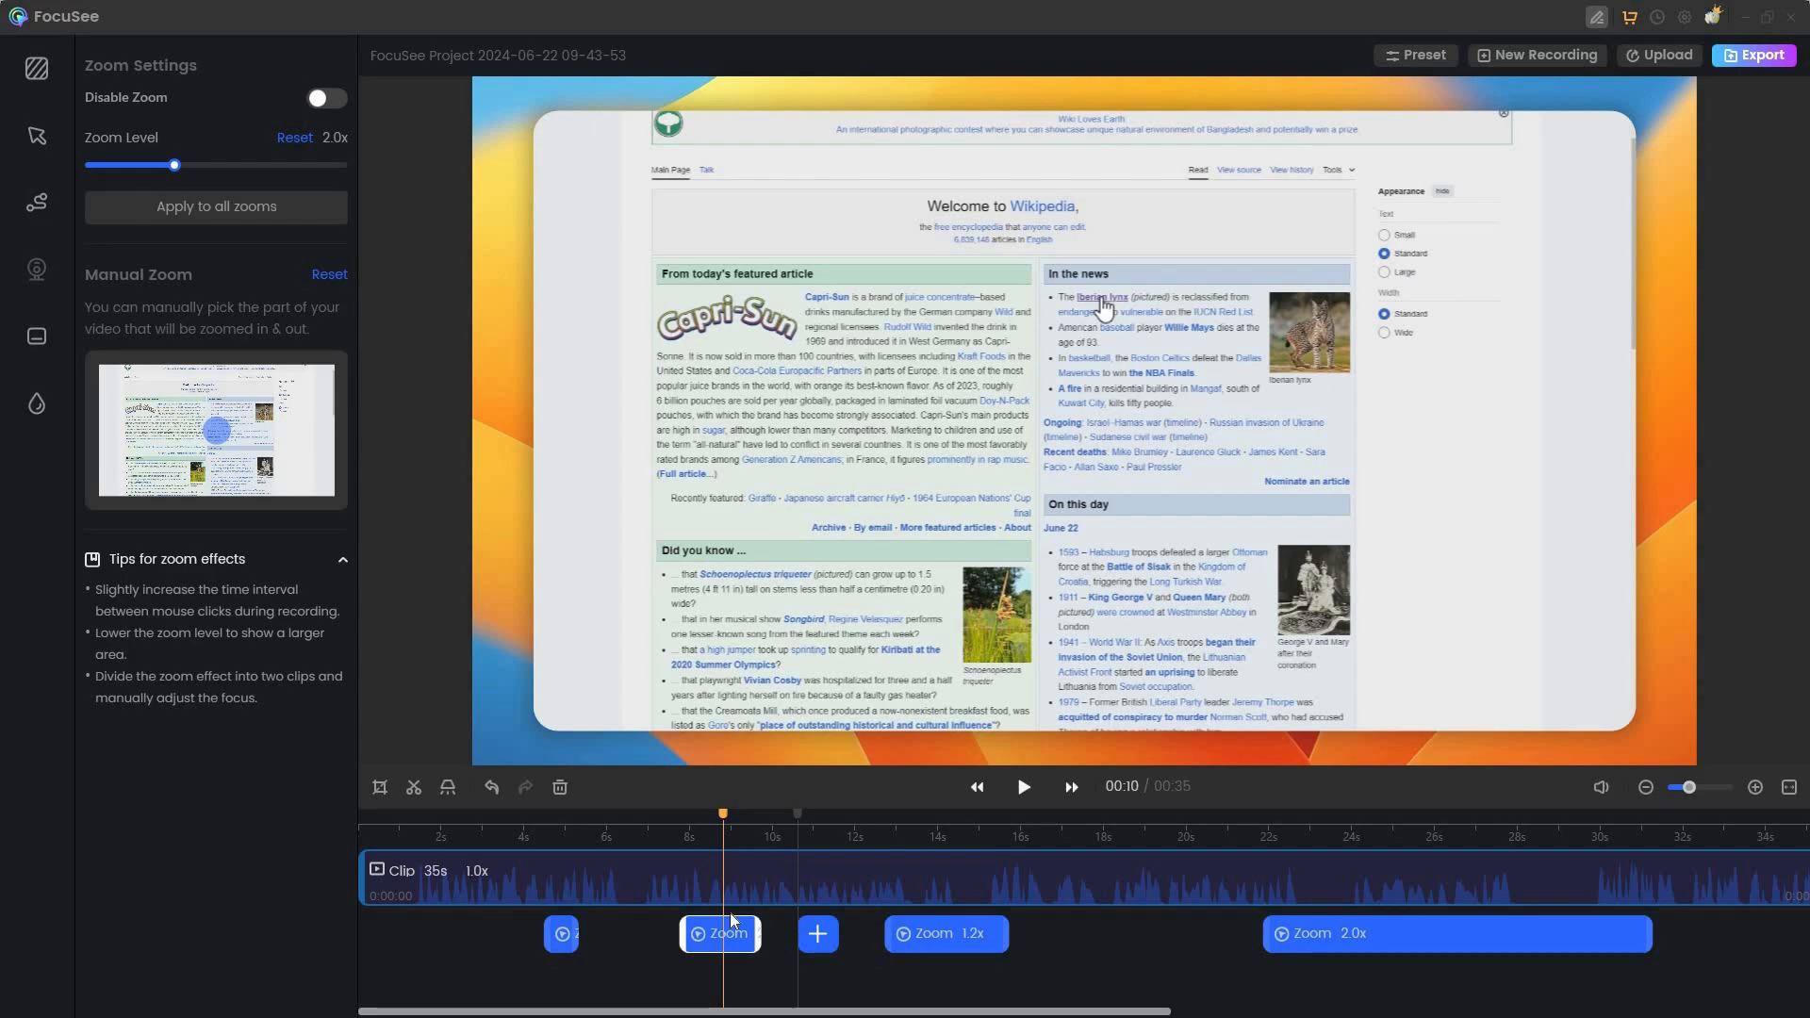
# - Open the video enhancement settings and try the 16:9, 1:1 and 4:3 canvas sizes
pyautogui.click(38, 70)
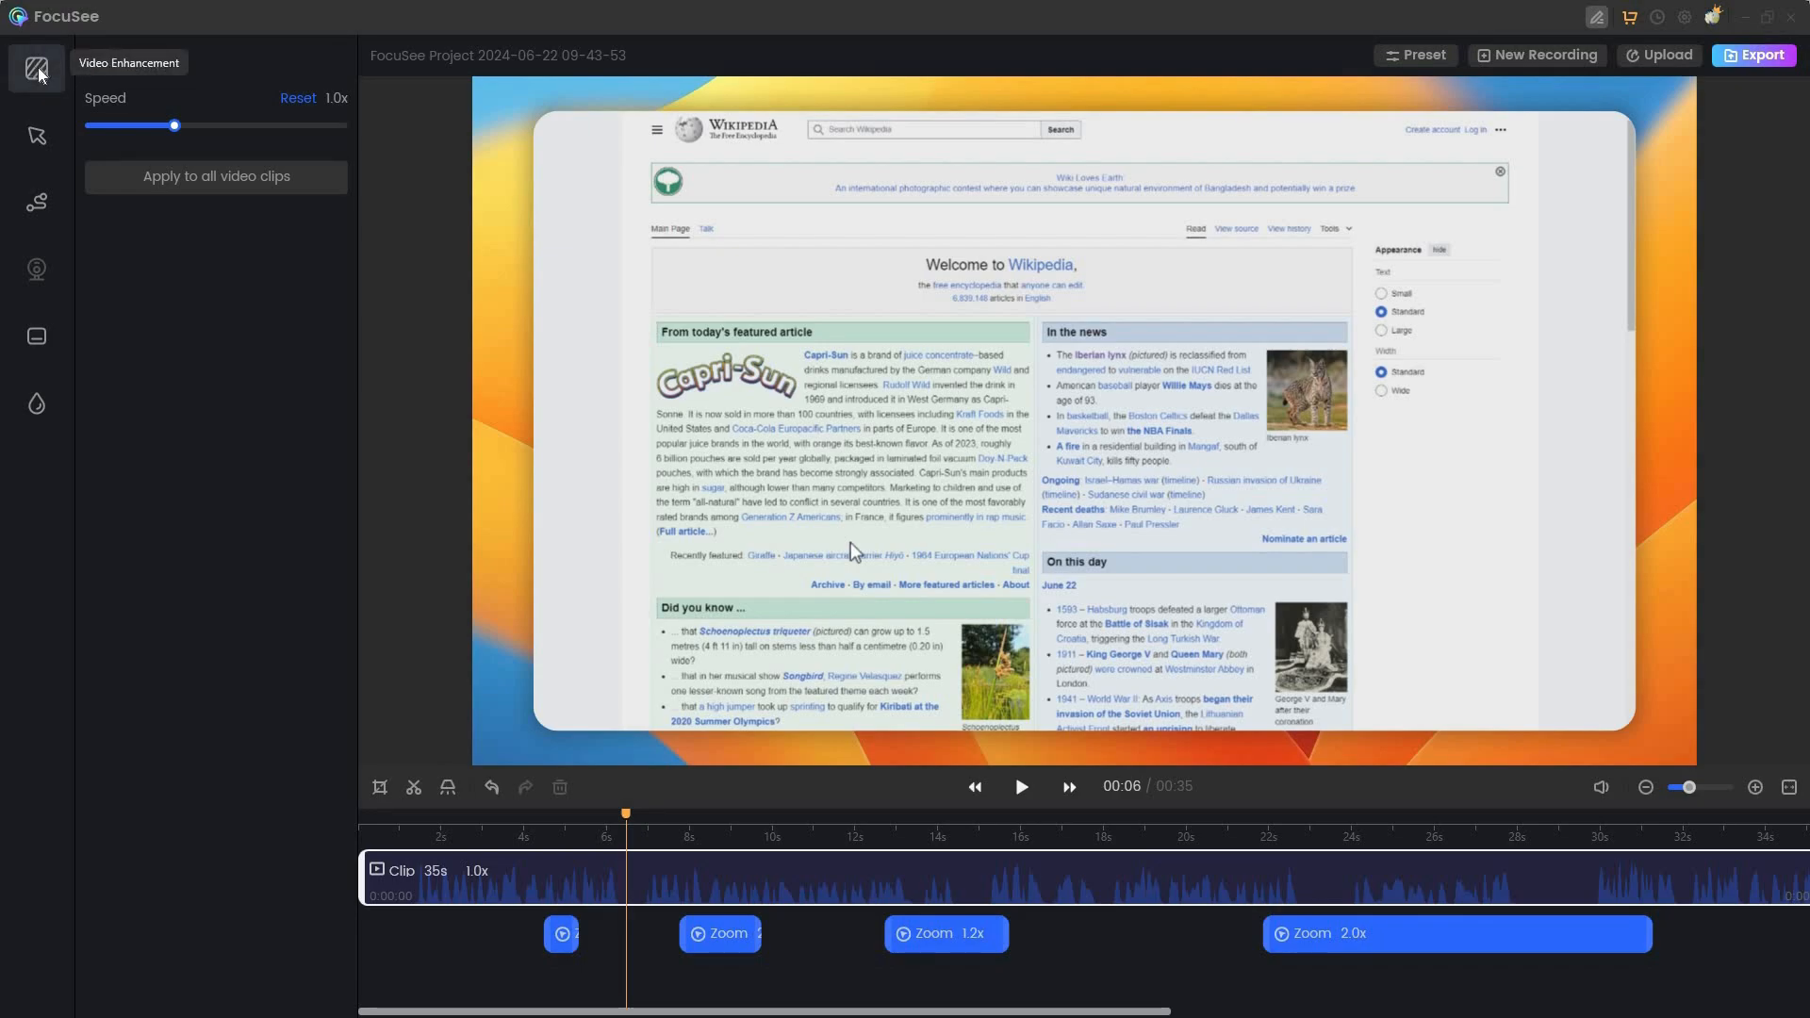
pyautogui.click(38, 70)
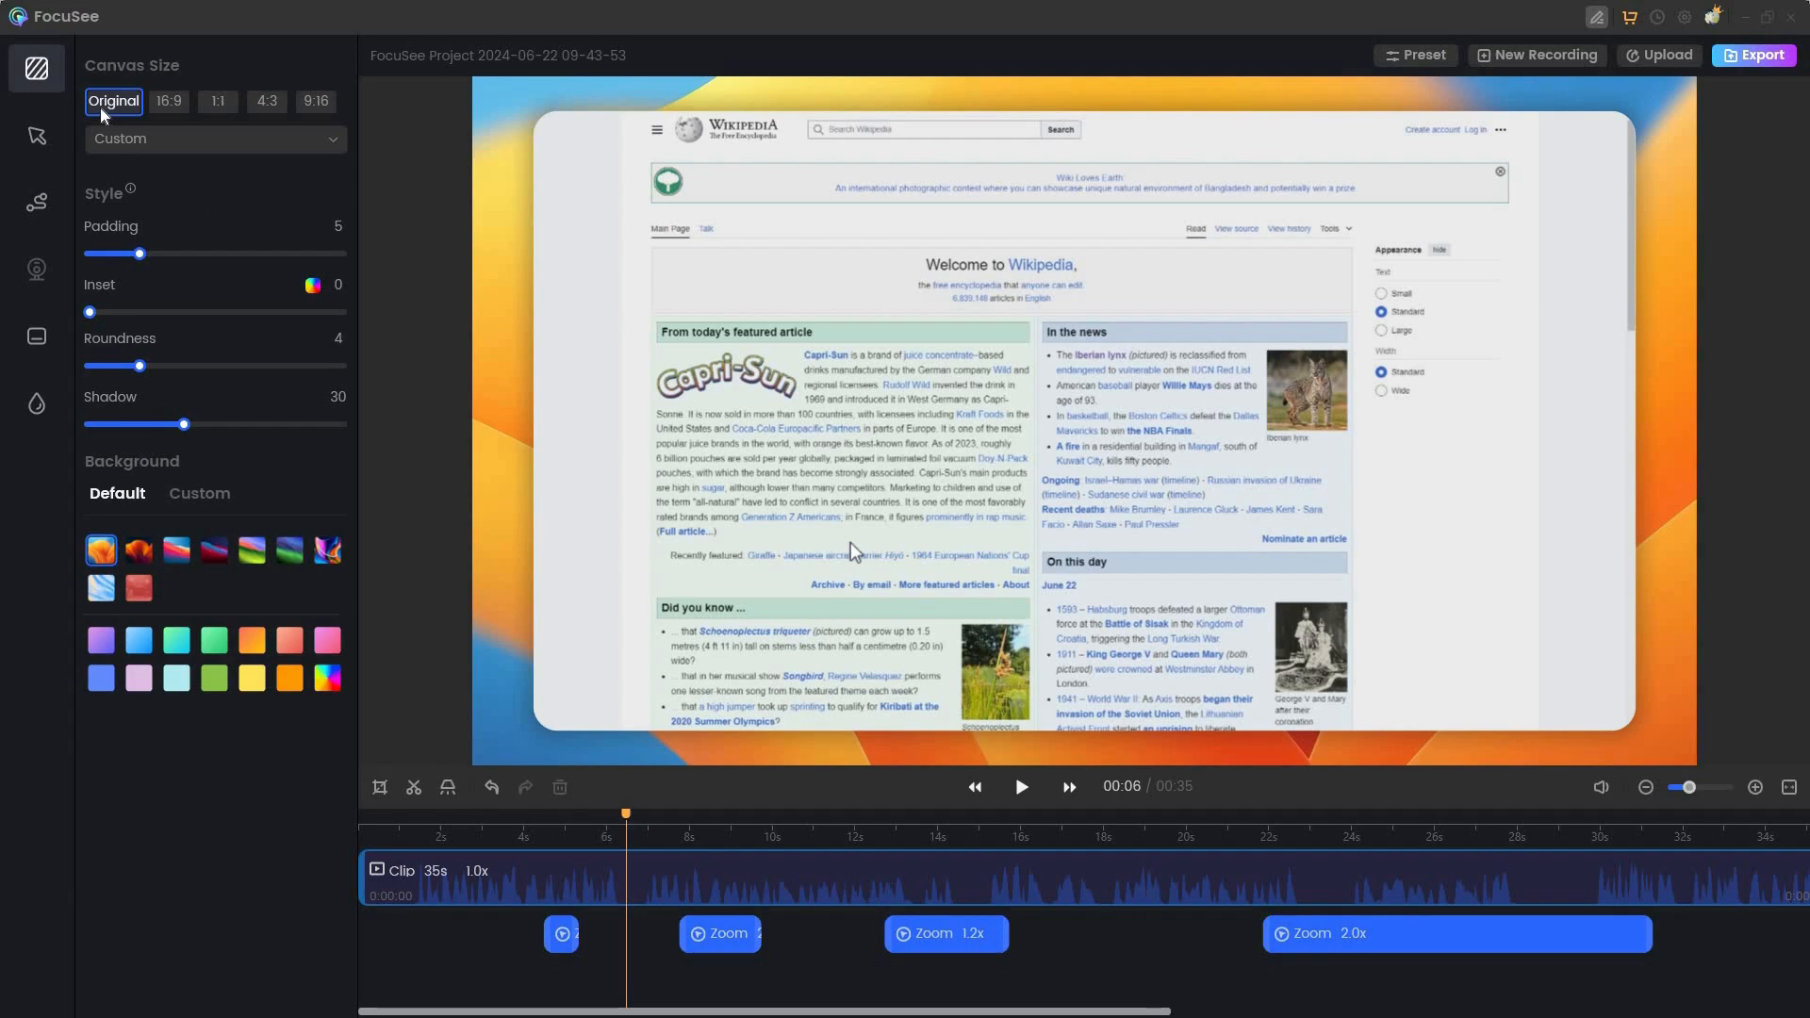
pyautogui.click(180, 109)
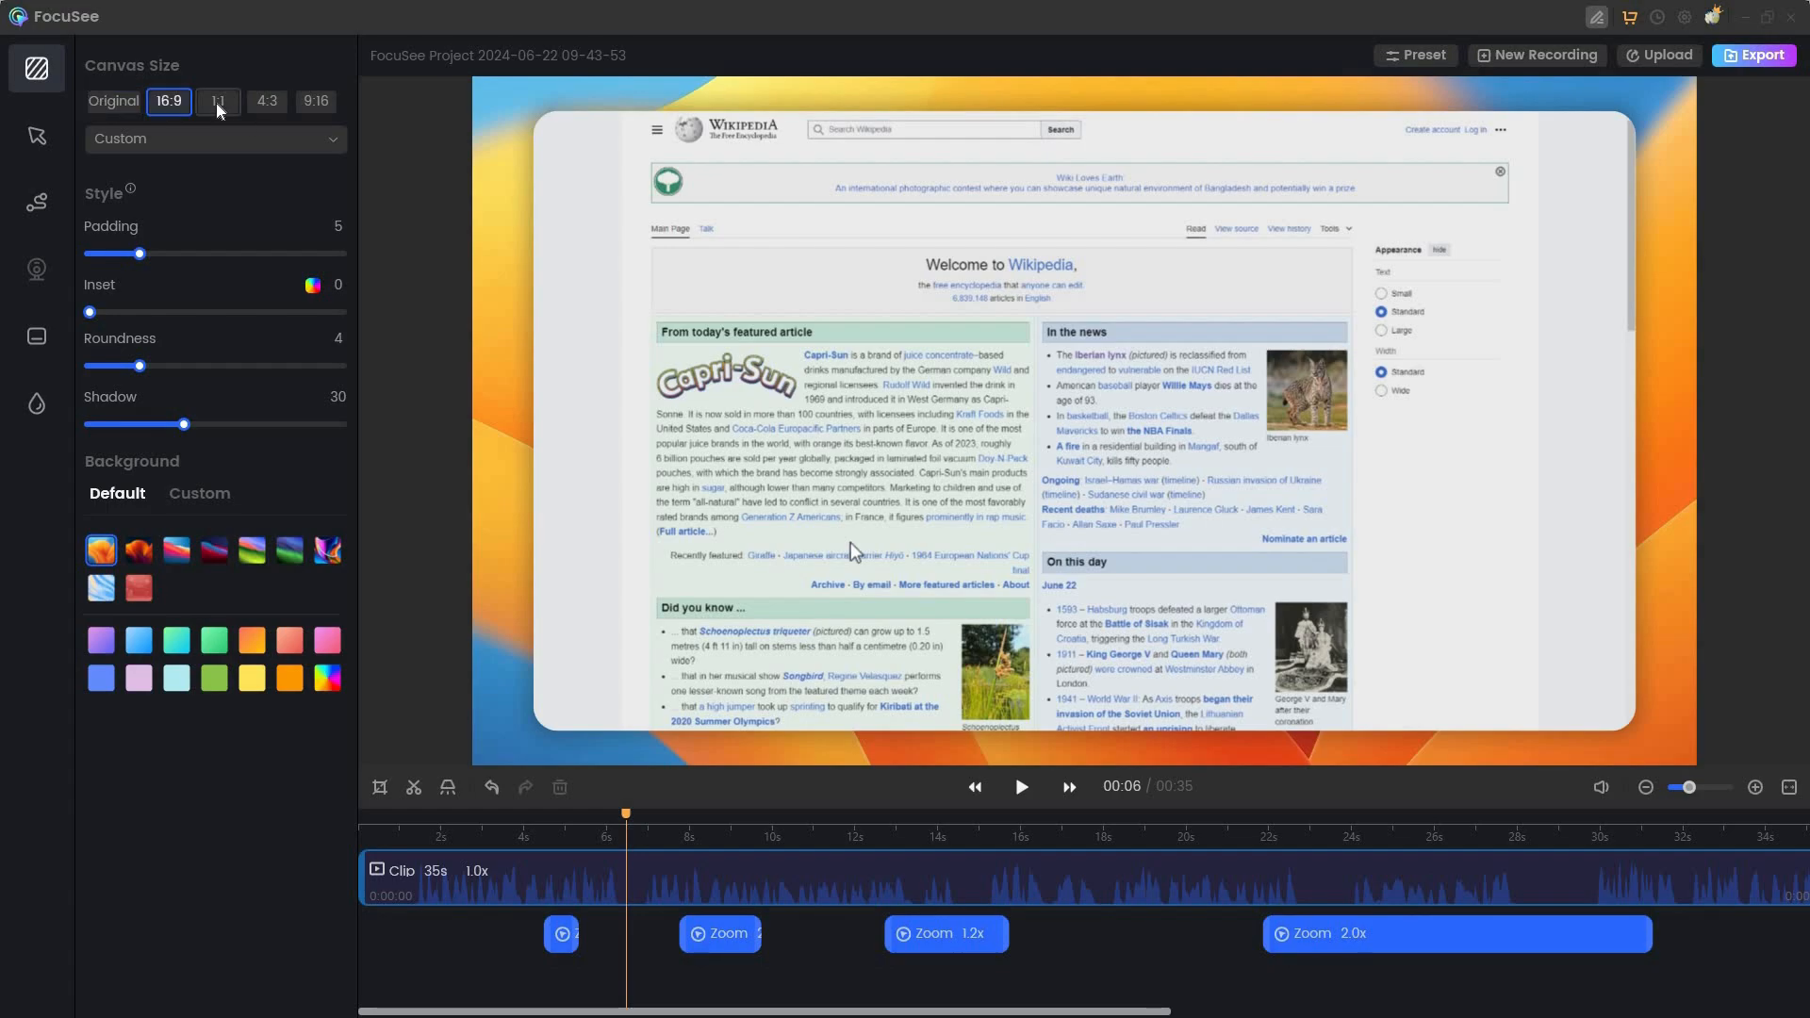
pyautogui.click(218, 104)
pyautogui.click(267, 102)
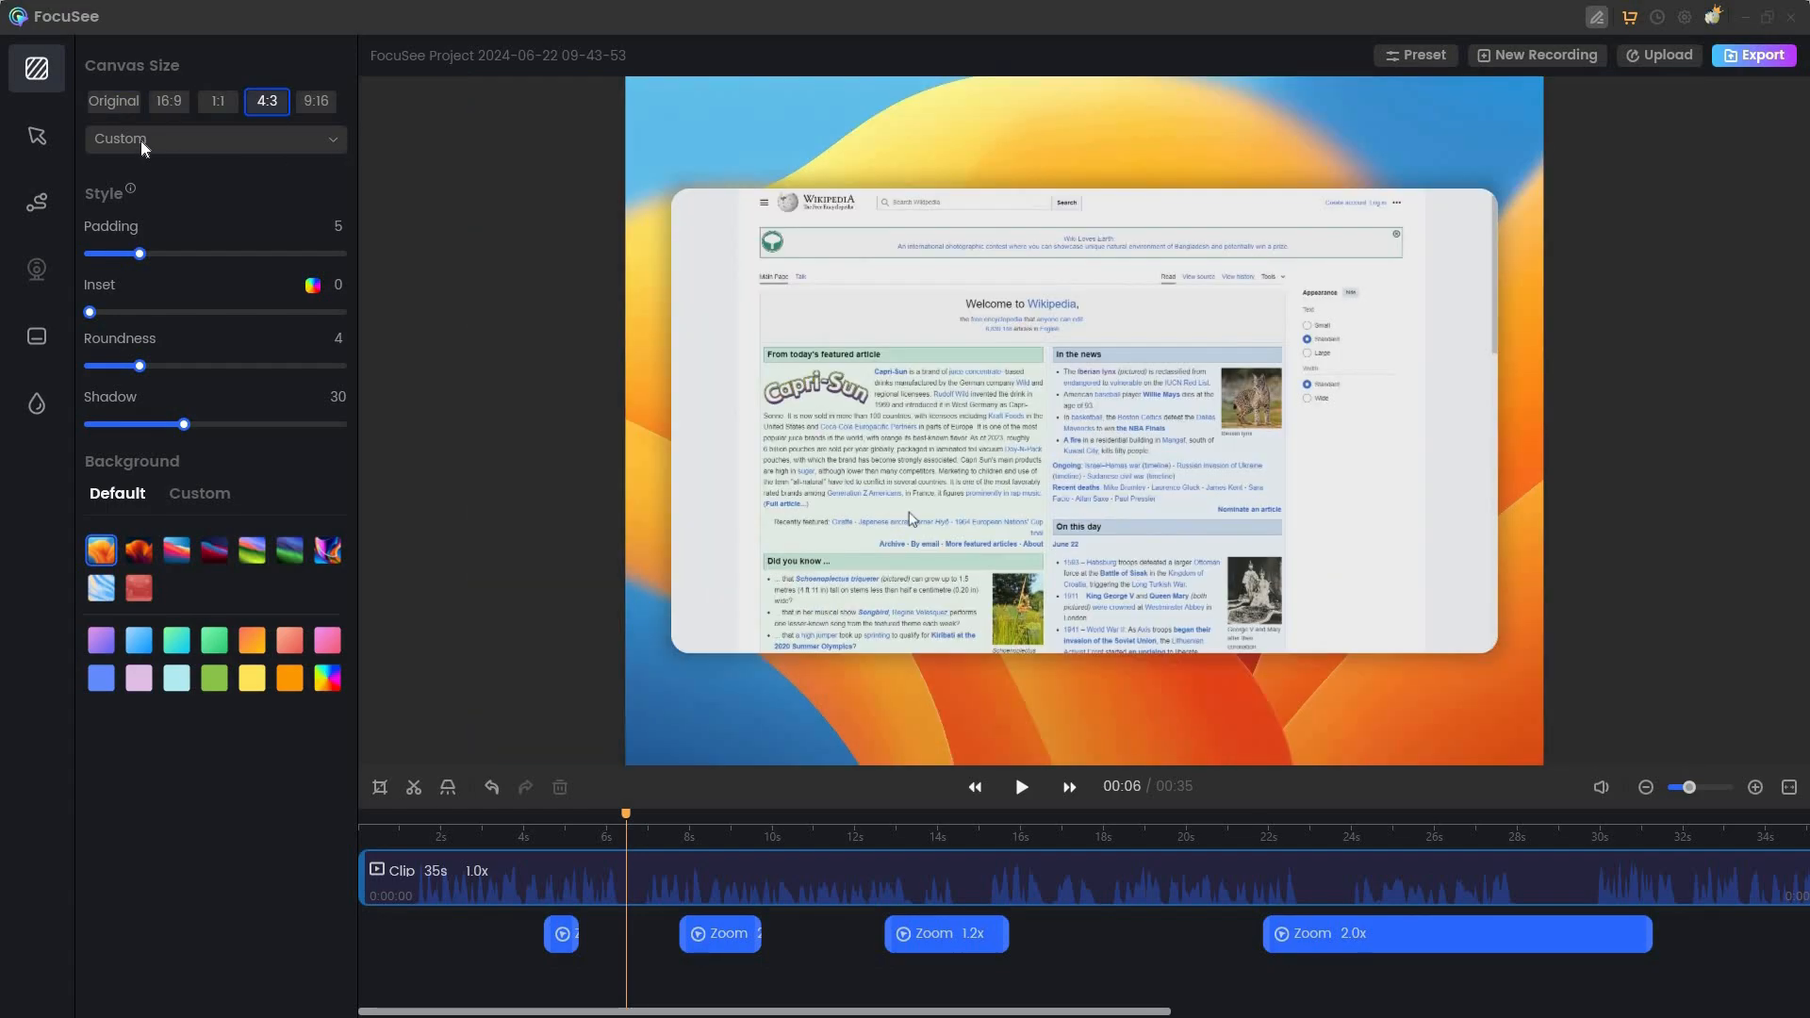
# - Try the Custom, Twitter Landscape (16:9) and Linkedin Square (1:1) canvas presets and return to the Original canvas size
pyautogui.click(140, 140)
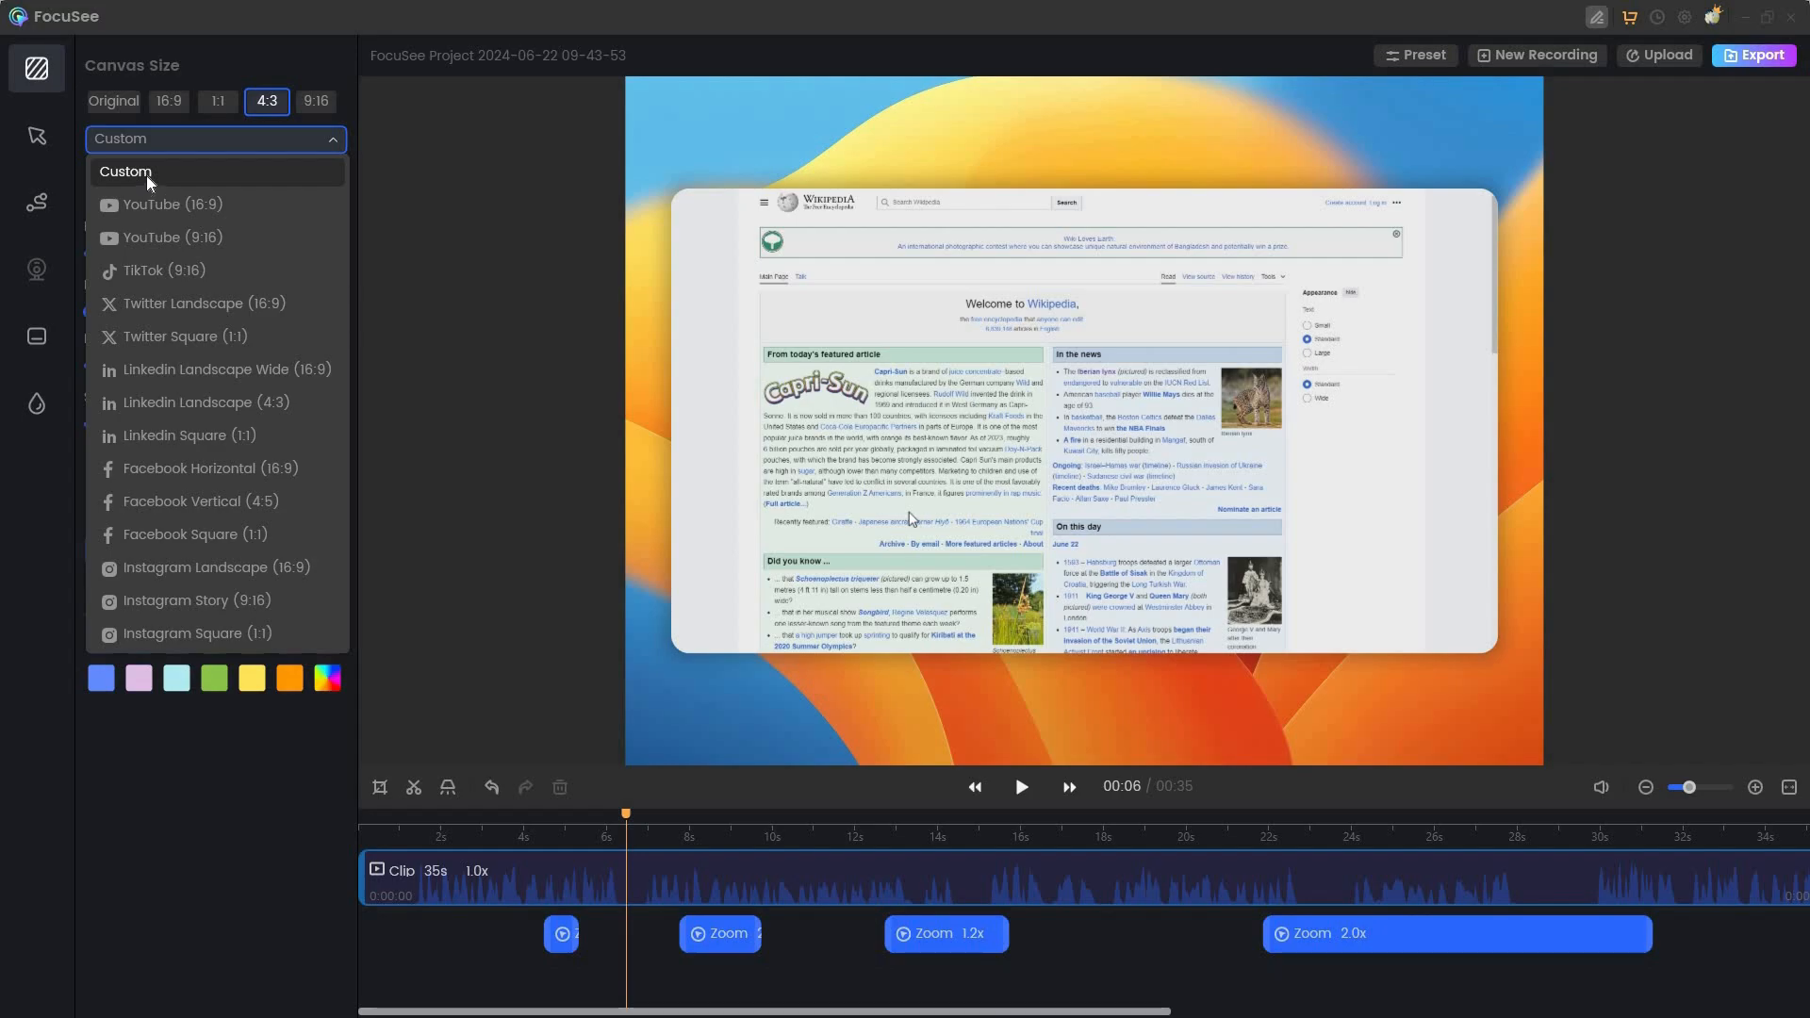
pyautogui.click(146, 173)
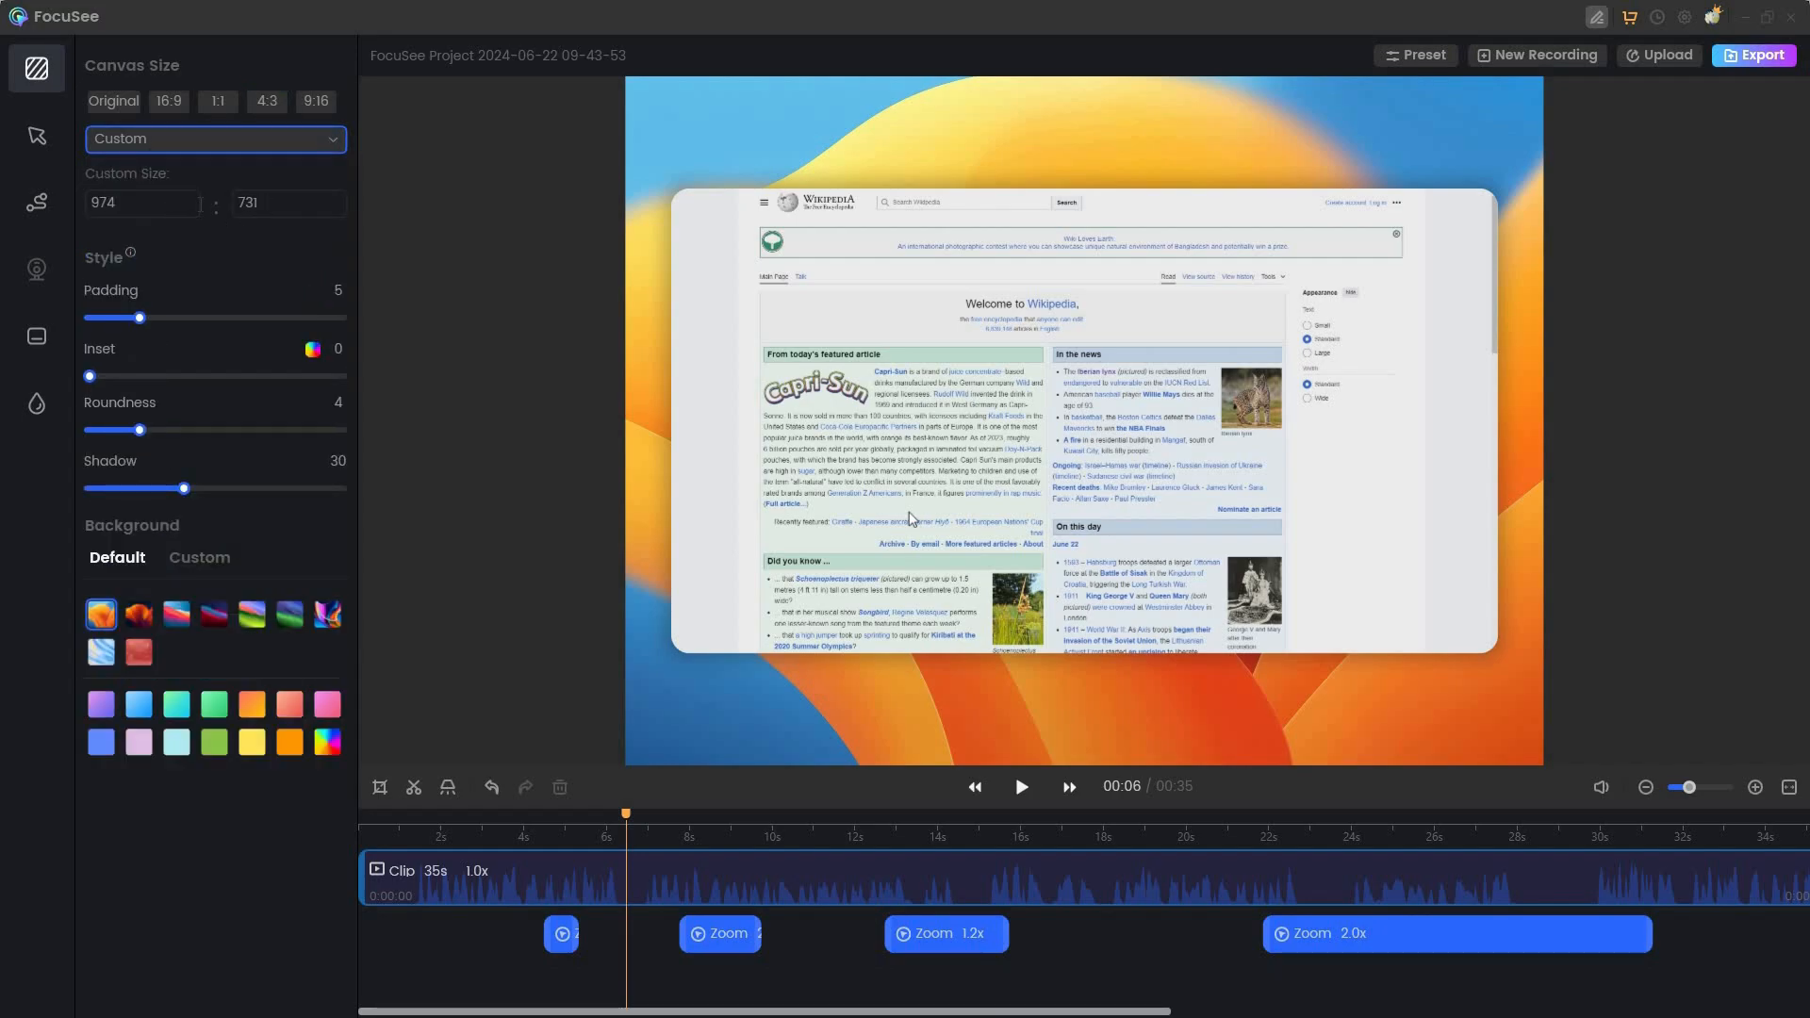
pyautogui.click(218, 143)
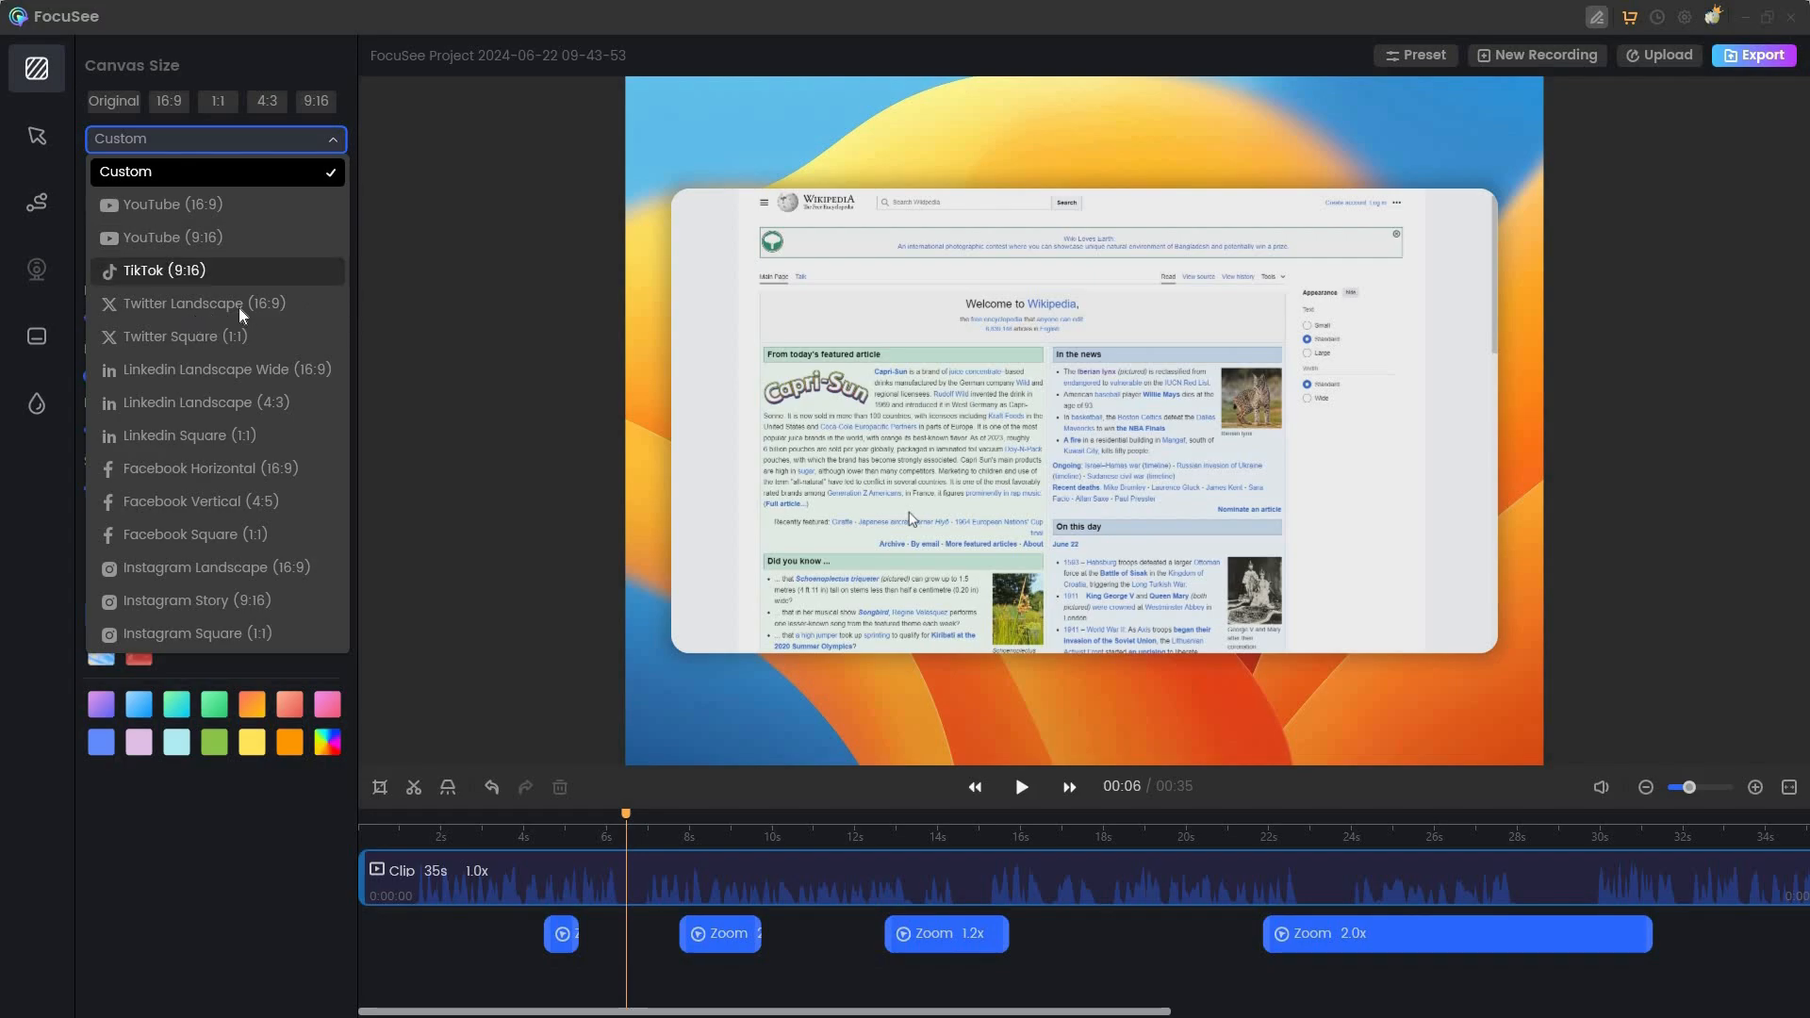
pyautogui.click(241, 139)
pyautogui.click(243, 140)
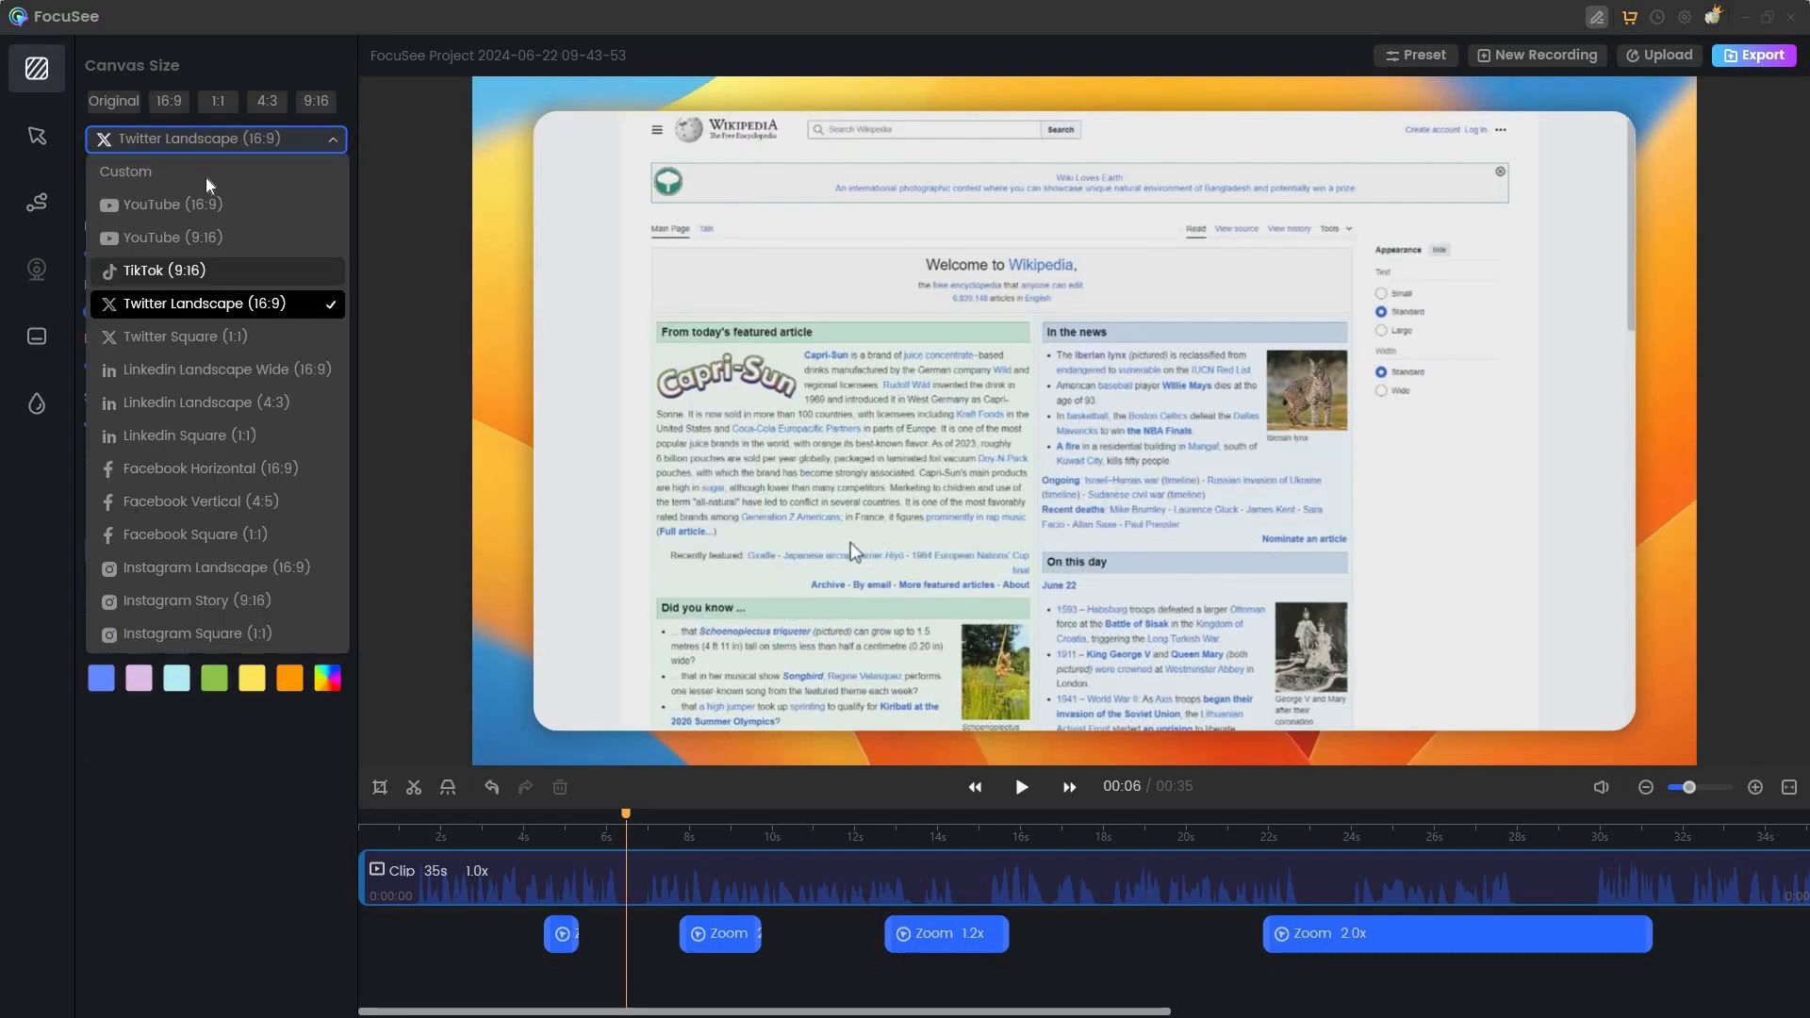
pyautogui.click(188, 435)
pyautogui.click(105, 102)
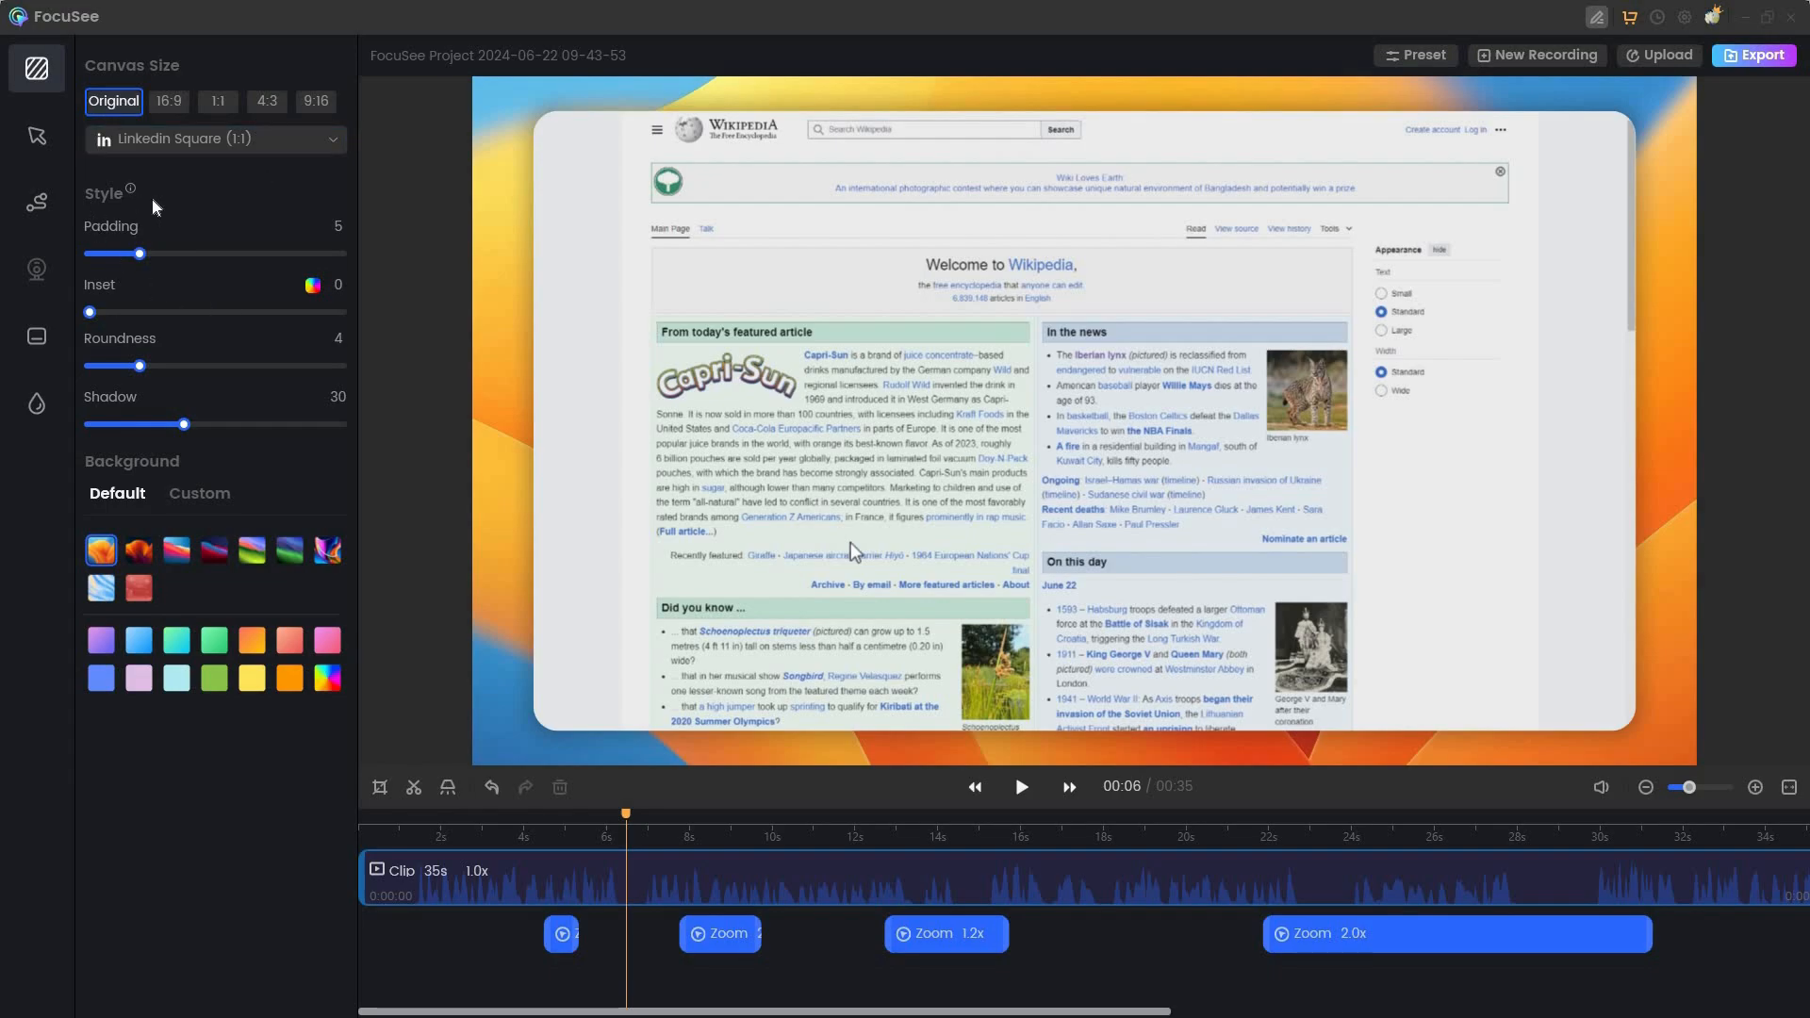
# - Set the video's padding to 11 and its inset to 8, trying smaller and larger values first
pyautogui.moveTo(139, 257); pyautogui.dragTo(99, 252)
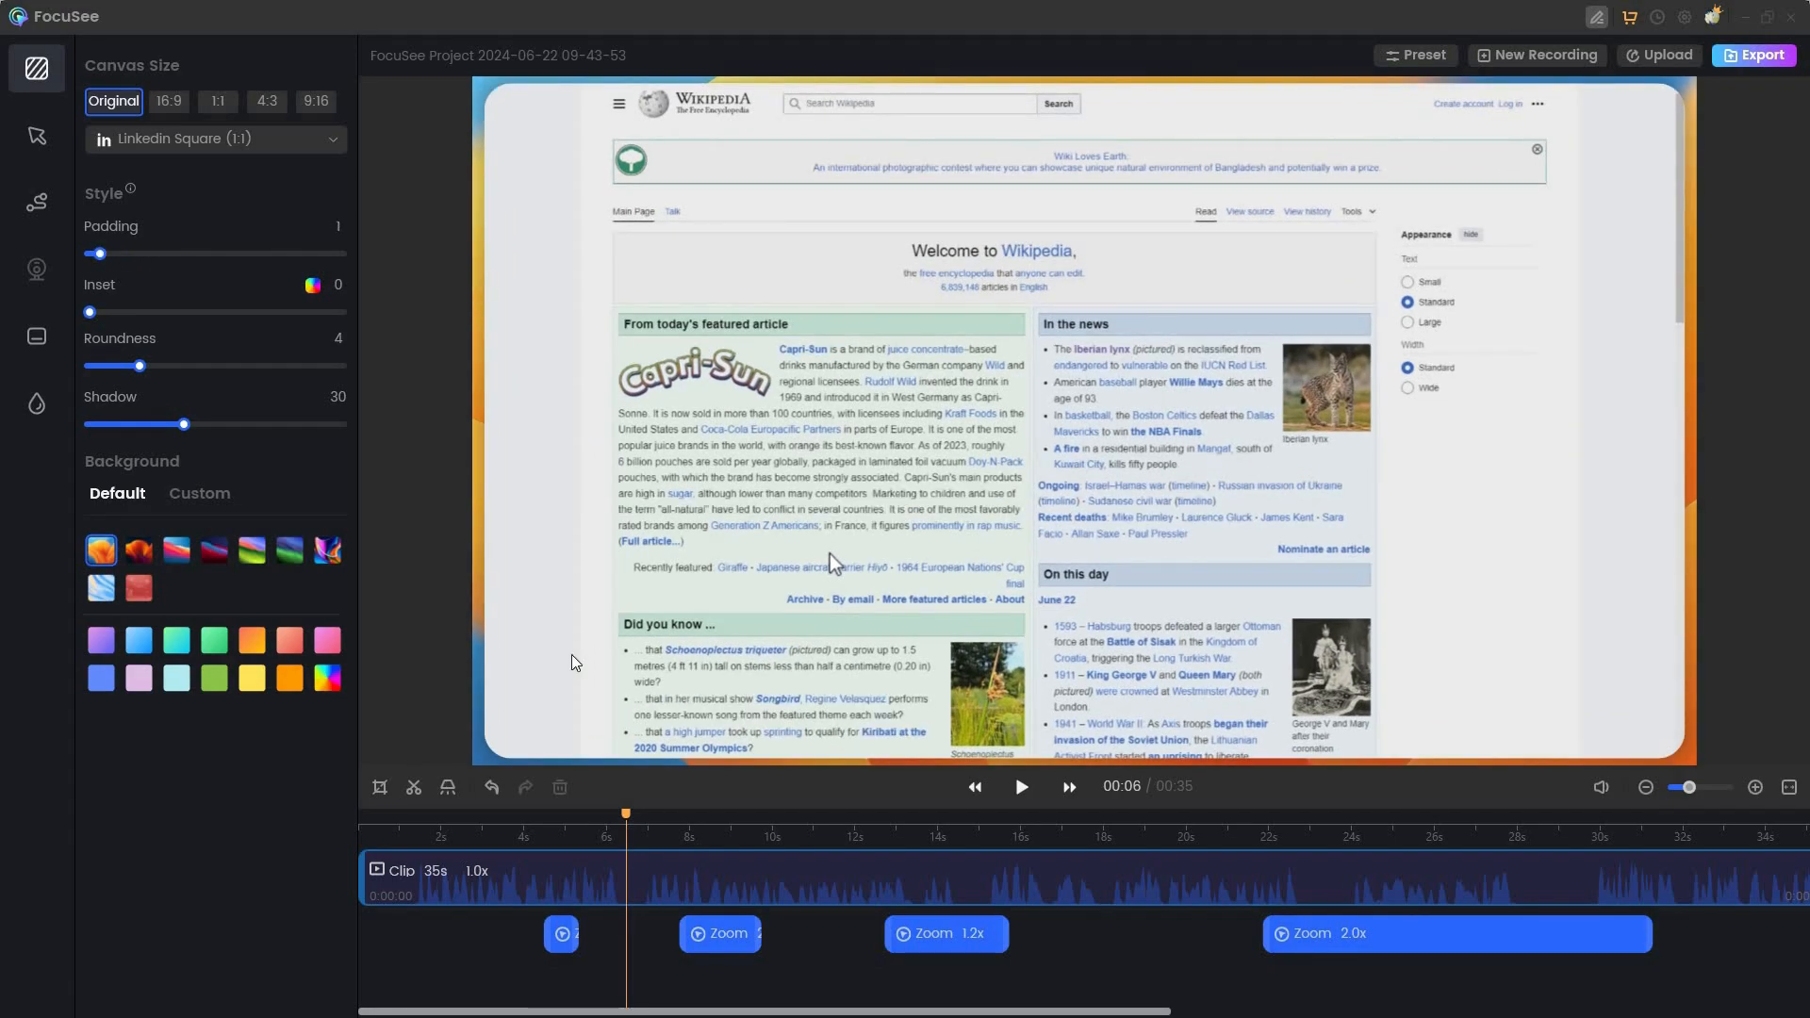
pyautogui.moveTo(99, 254); pyautogui.dragTo(200, 278)
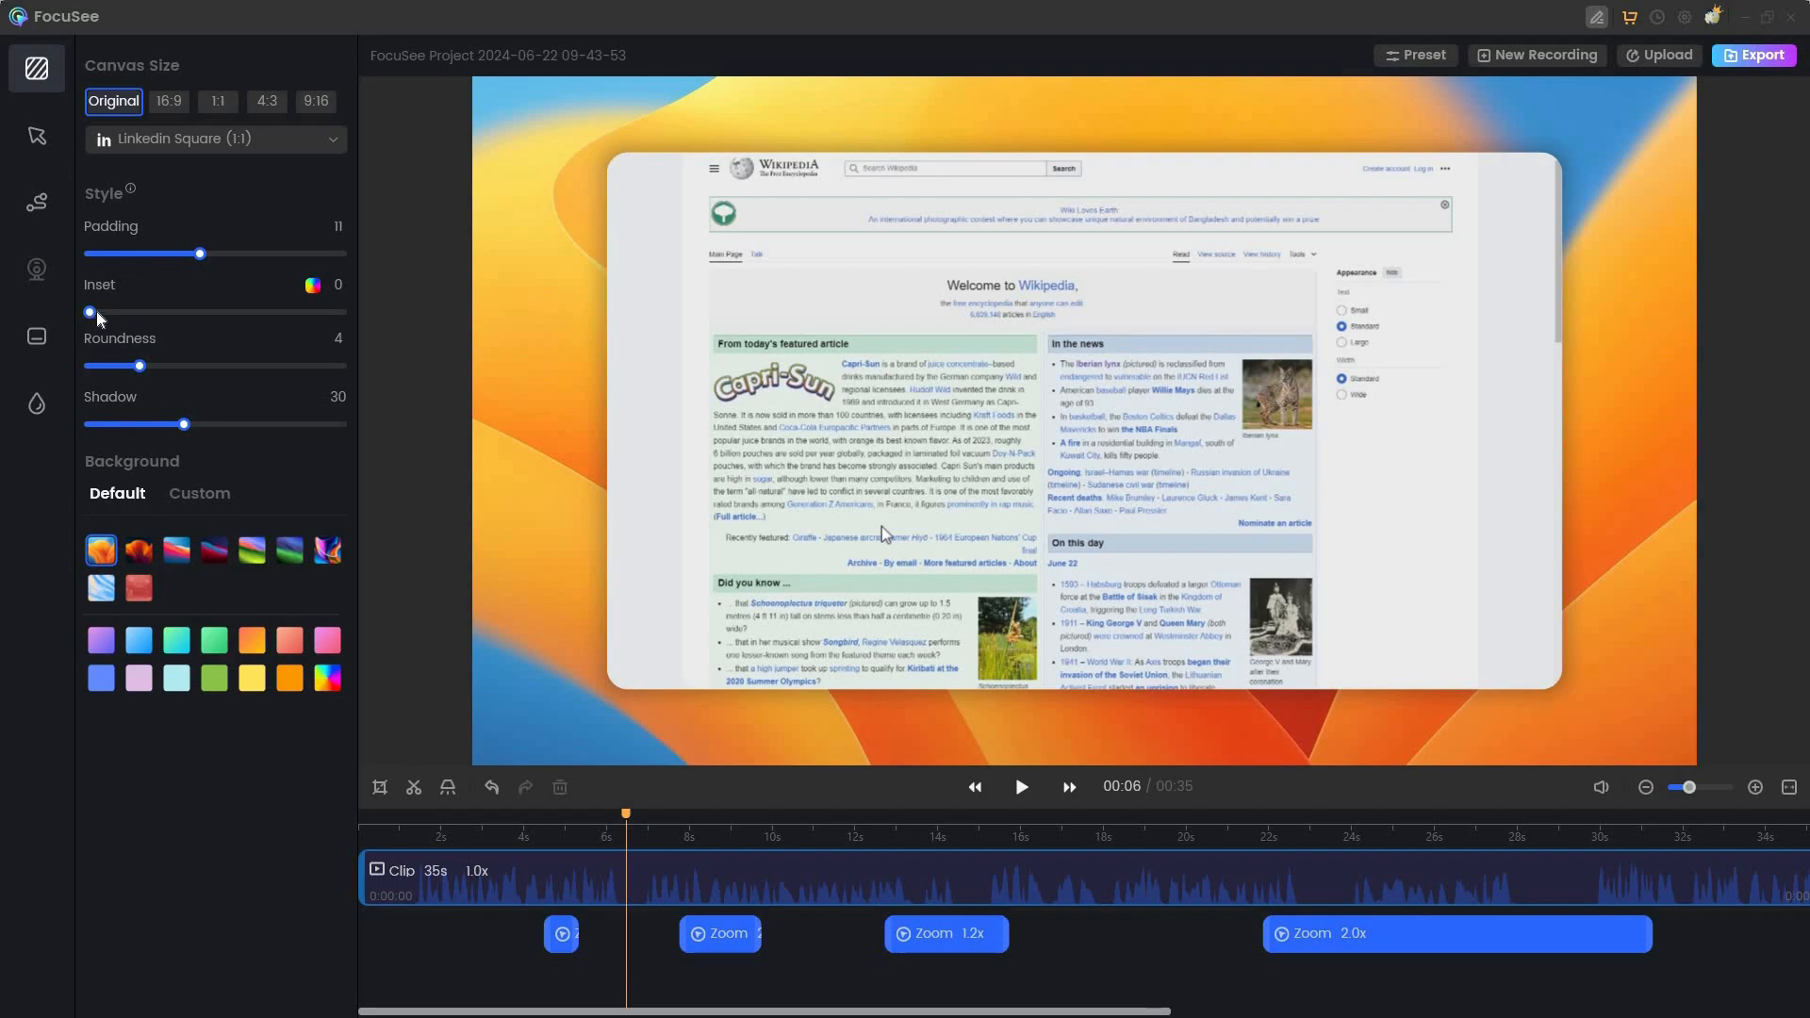
pyautogui.moveTo(146, 324)
pyautogui.mouseDown()
pyautogui.moveTo(207, 315)
pyautogui.moveTo(165, 312)
pyautogui.mouseUp()
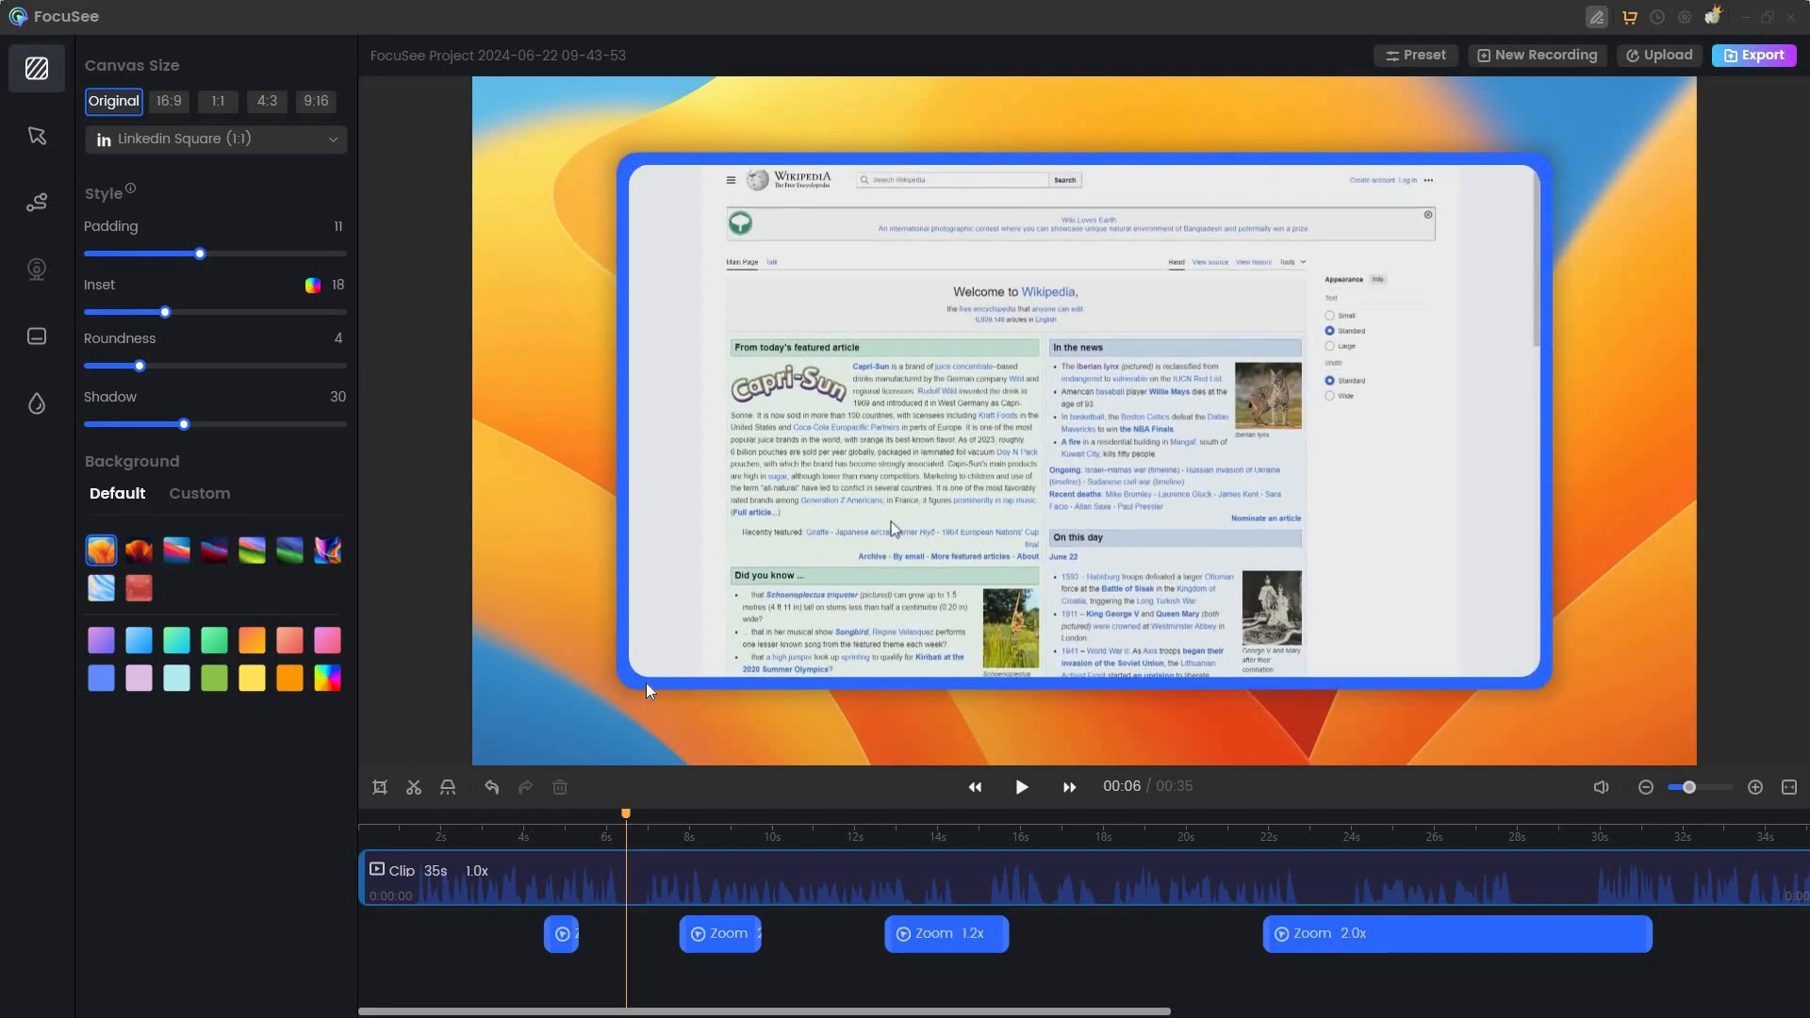
pyautogui.click(219, 315)
pyautogui.moveTo(220, 315); pyautogui.dragTo(123, 312)
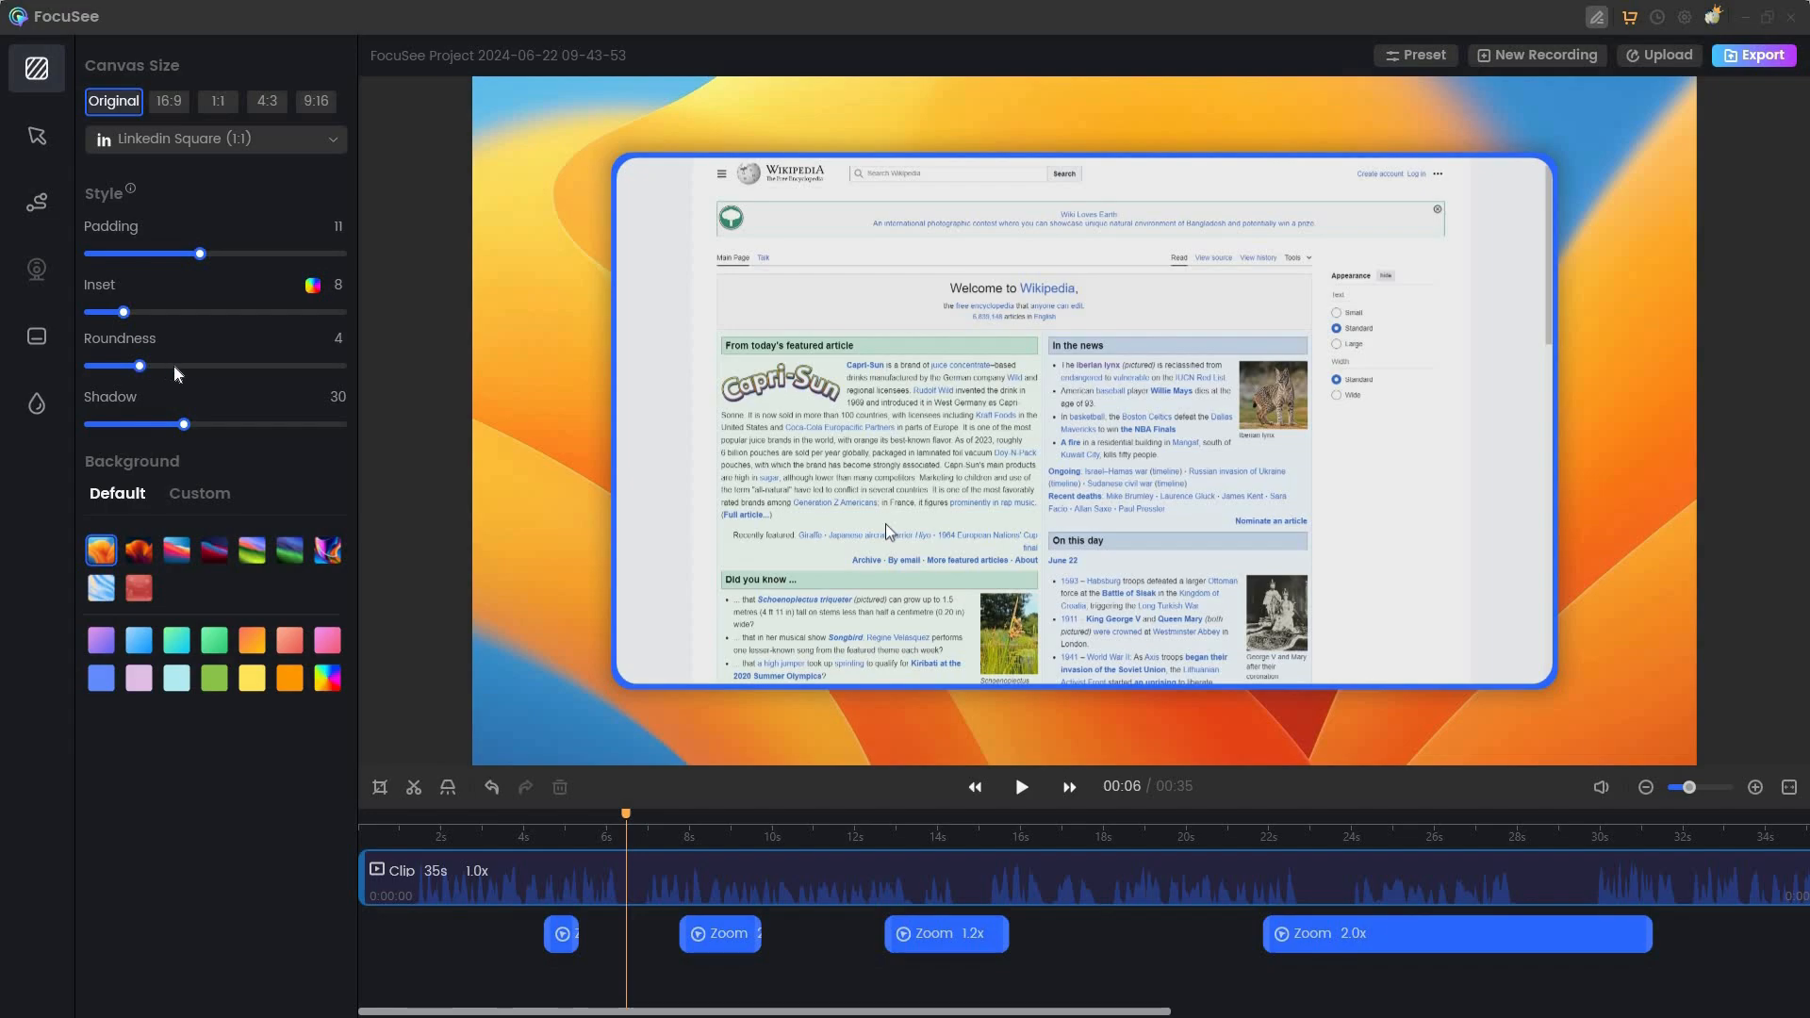
# - Try square corners with a roundness of 0, and set the roundness to 5
pyautogui.moveTo(139, 367); pyautogui.dragTo(127, 366)
pyautogui.moveTo(128, 367); pyautogui.dragTo(80, 367)
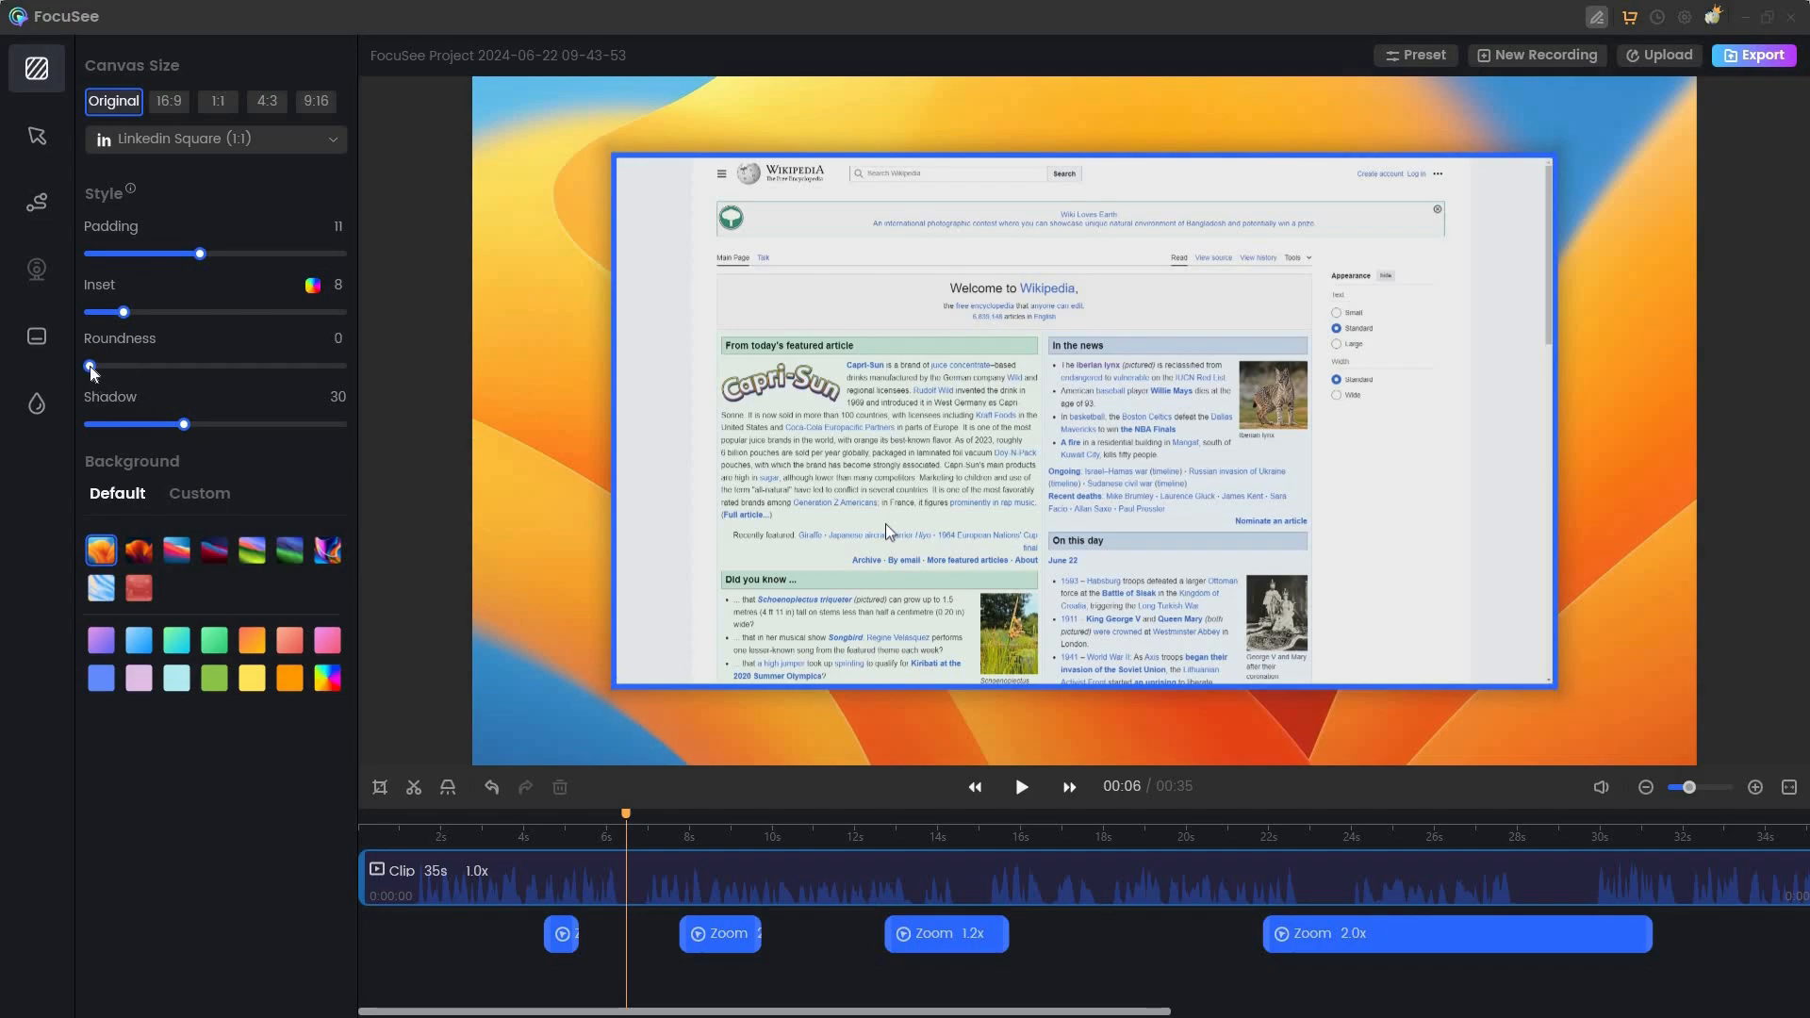
pyautogui.moveTo(91, 370); pyautogui.dragTo(162, 360)
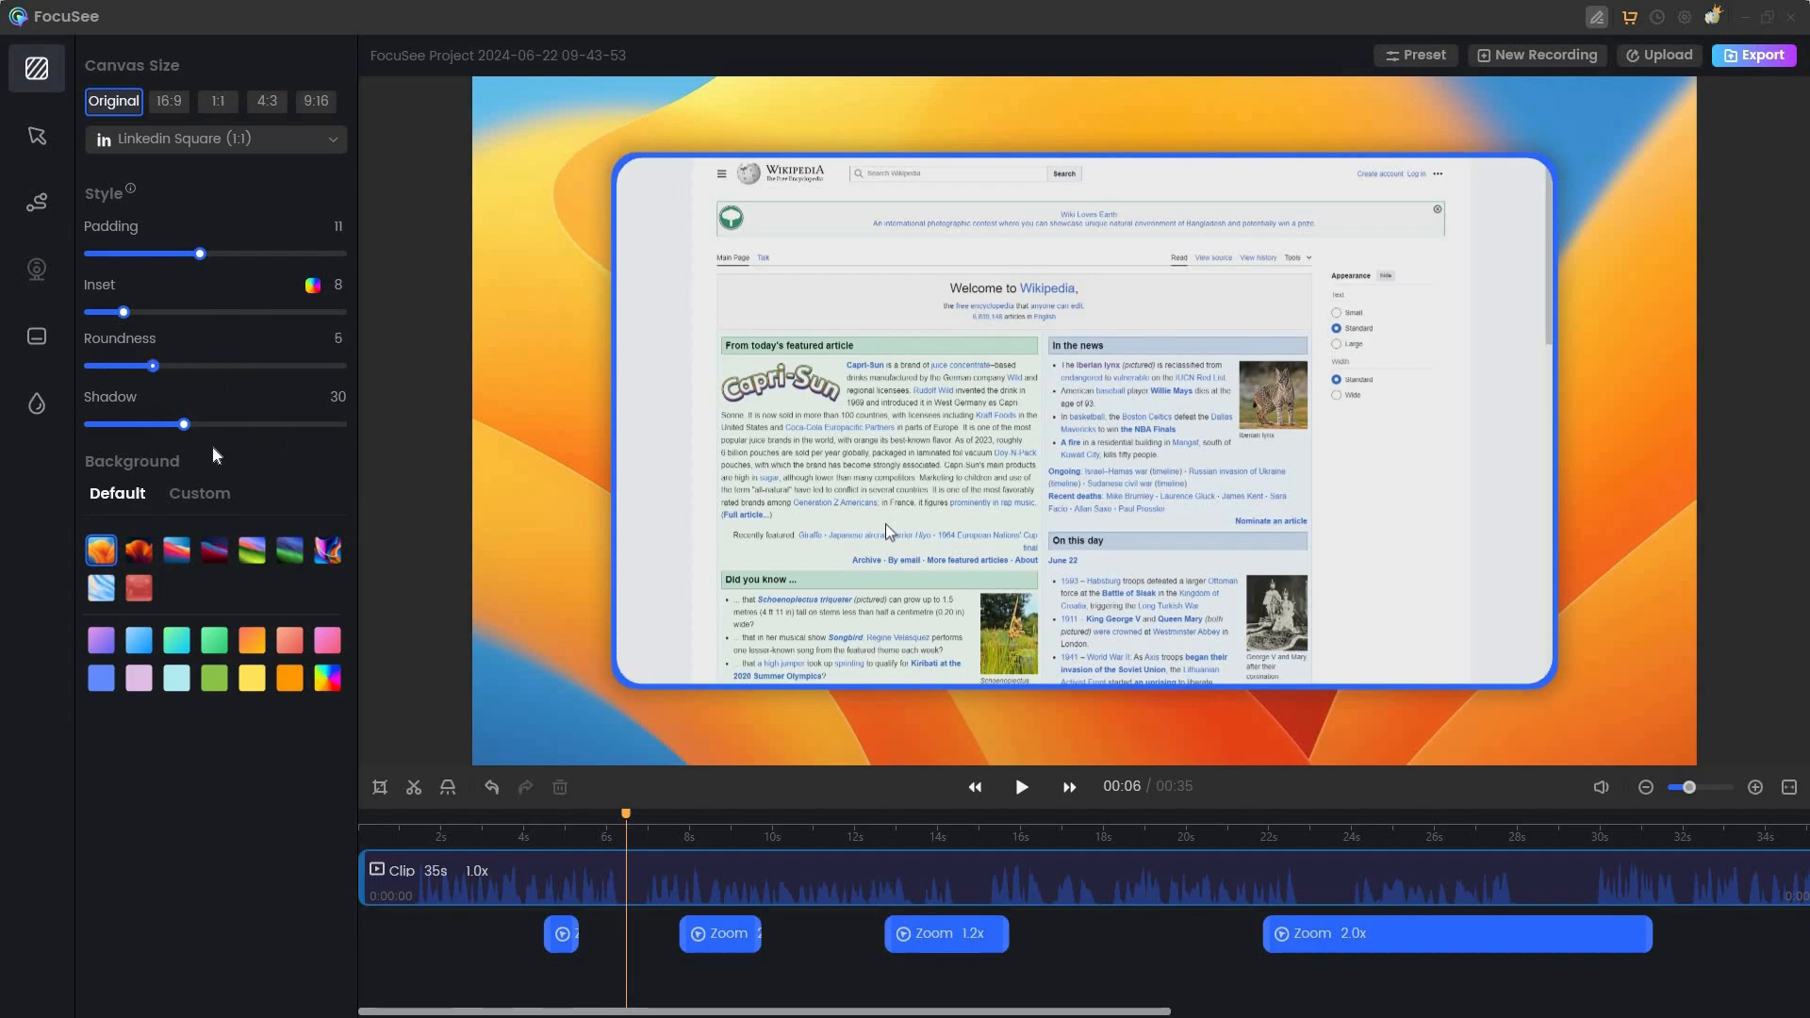
# - Set the video's roundness to 8 and its shadow to 20
pyautogui.moveTo(184, 424); pyautogui.dragTo(156, 451)
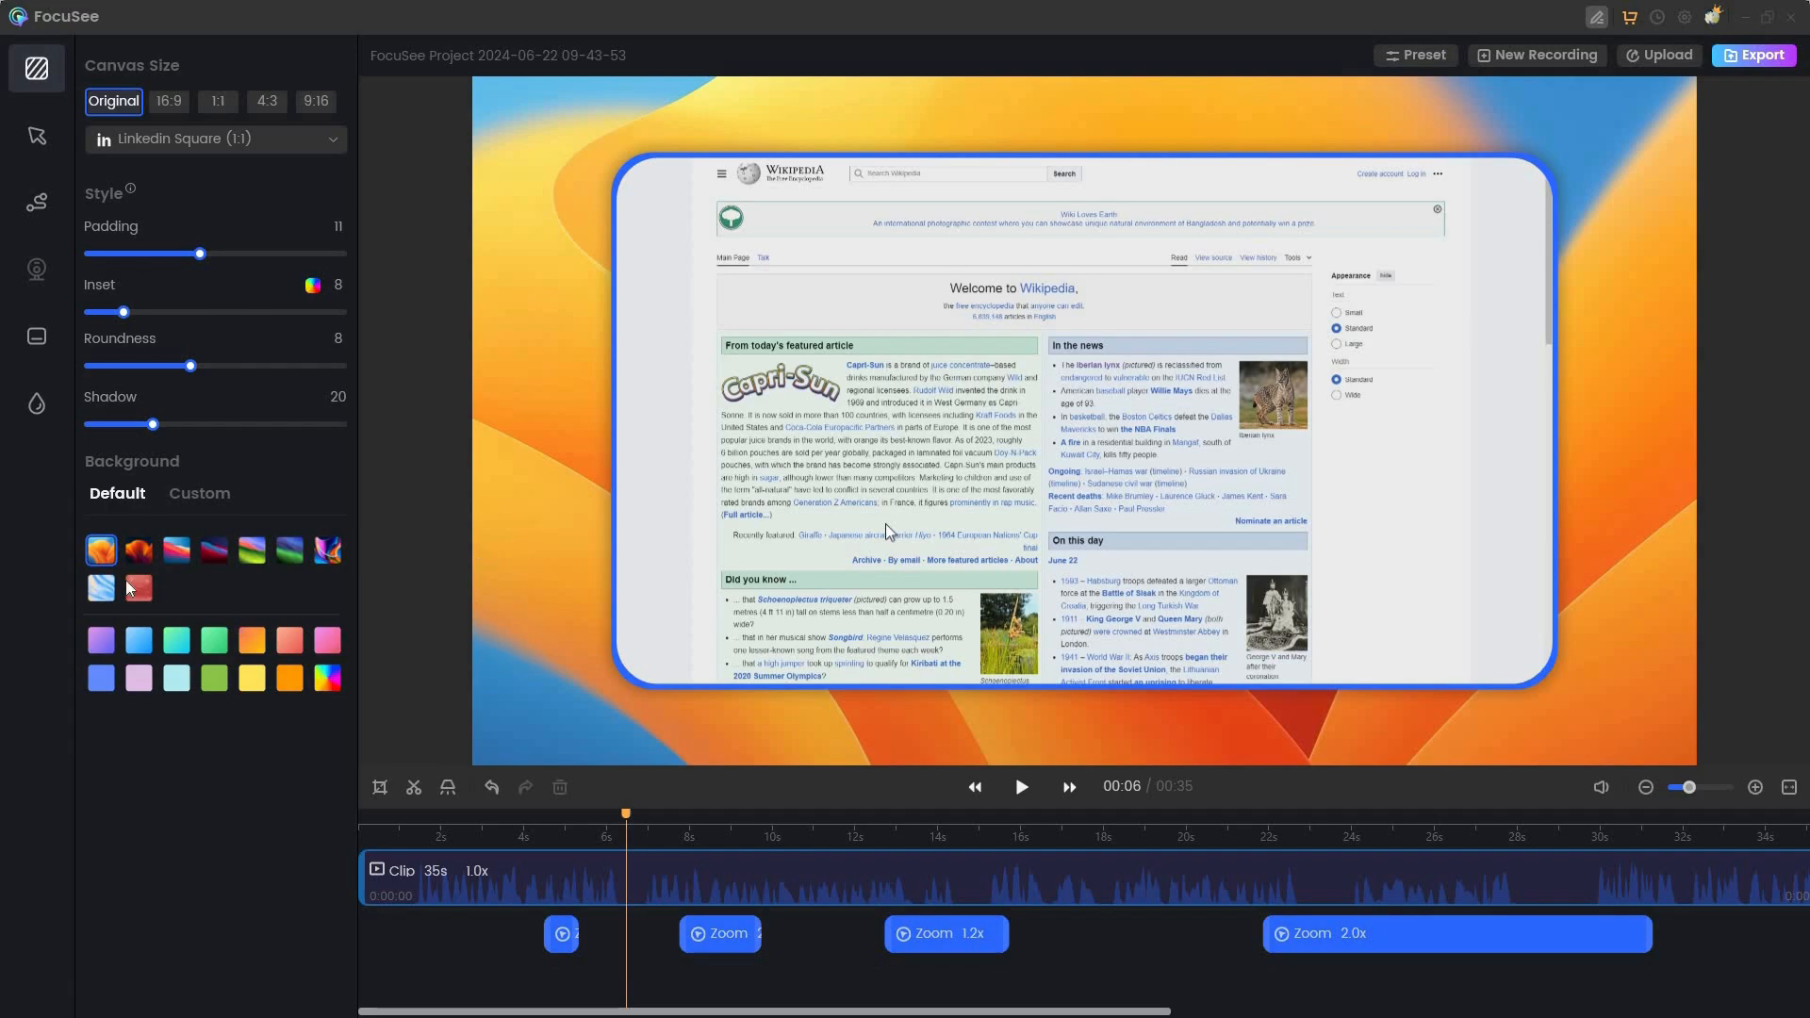
# - Try several of the default wallpaper backgrounds, including the dark orange, green-blue and red snowflake images
pyautogui.click(140, 551)
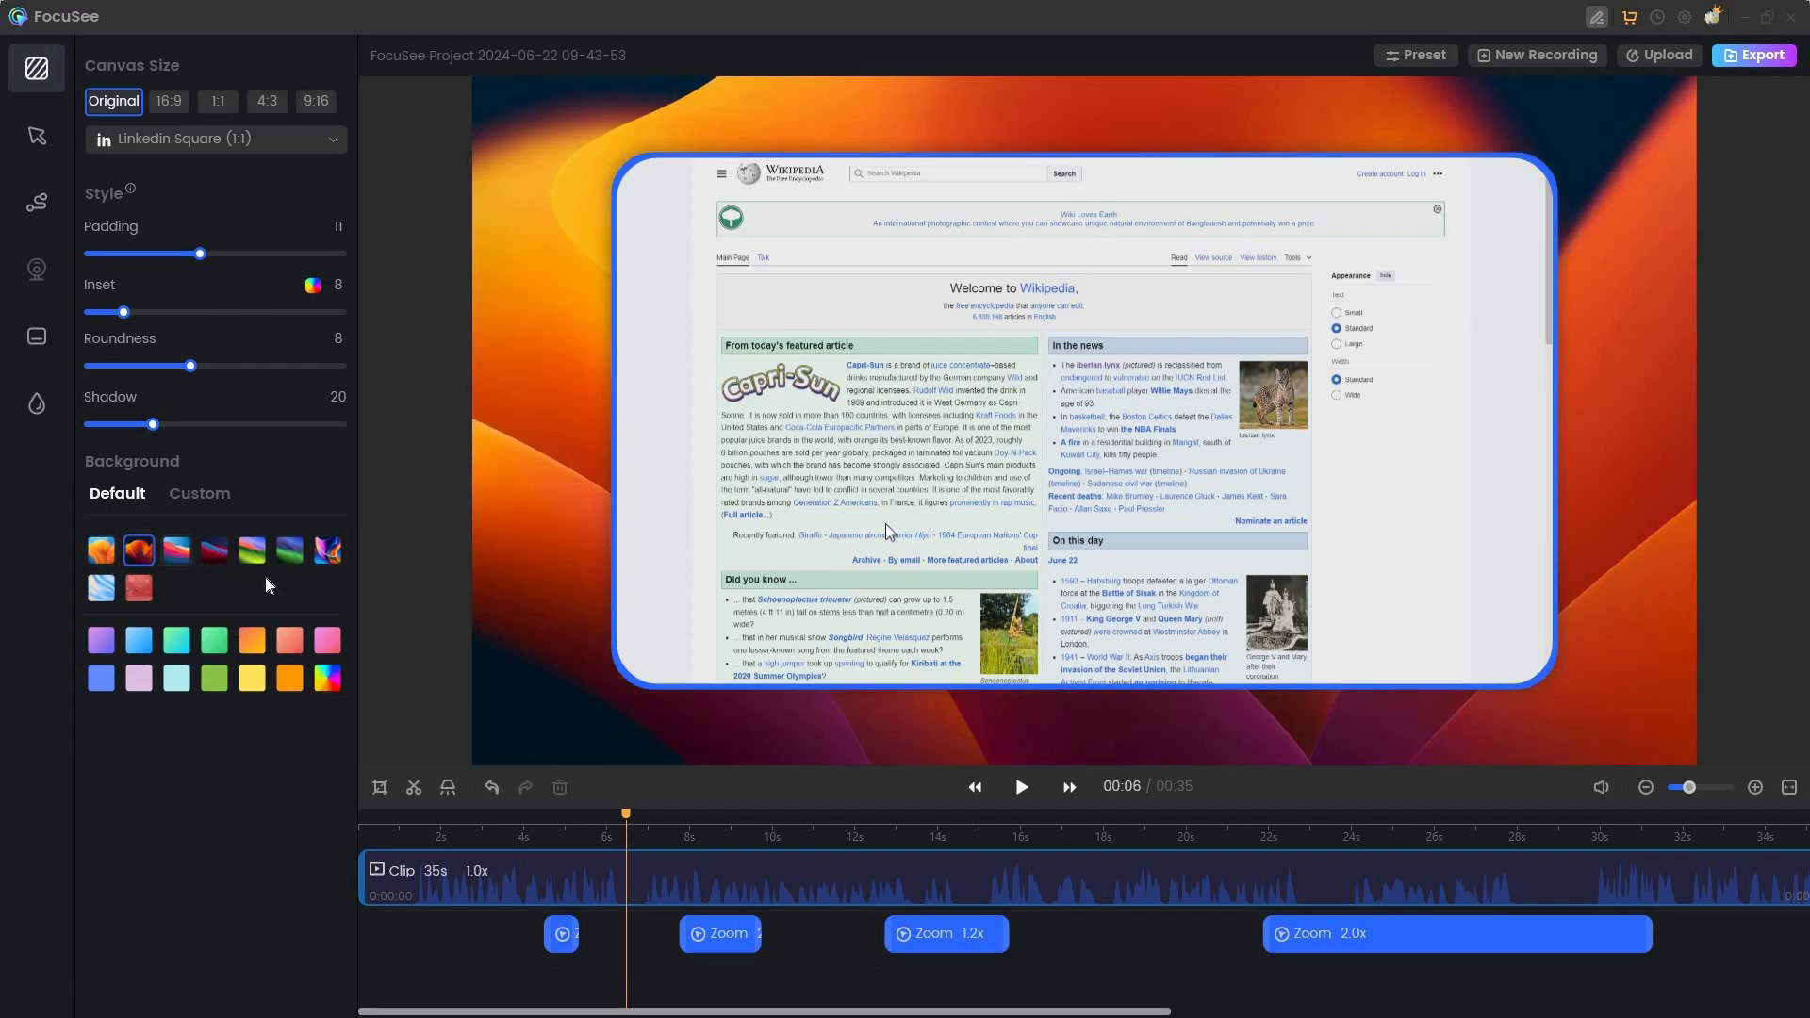
pyautogui.click(176, 551)
pyautogui.click(214, 551)
pyautogui.click(252, 551)
pyautogui.click(289, 551)
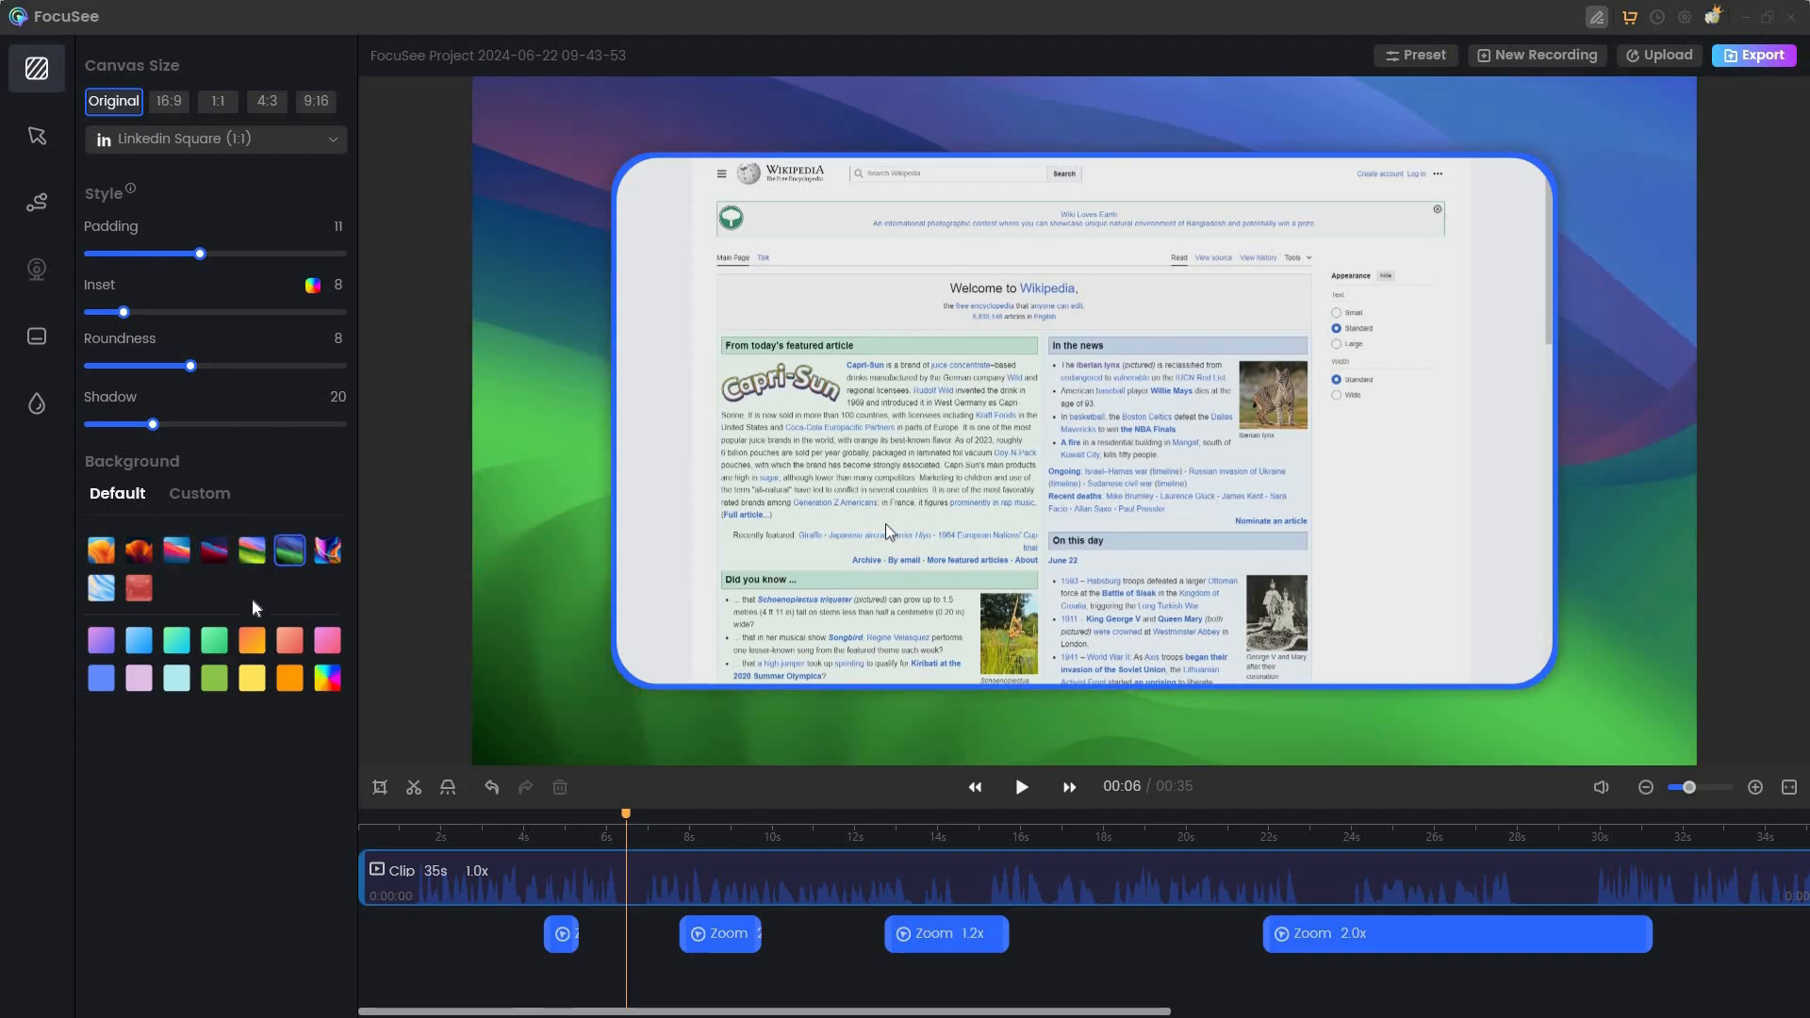
pyautogui.click(140, 594)
pyautogui.click(100, 594)
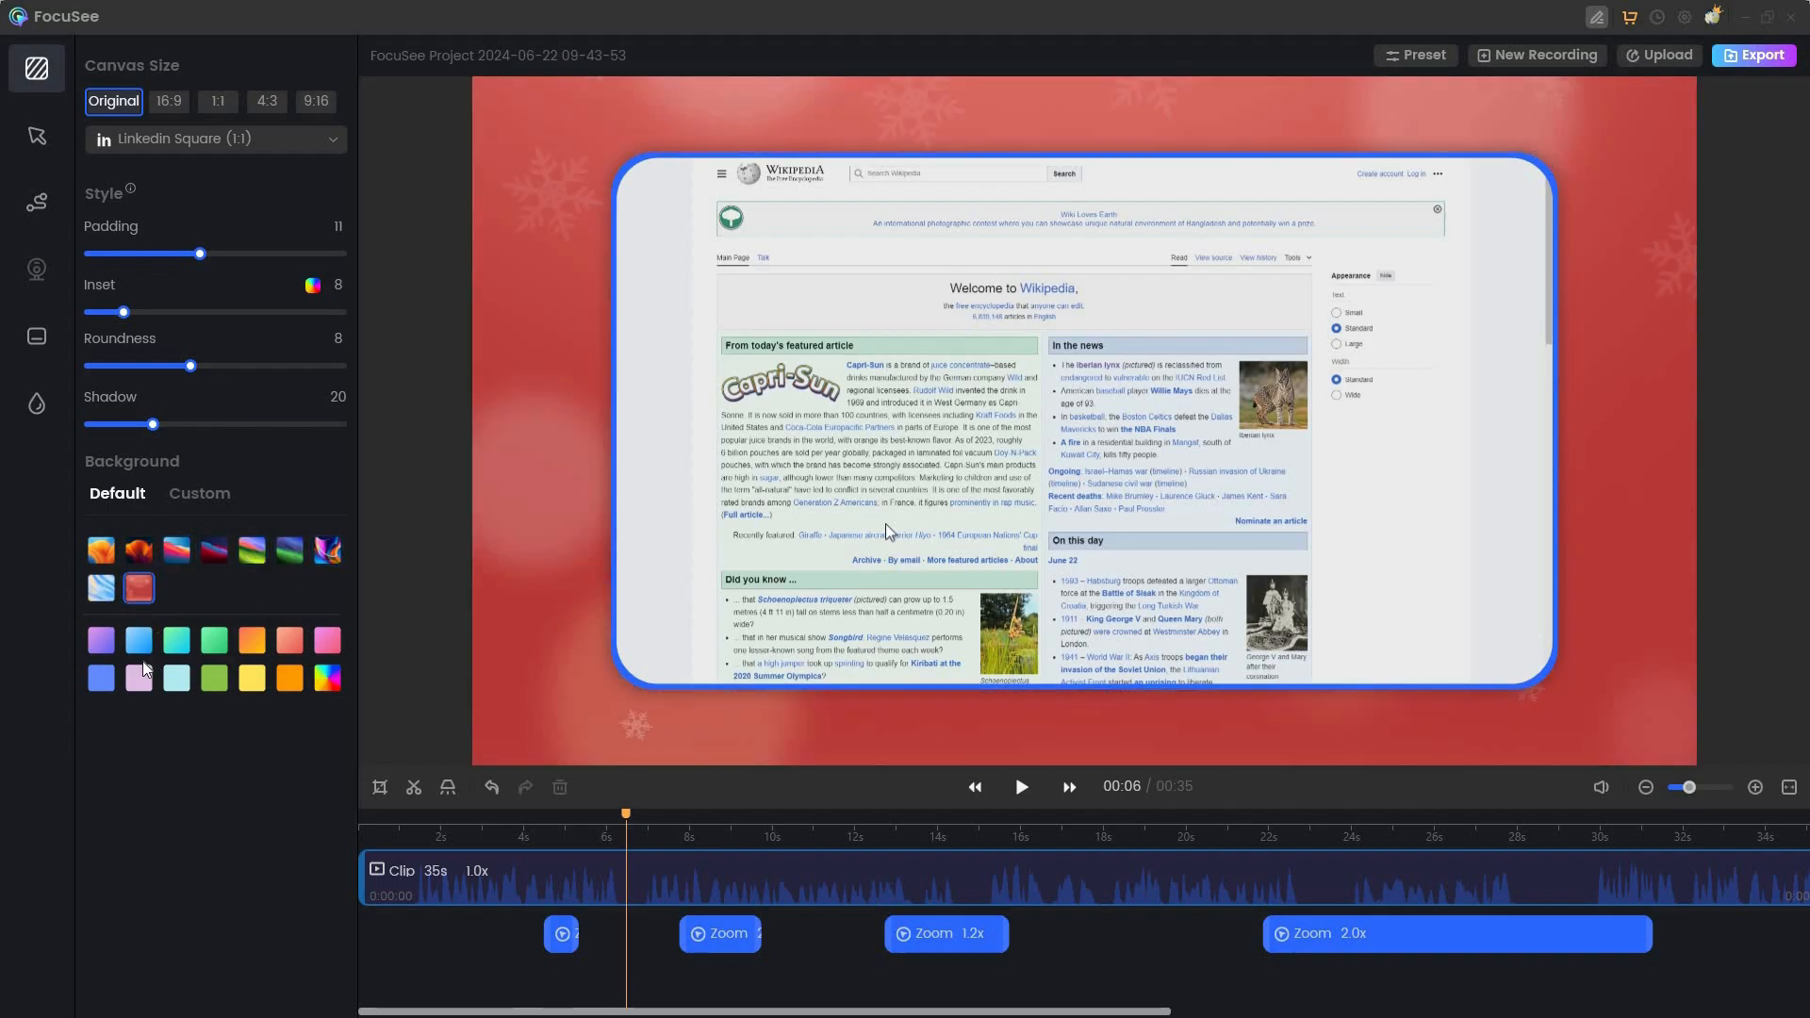
# - Try gradient, solid and custom colours, set the background to solid yellow, and check the custom image upload option
pyautogui.click(180, 645)
pyautogui.click(179, 686)
pyautogui.click(253, 686)
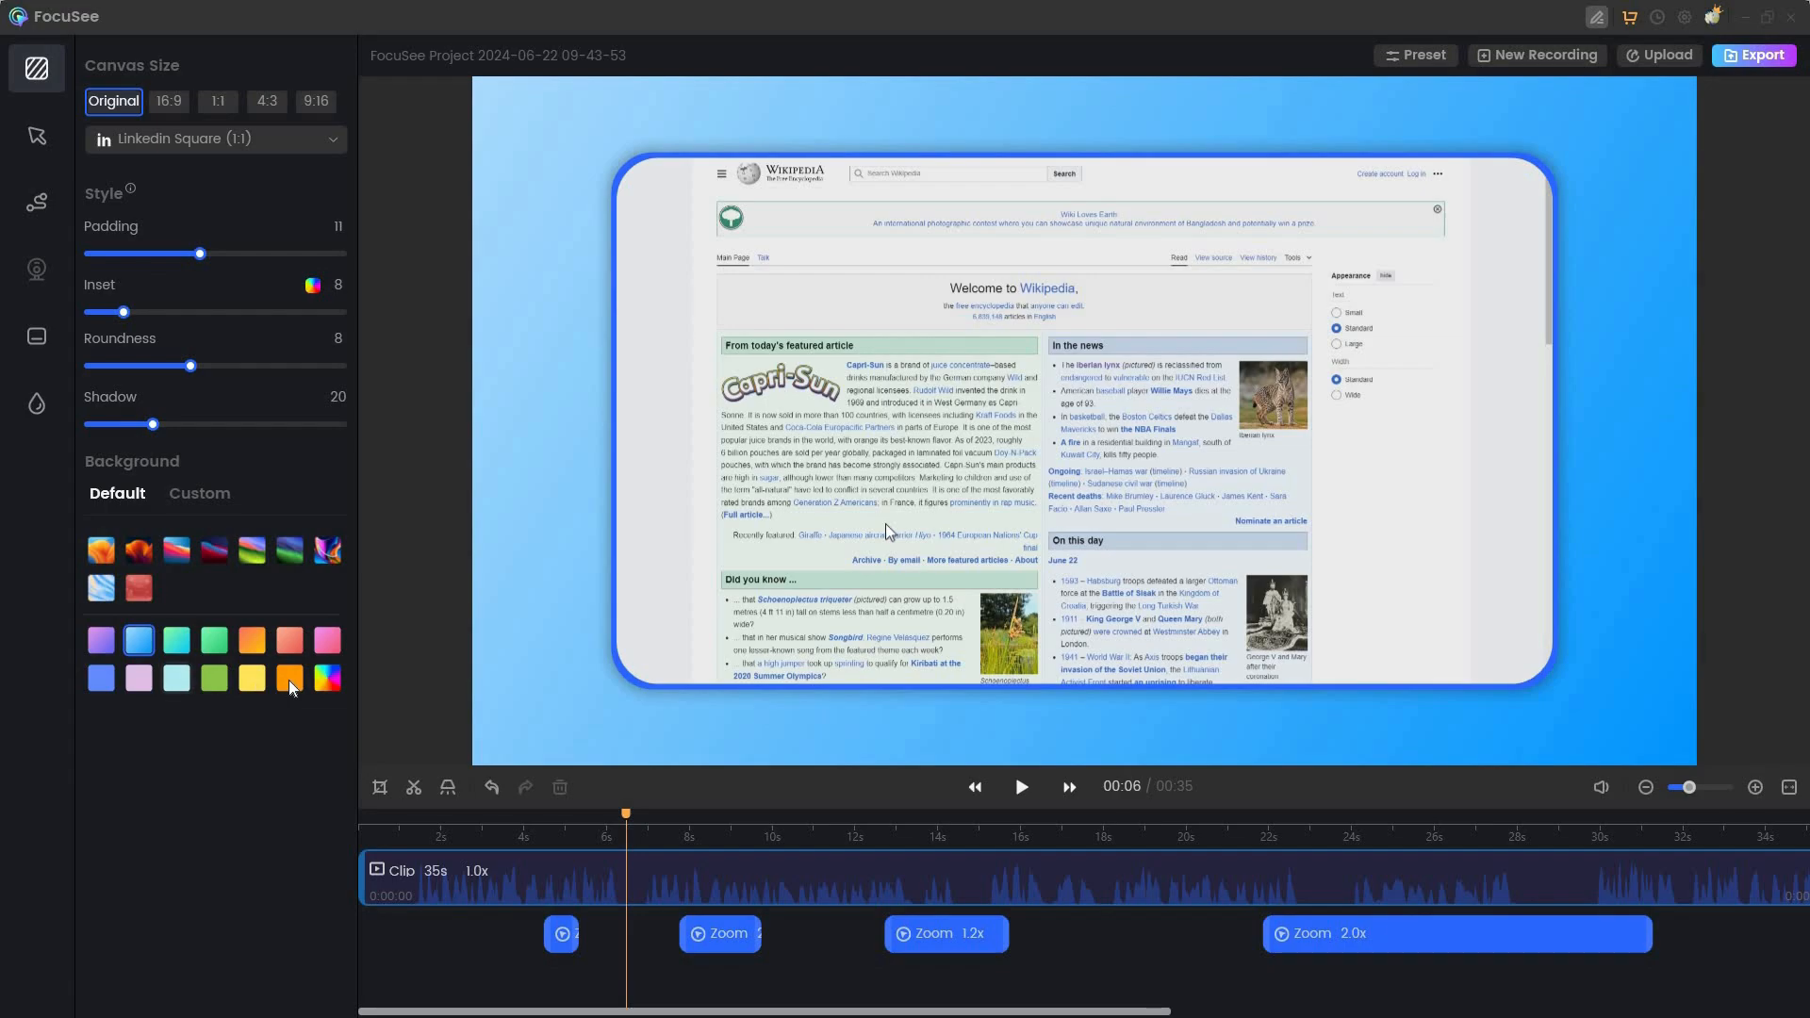
pyautogui.click(290, 679)
pyautogui.click(328, 679)
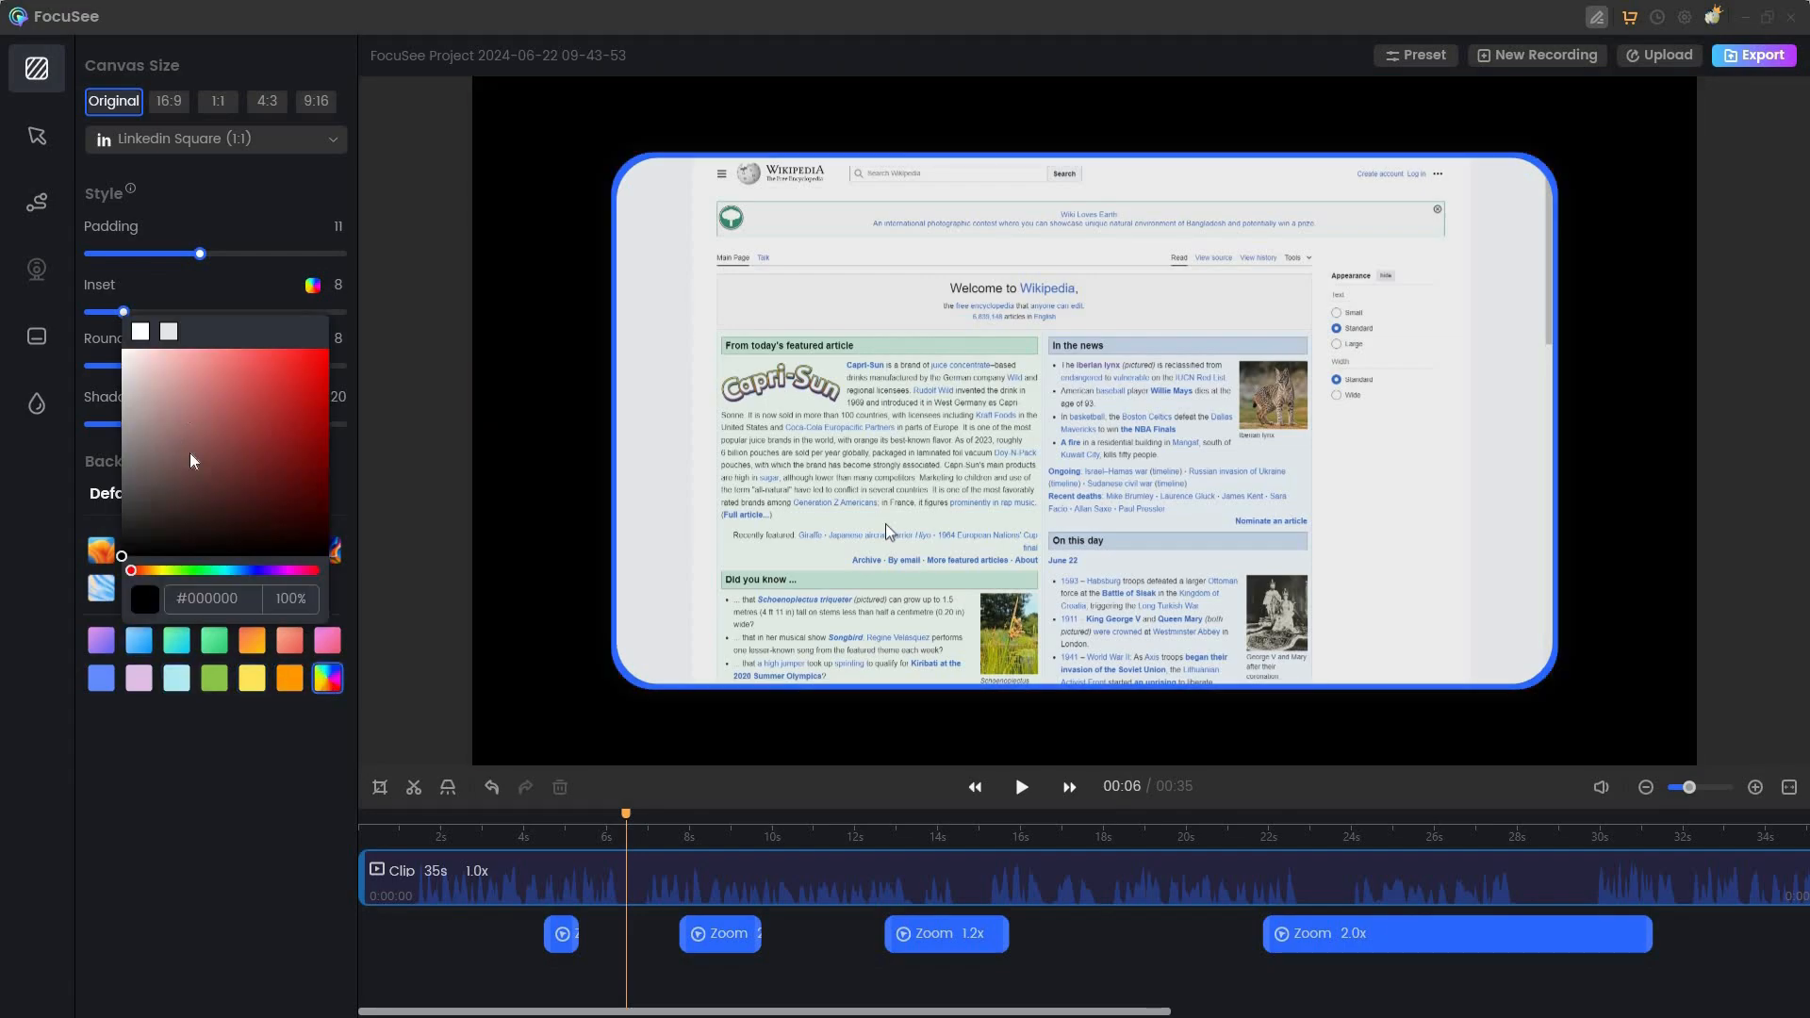
pyautogui.click(251, 679)
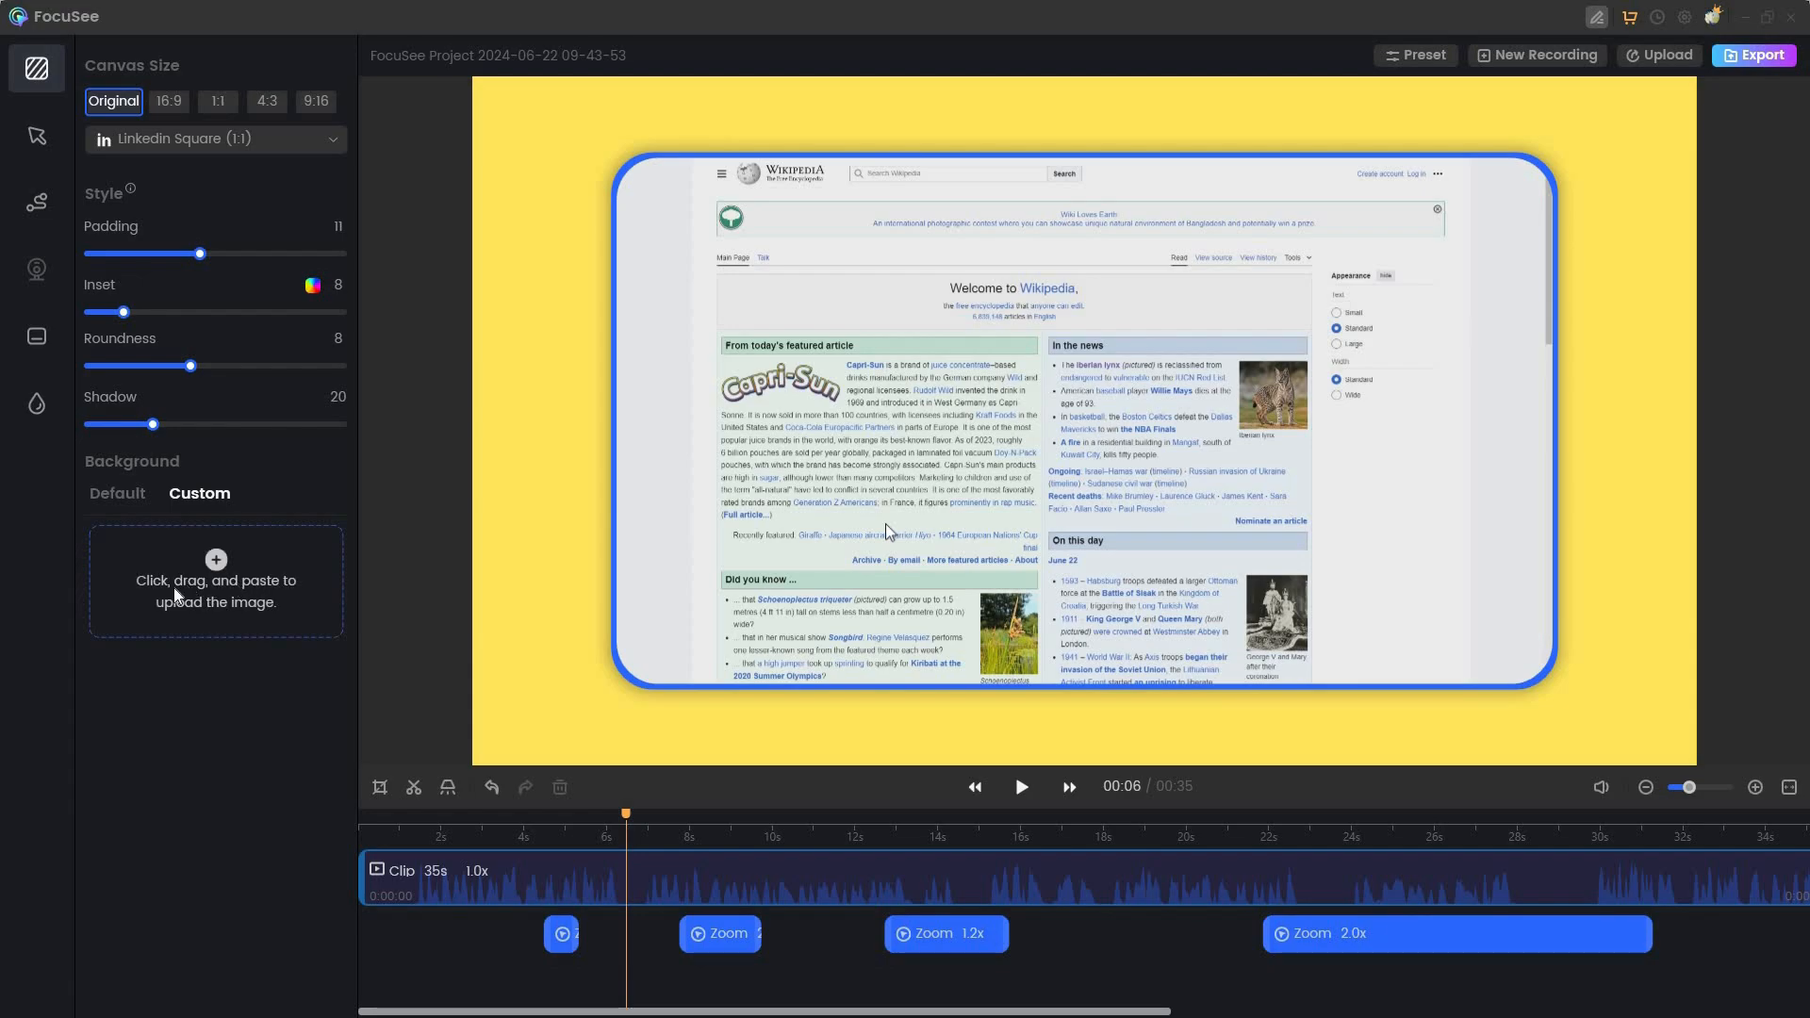
pyautogui.click(118, 493)
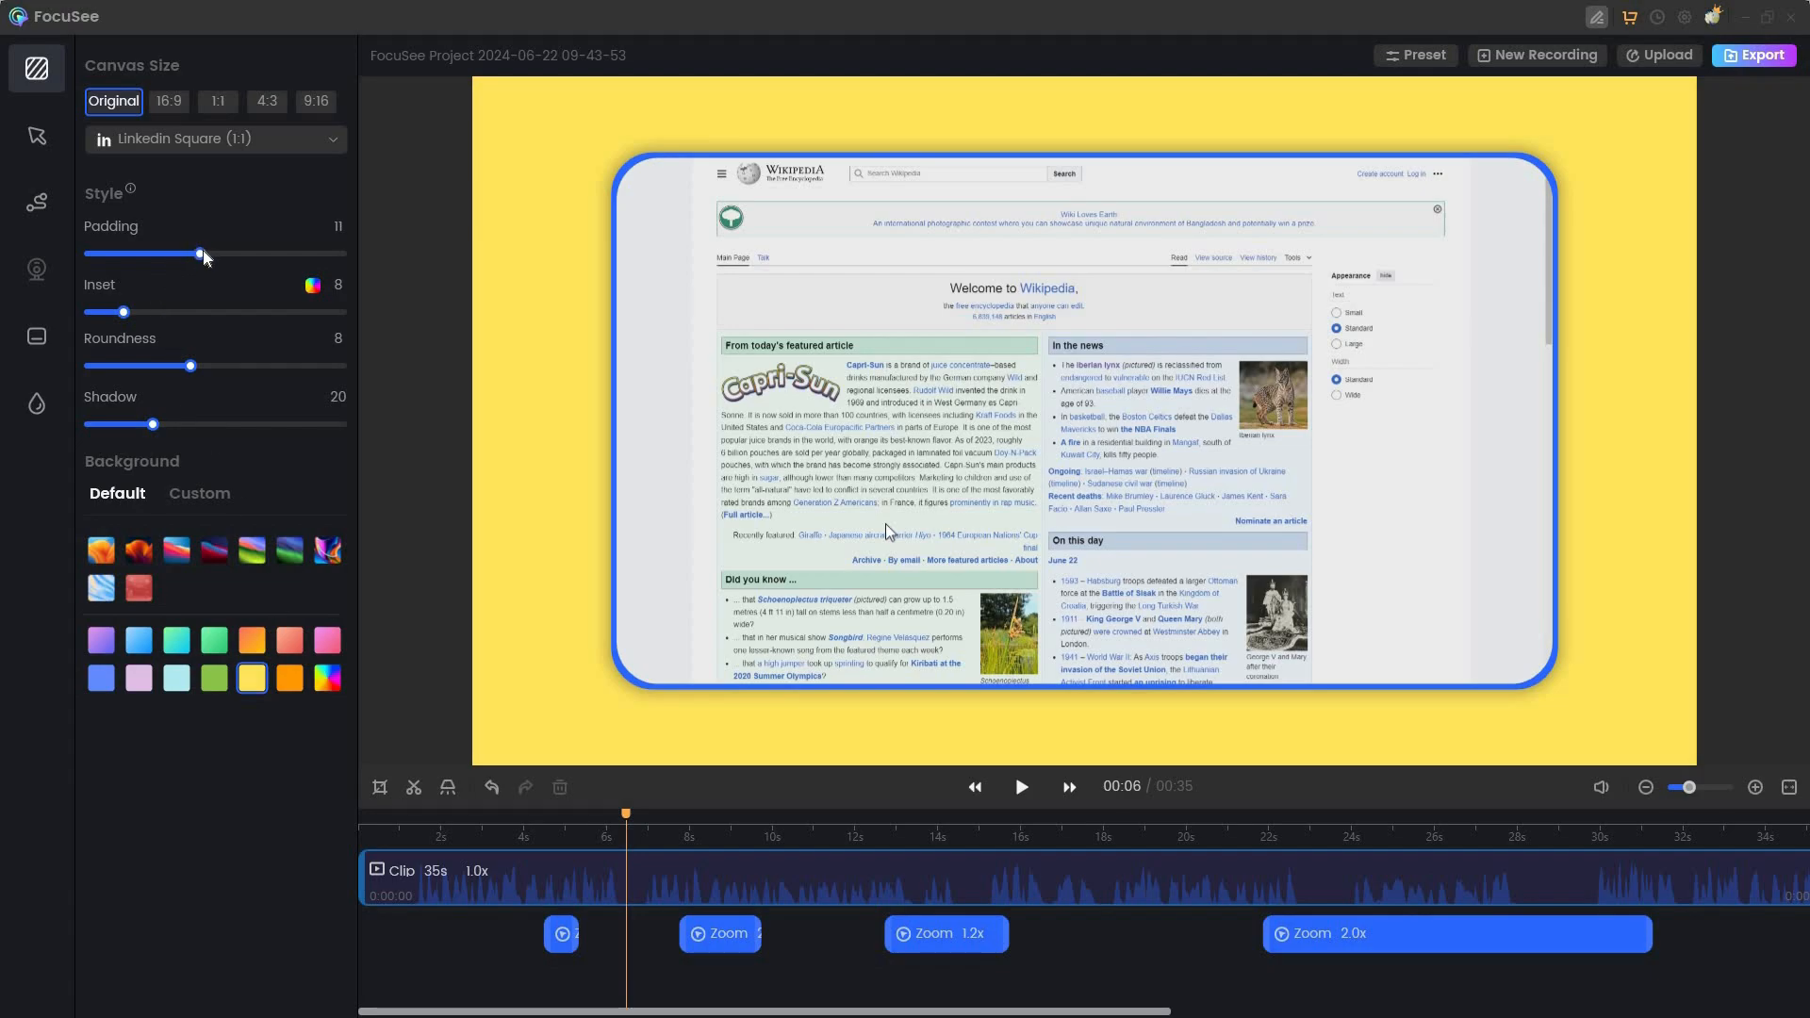
# - Set the video's padding, inset and roundness all to 0
pyautogui.moveTo(201, 255); pyautogui.dragTo(89, 254)
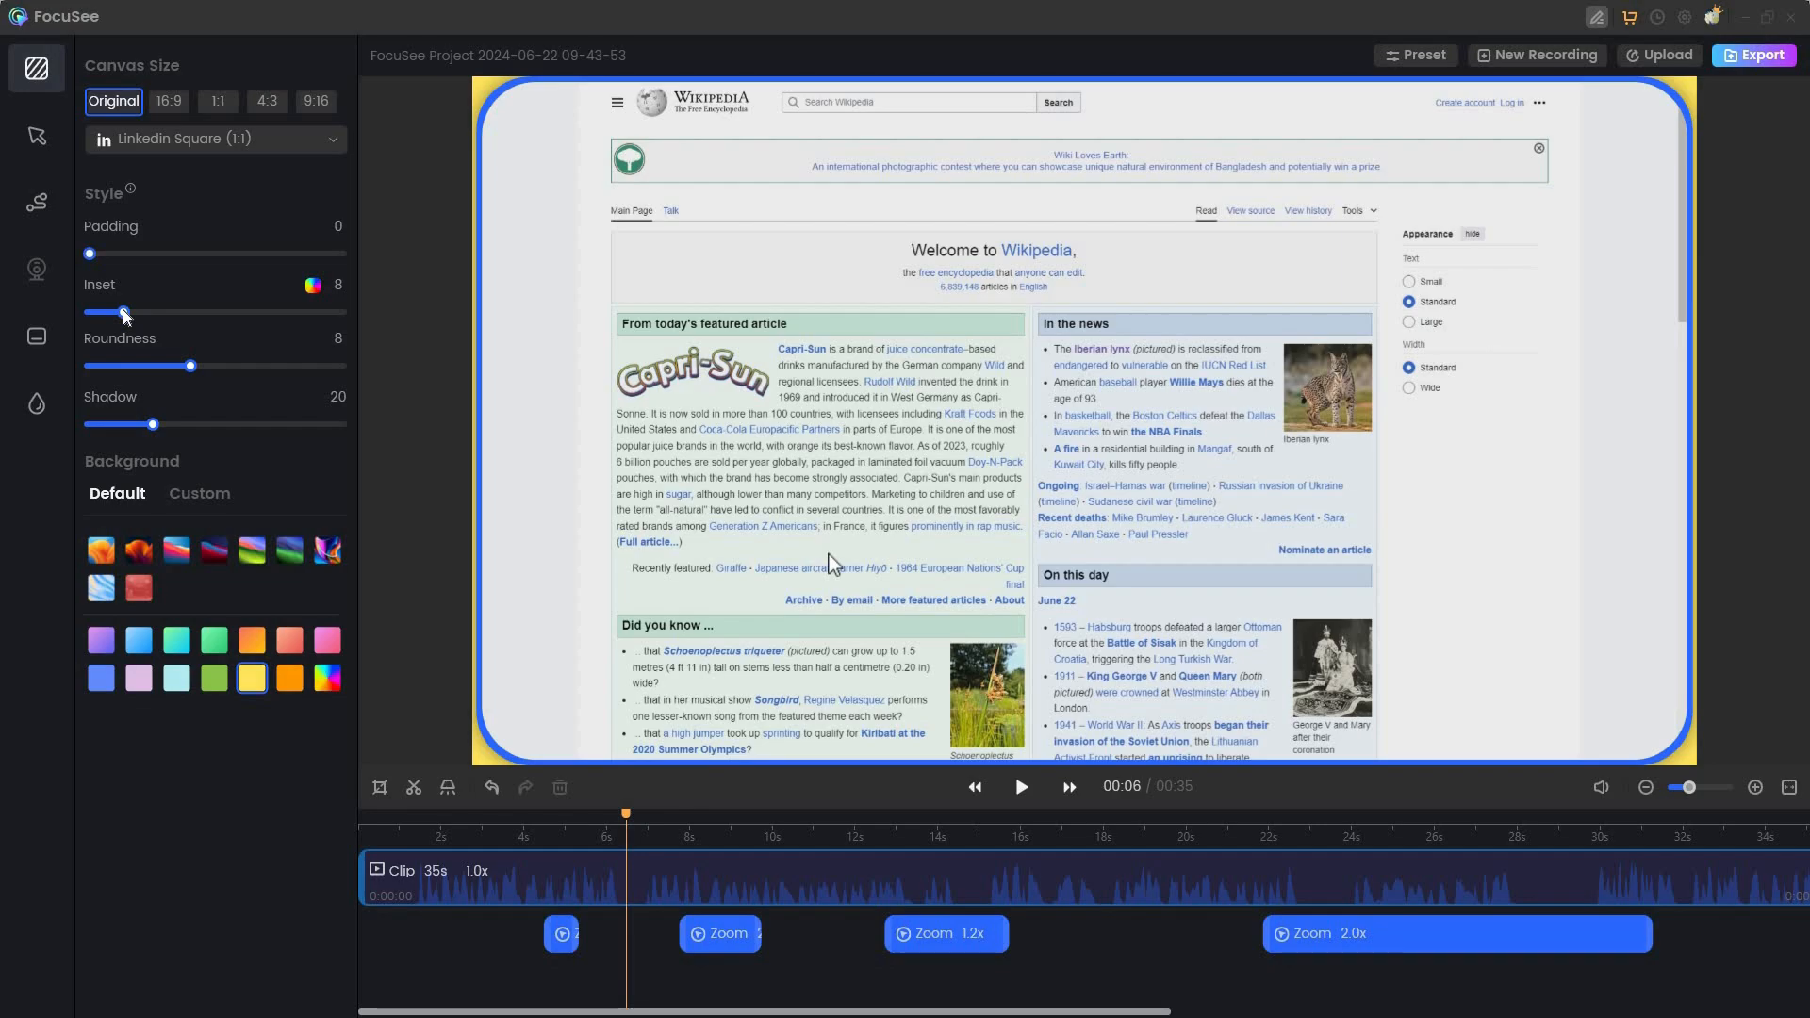
pyautogui.moveTo(129, 313); pyautogui.dragTo(47, 317)
pyautogui.moveTo(192, 367); pyautogui.dragTo(70, 369)
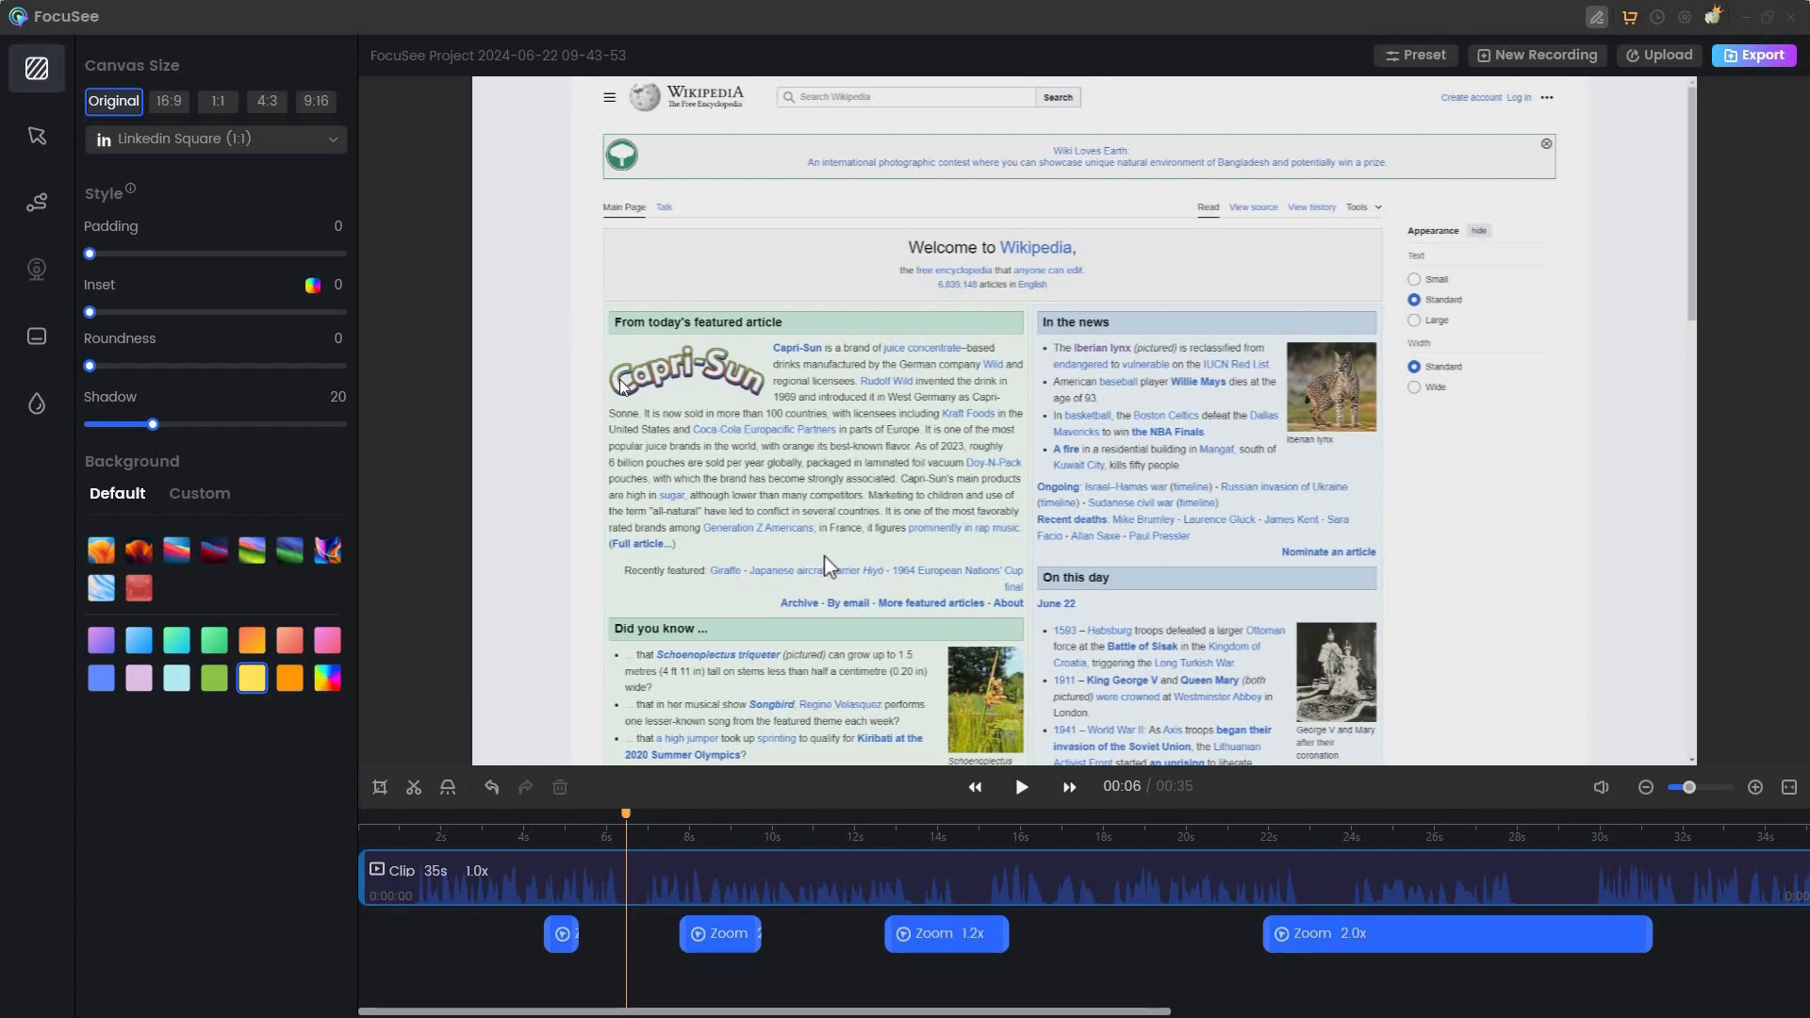
# - Set the cursor style to the black arrow with a yellow outline, trying other styles first, and its size to 4.0x
pyautogui.click(39, 139)
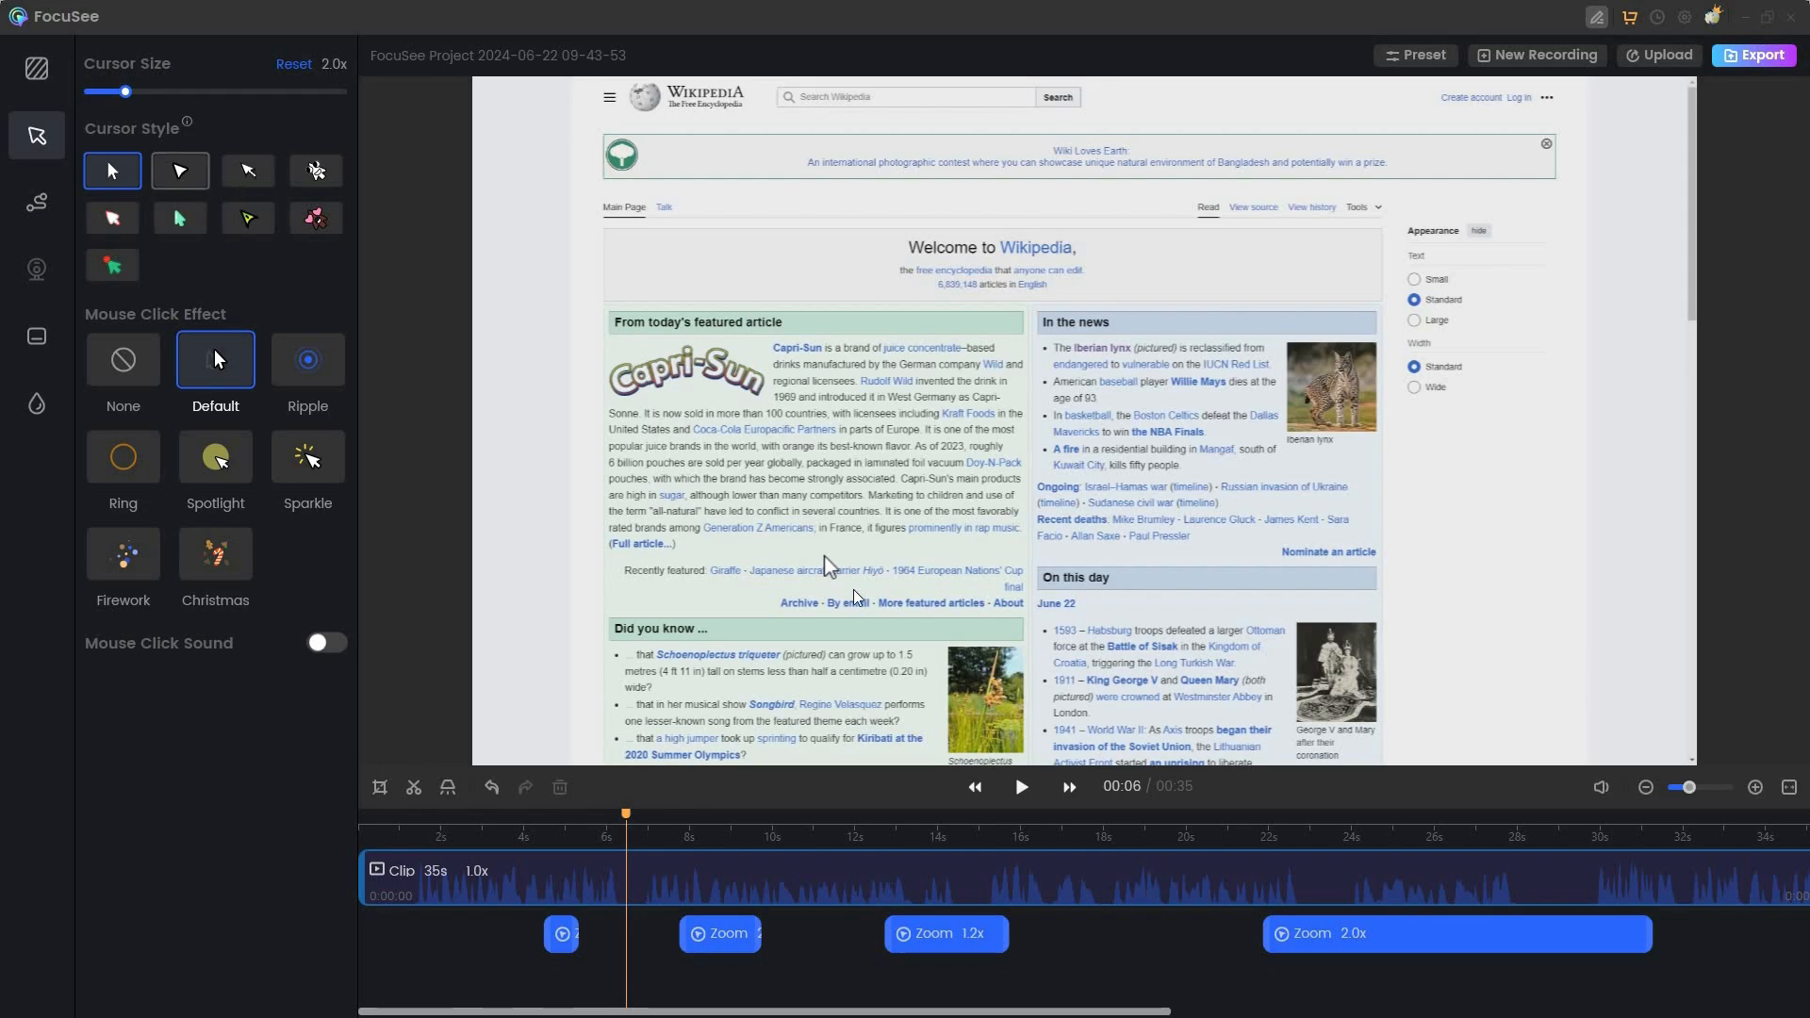
pyautogui.click(180, 170)
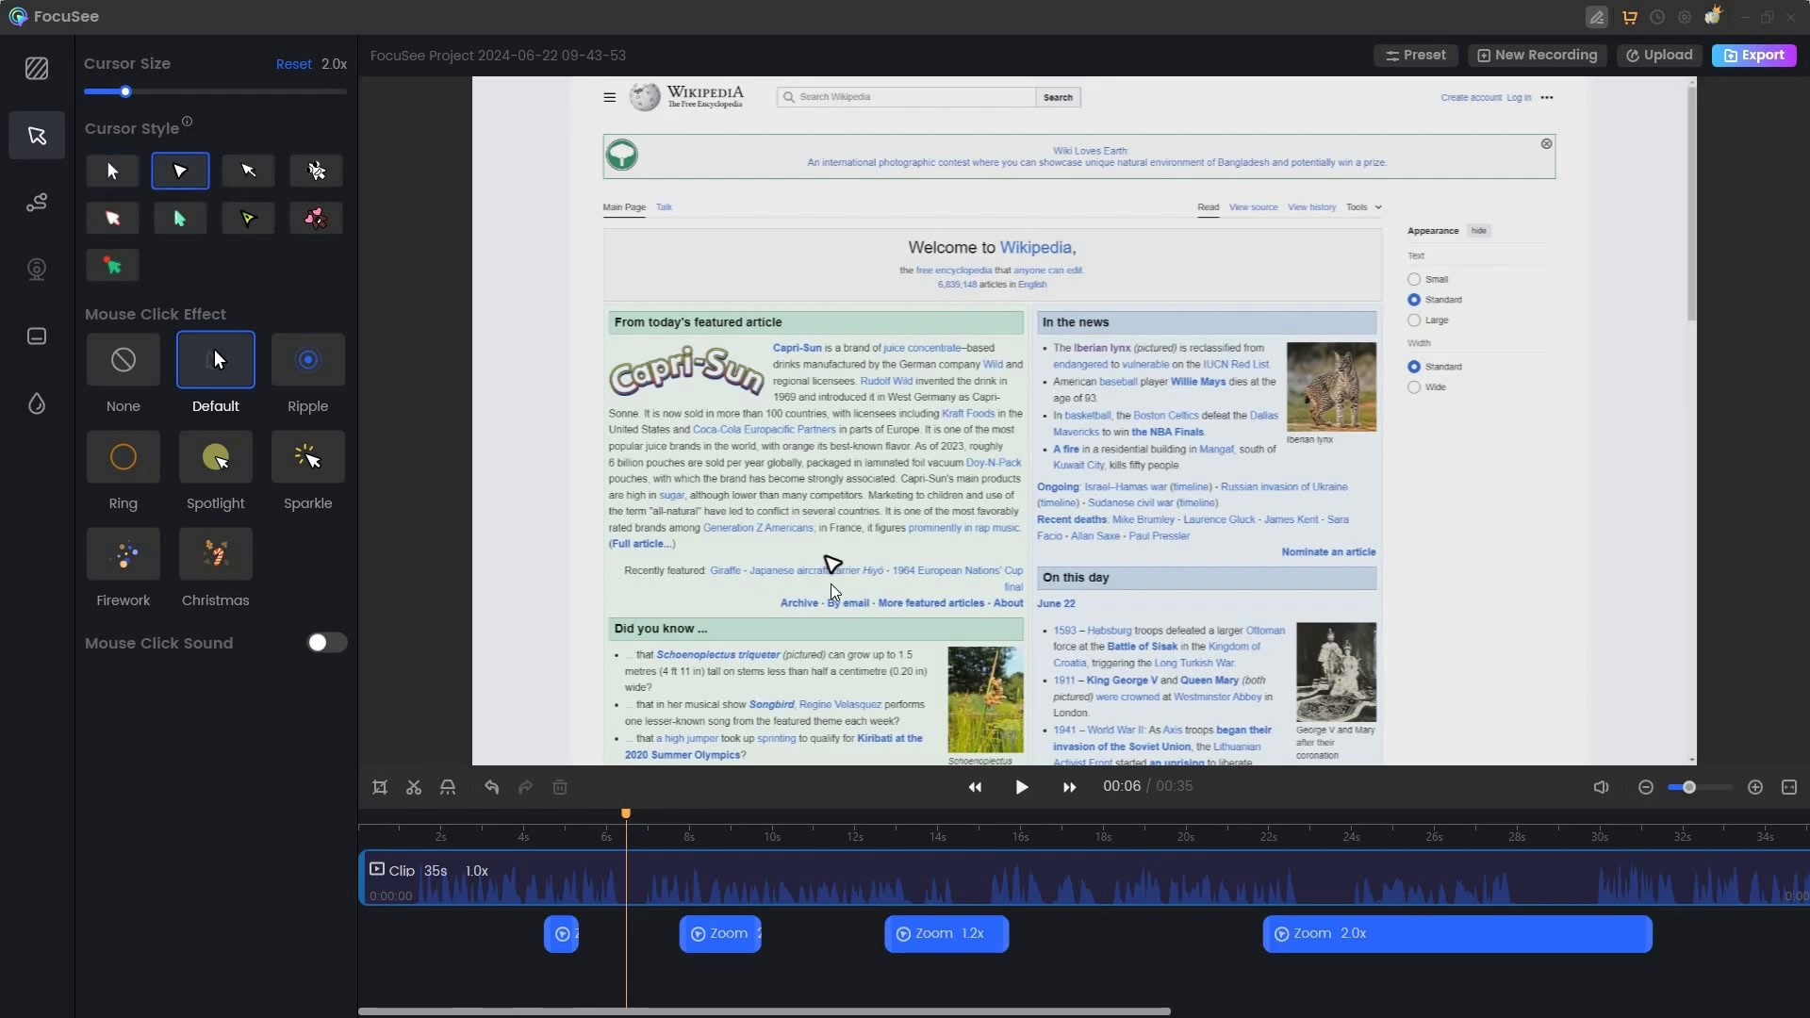
pyautogui.click(245, 175)
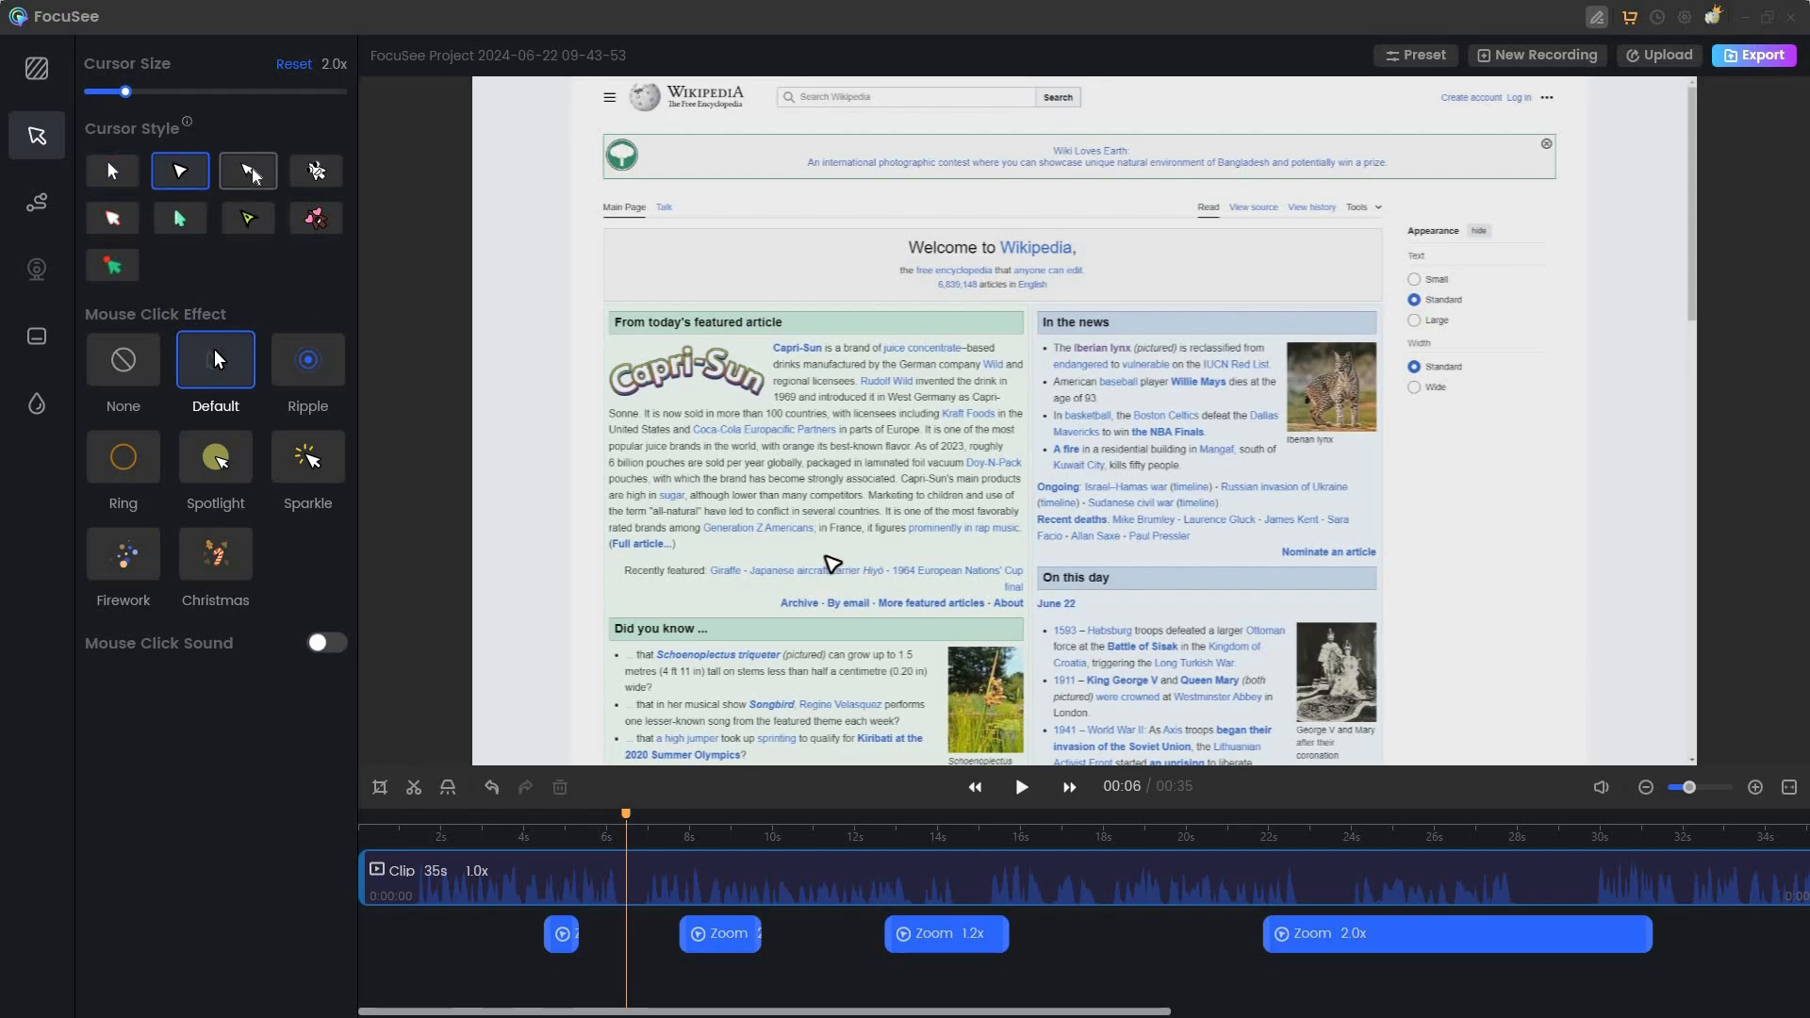
pyautogui.click(320, 184)
pyautogui.click(315, 225)
pyautogui.click(253, 225)
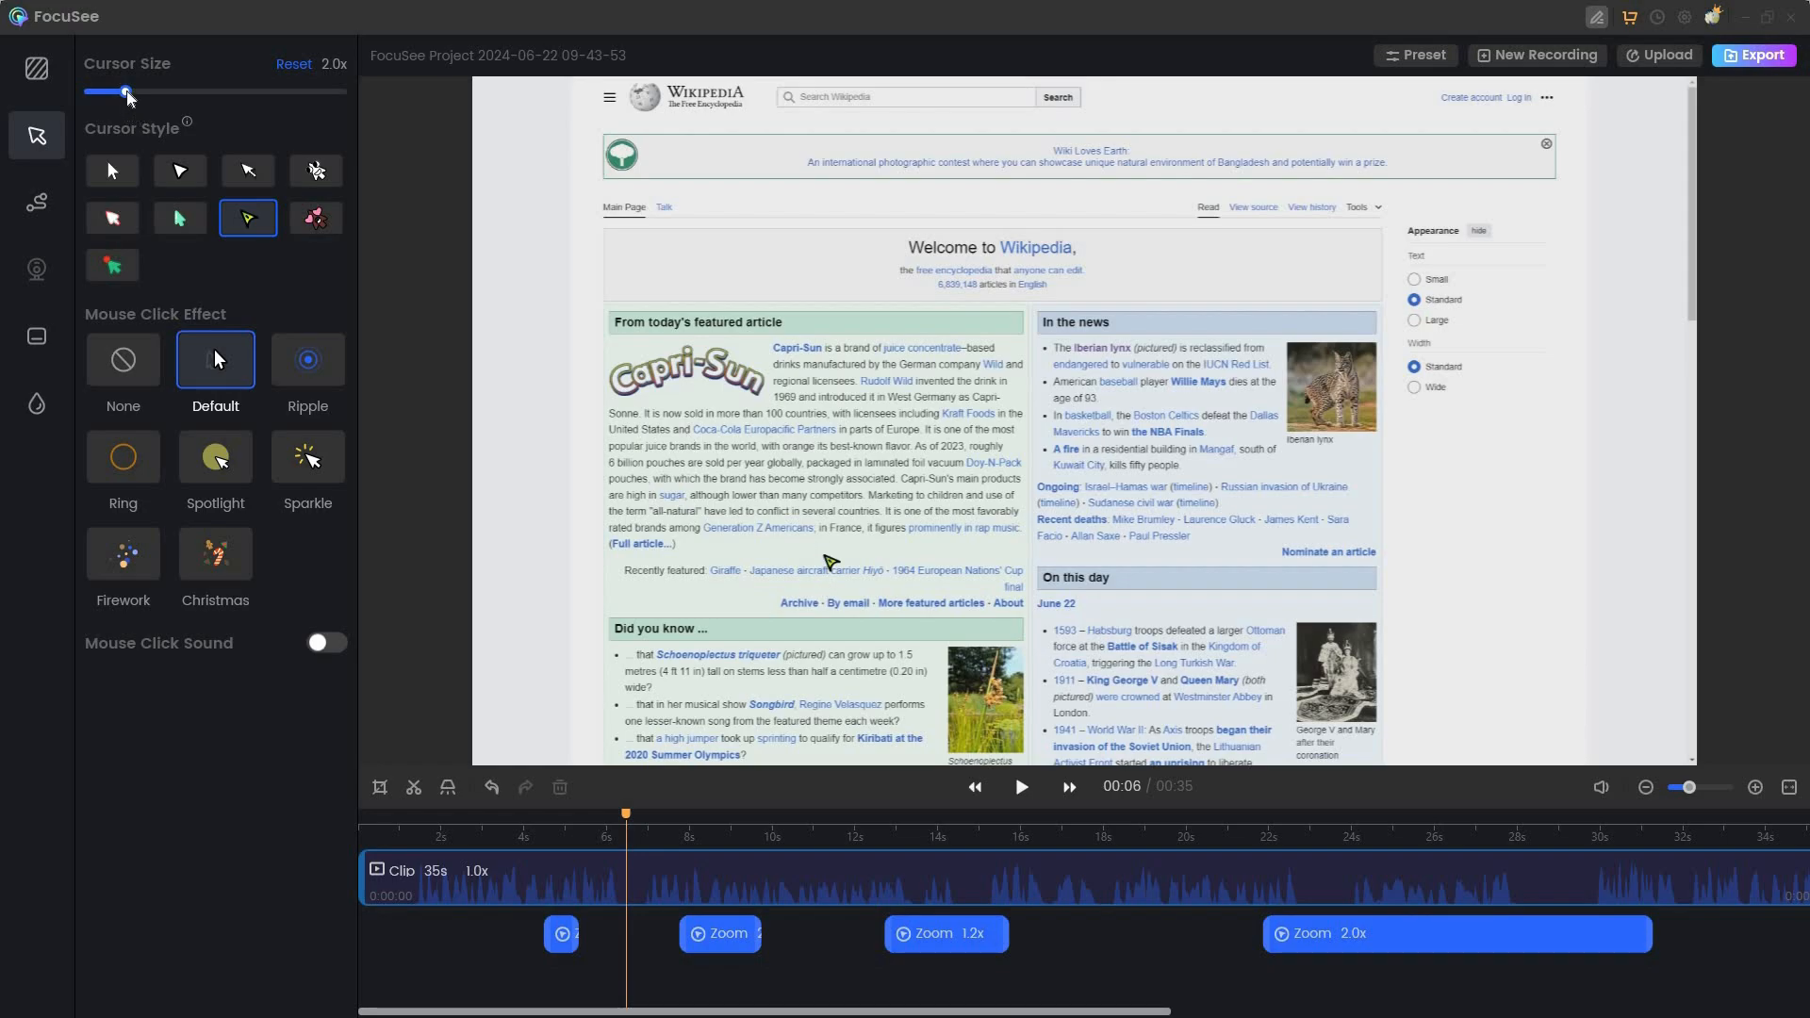
pyautogui.click(197, 94)
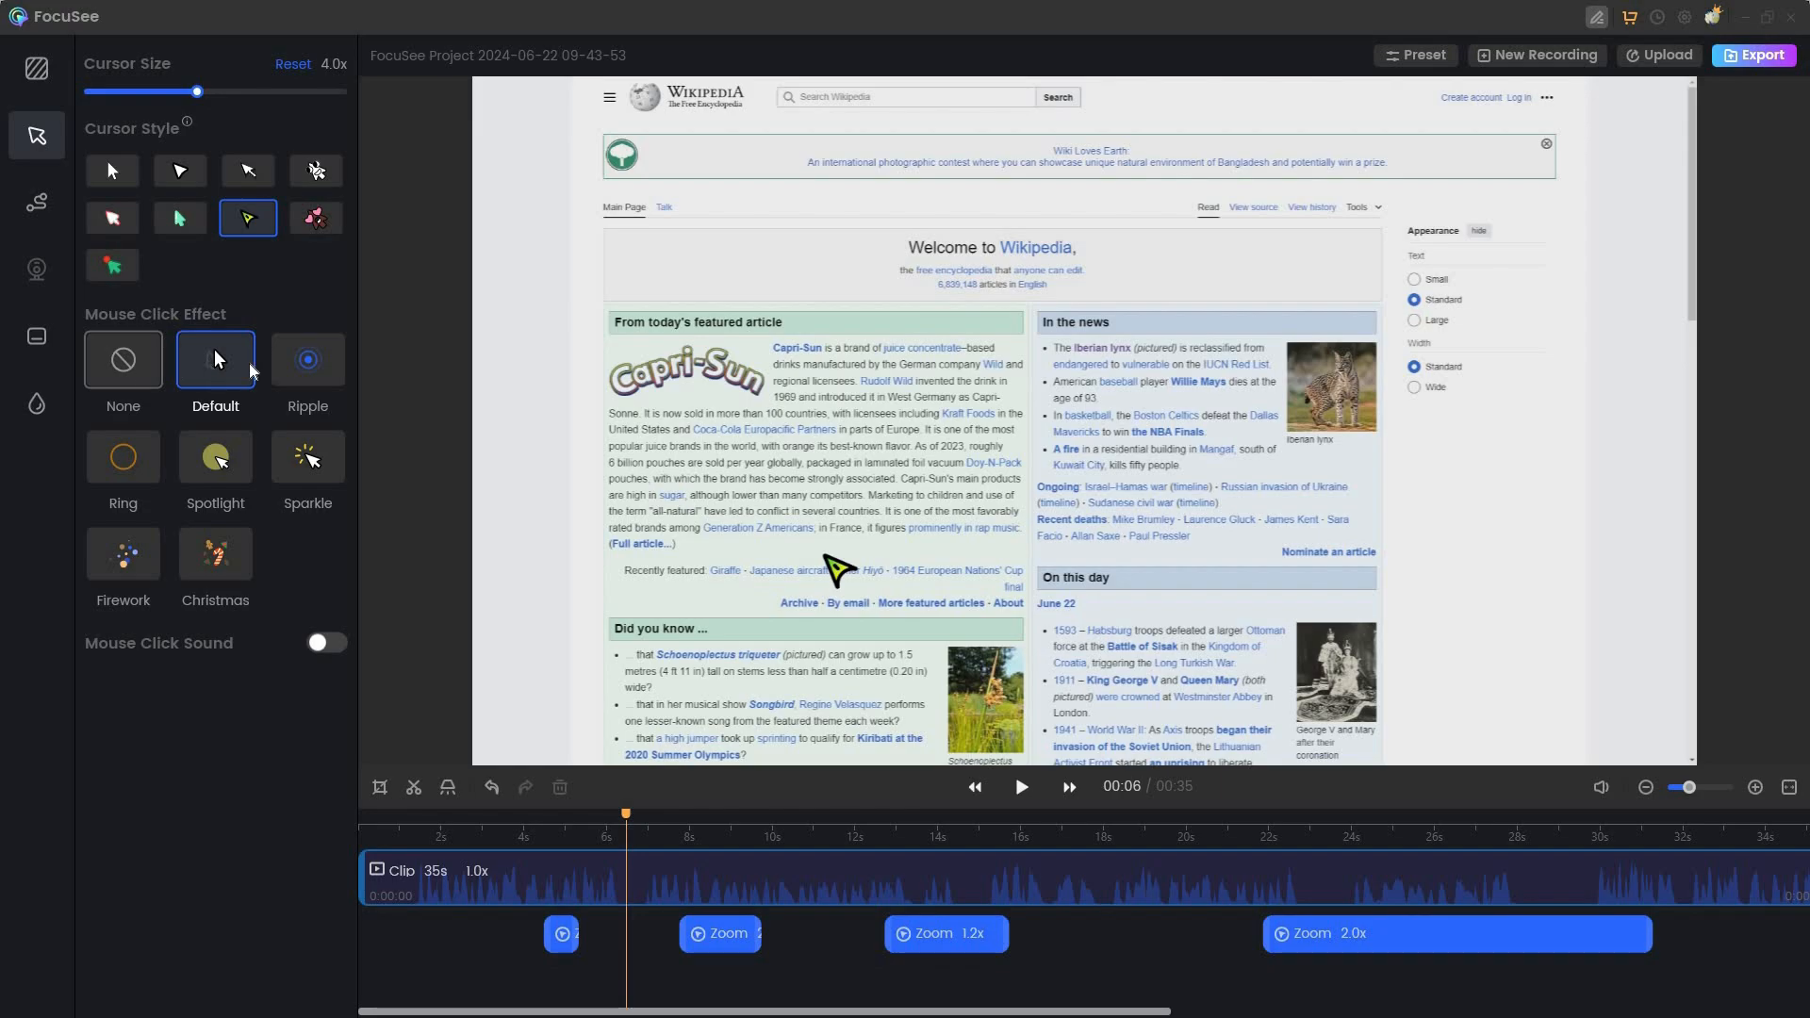
# - Set the mouse click effect to Ripple and play the clip from about 3 and 6 seconds to preview it
pyautogui.click(316, 375)
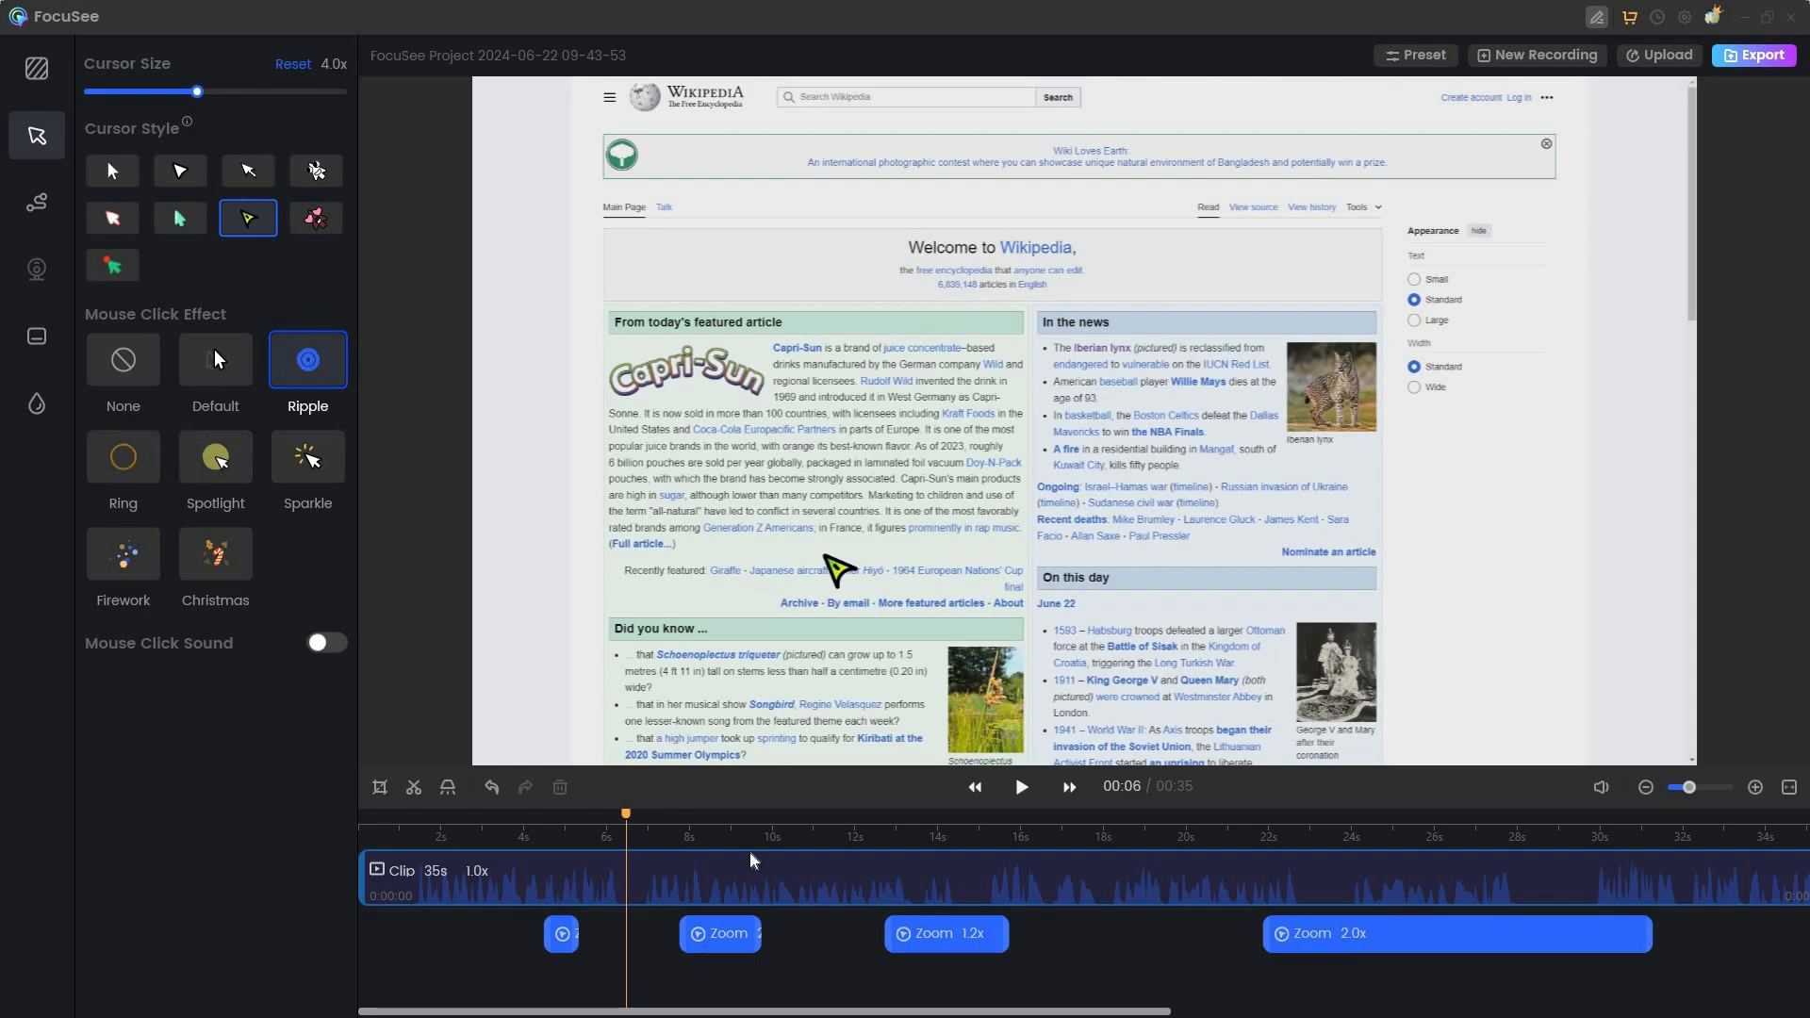
pyautogui.click(624, 814)
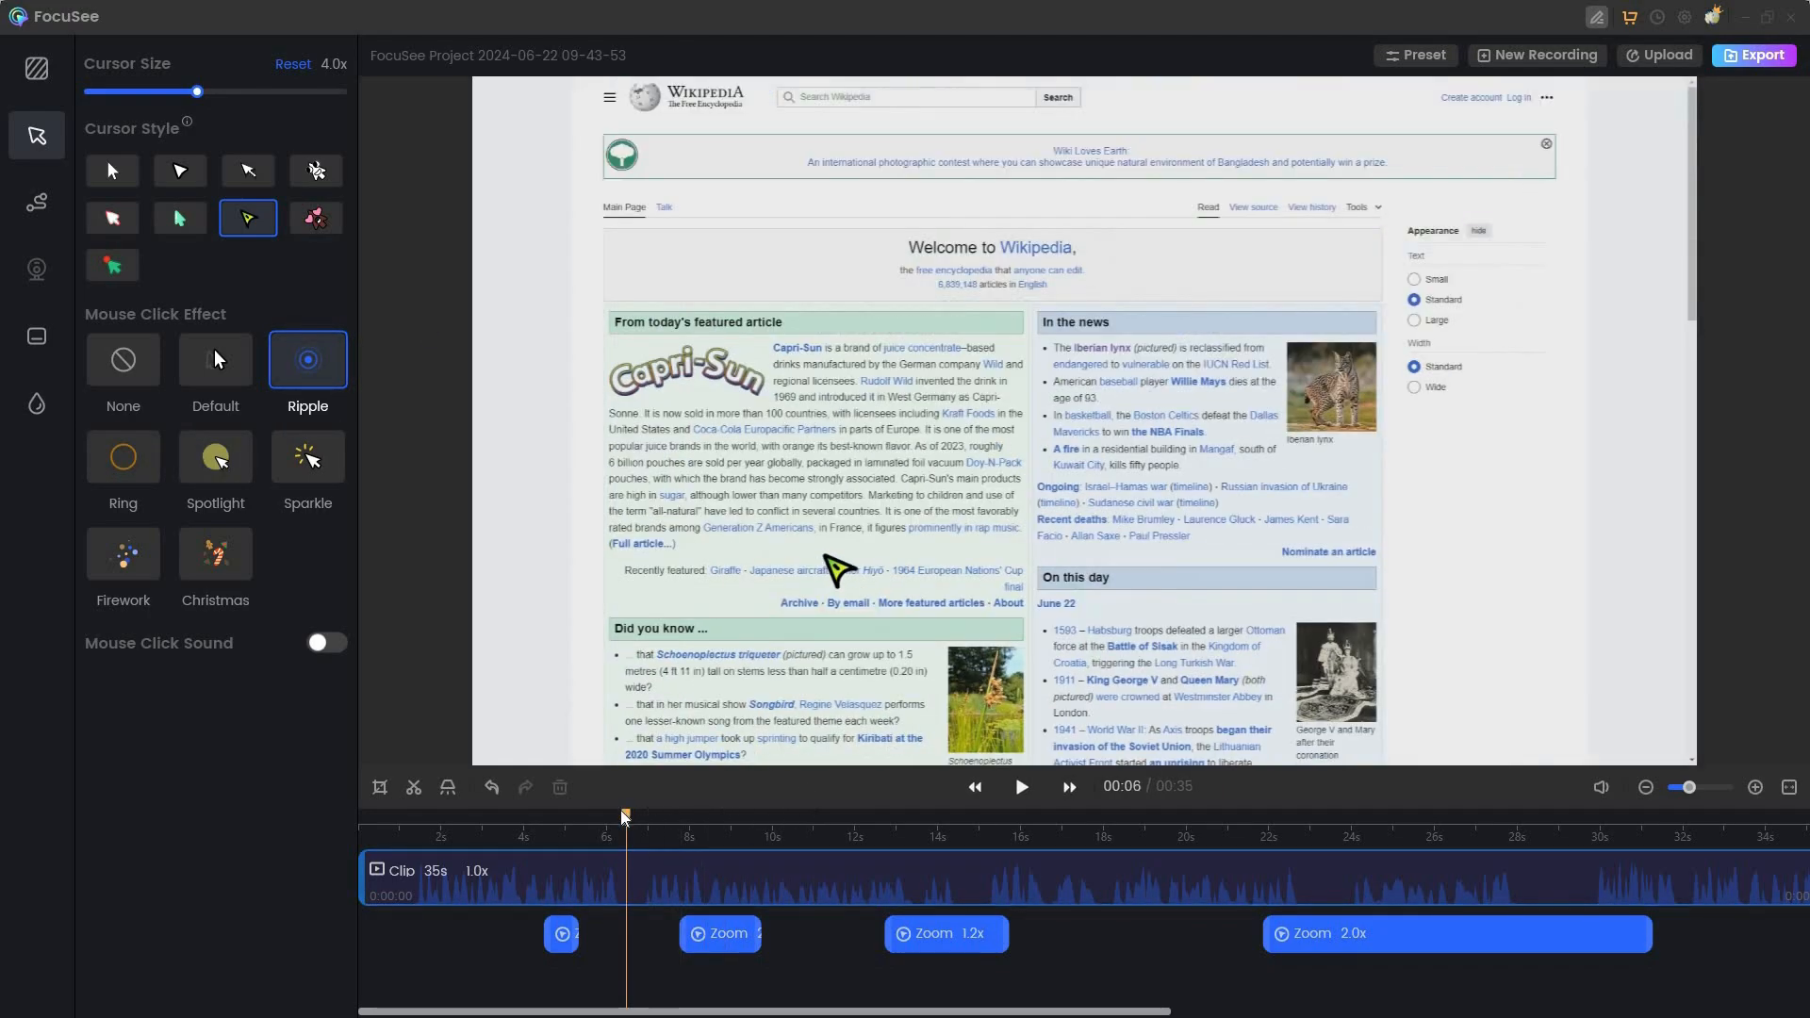
pyautogui.click(506, 854)
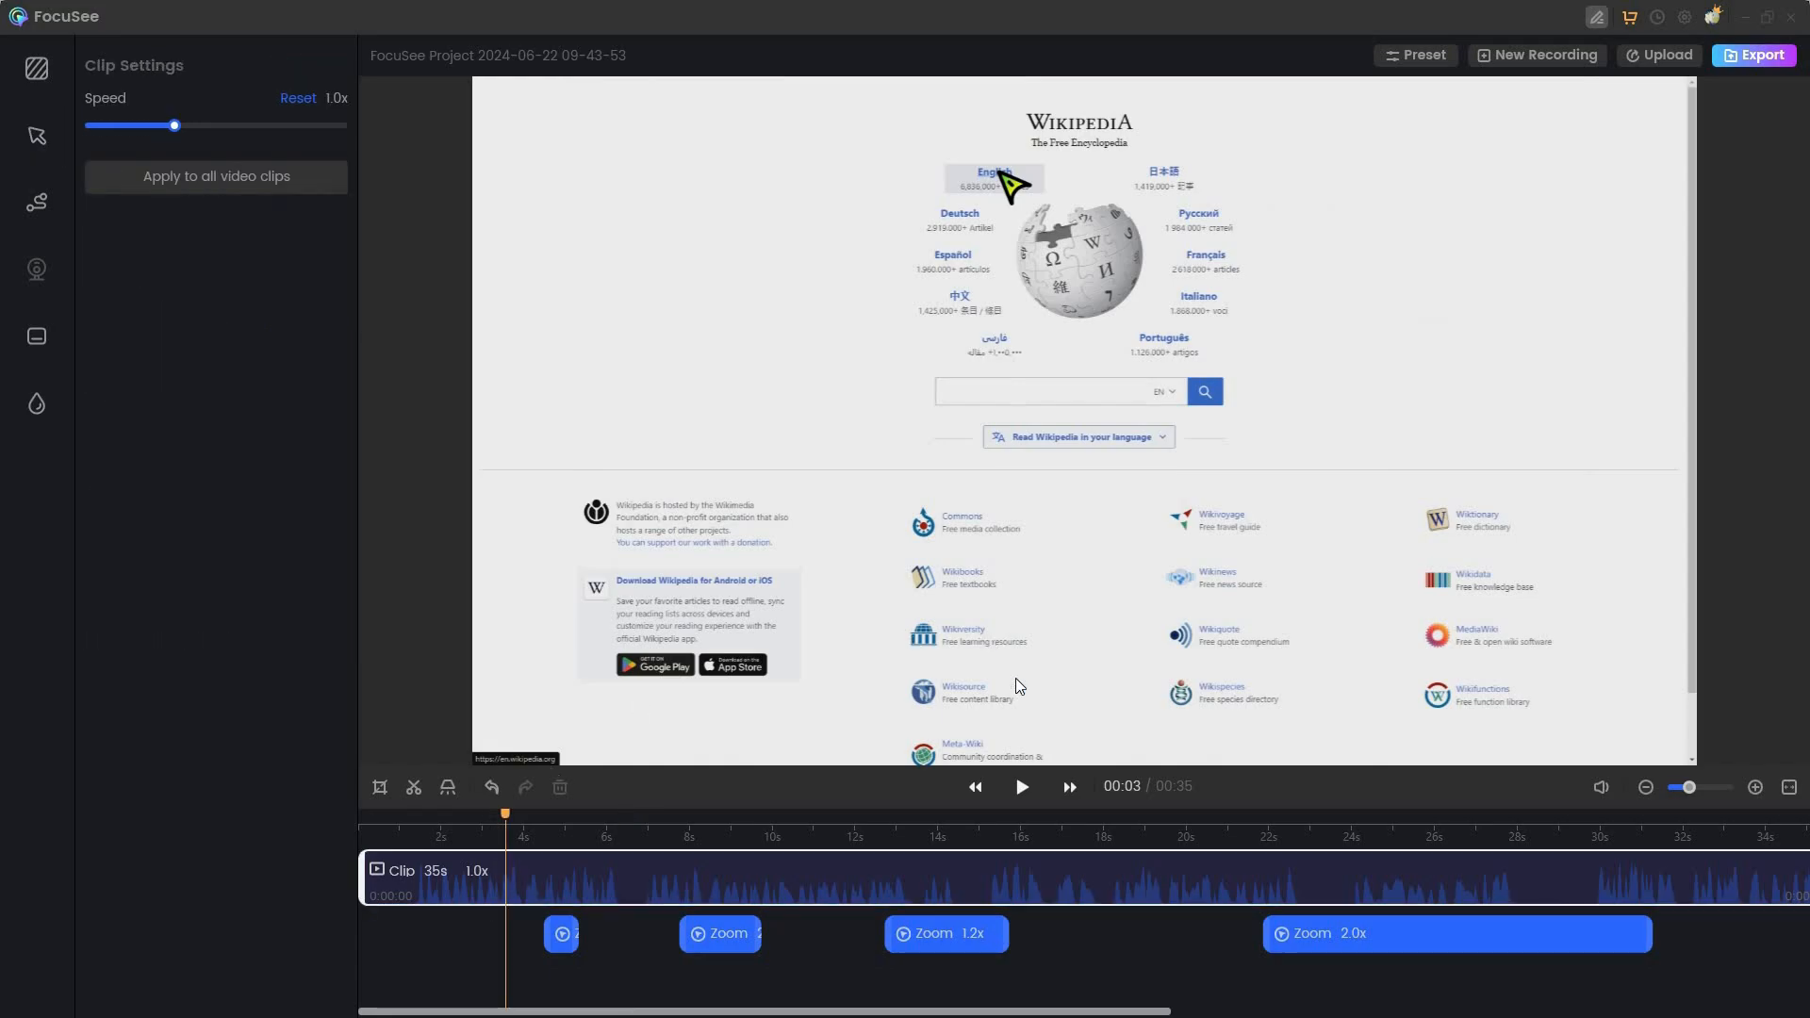
pyautogui.click(1023, 788)
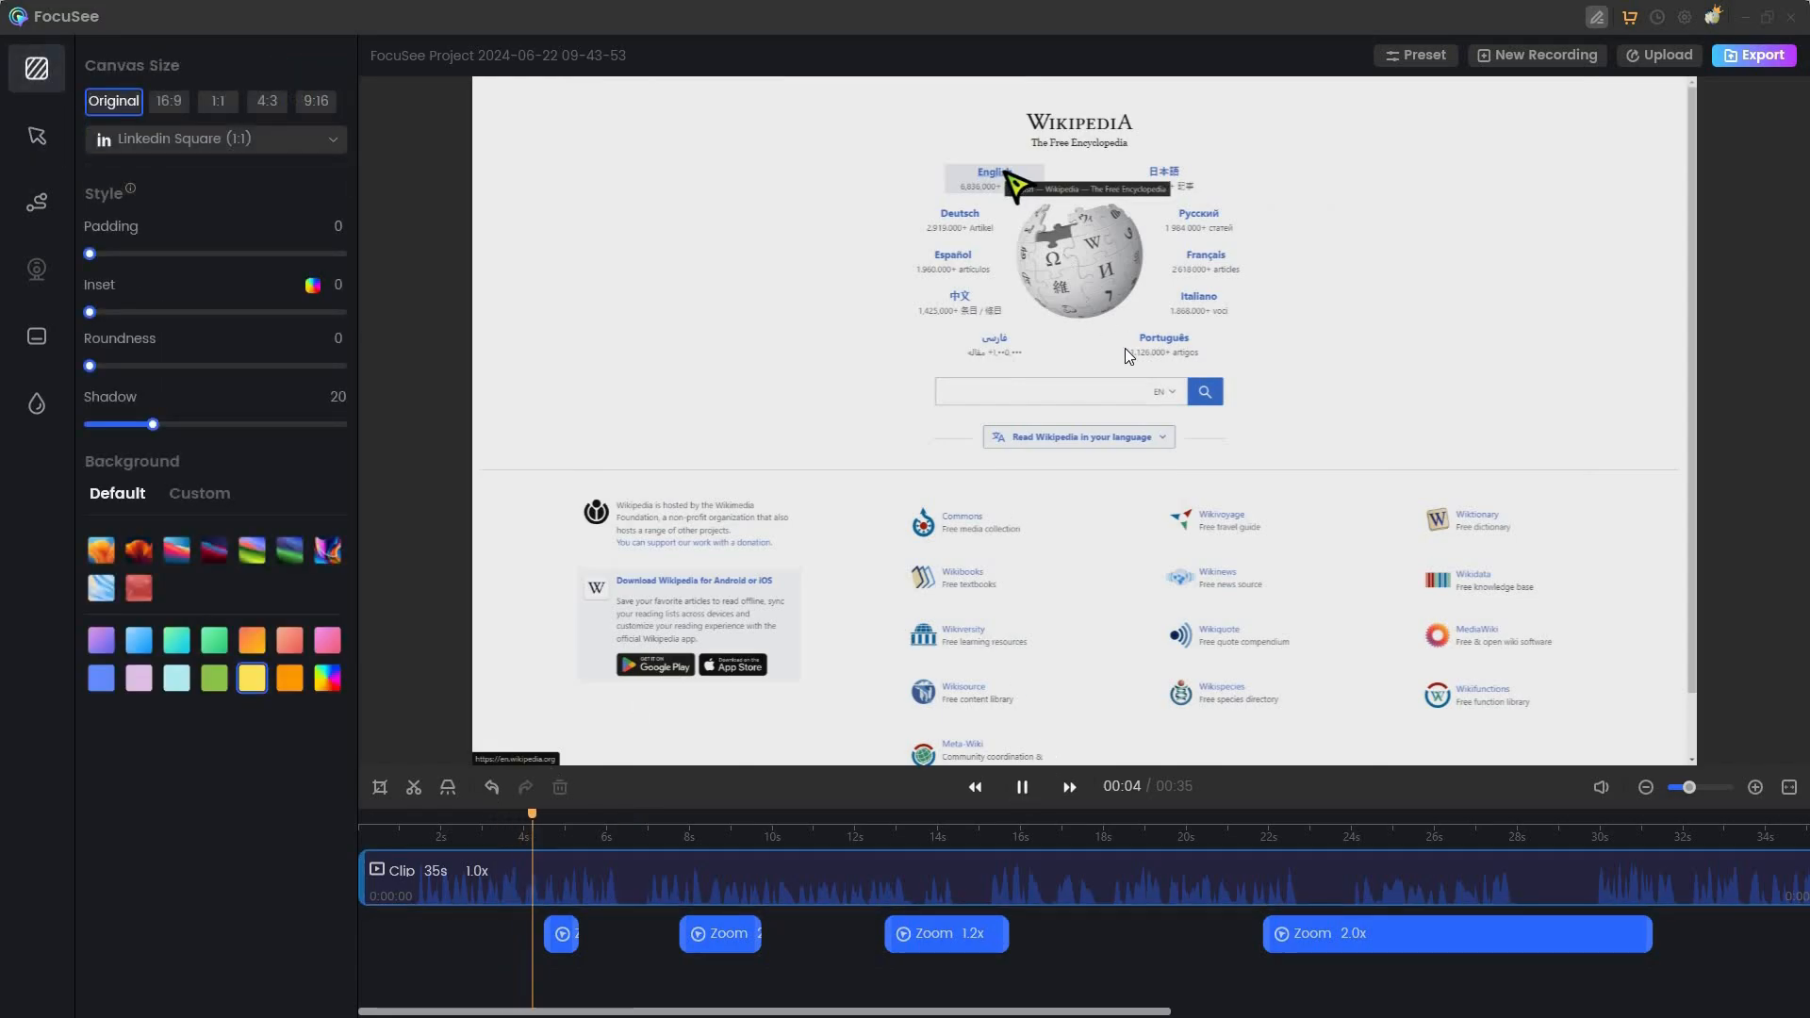
pyautogui.click(623, 809)
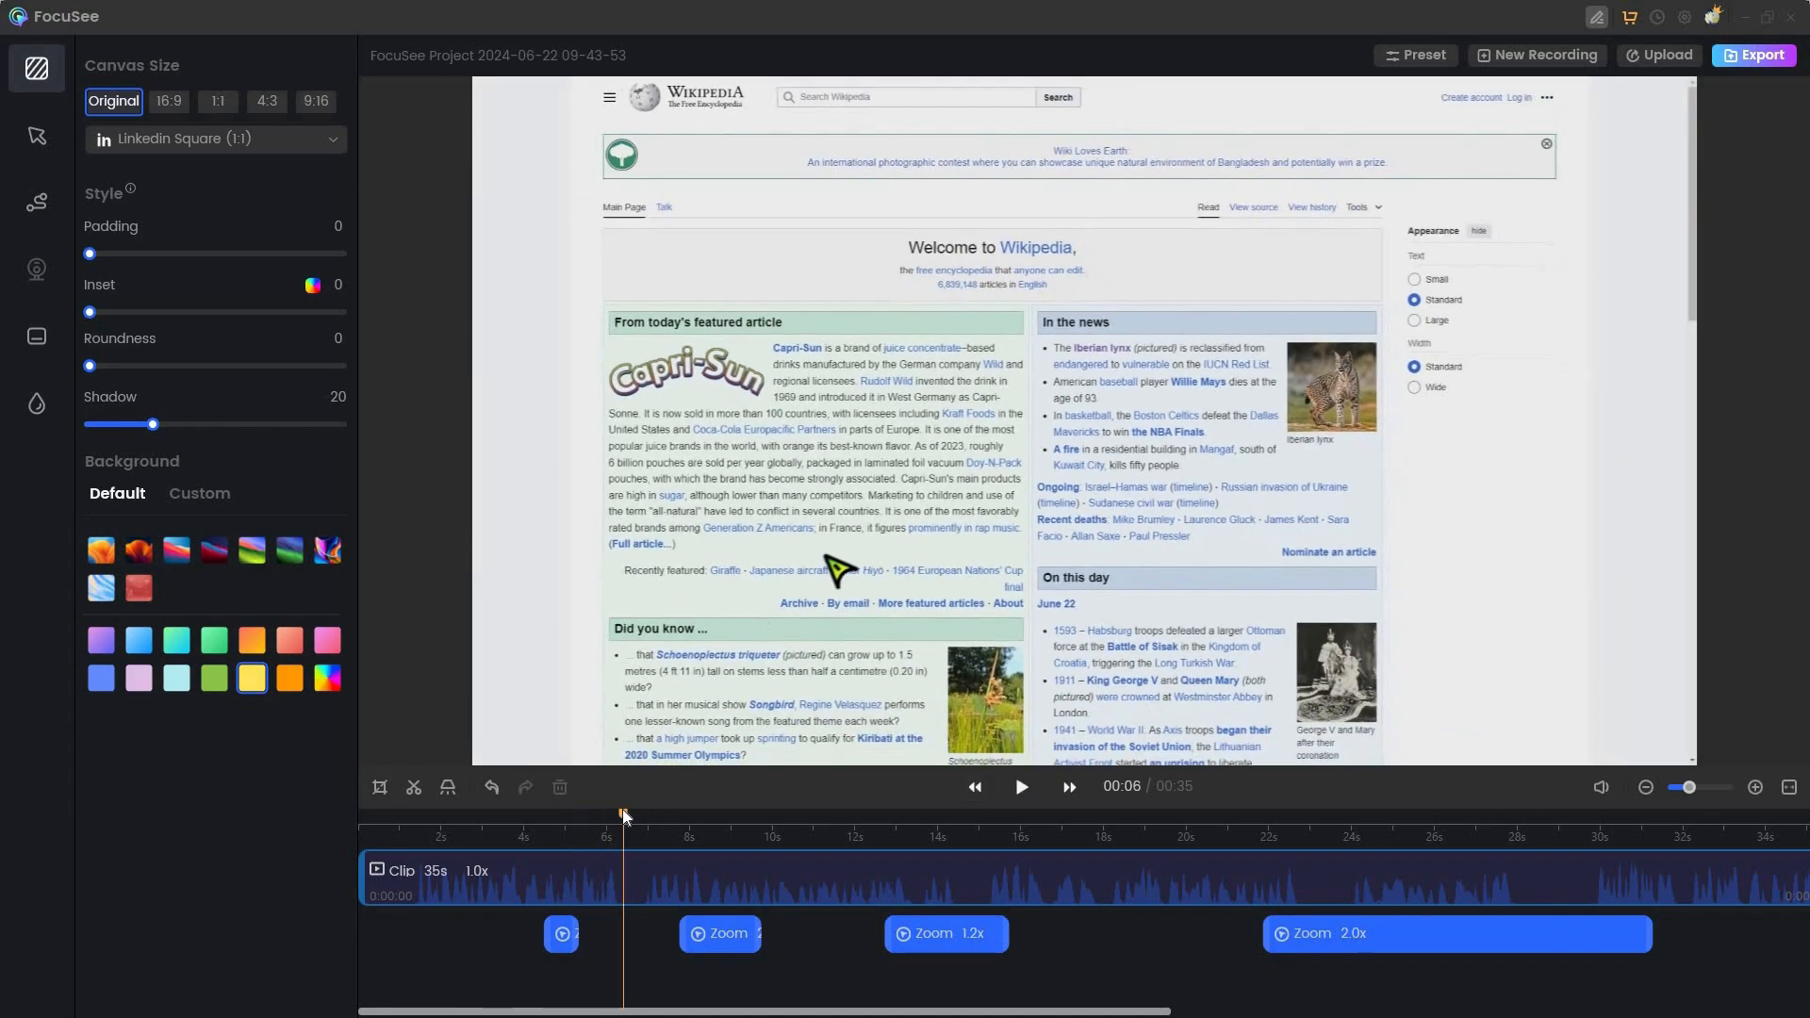
pyautogui.click(1023, 788)
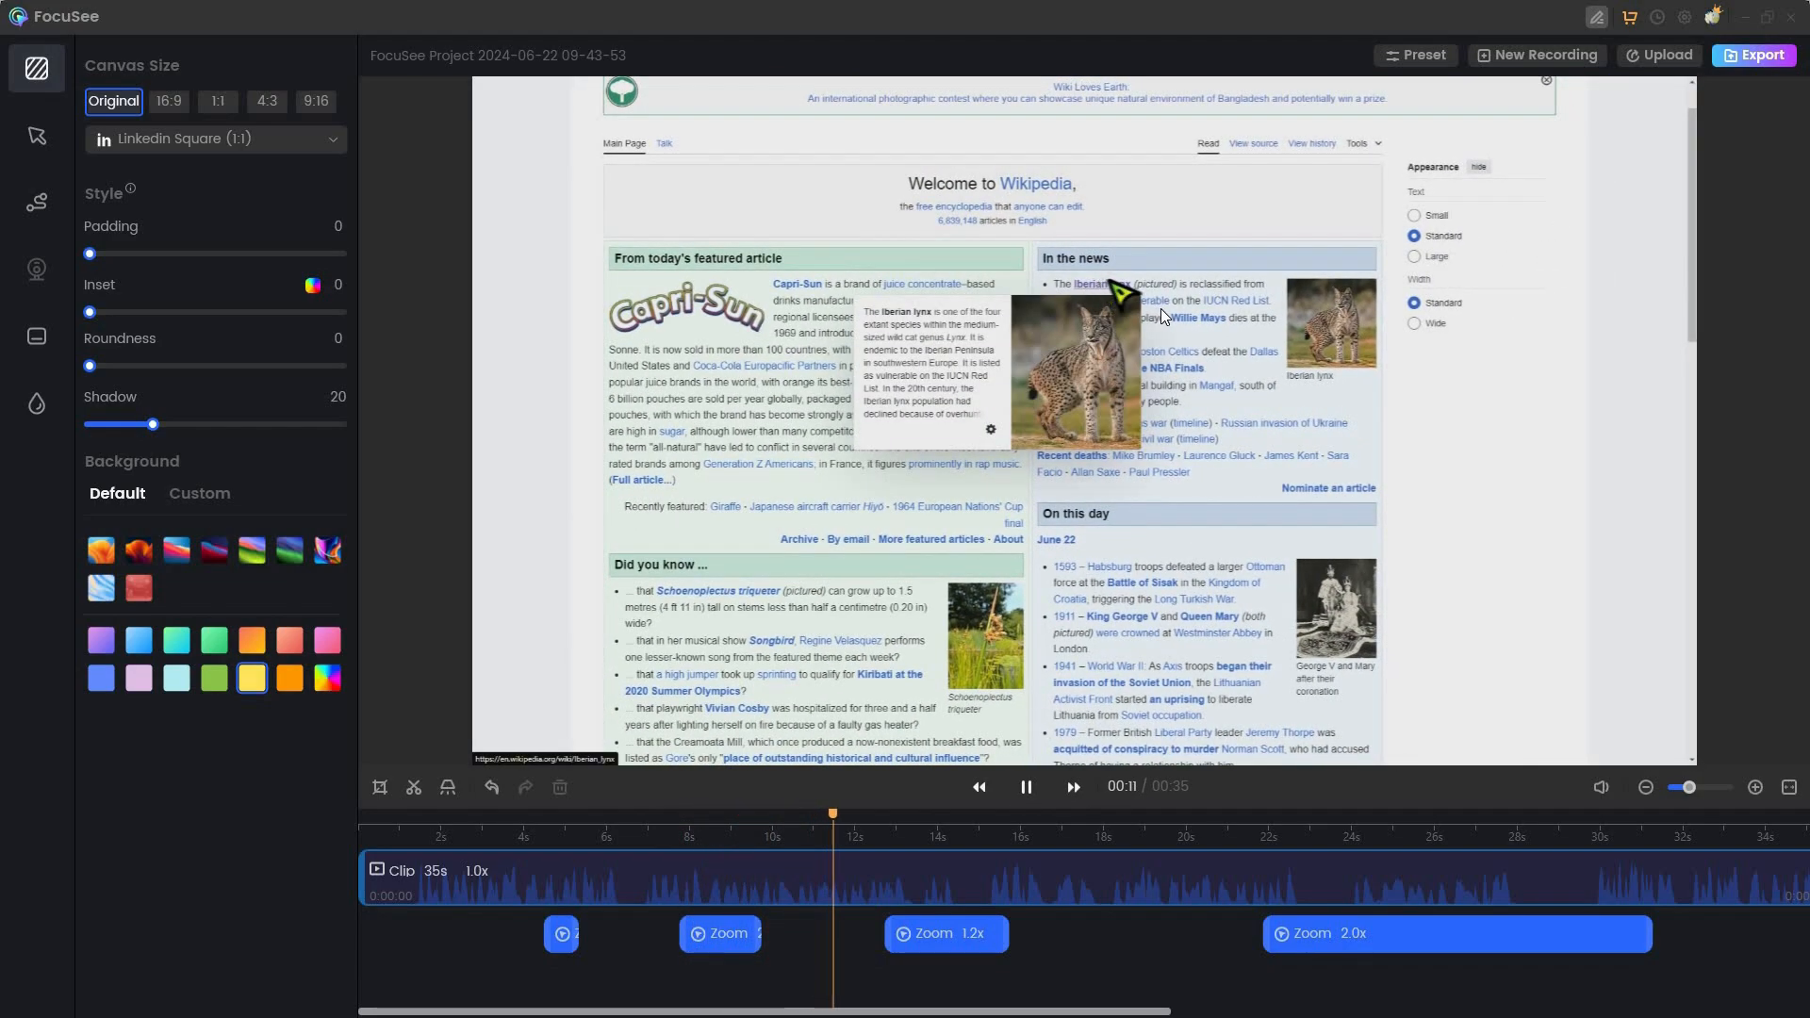
pyautogui.click(1024, 788)
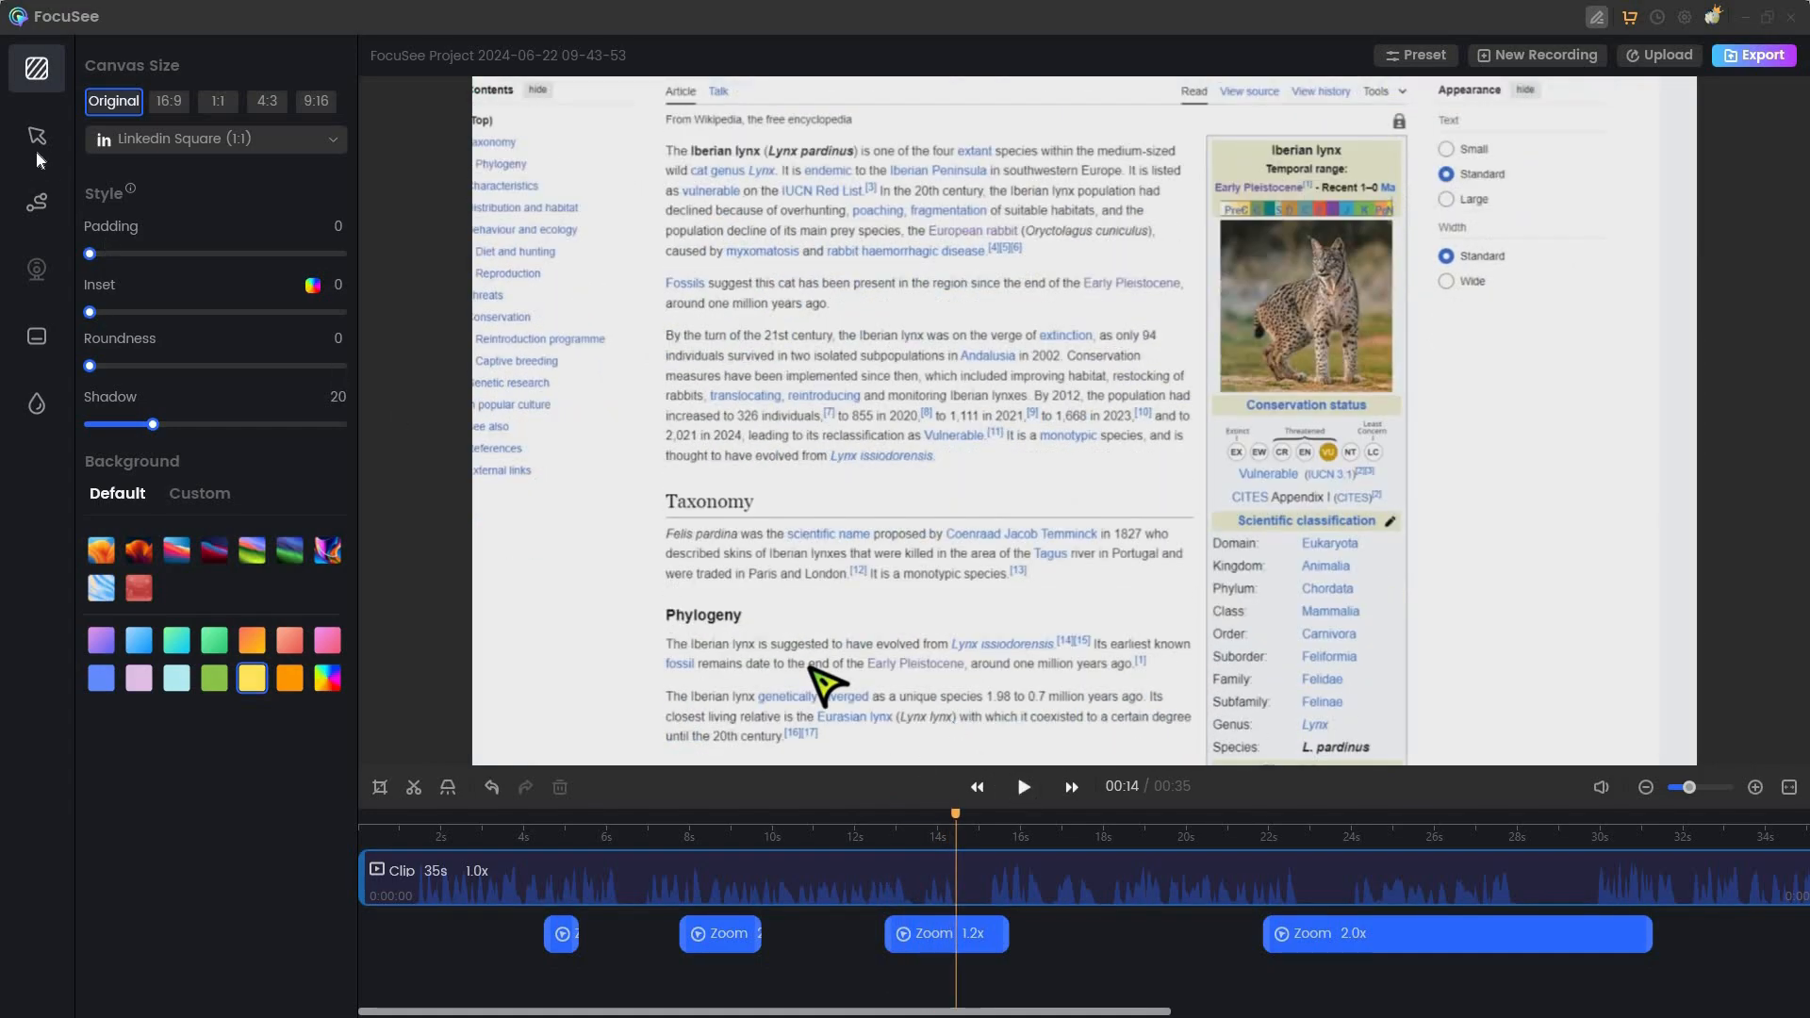
# - Try the Crisp mouse click sound by playing the clip from about 3 seconds, and turn the sound back off
pyautogui.click(37, 137)
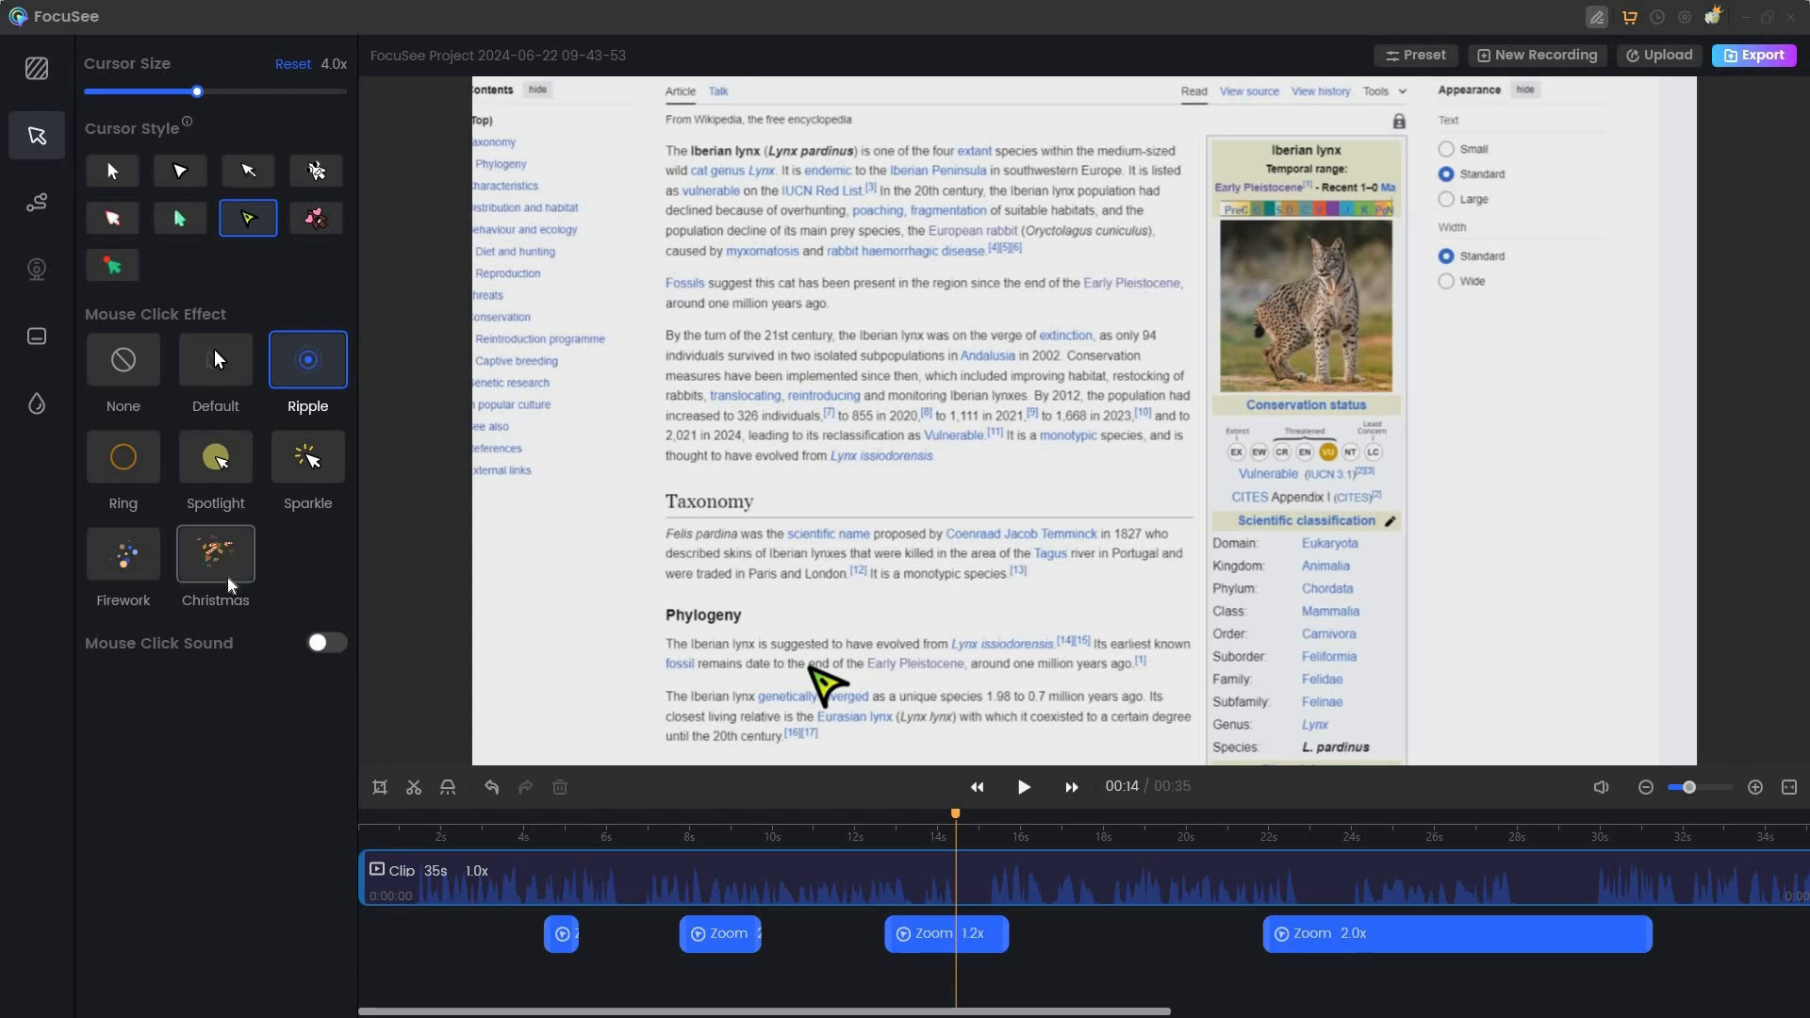
pyautogui.click(328, 644)
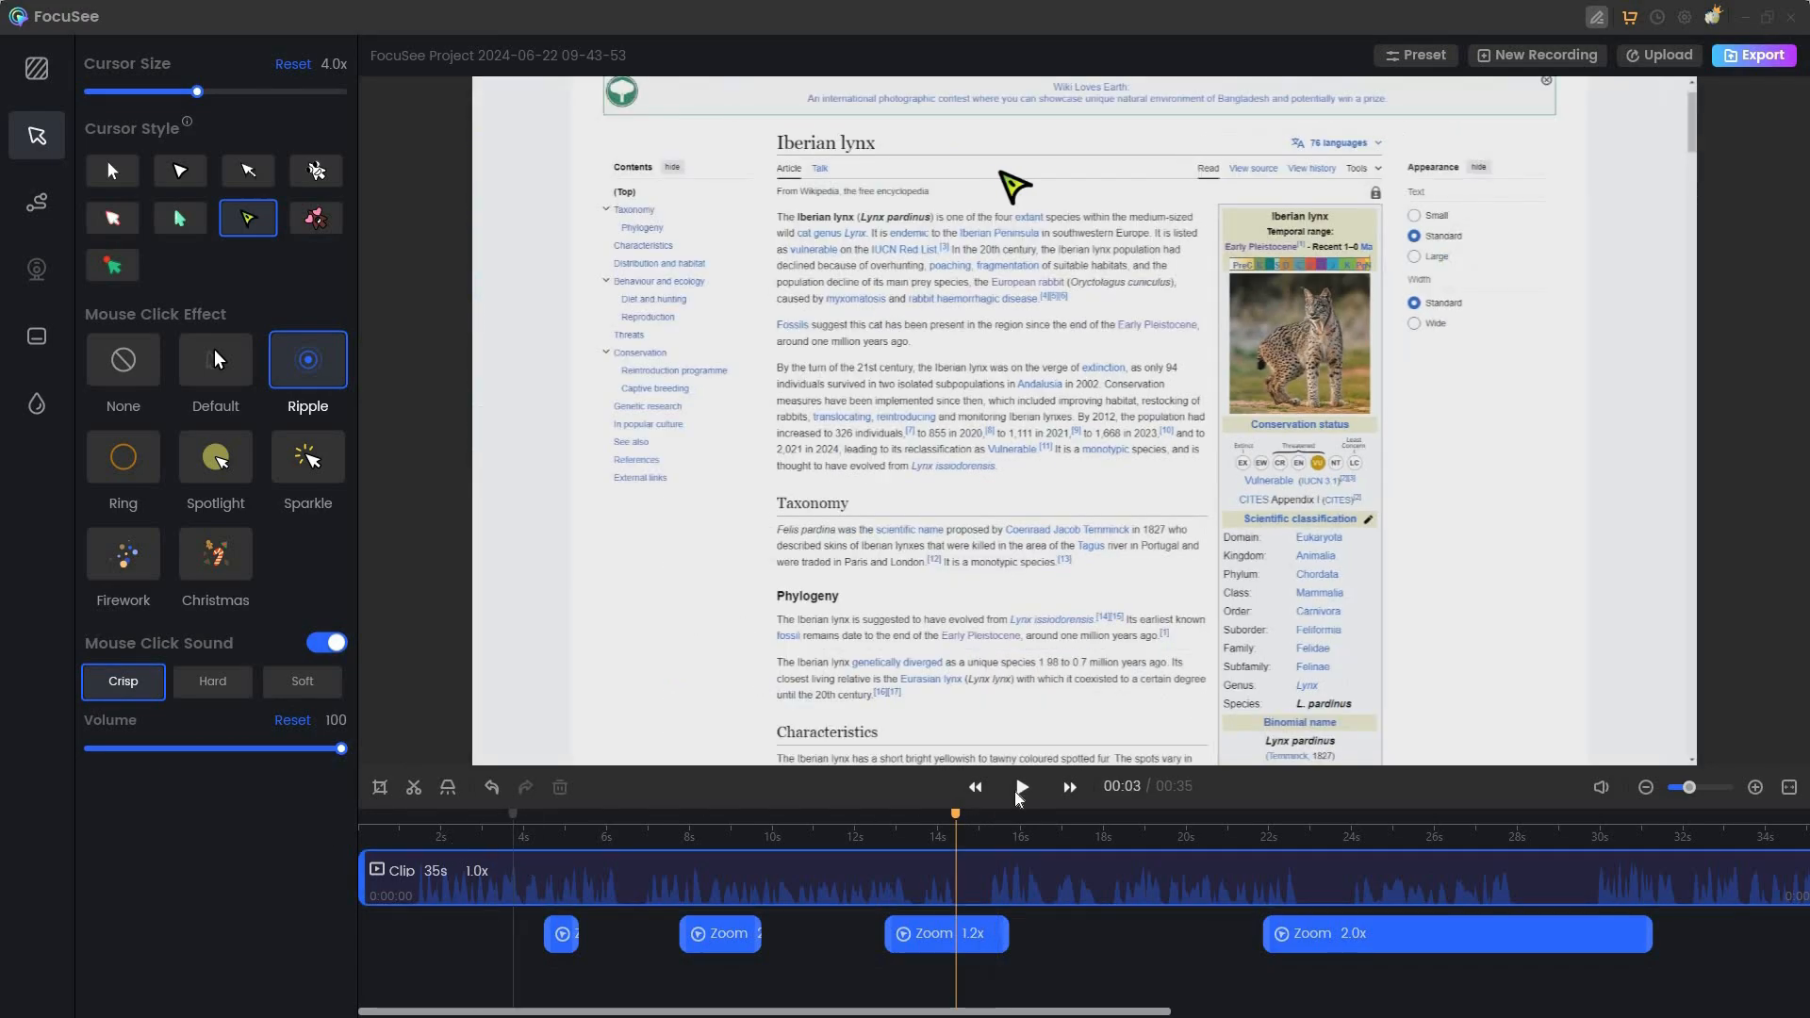
pyautogui.click(514, 872)
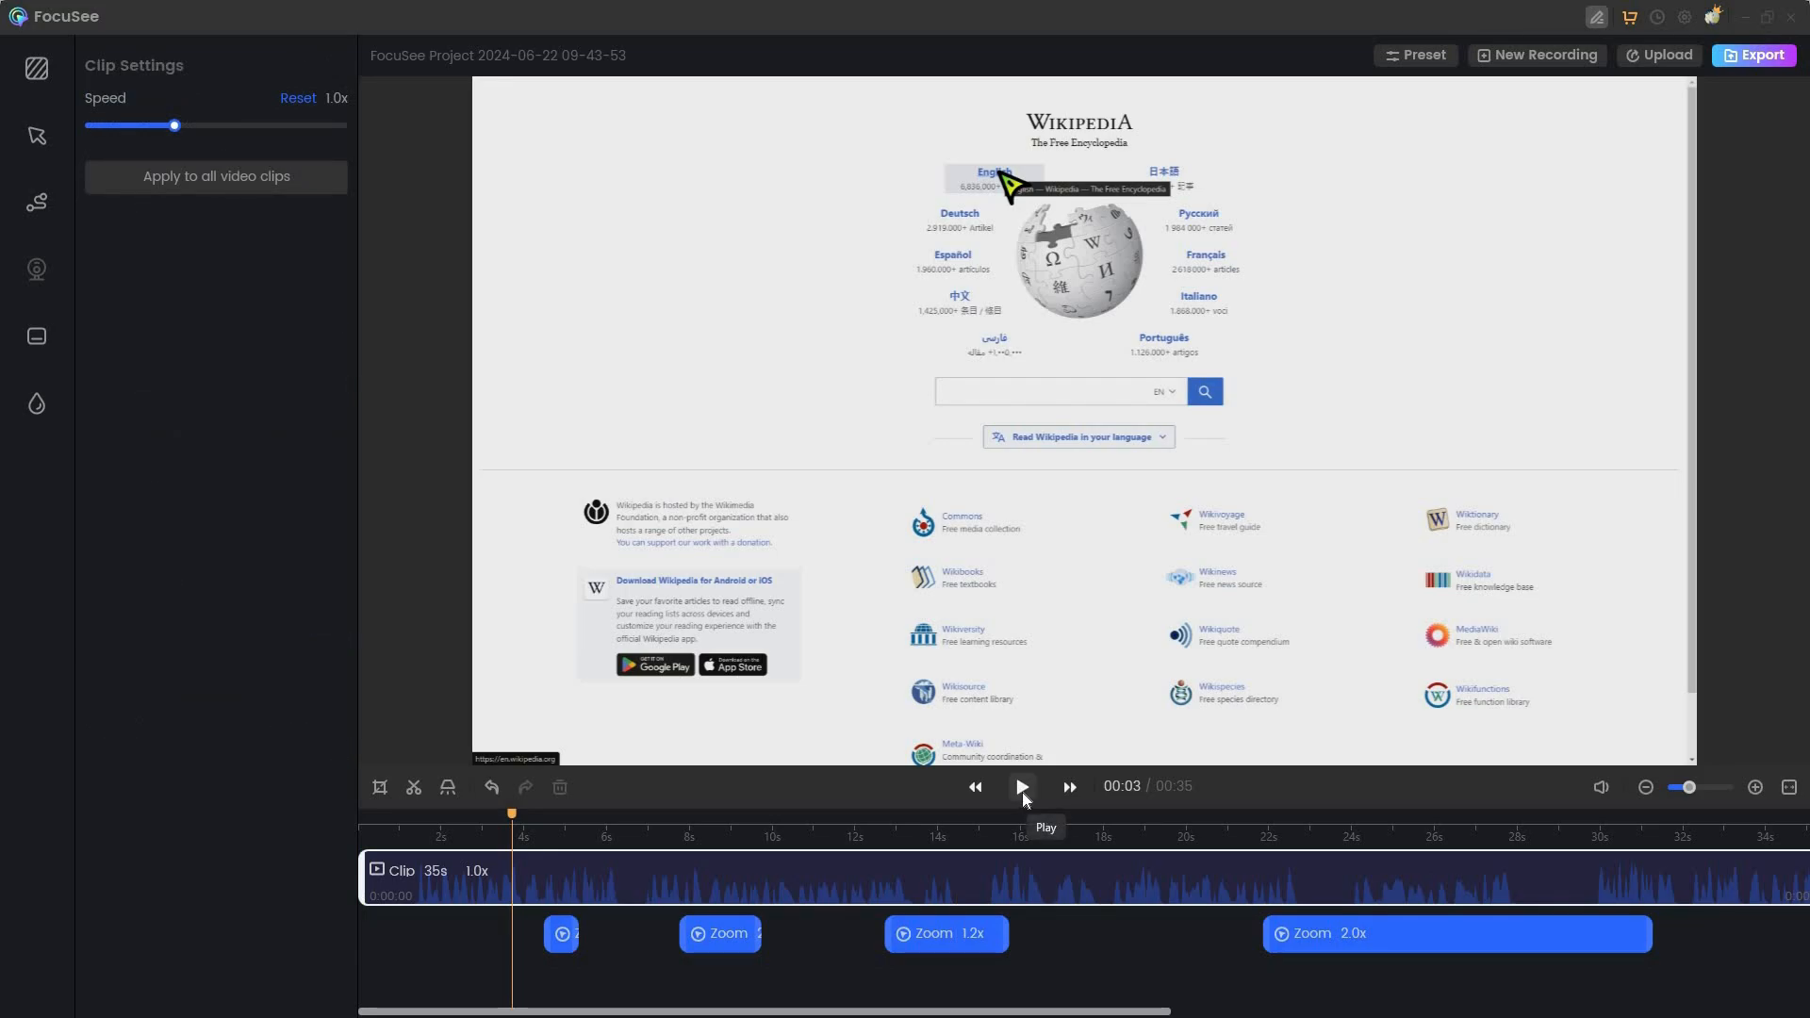
pyautogui.click(1023, 788)
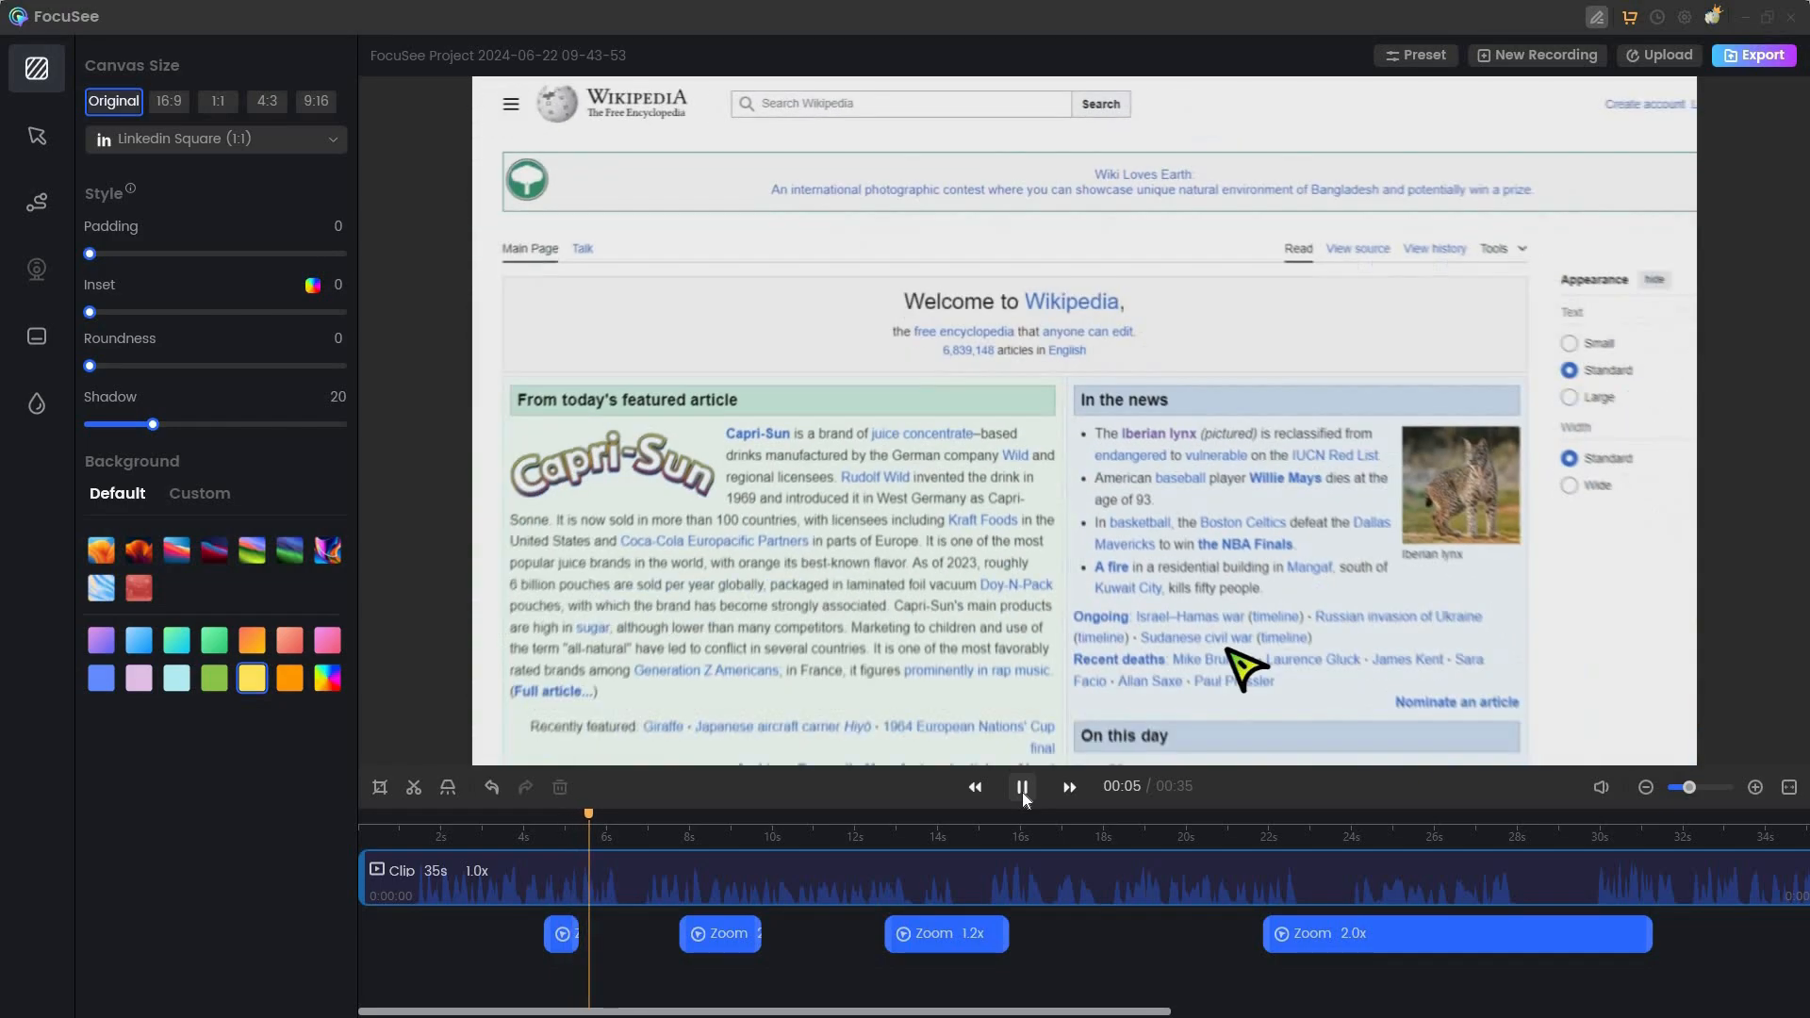
pyautogui.click(1022, 788)
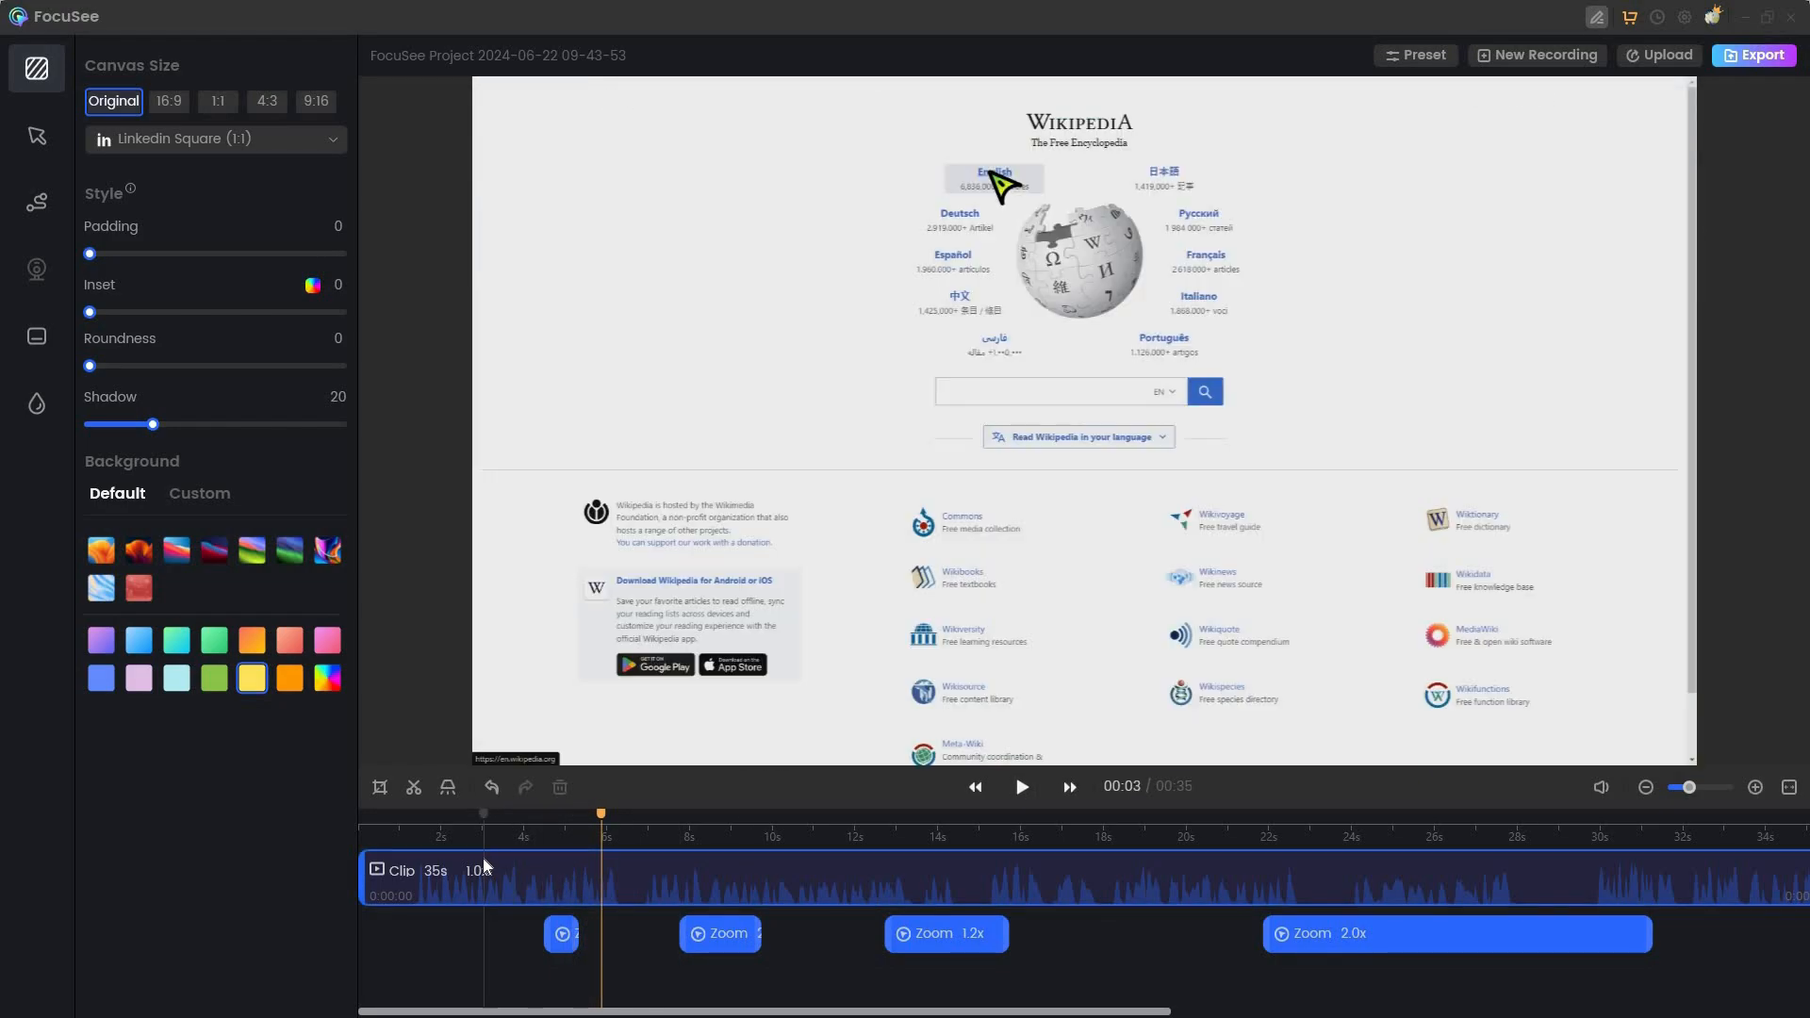
pyautogui.click(483, 866)
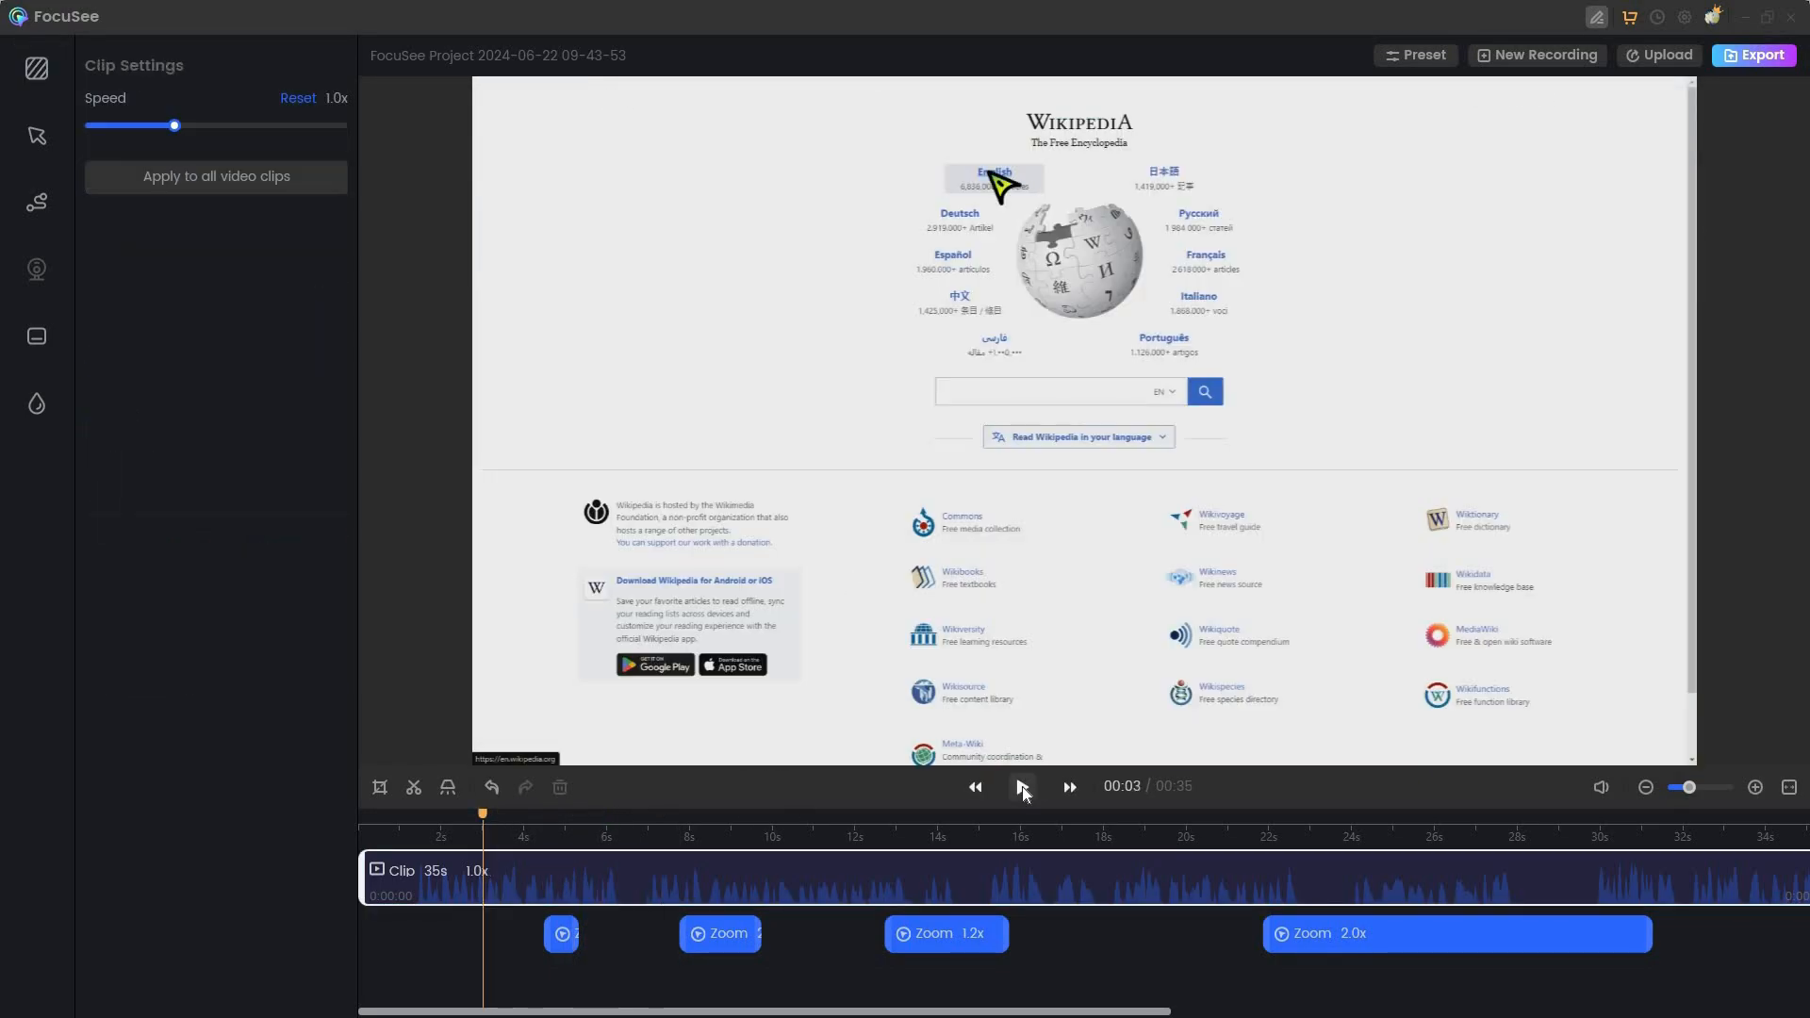
pyautogui.click(1022, 788)
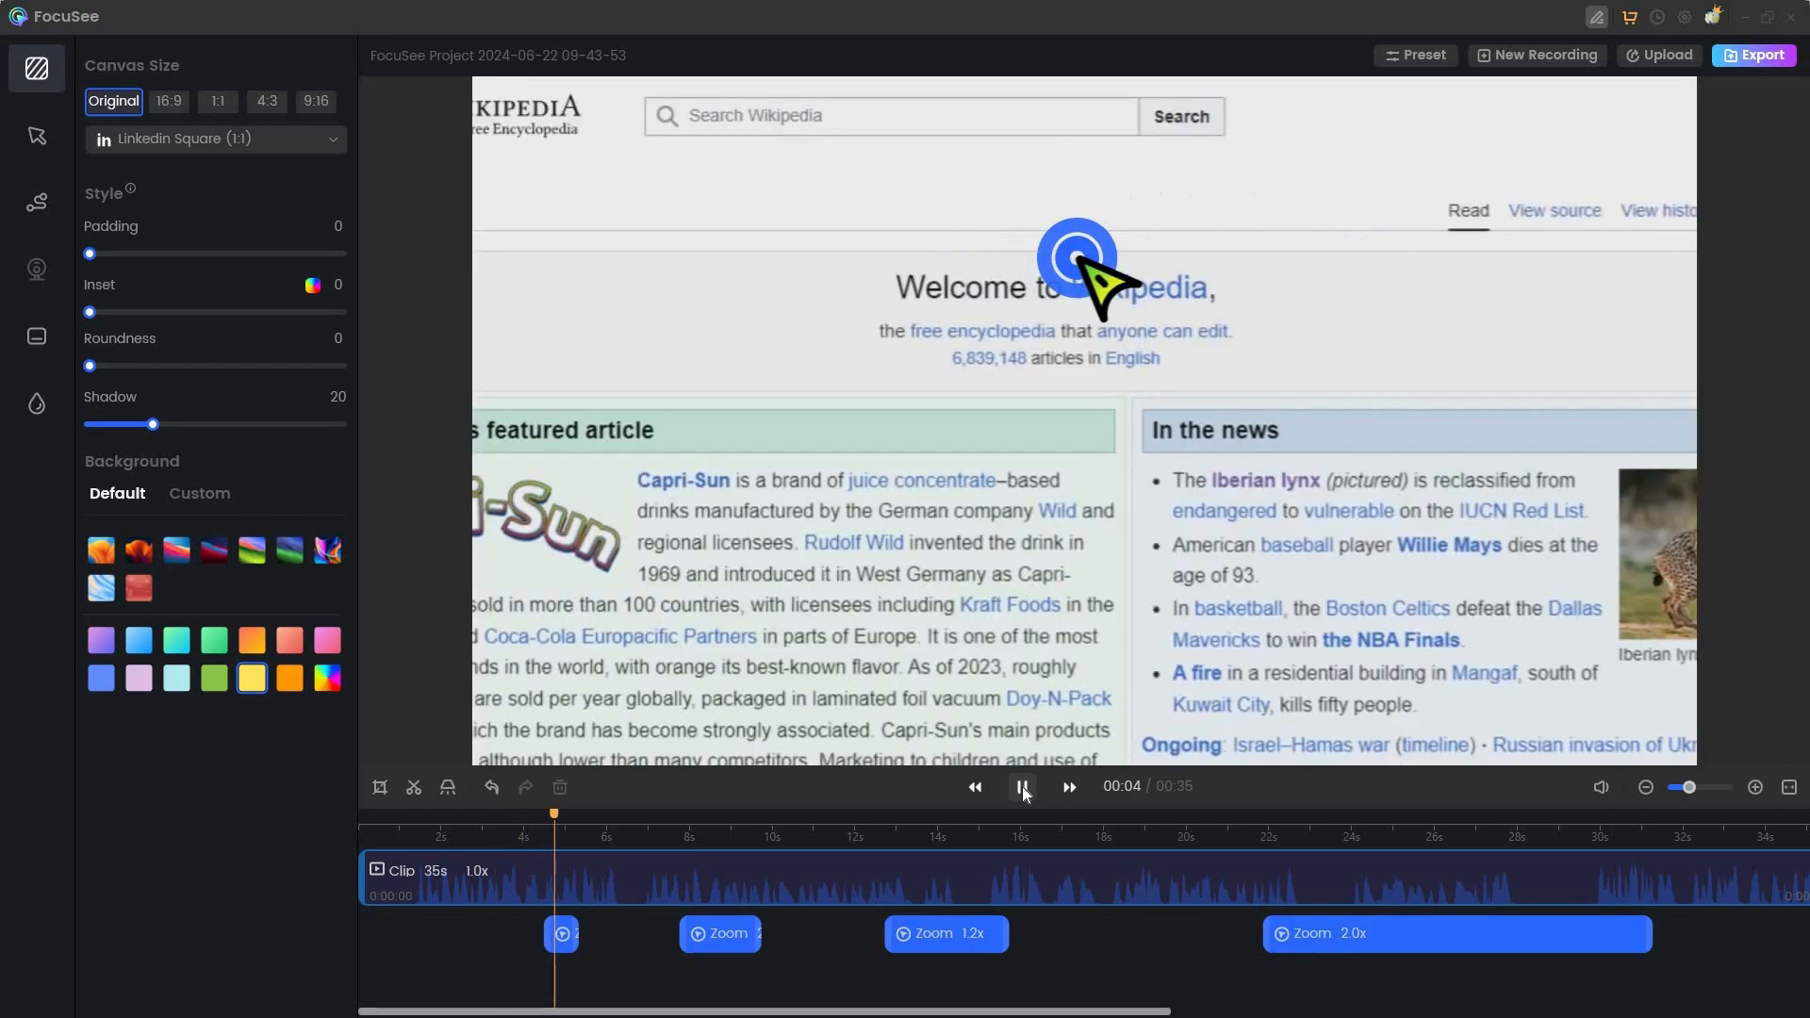
pyautogui.click(1023, 788)
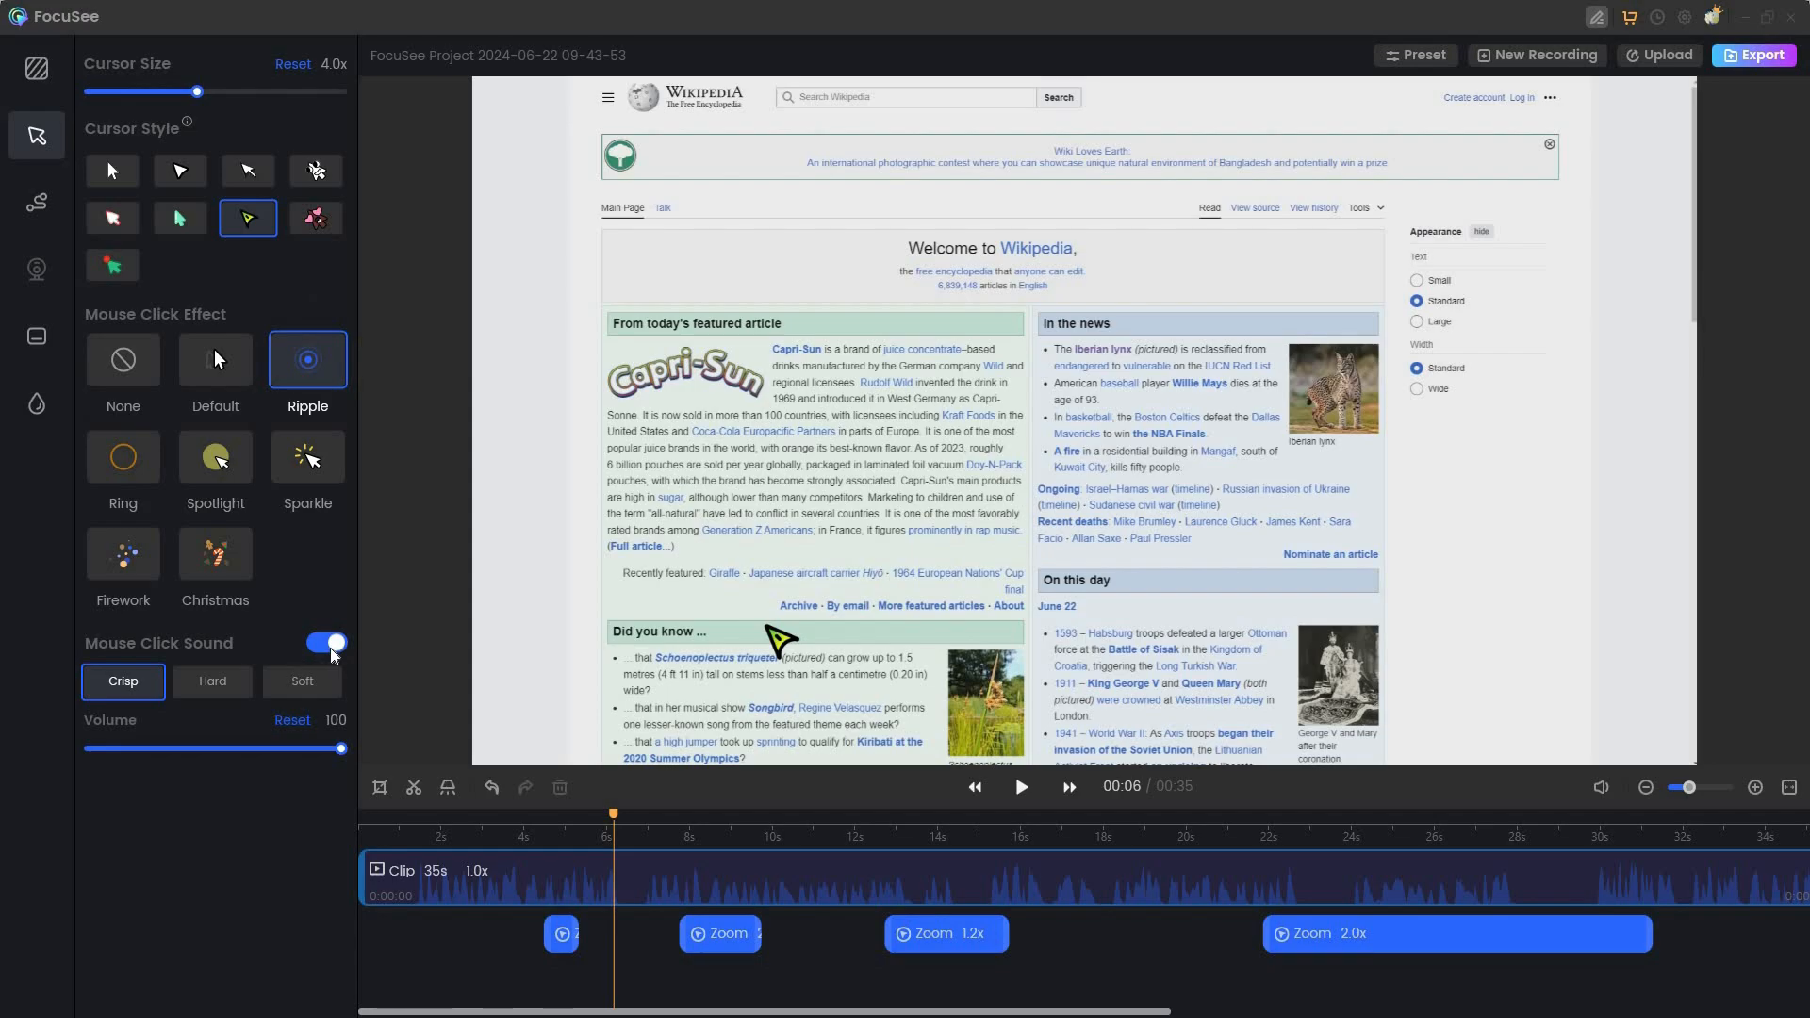
pyautogui.click(330, 646)
# - Examine the motion blur settings and the model and language options for generating captions
pyautogui.click(38, 216)
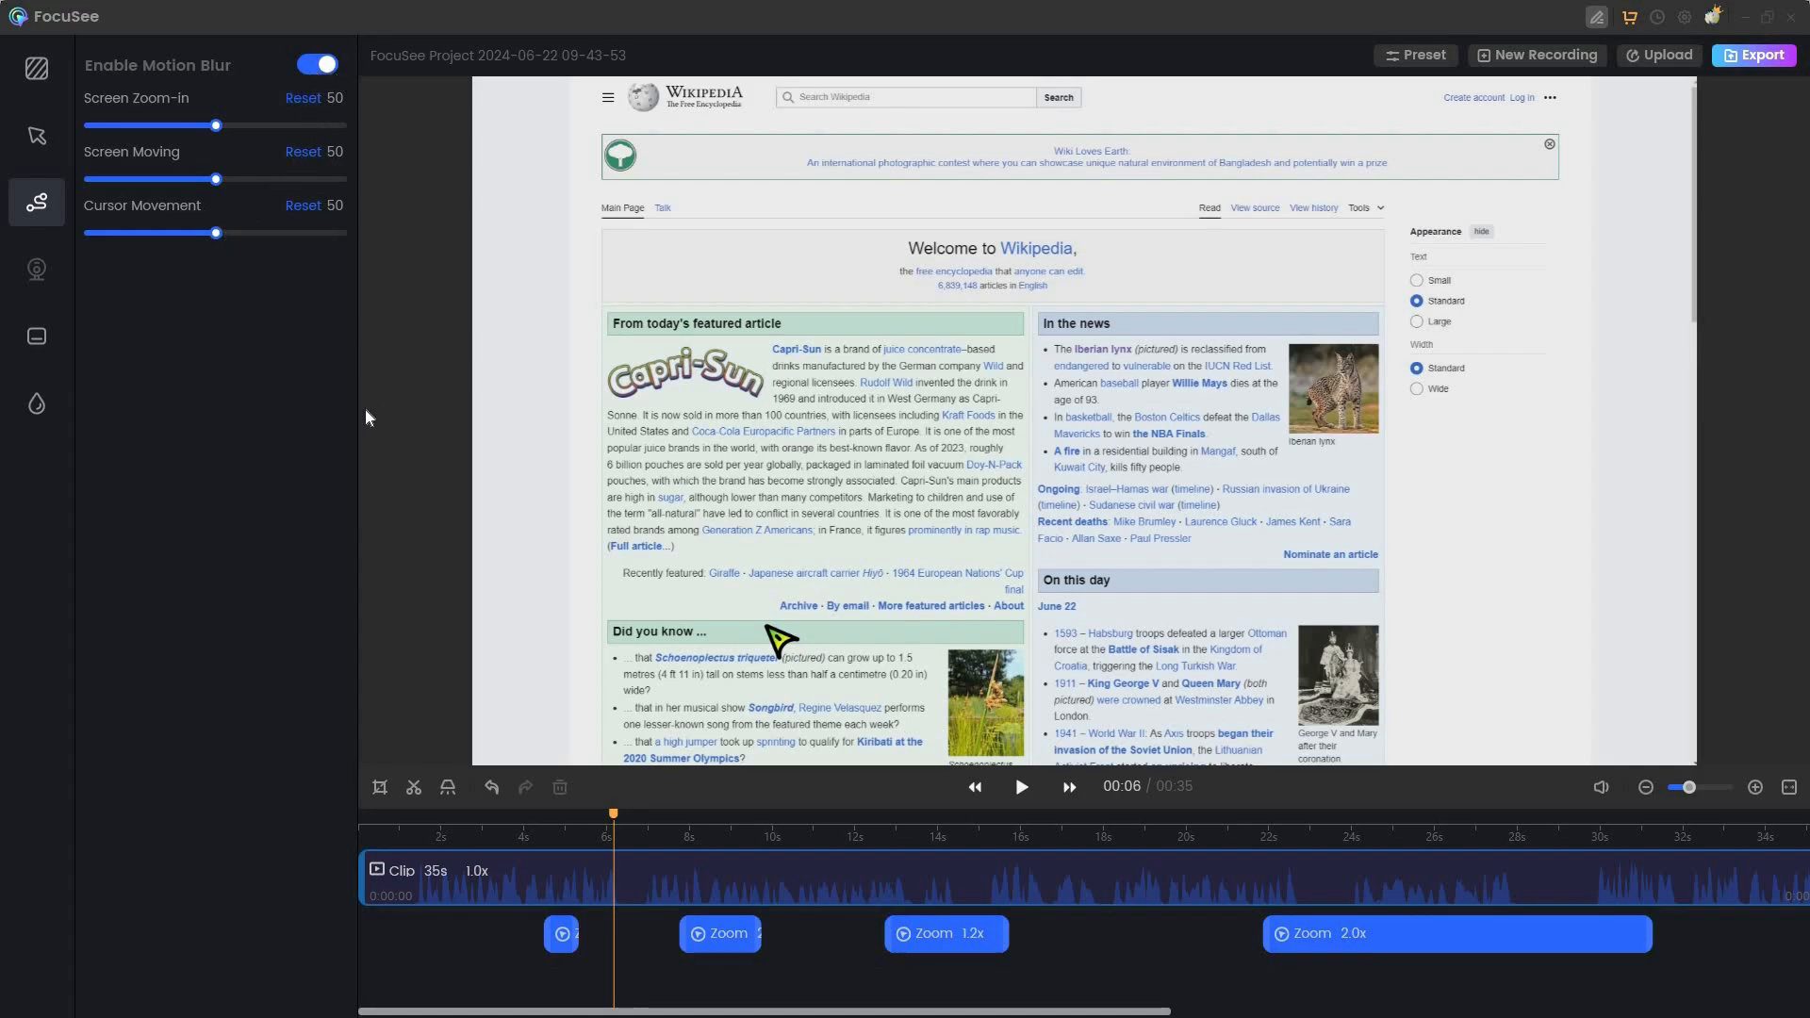
pyautogui.click(36, 338)
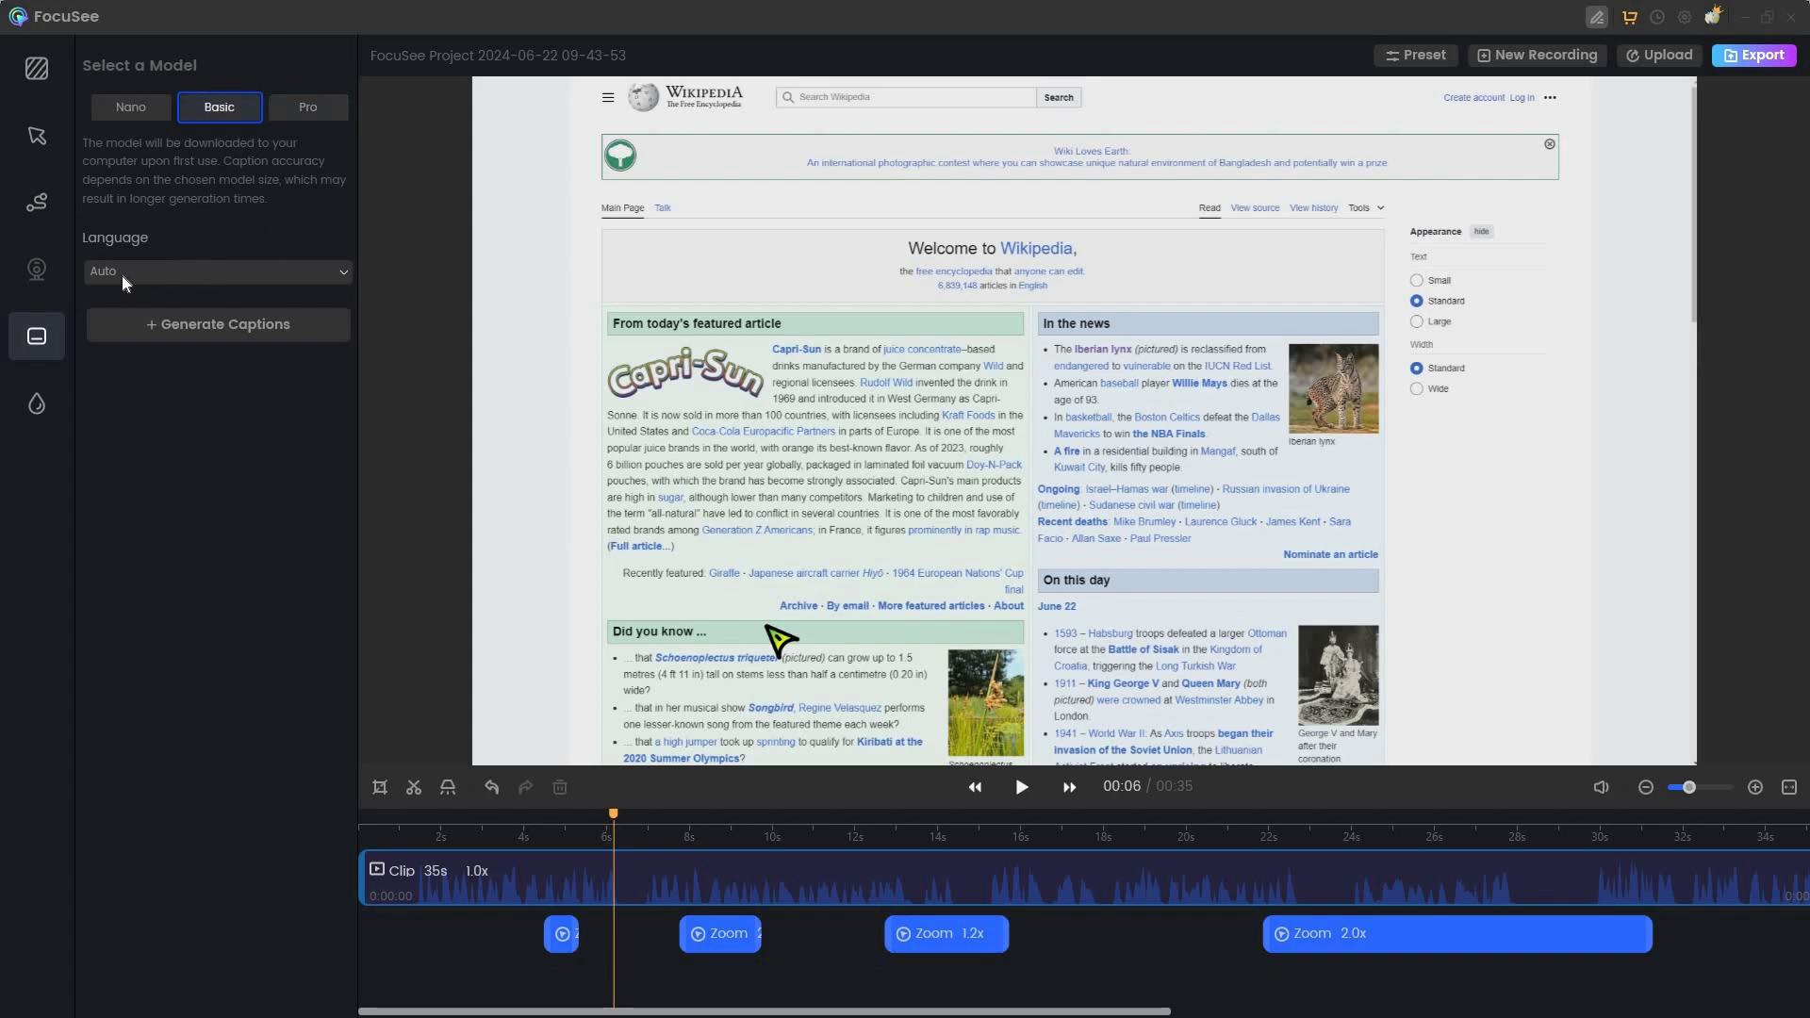
pyautogui.click(149, 273)
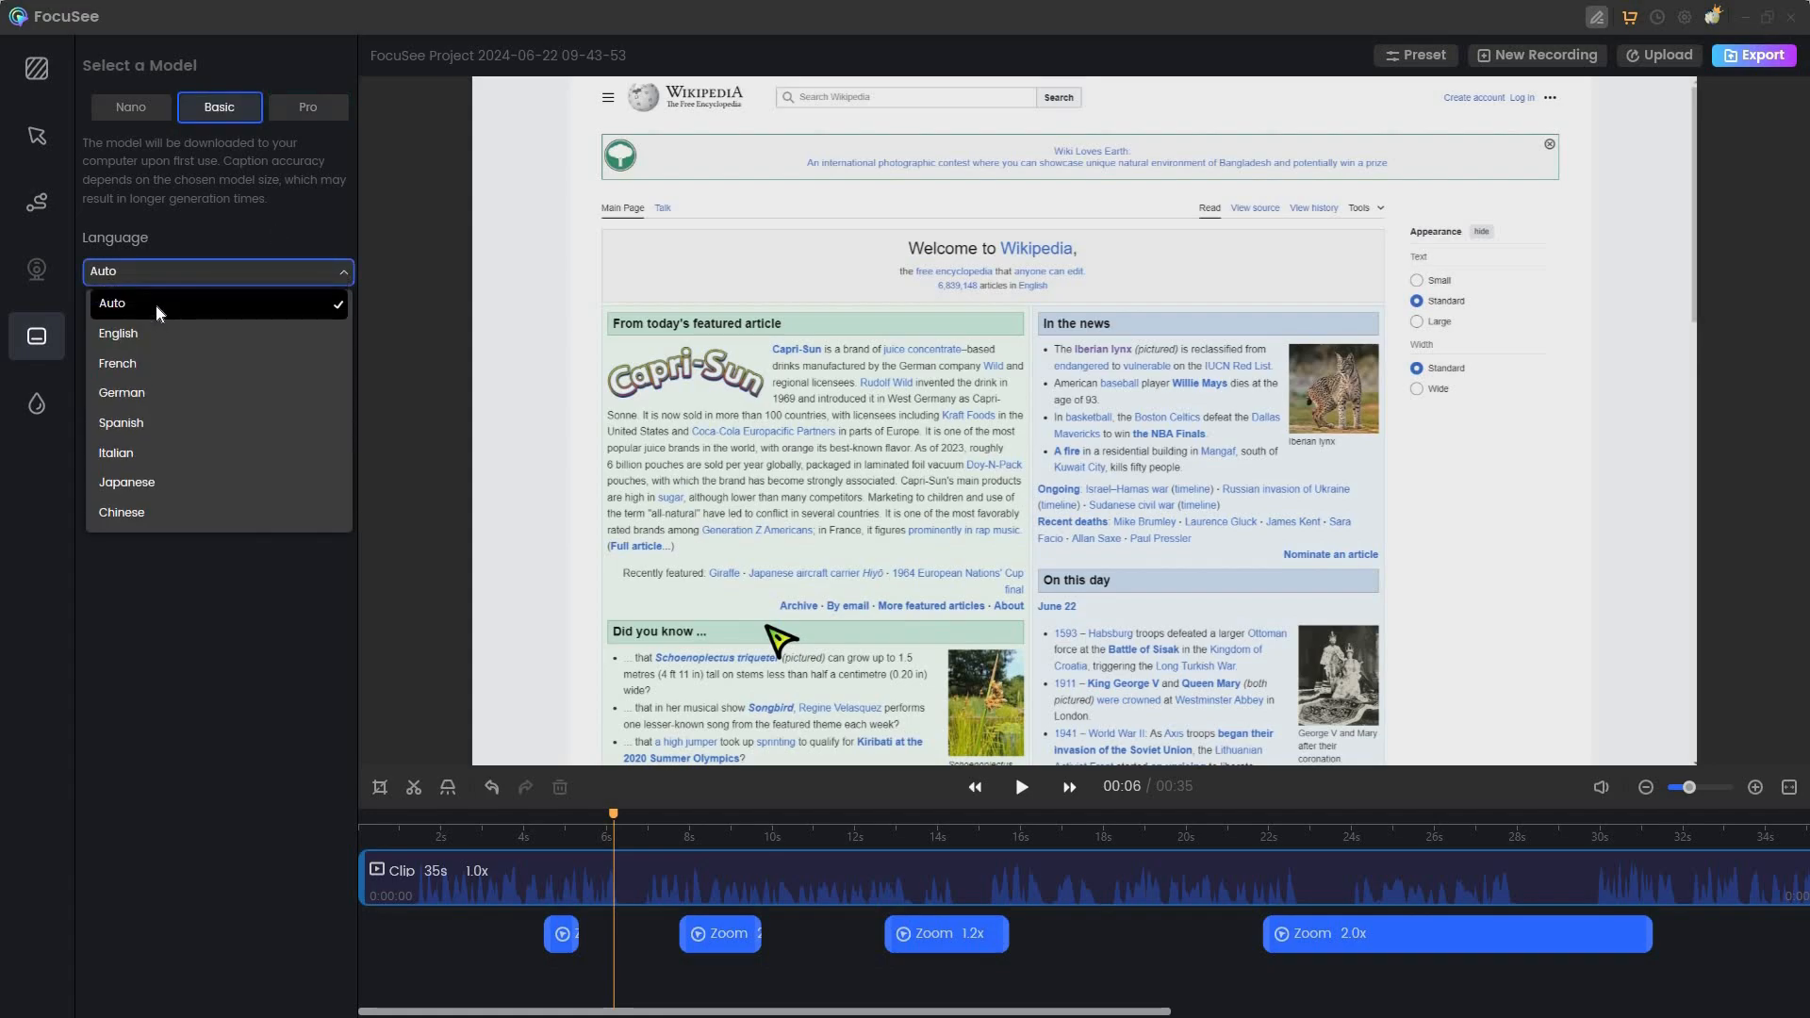
pyautogui.click(169, 273)
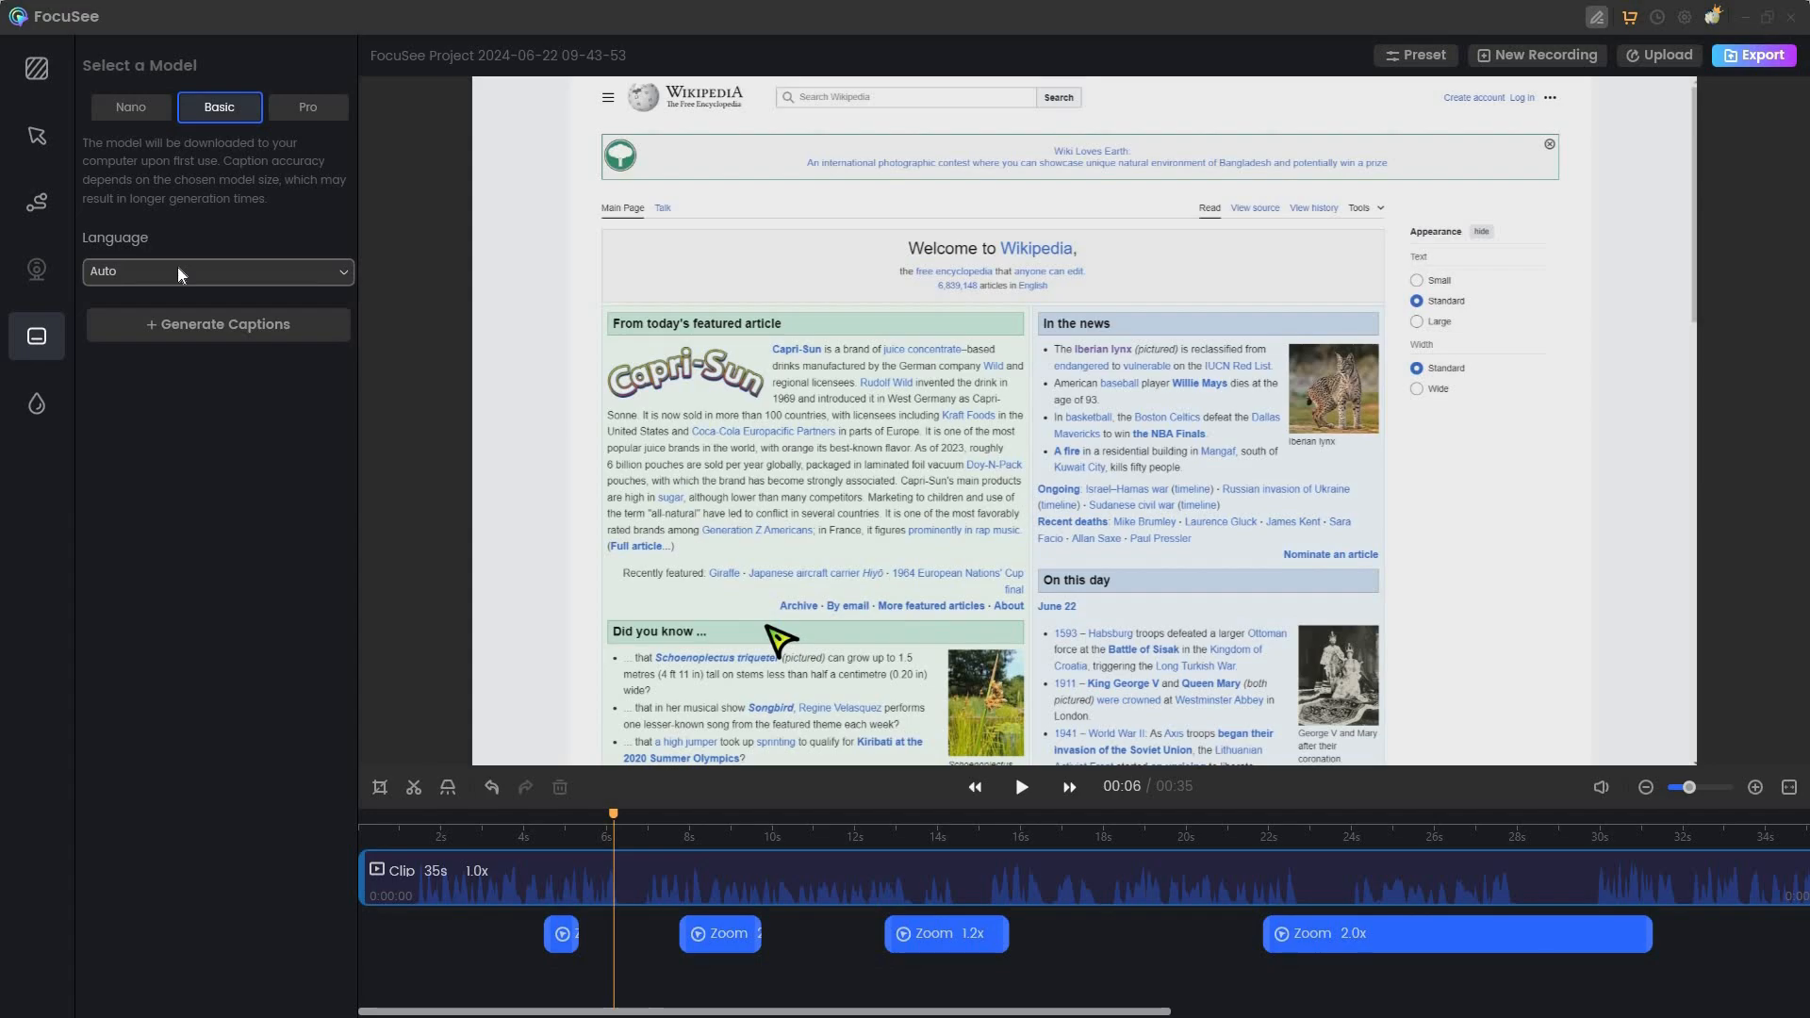
pyautogui.click(258, 327)
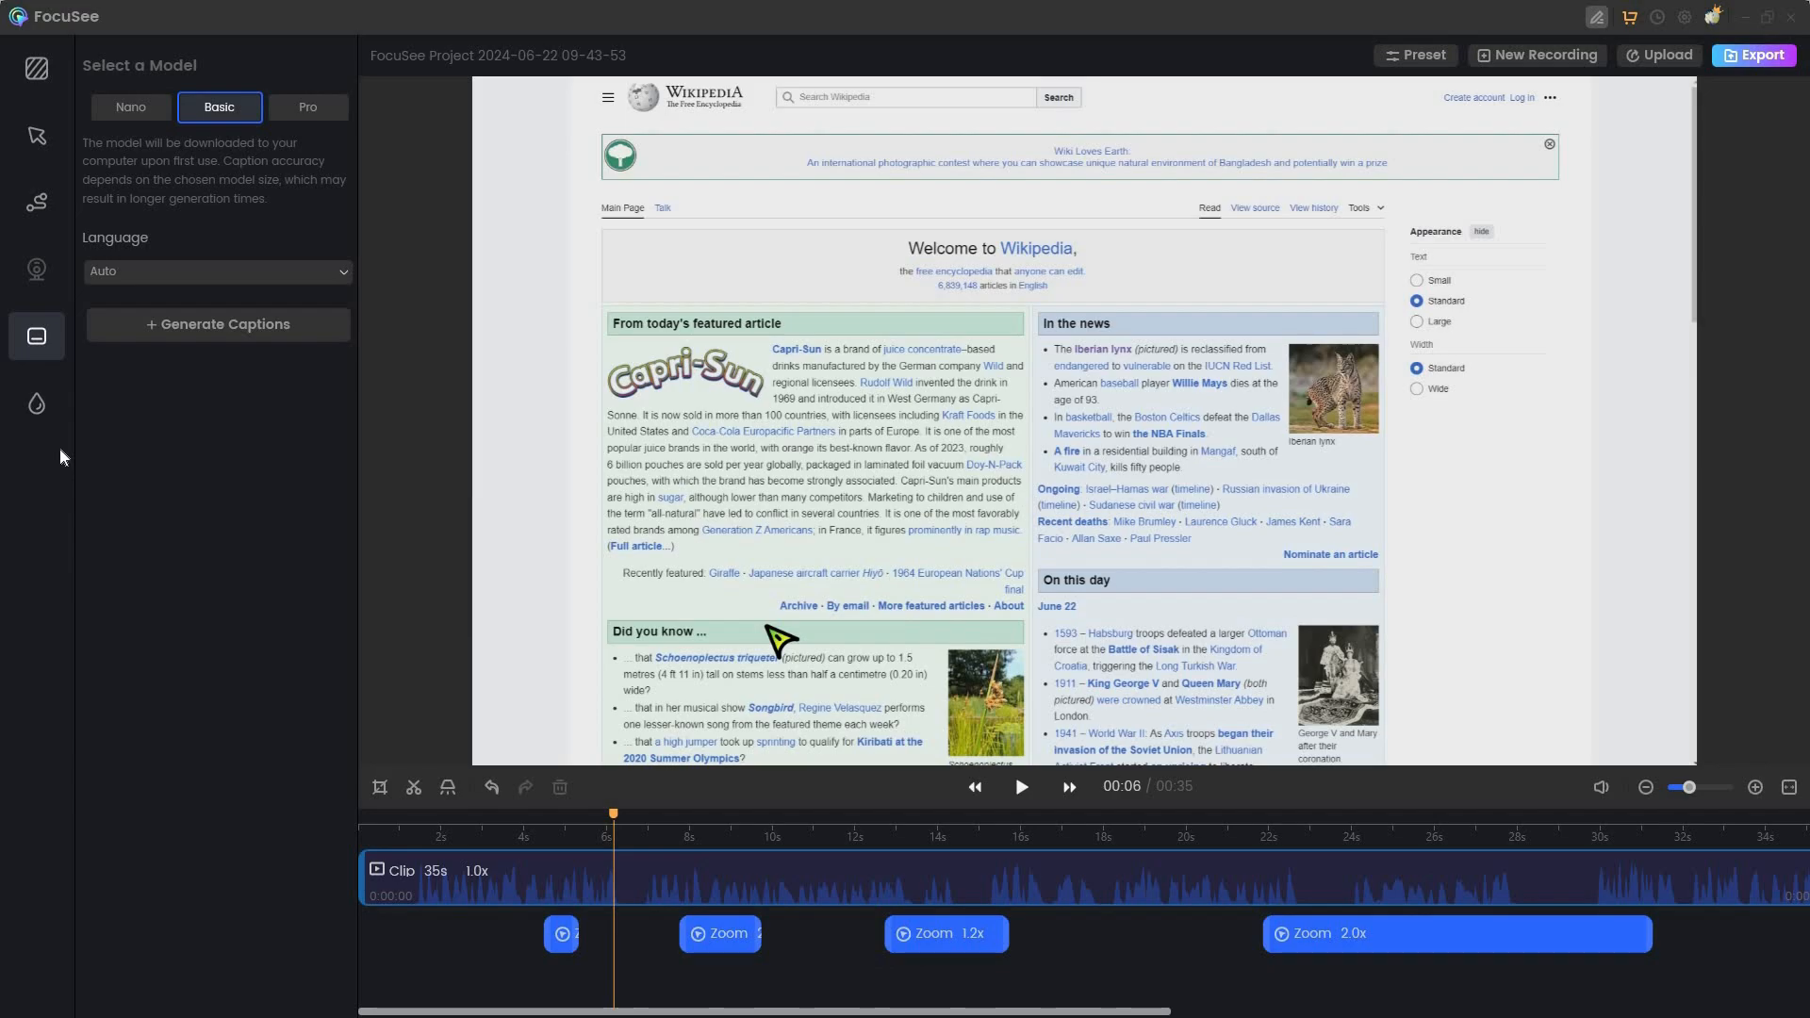
# - Add the SLD logo image as a watermark and place it in the video's bottom-right corner, trying the top-left corner first
pyautogui.click(37, 403)
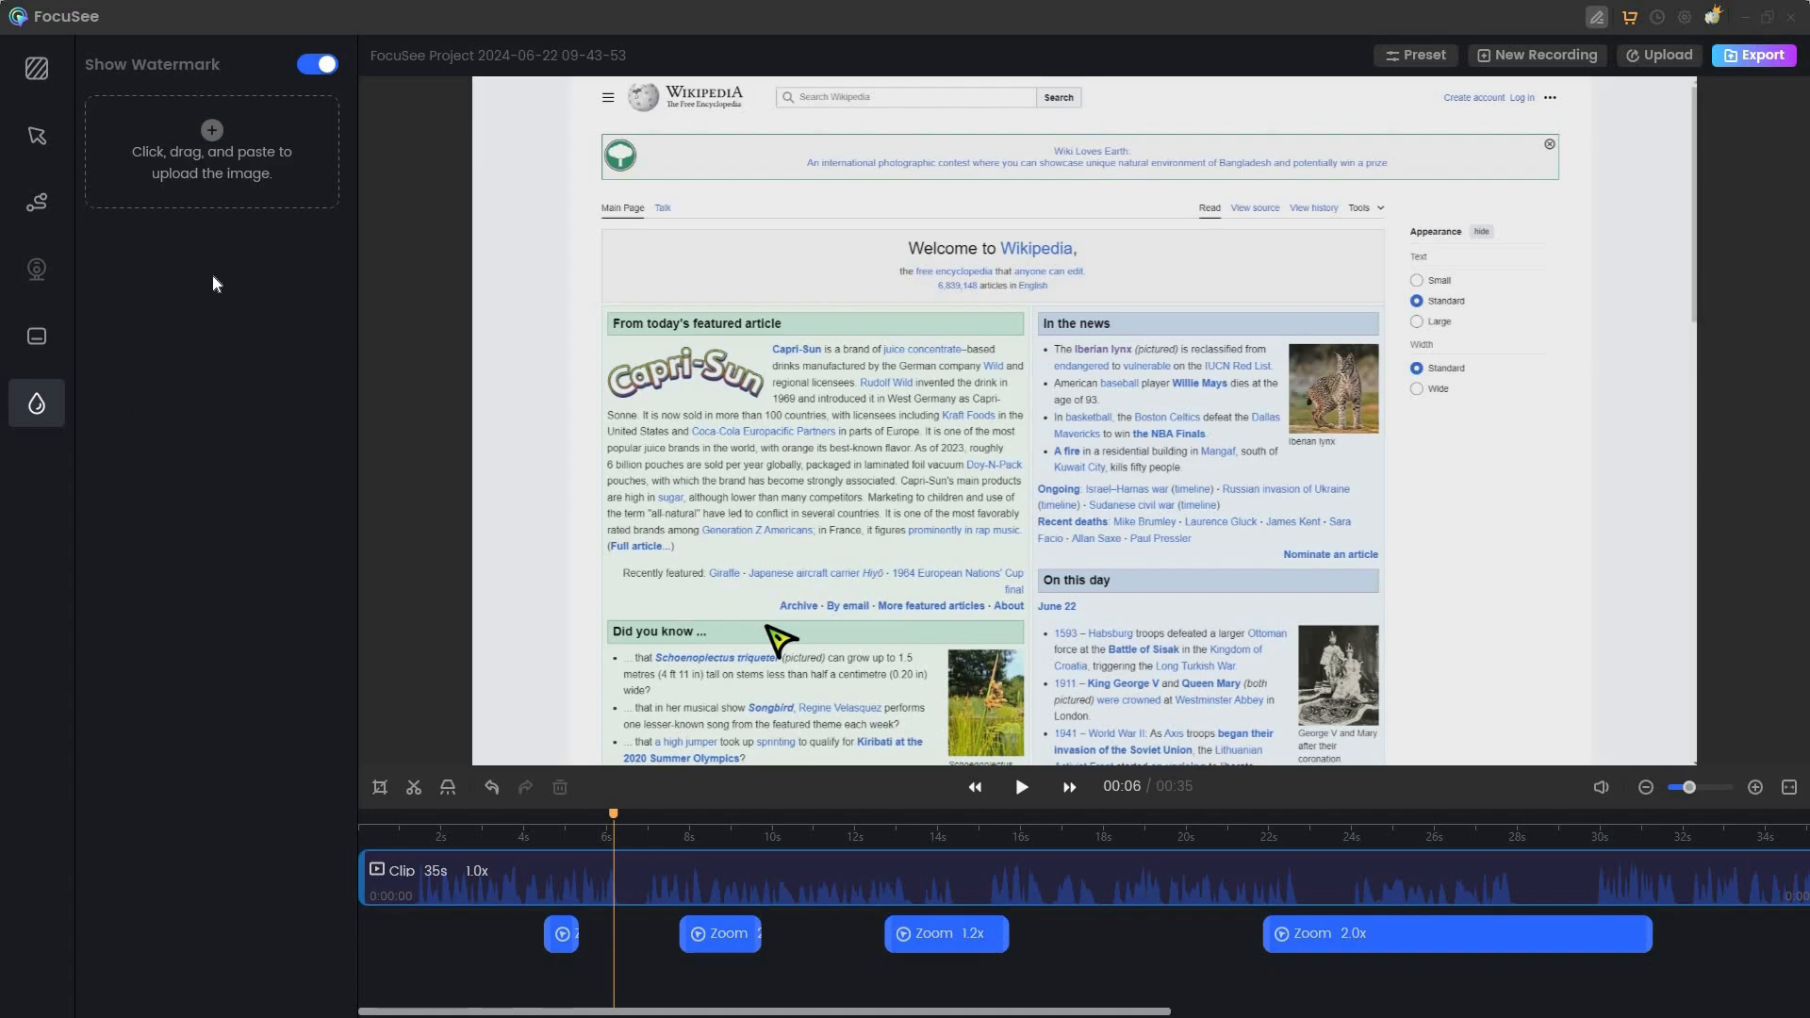
pyautogui.click(218, 129)
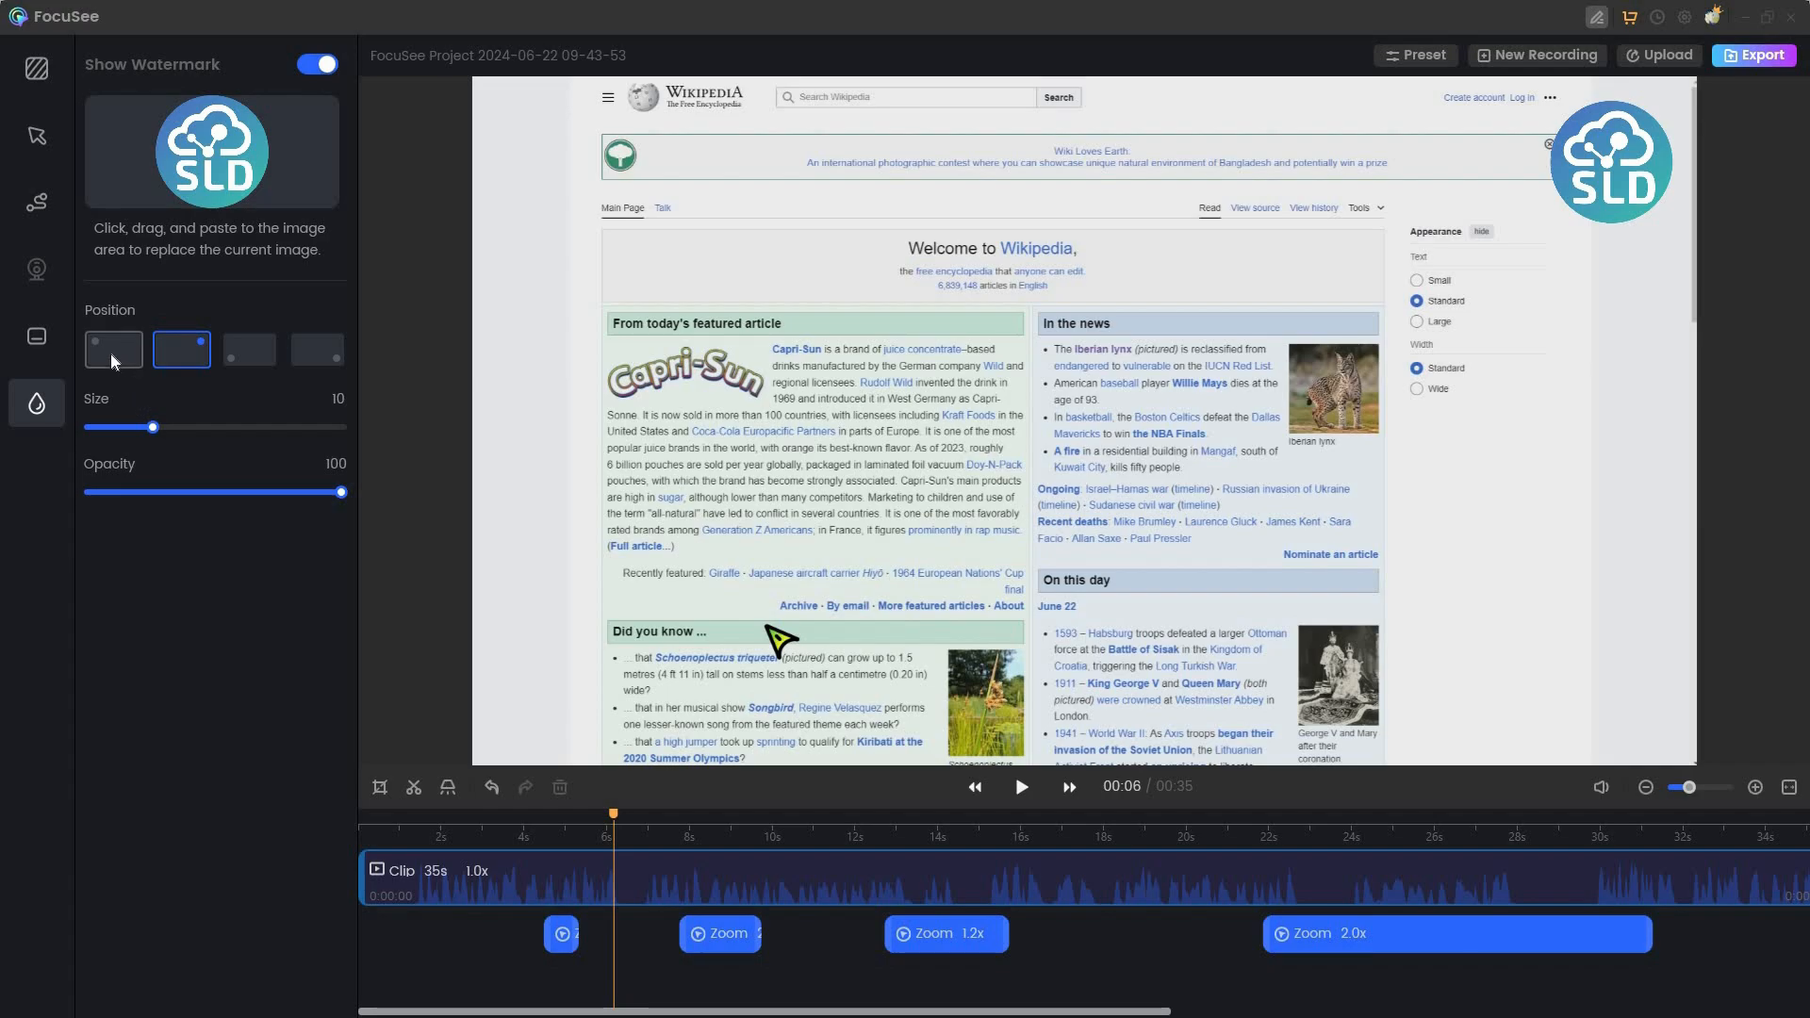
pyautogui.click(141, 353)
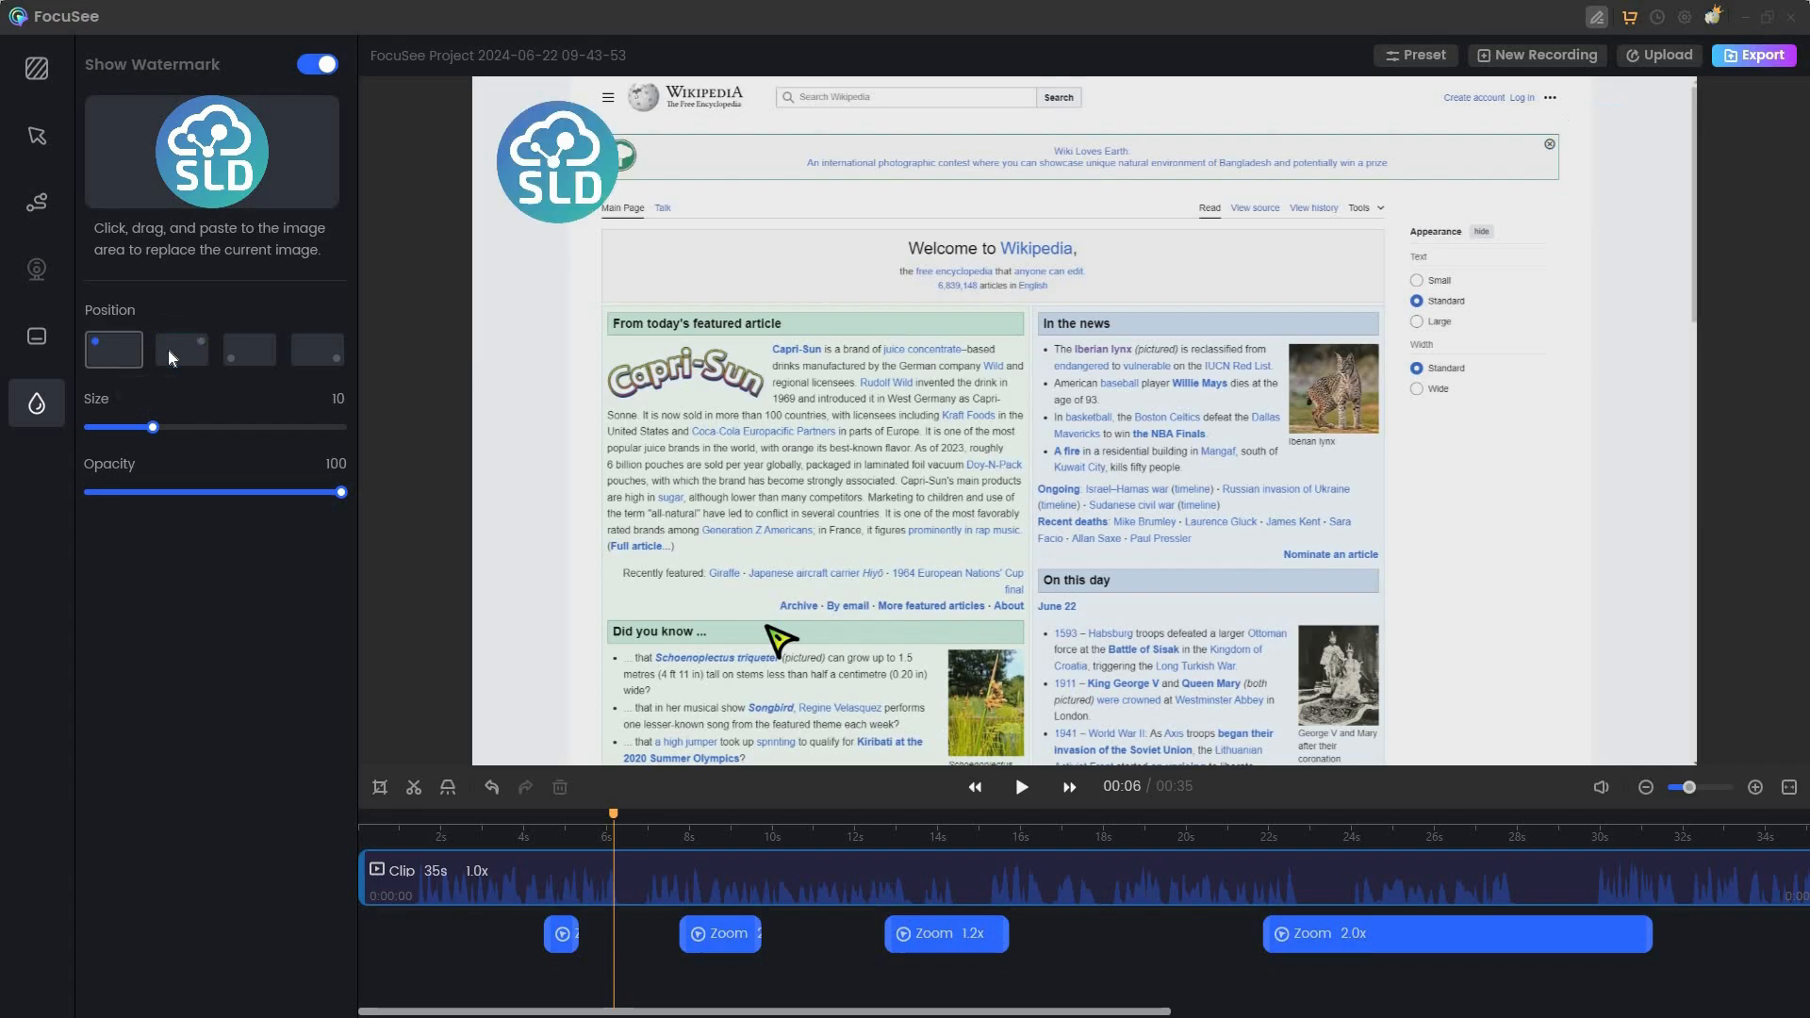
pyautogui.click(169, 349)
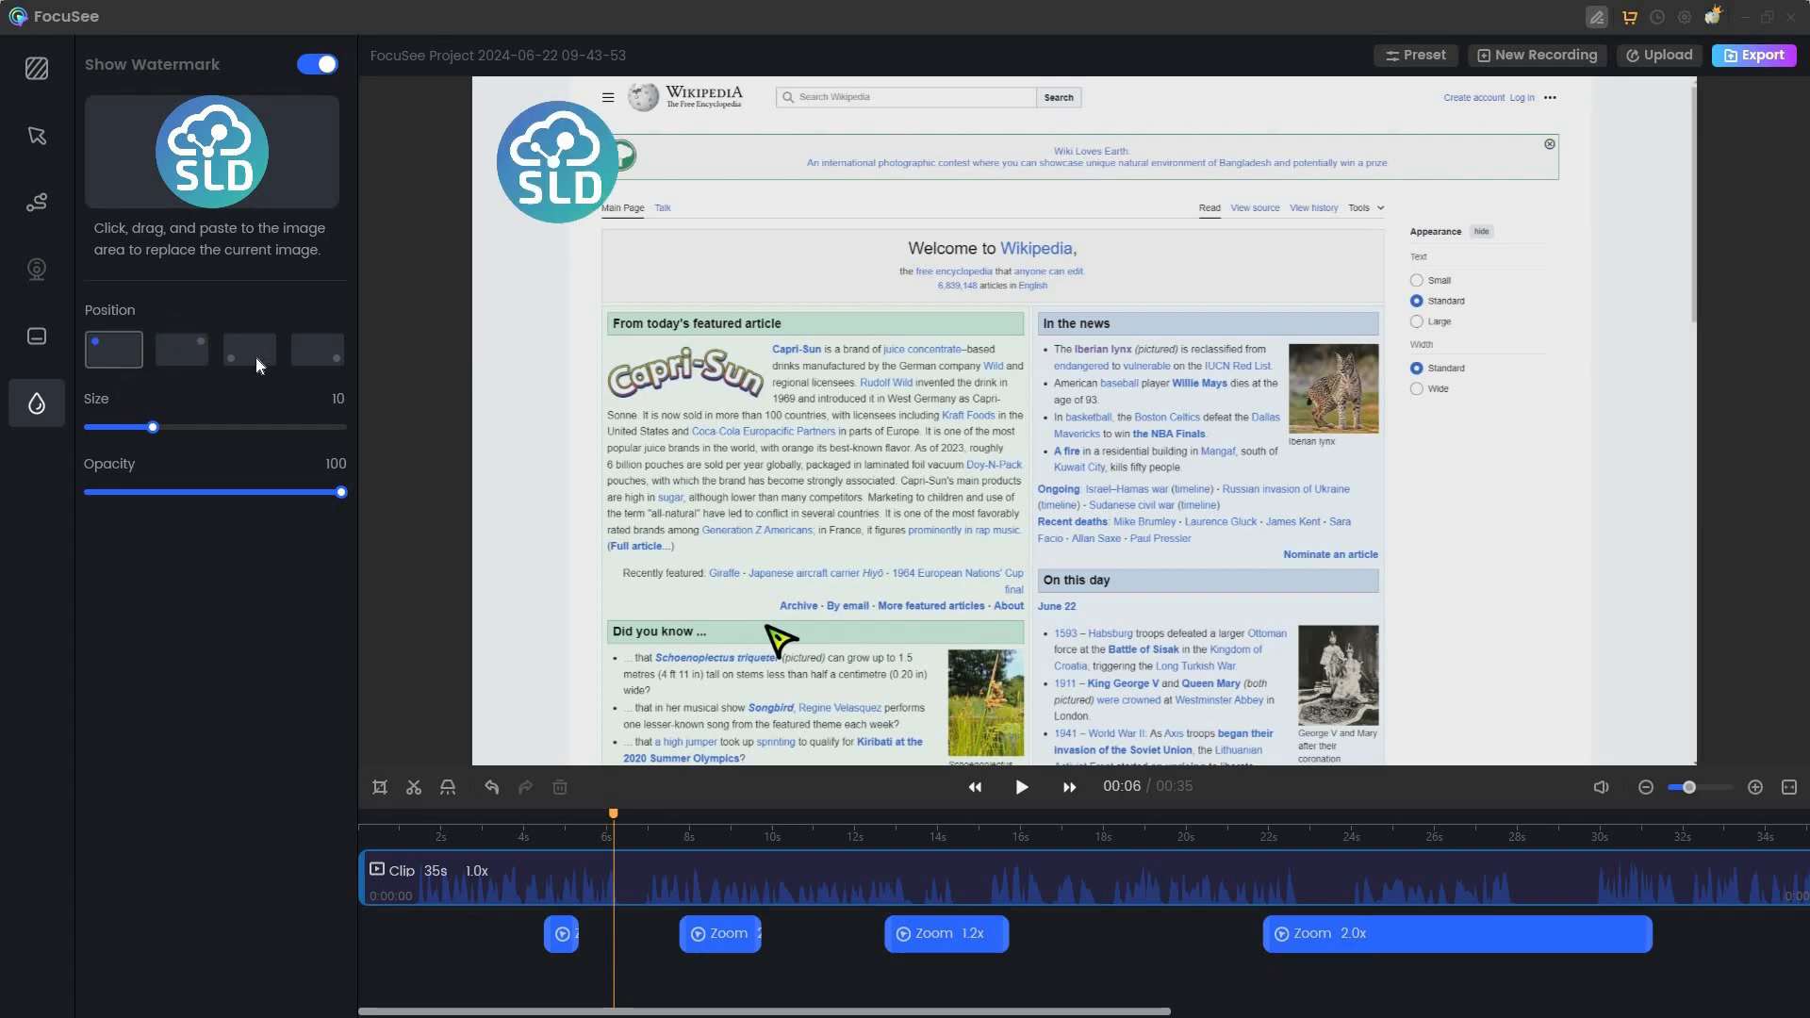
pyautogui.click(325, 351)
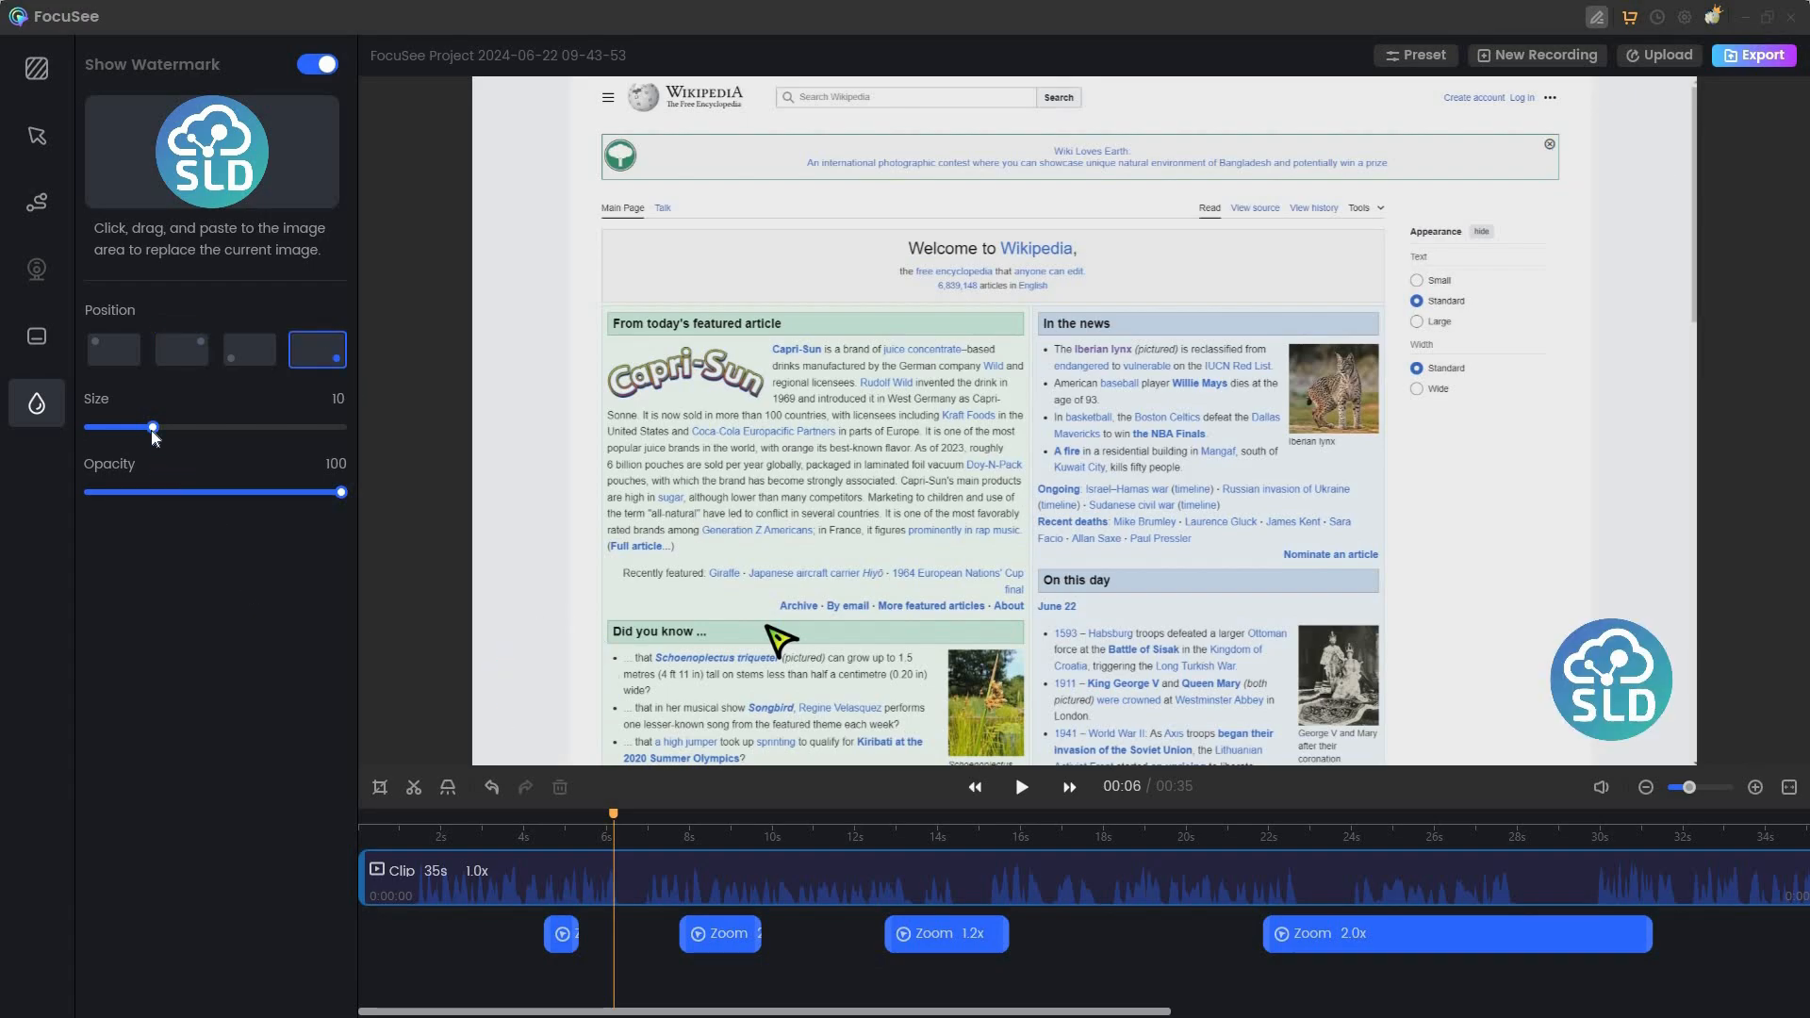
# - Set the watermark's size to 5 and its opacity to 90, trying an opacity of 38 first
pyautogui.moveTo(152, 429); pyautogui.dragTo(101, 426)
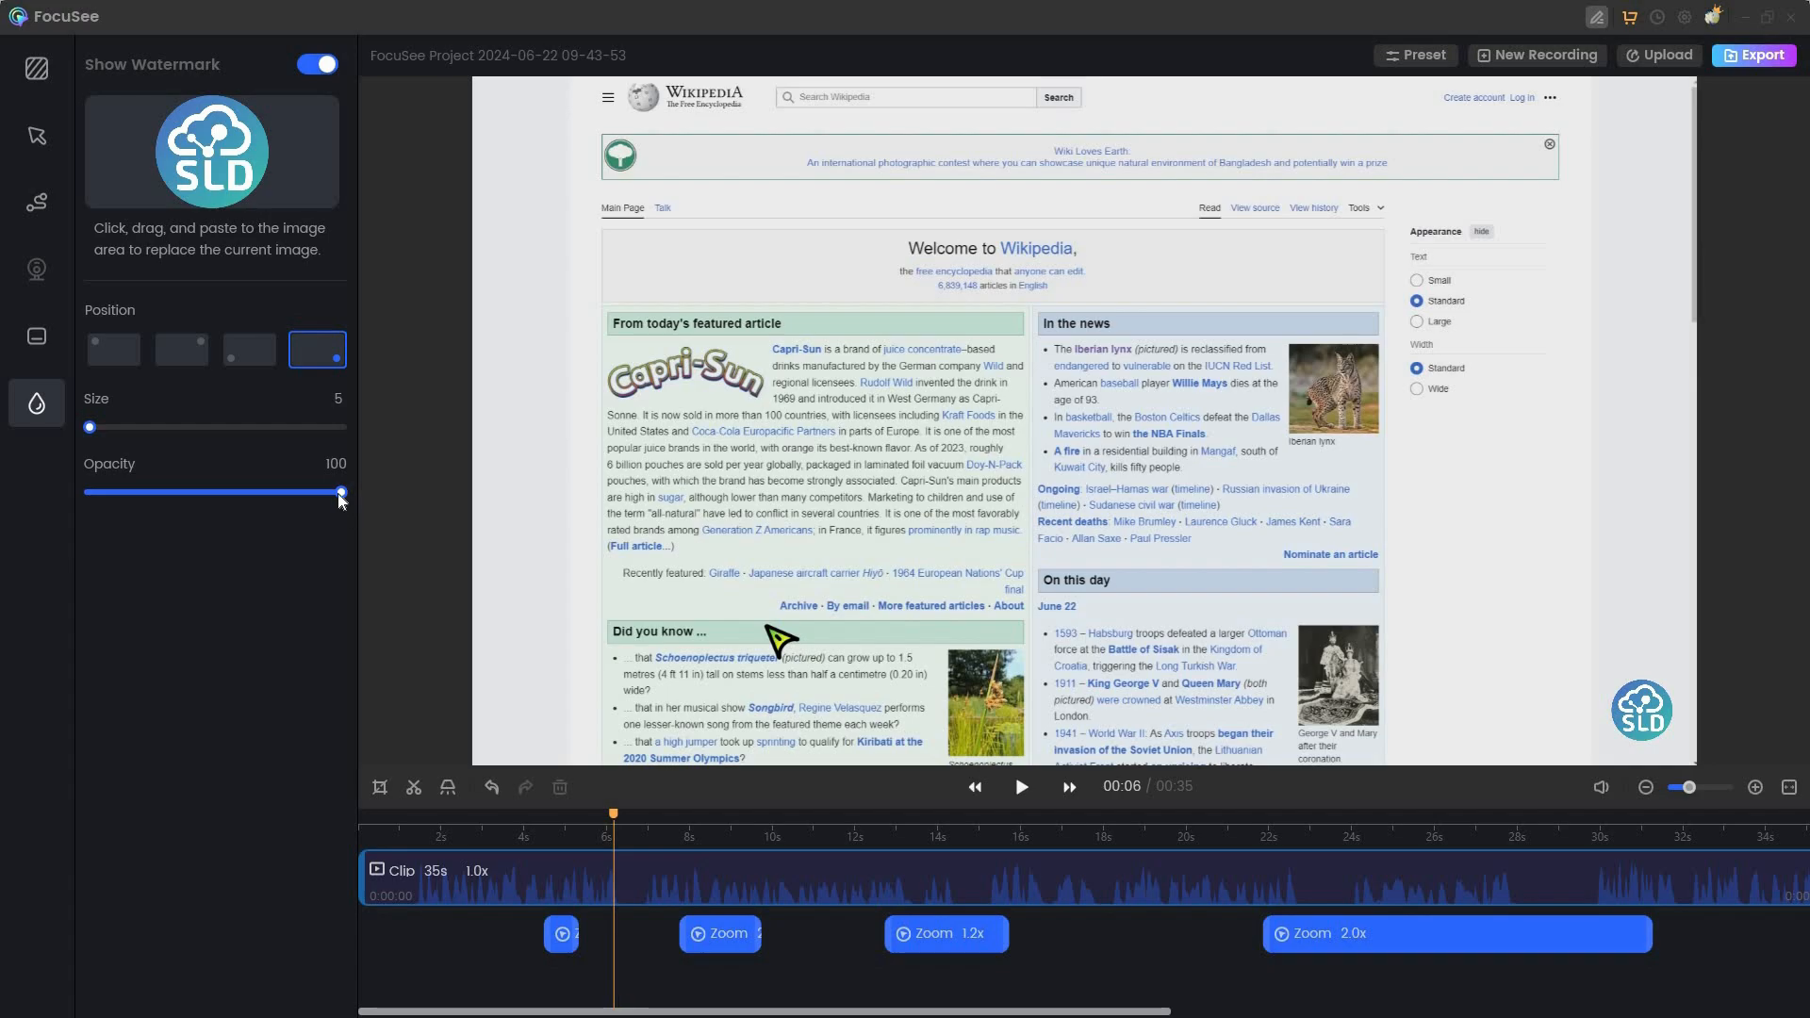
pyautogui.moveTo(339, 492); pyautogui.dragTo(184, 492)
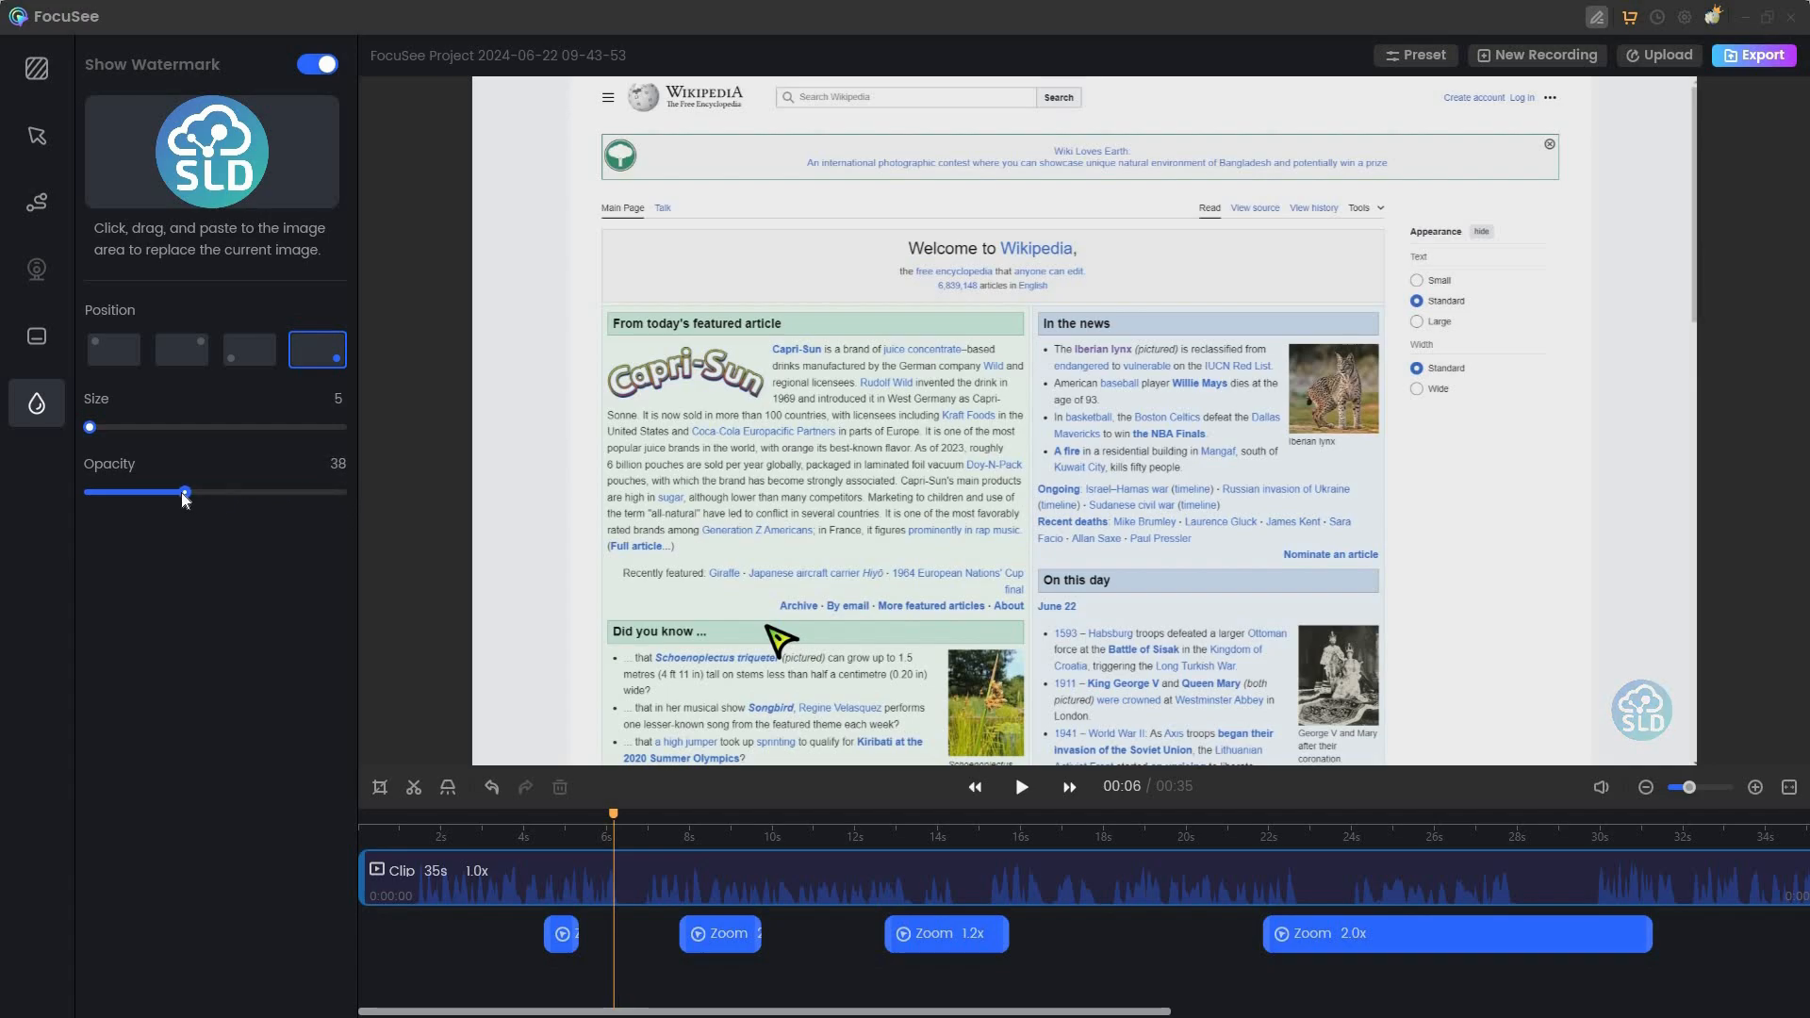
pyautogui.moveTo(242, 503); pyautogui.dragTo(316, 497)
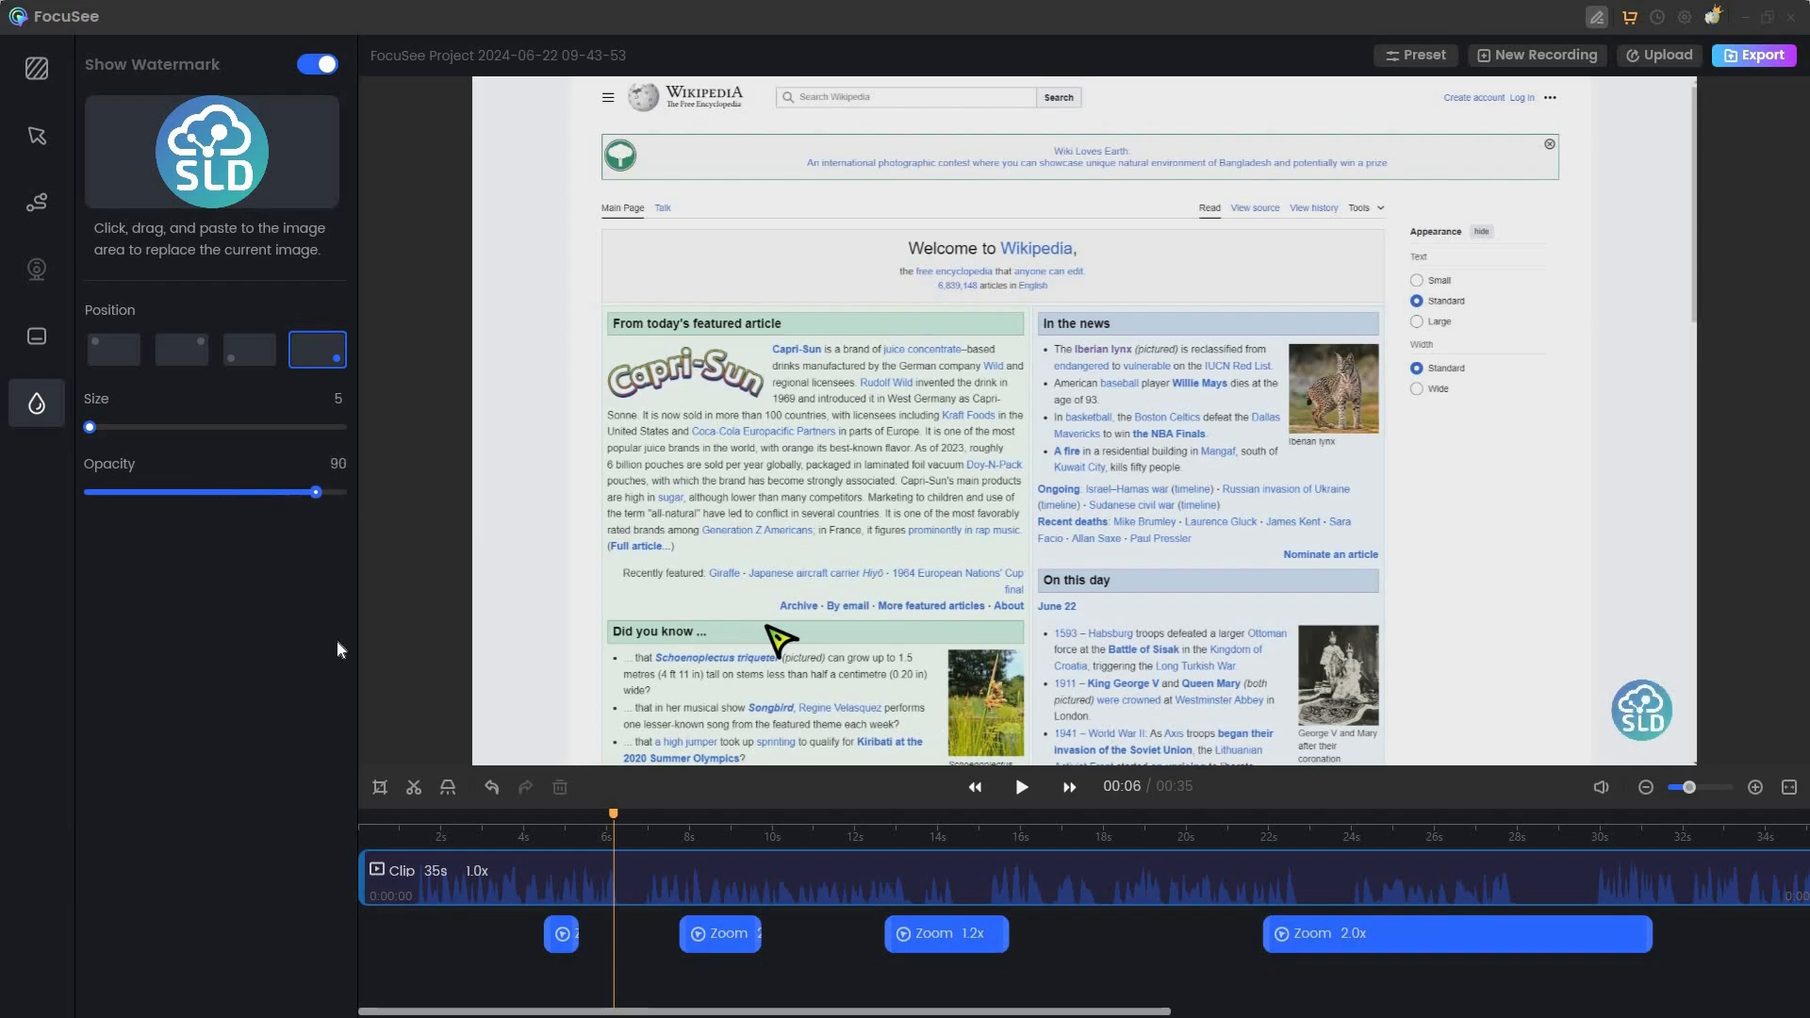
# - Play the clip from about 3 seconds to preview the watermark and pause at about 7 seconds
pyautogui.click(465, 867)
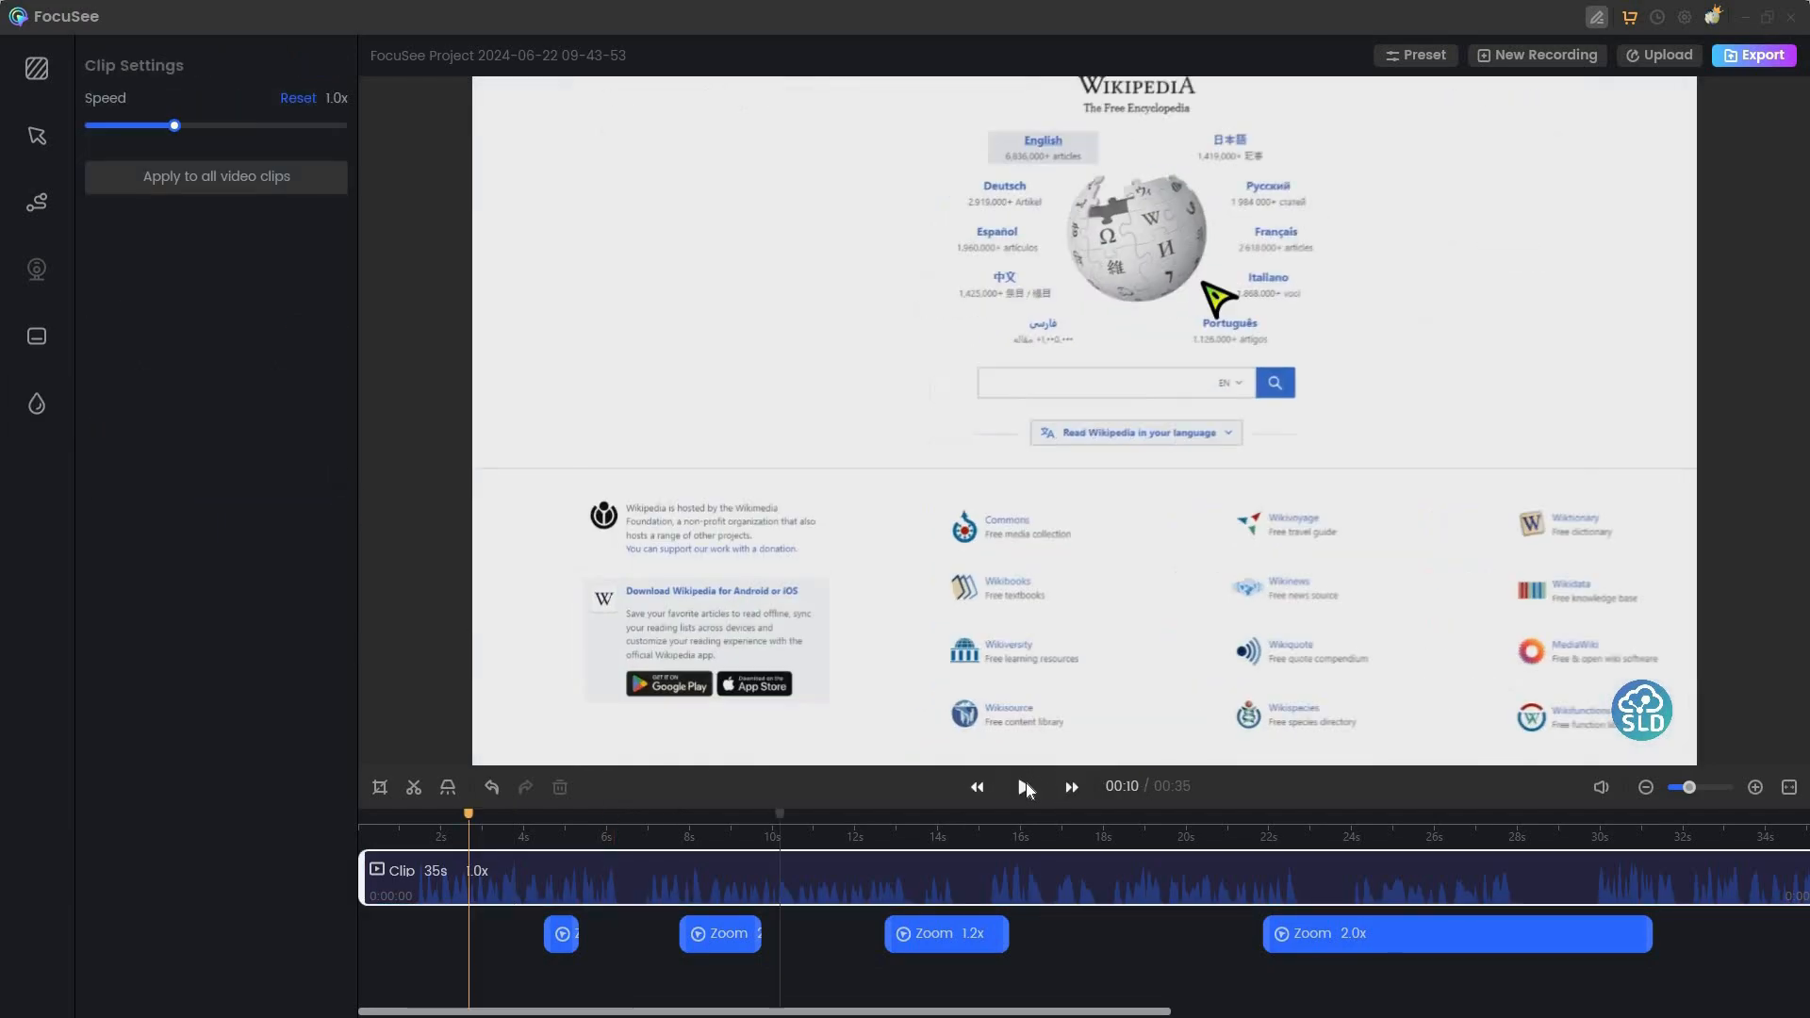
pyautogui.click(1027, 788)
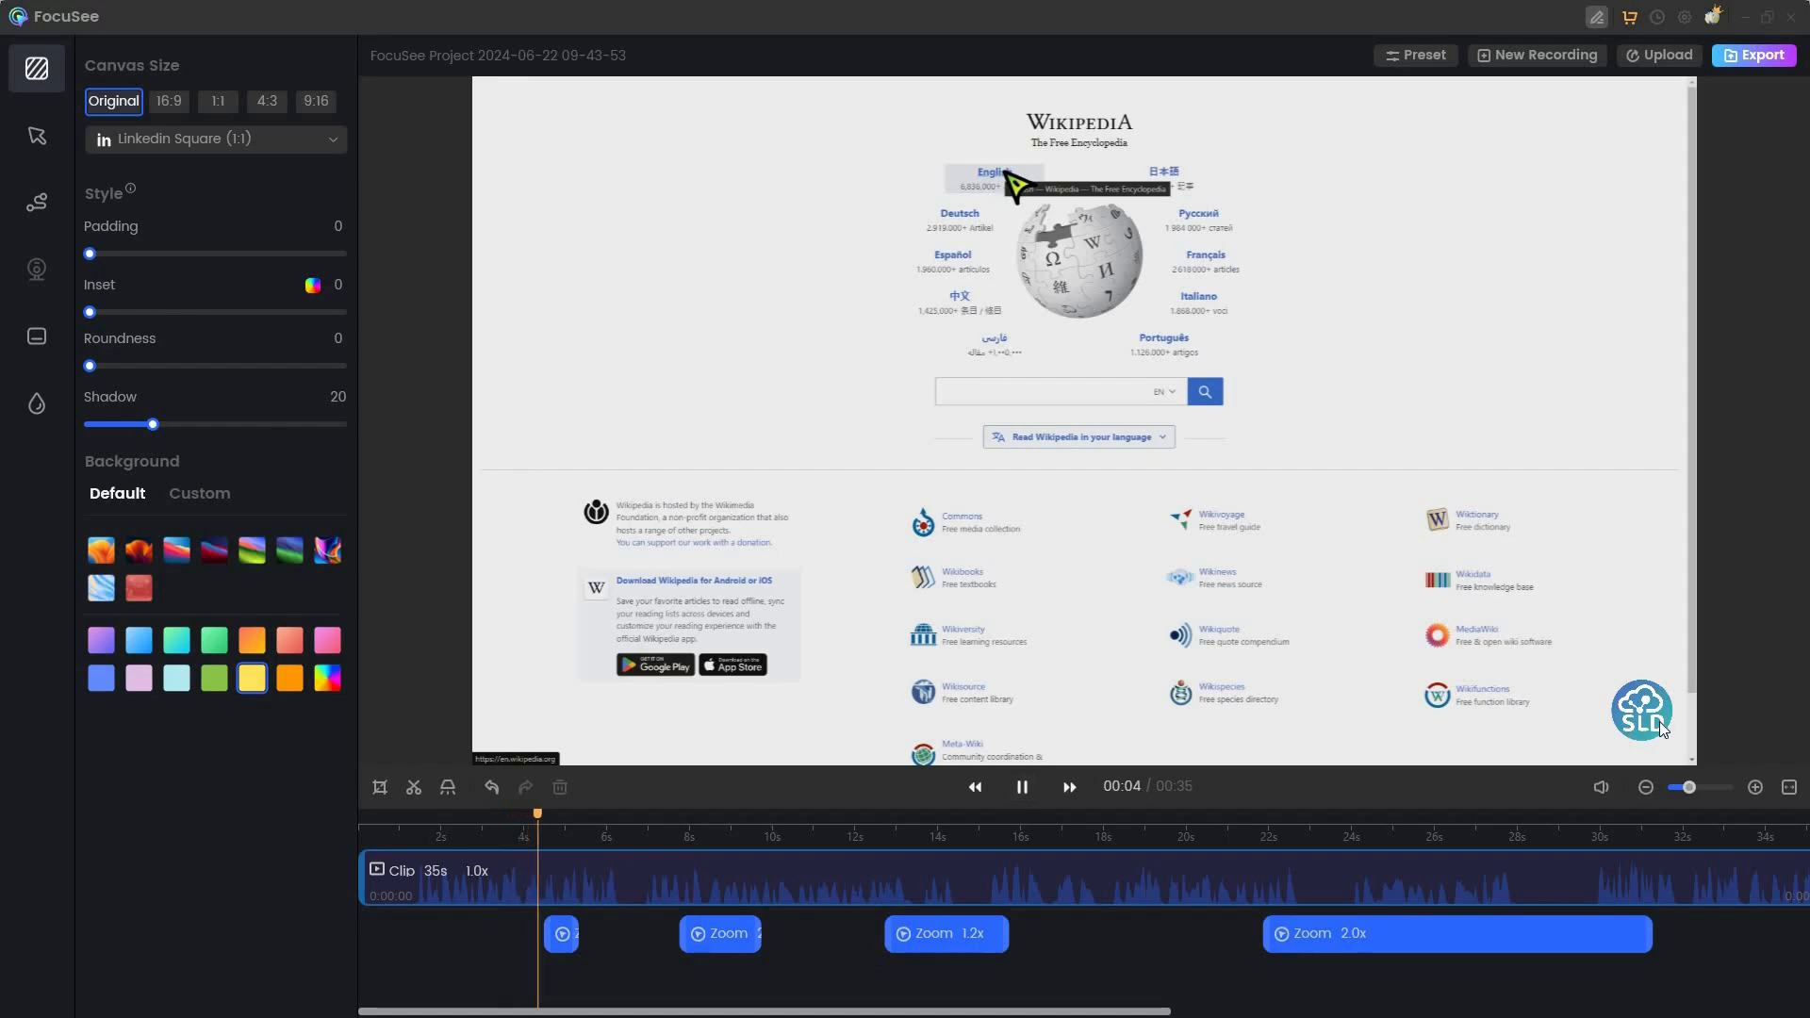
pyautogui.click(1022, 789)
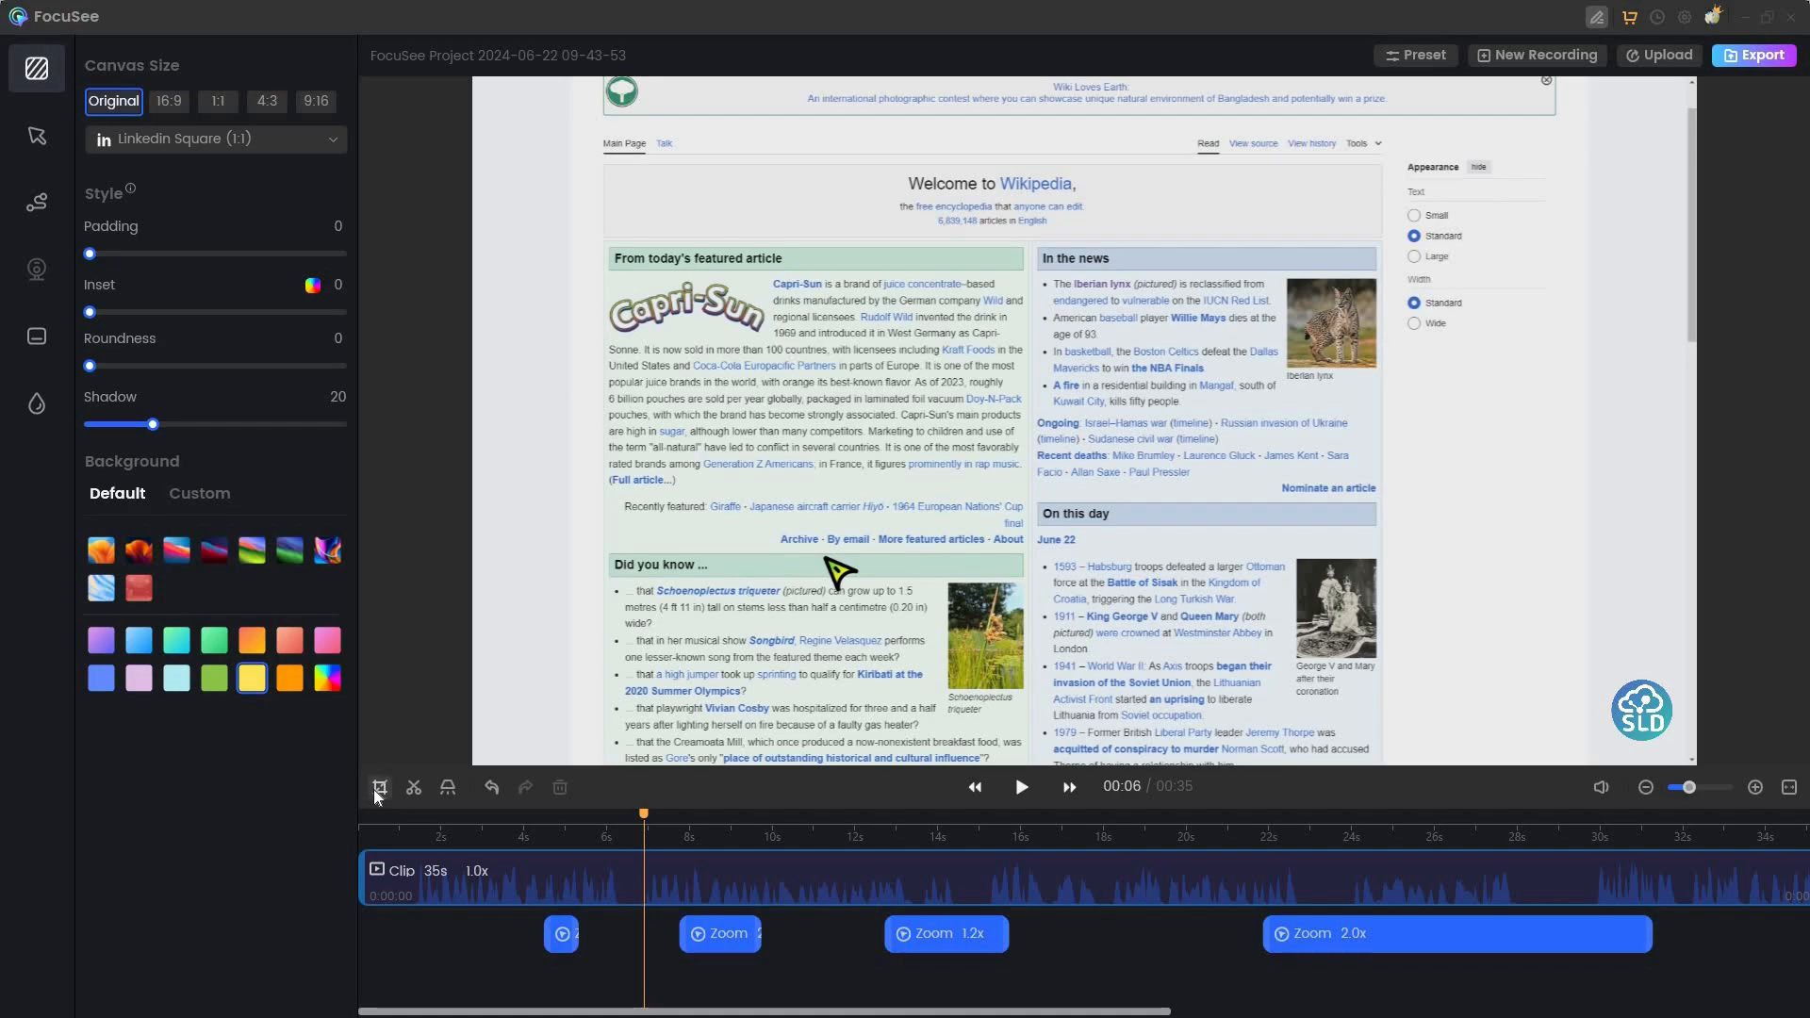
# - Add a spotlight effect to the timeline, shorten it to under a second and place it around the 6-second mark
pyautogui.click(447, 788)
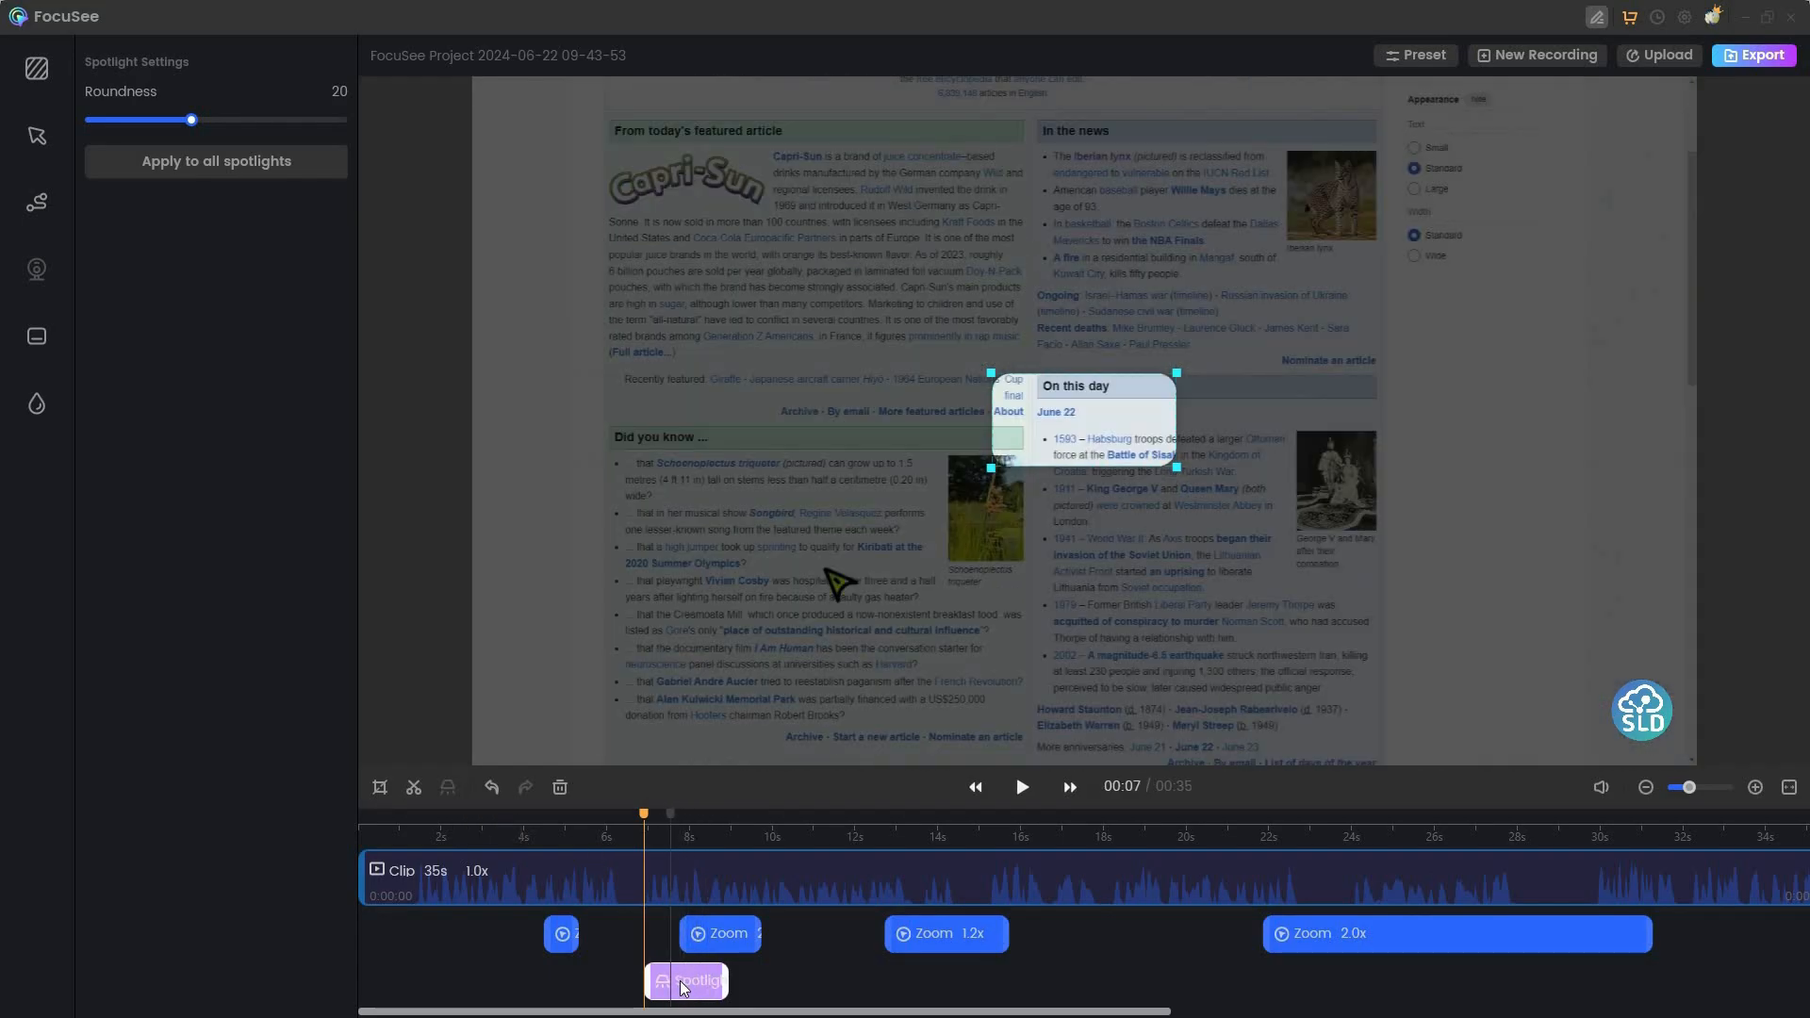
pyautogui.moveTo(671, 987); pyautogui.dragTo(619, 981)
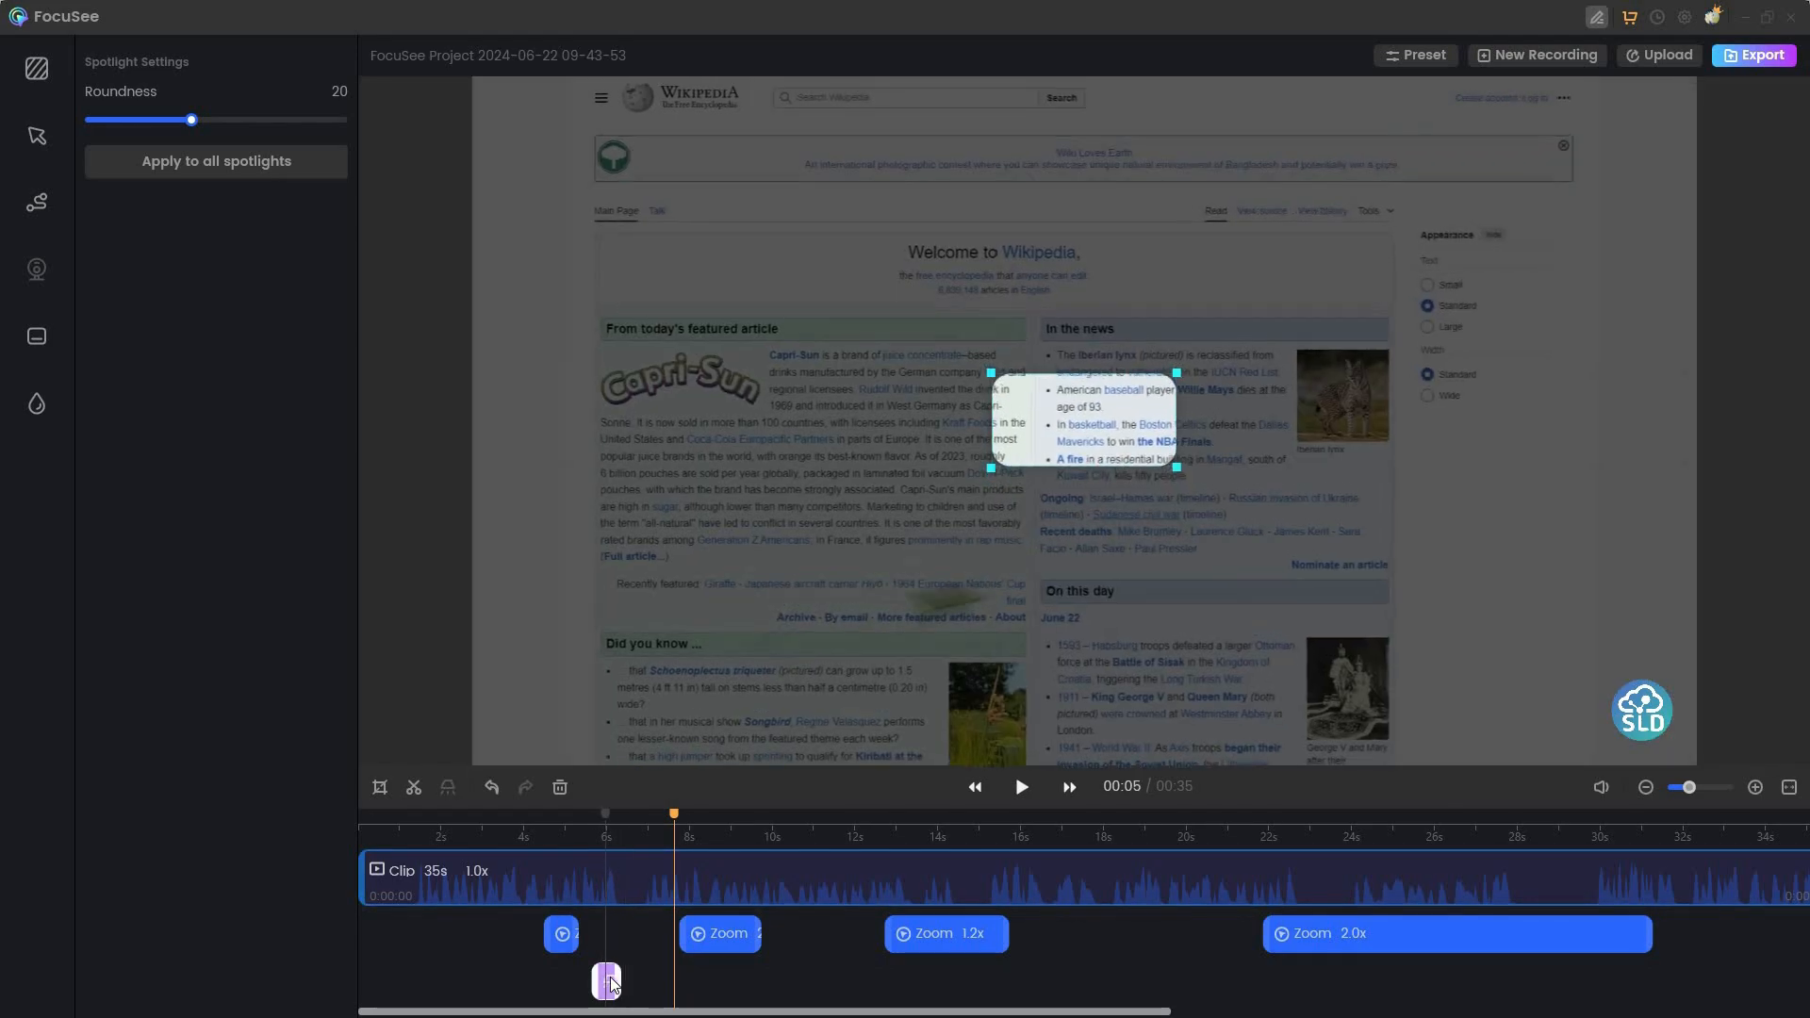
pyautogui.click(607, 985)
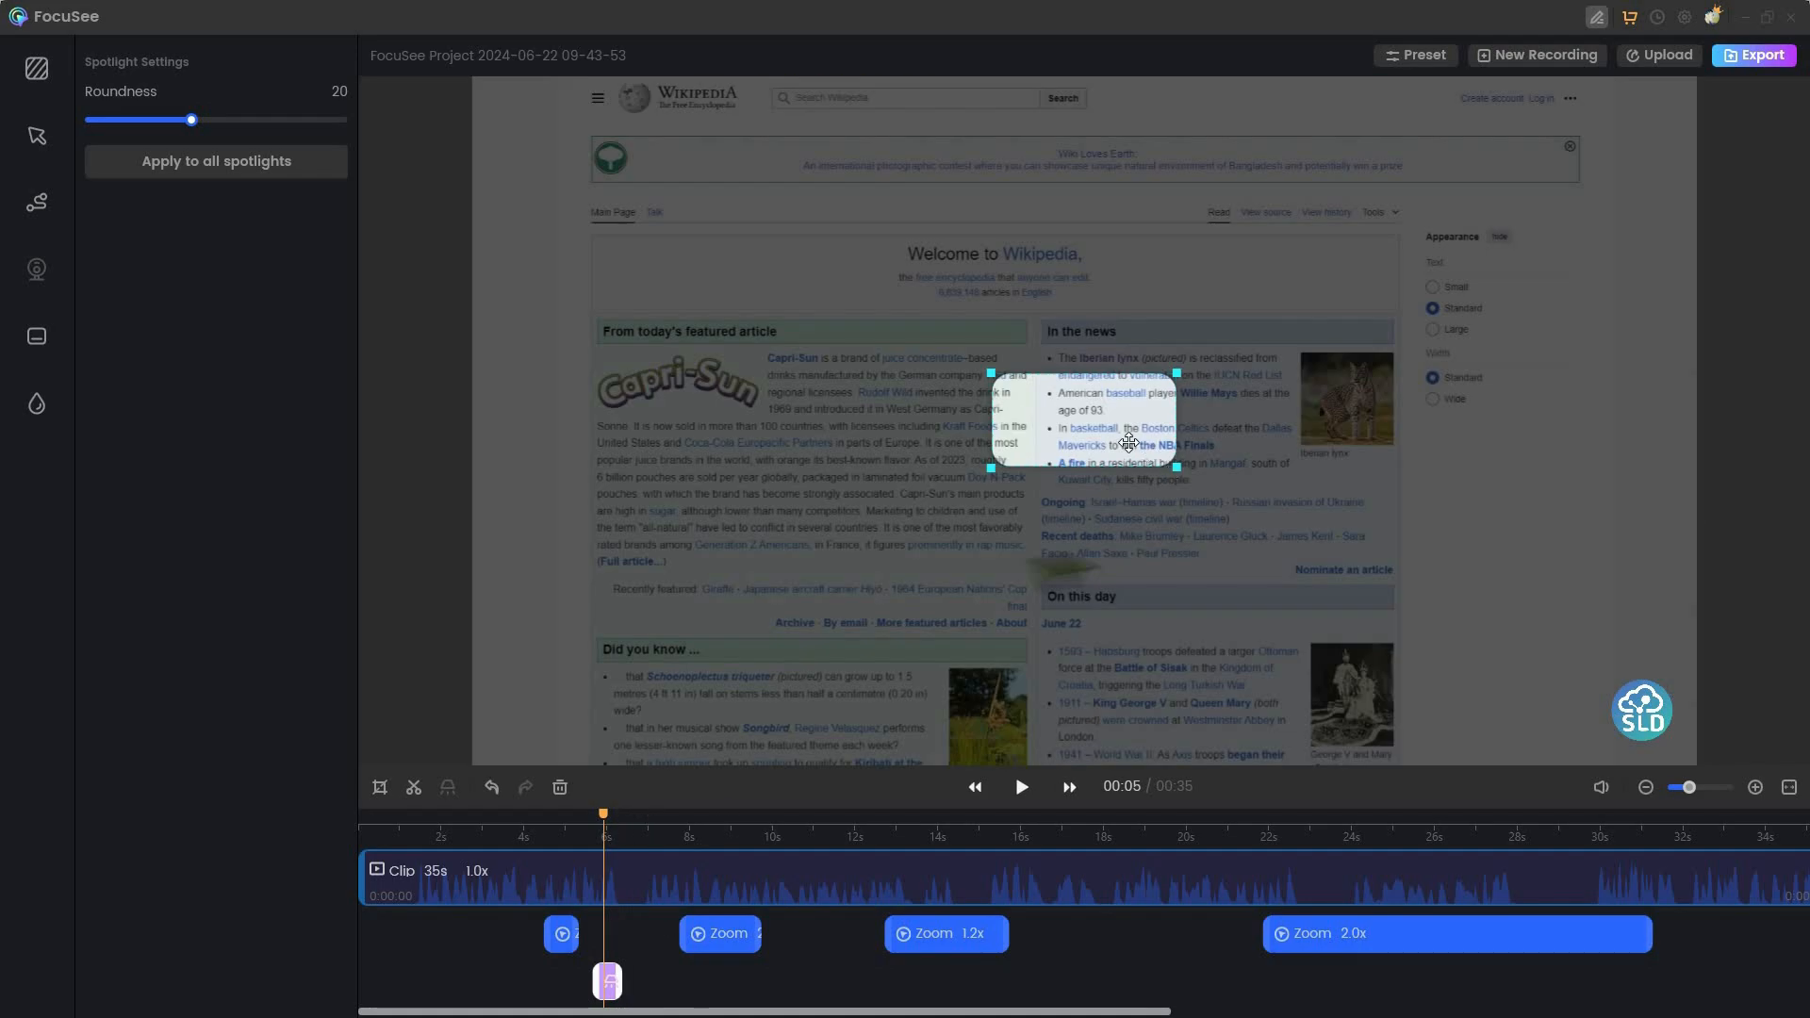
# - Move and enlarge the spotlight area over the Capri-Sun heading and logo of the featured article, and preview it
pyautogui.moveTo(1079, 414); pyautogui.dragTo(652, 357)
pyautogui.moveTo(748, 409); pyautogui.dragTo(843, 481)
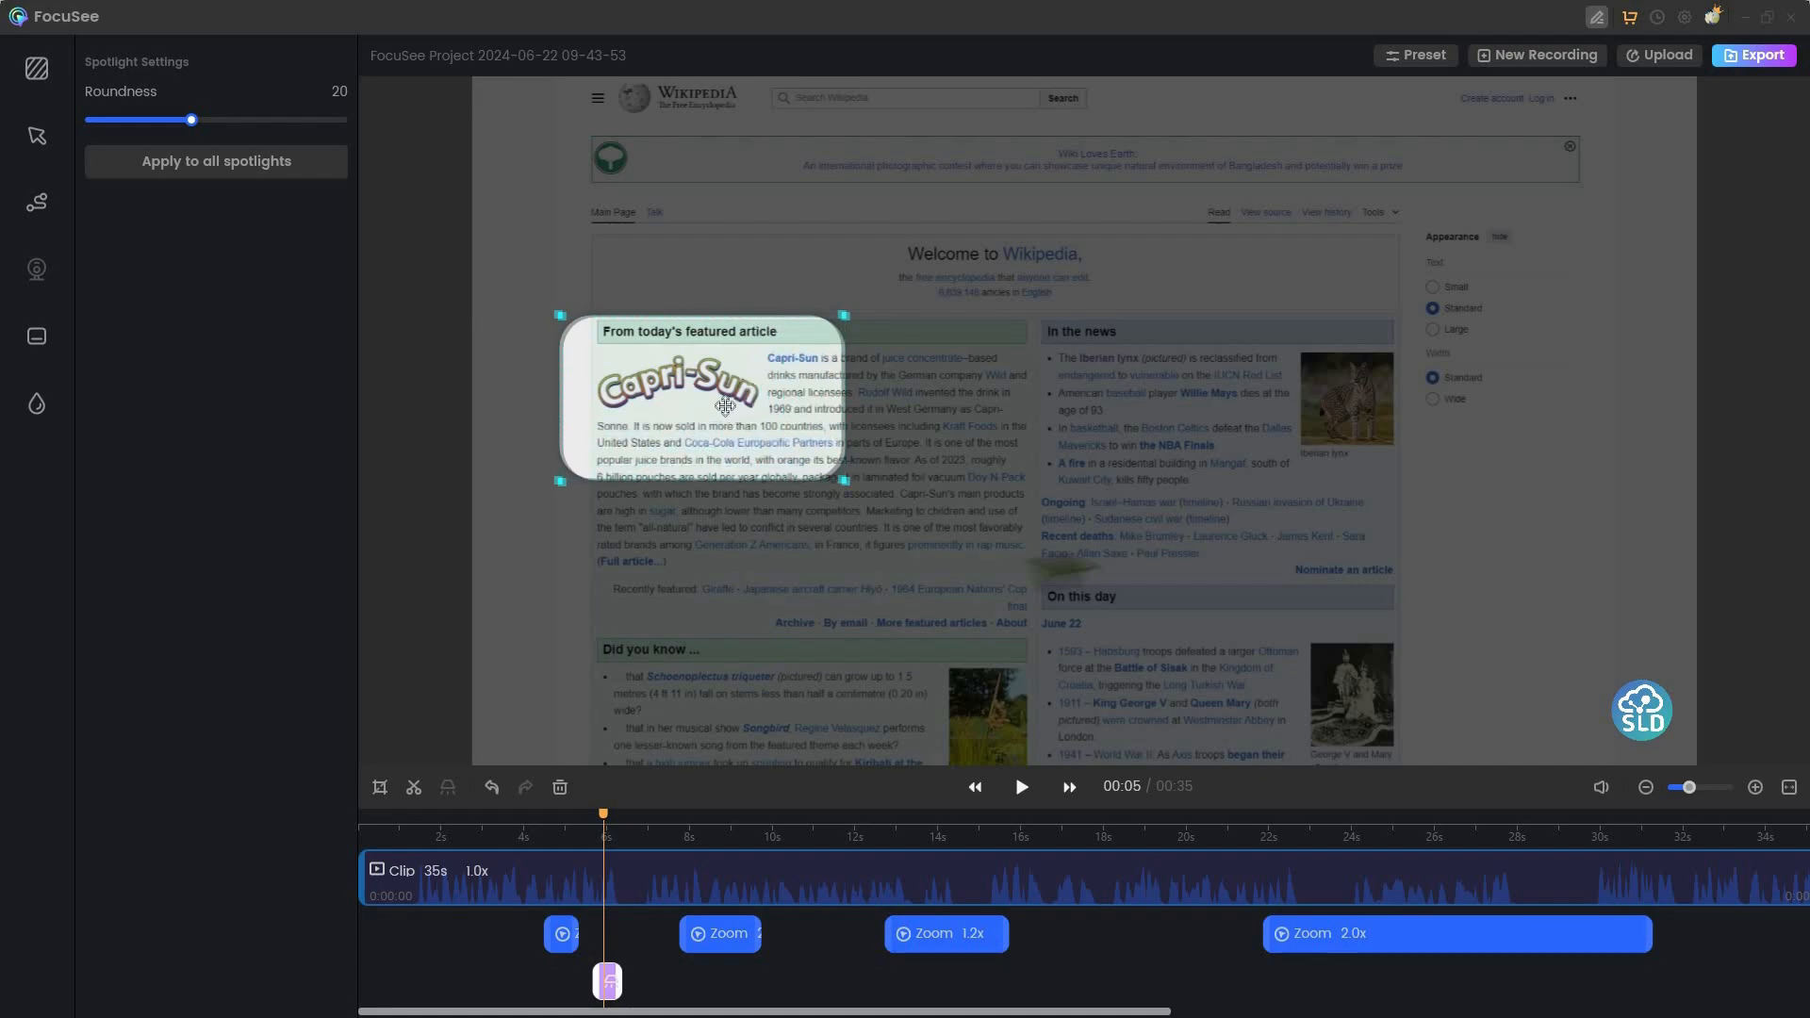
pyautogui.moveTo(725, 406); pyautogui.dragTo(725, 406)
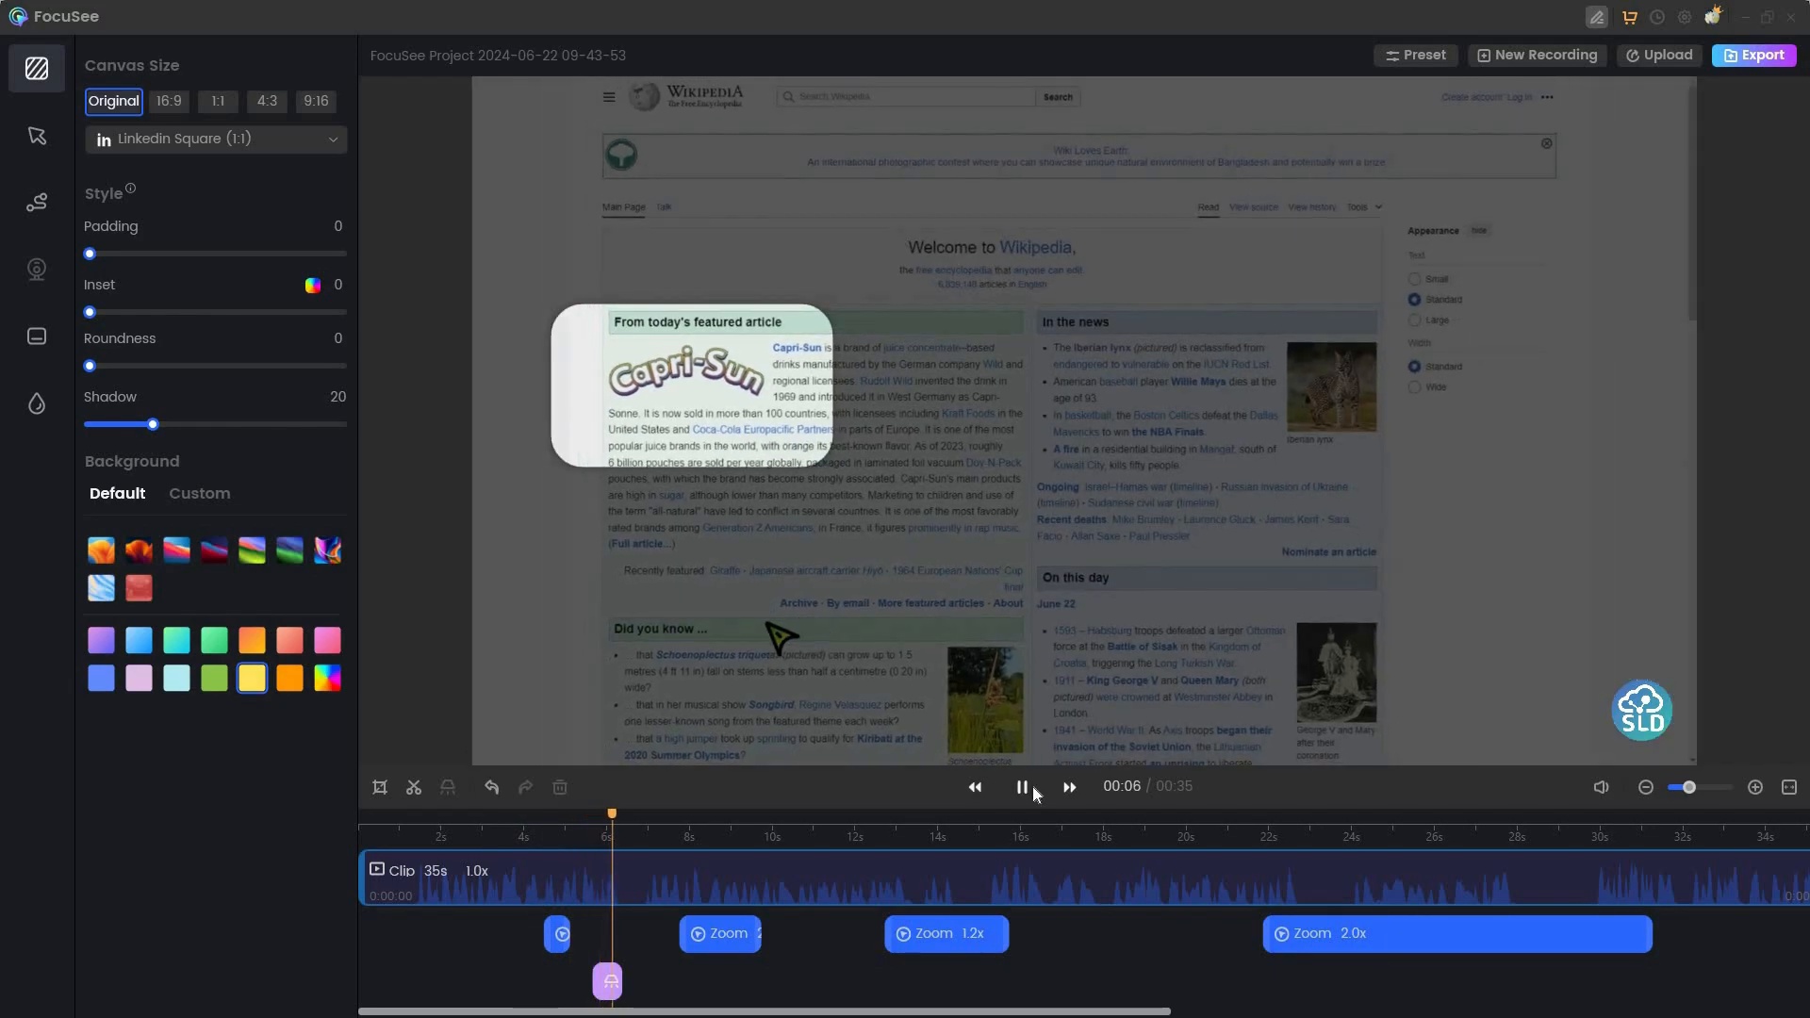
pyautogui.click(1028, 786)
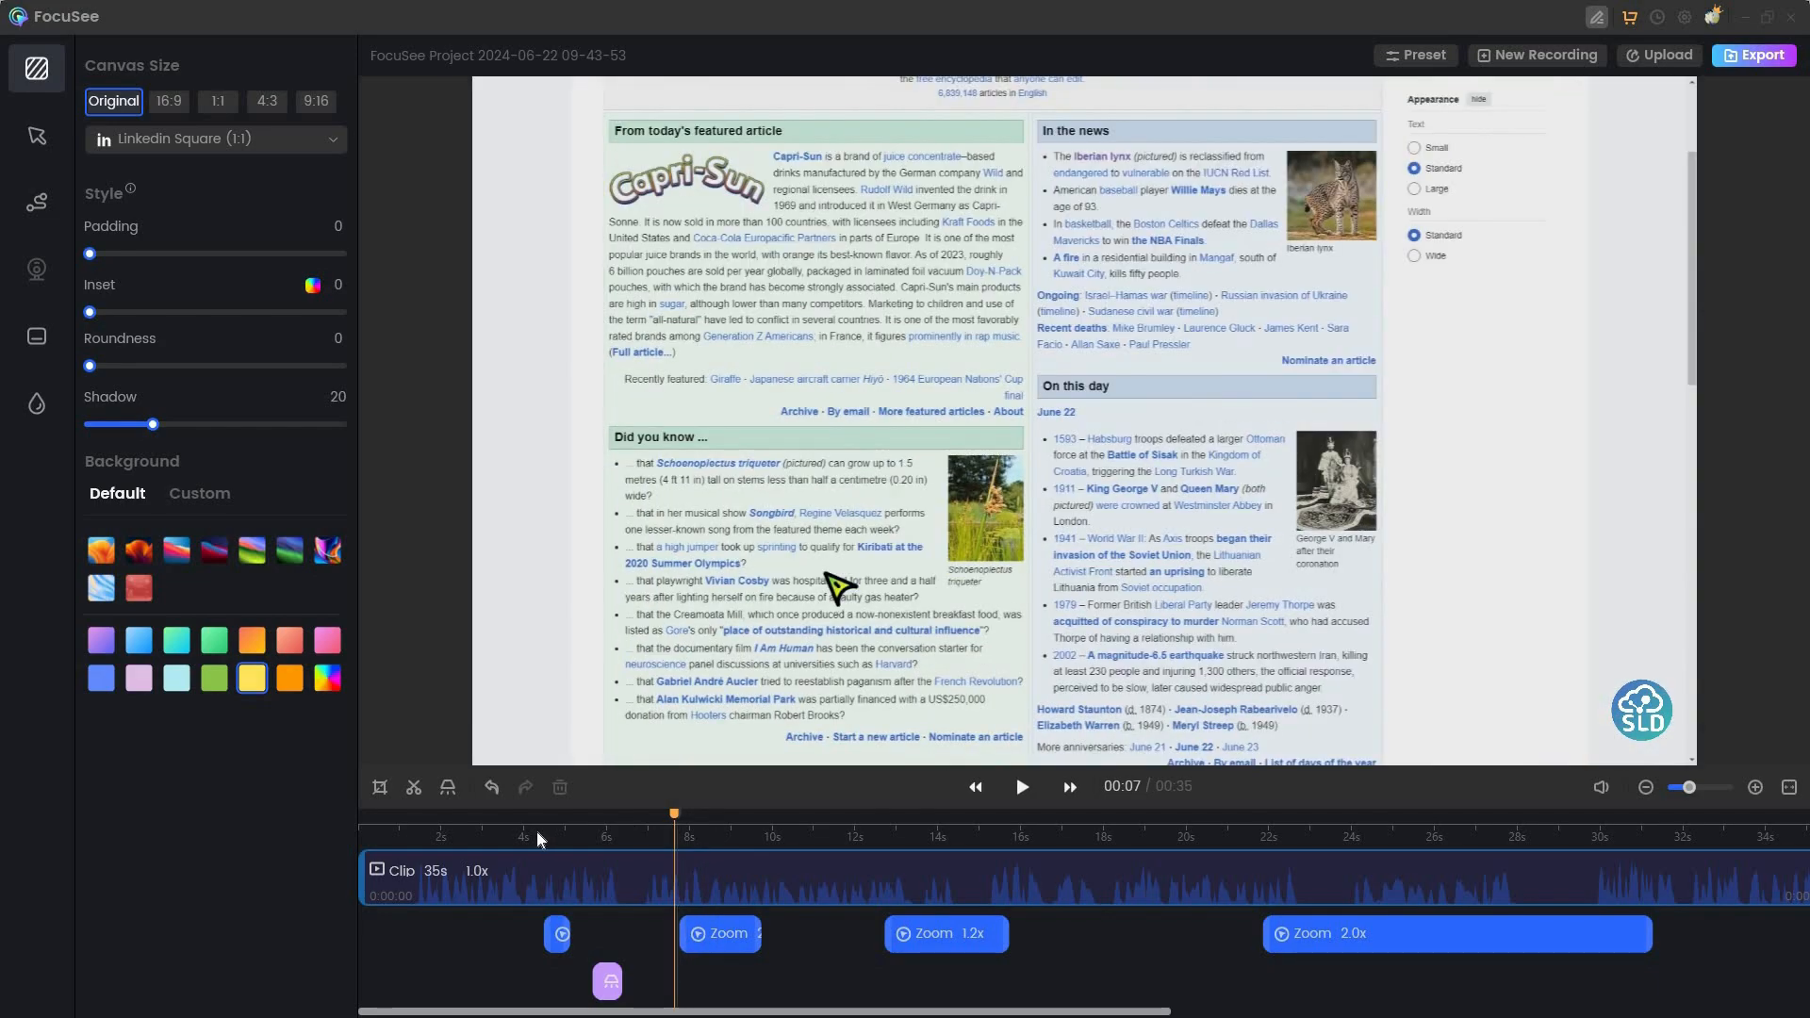
# - Extend the end of the spotlight to about 7.6 seconds and play the clip from about 3 seconds to preview it
pyautogui.click(620, 981)
pyautogui.moveTo(669, 977); pyautogui.dragTo(671, 977)
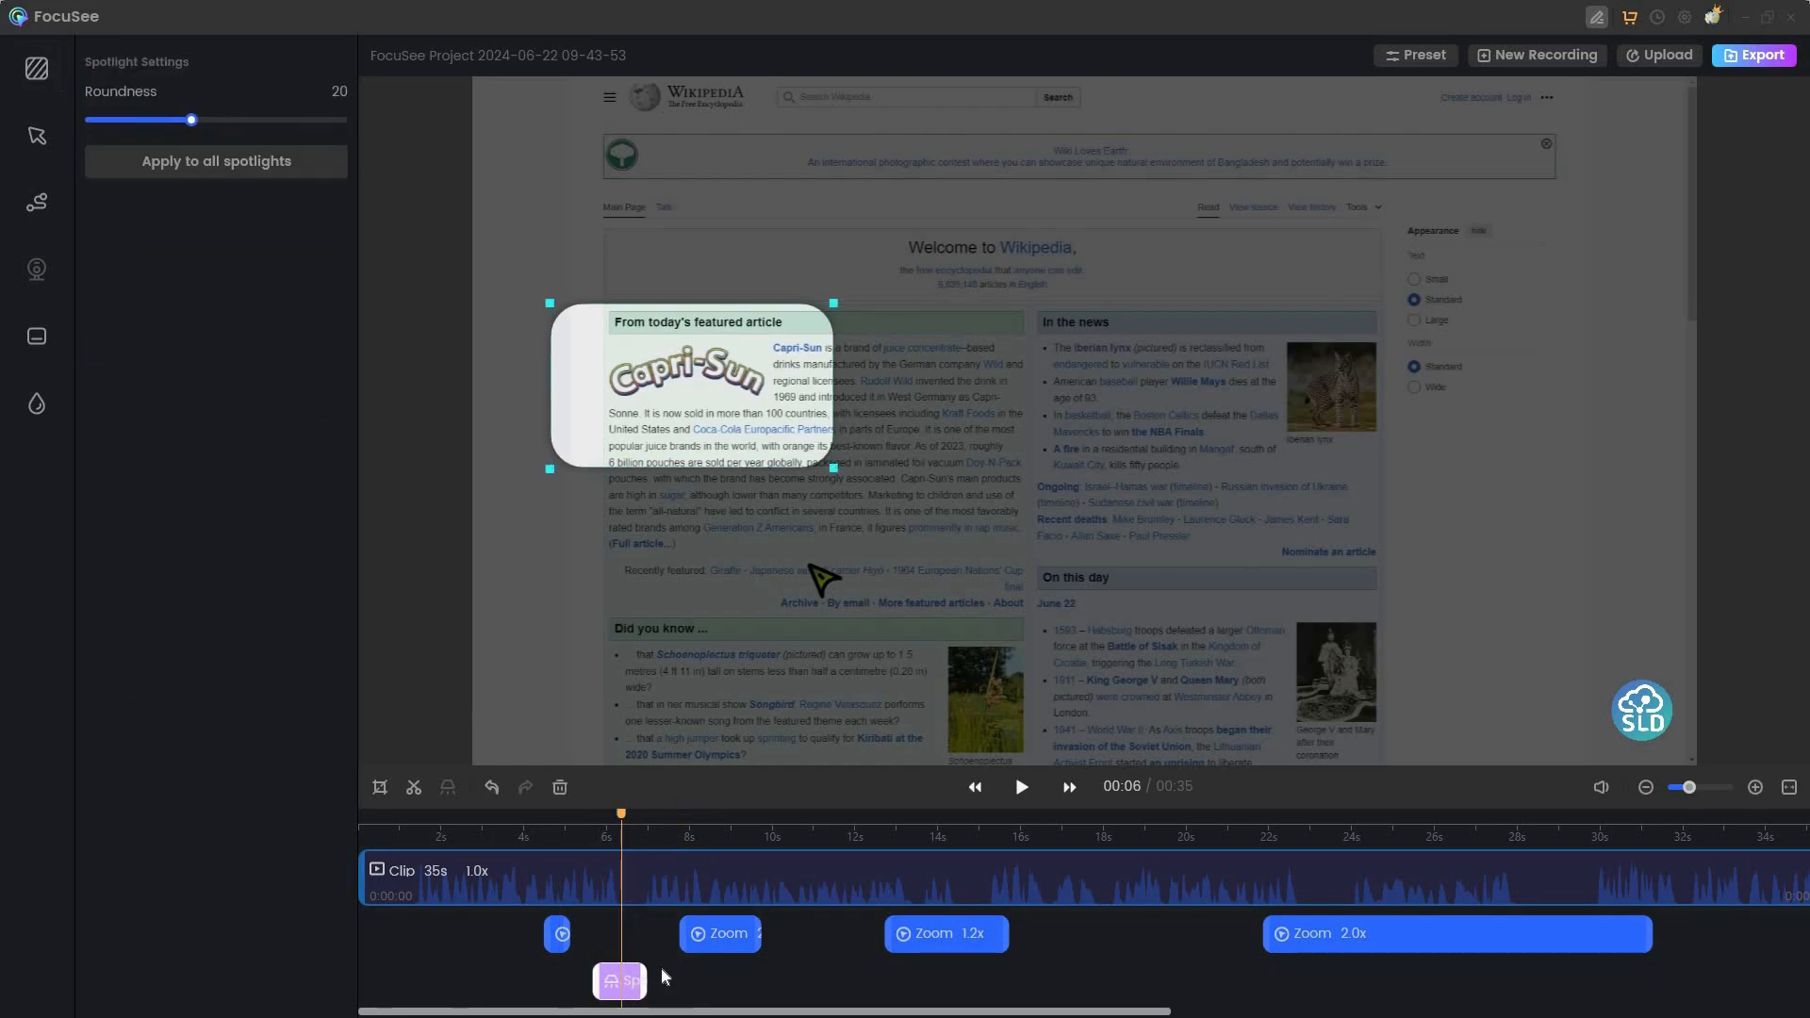
pyautogui.click(481, 865)
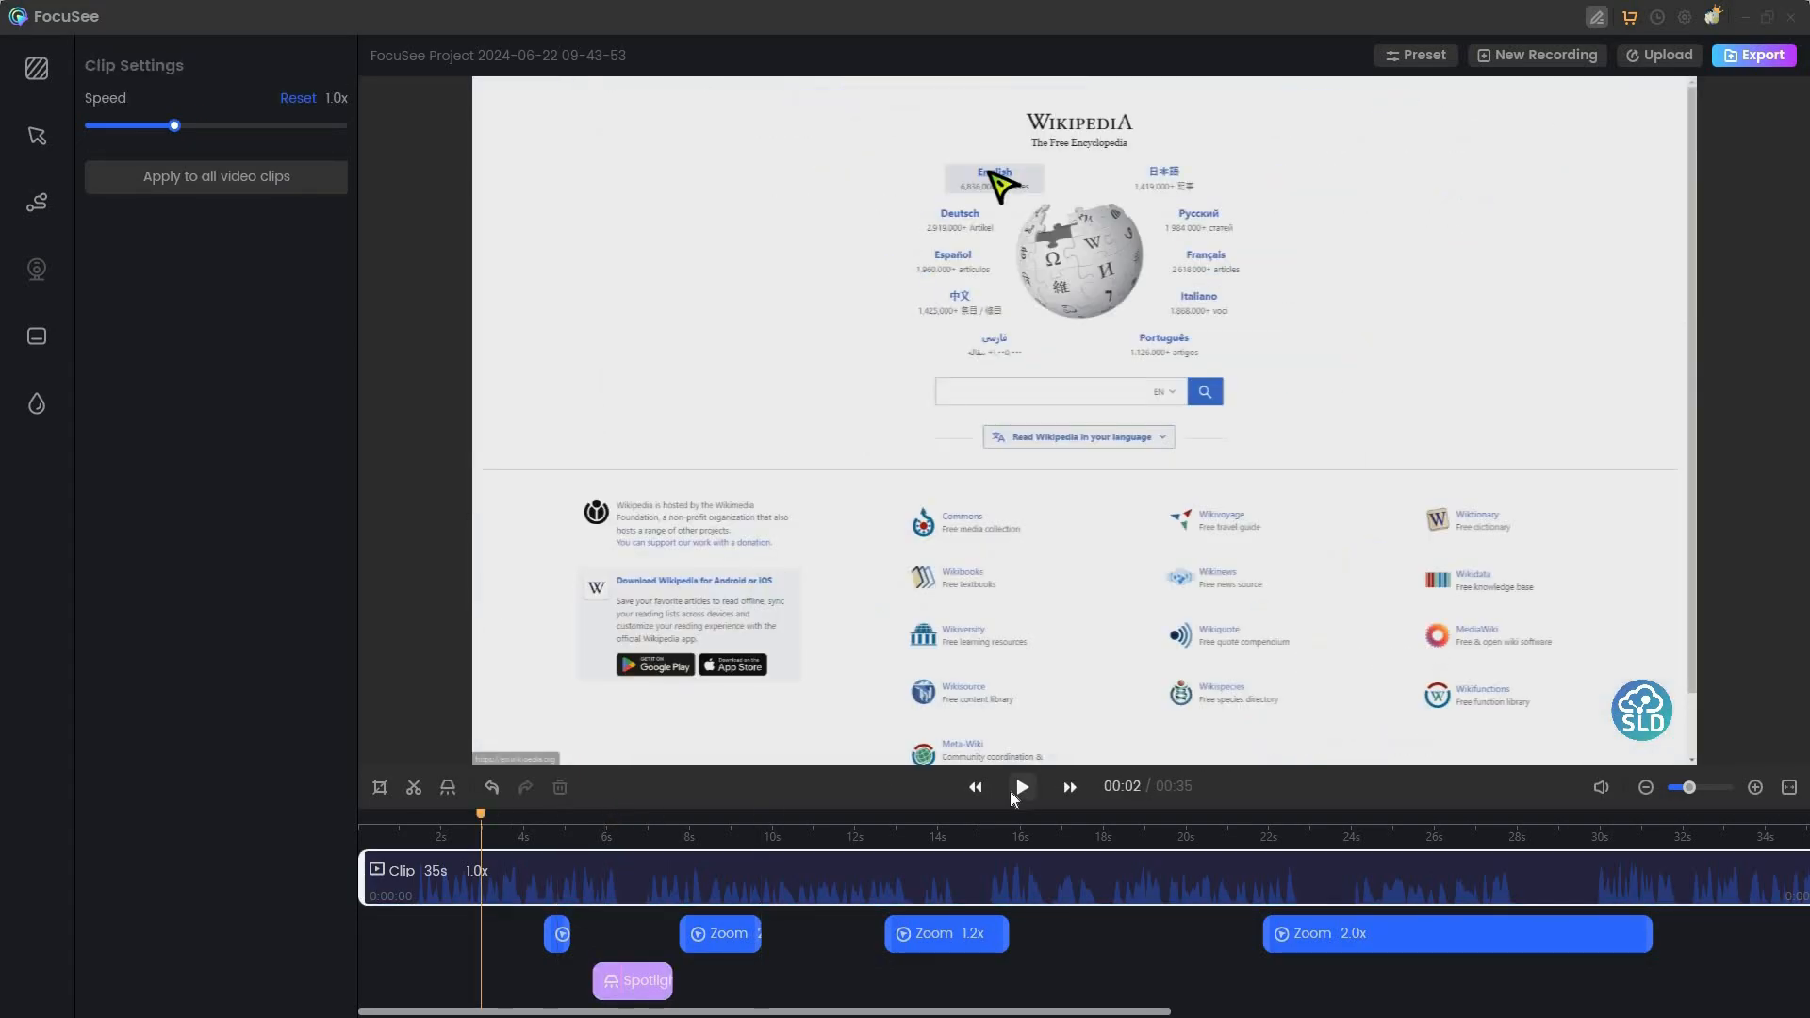
pyautogui.click(1010, 790)
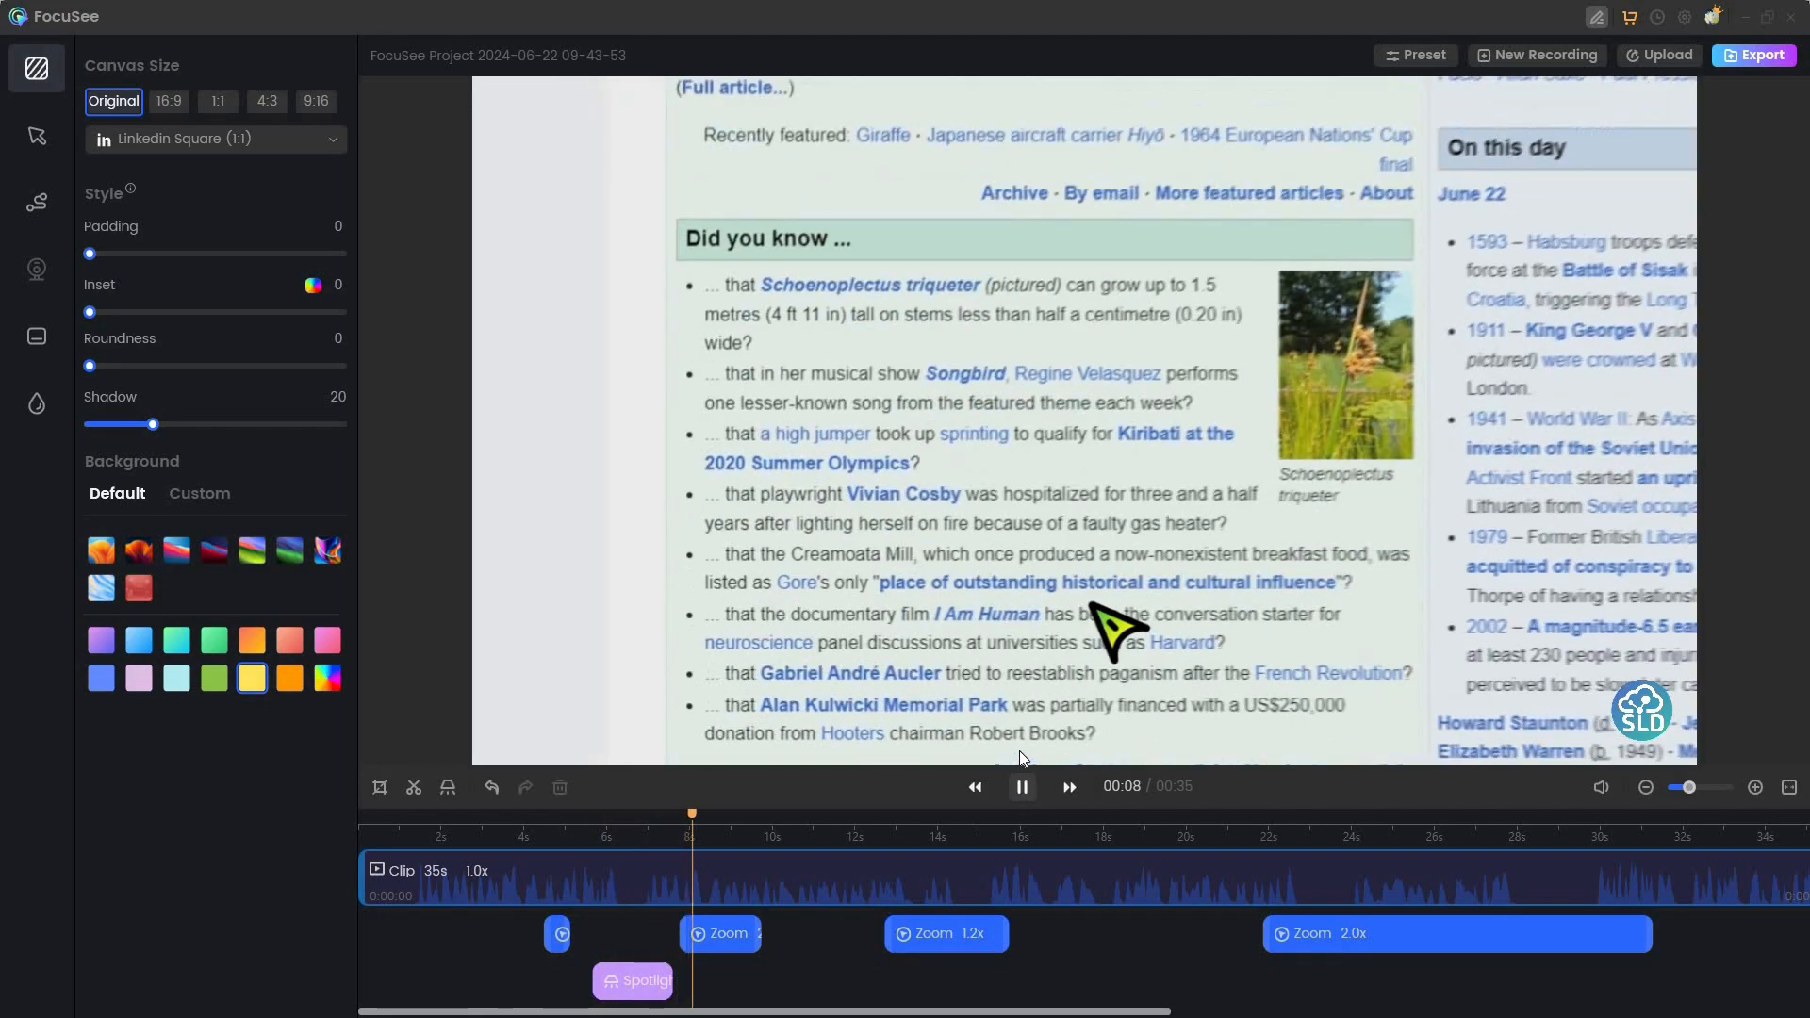
pyautogui.click(1020, 788)
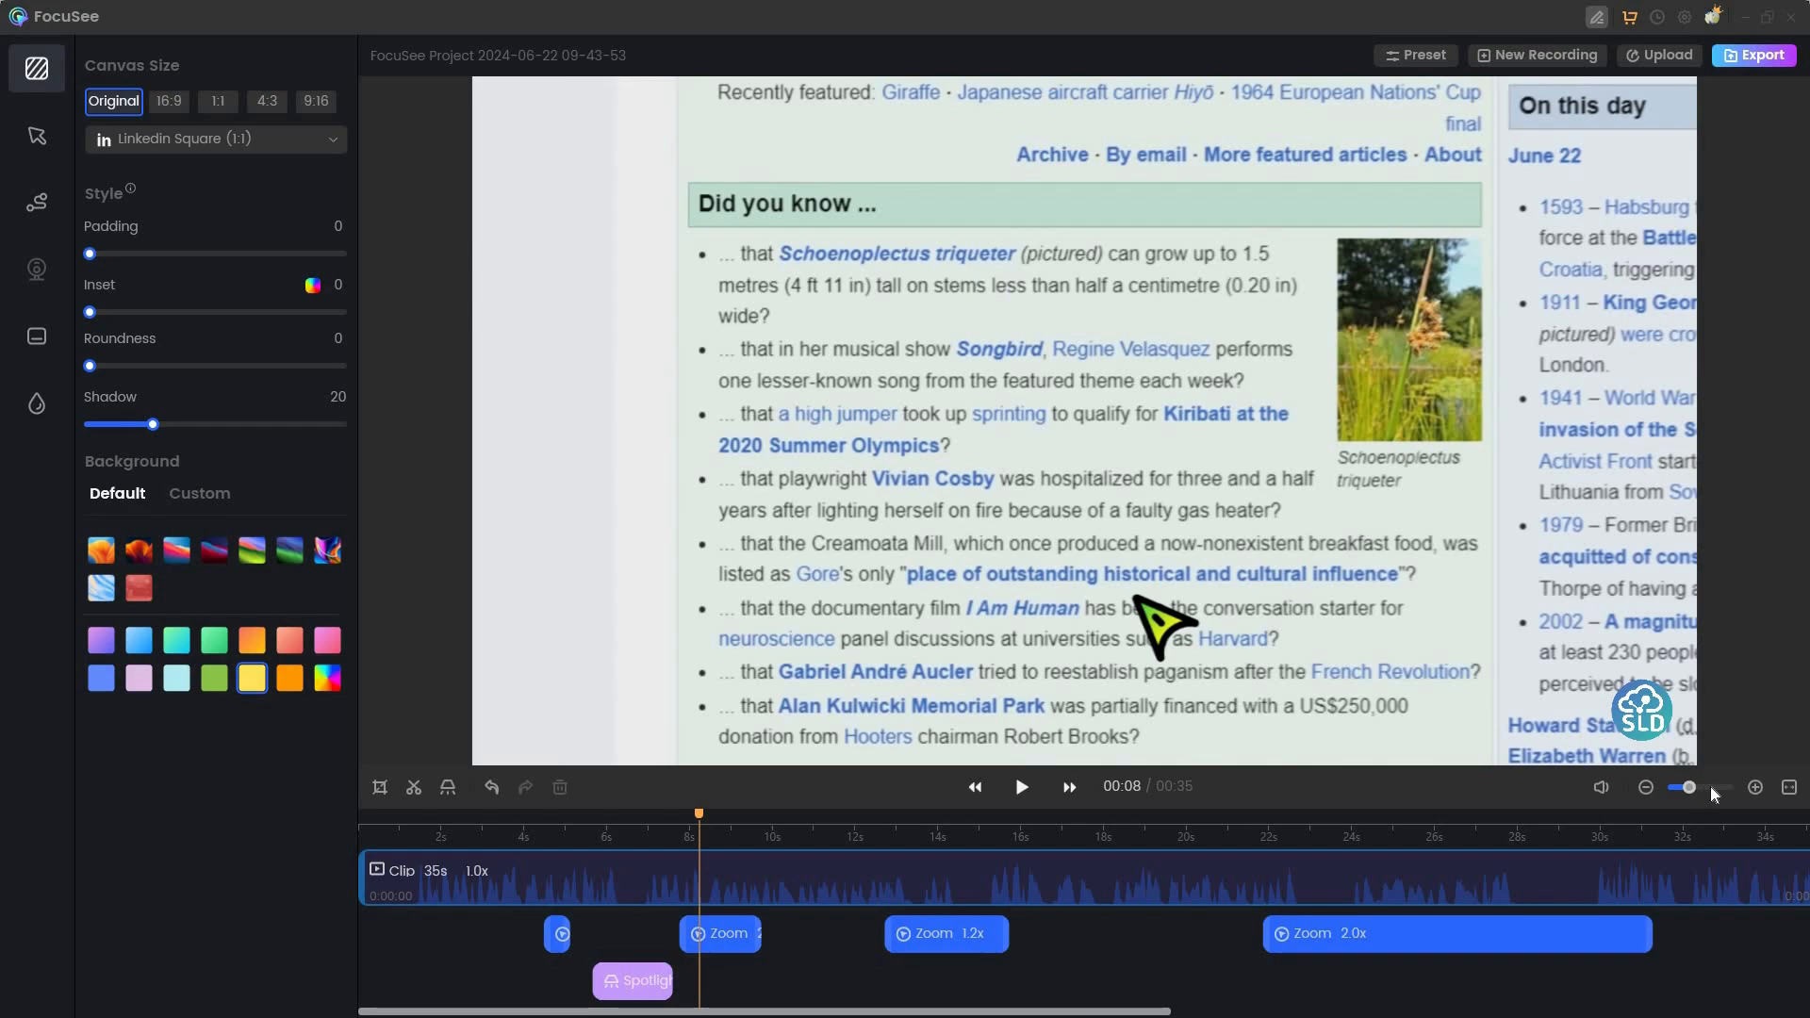
# - Try the timeline zoom in both directions, view the volume control and fit the whole clip in the timeline
pyautogui.click(1711, 786)
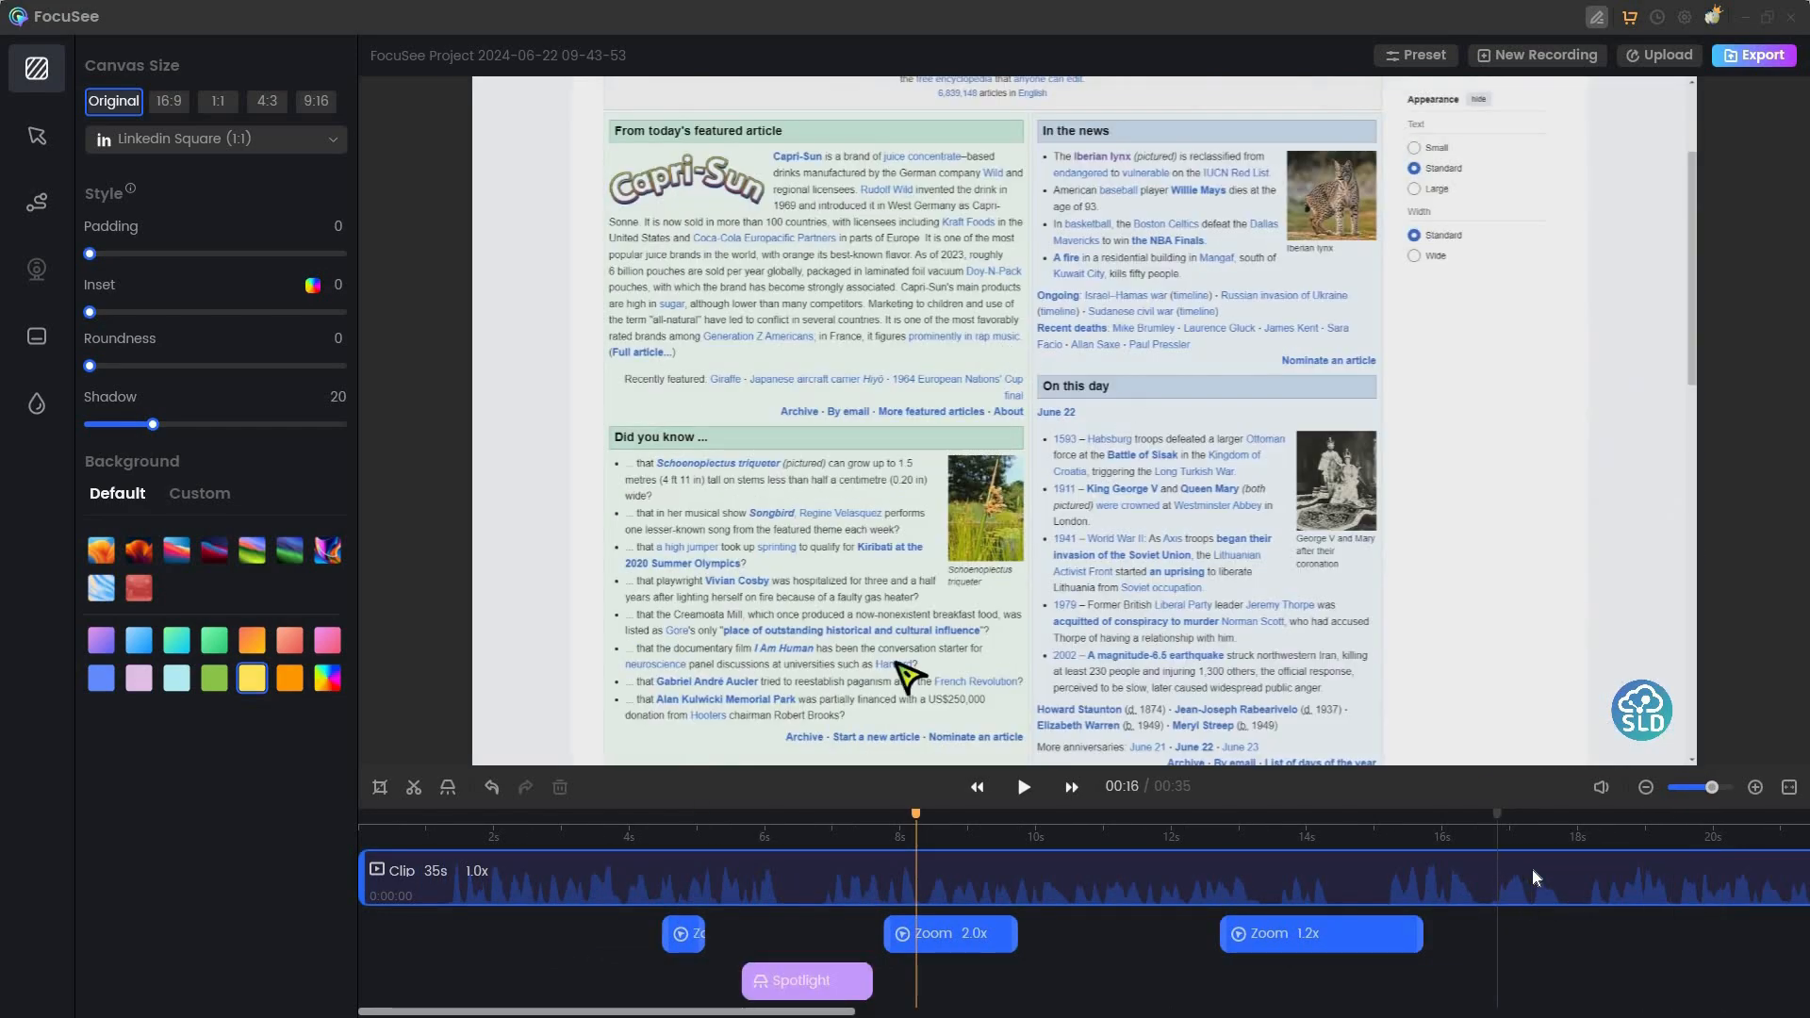
pyautogui.moveTo(1715, 787); pyautogui.dragTo(1683, 790)
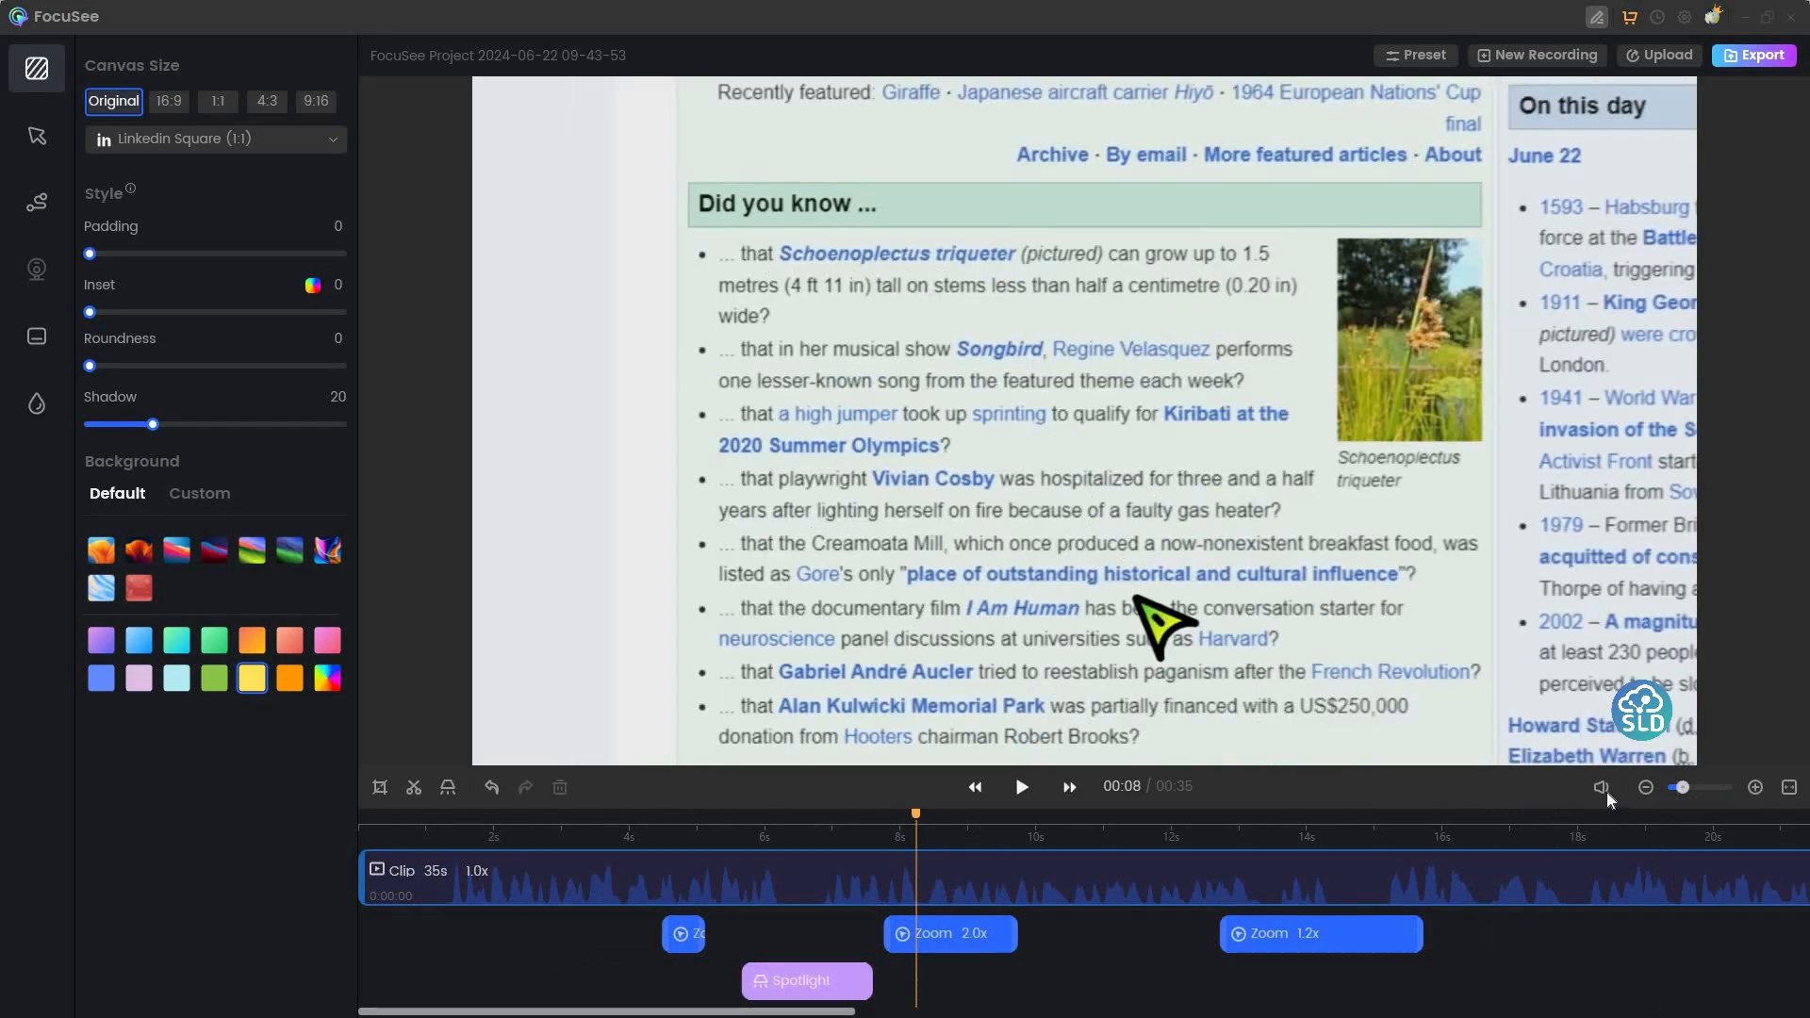
pyautogui.click(1607, 792)
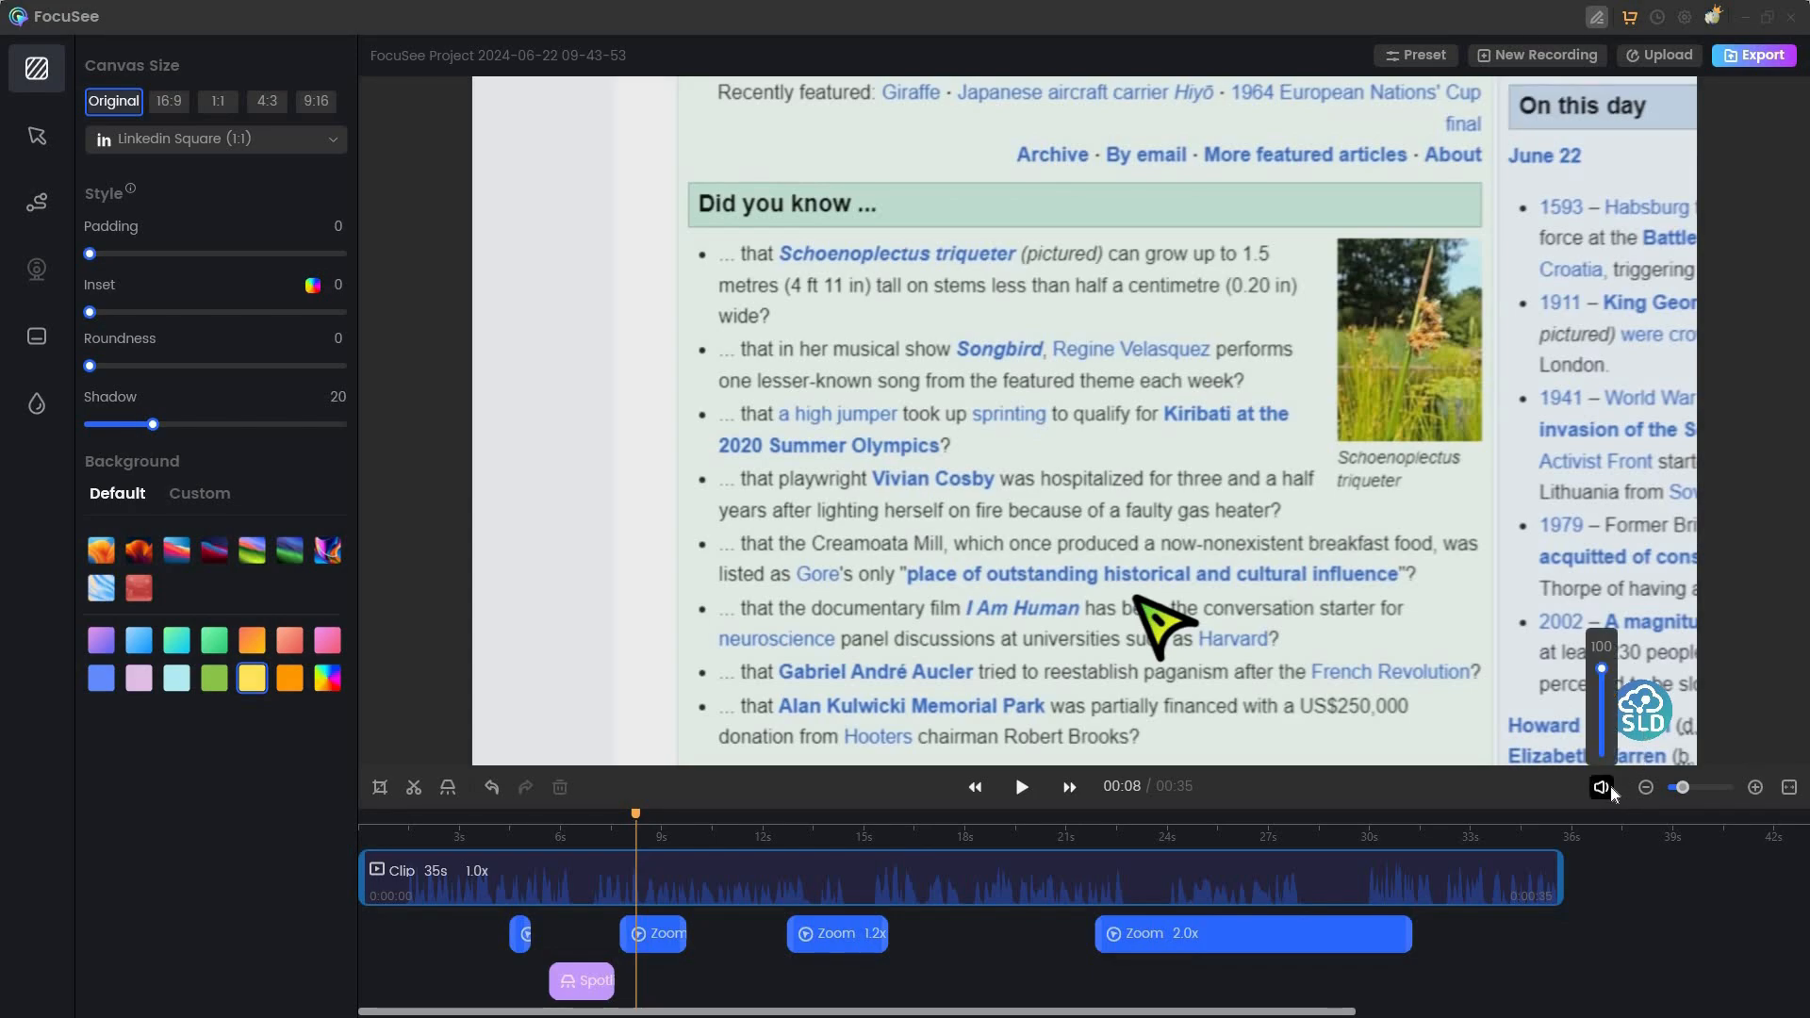
pyautogui.click(1790, 788)
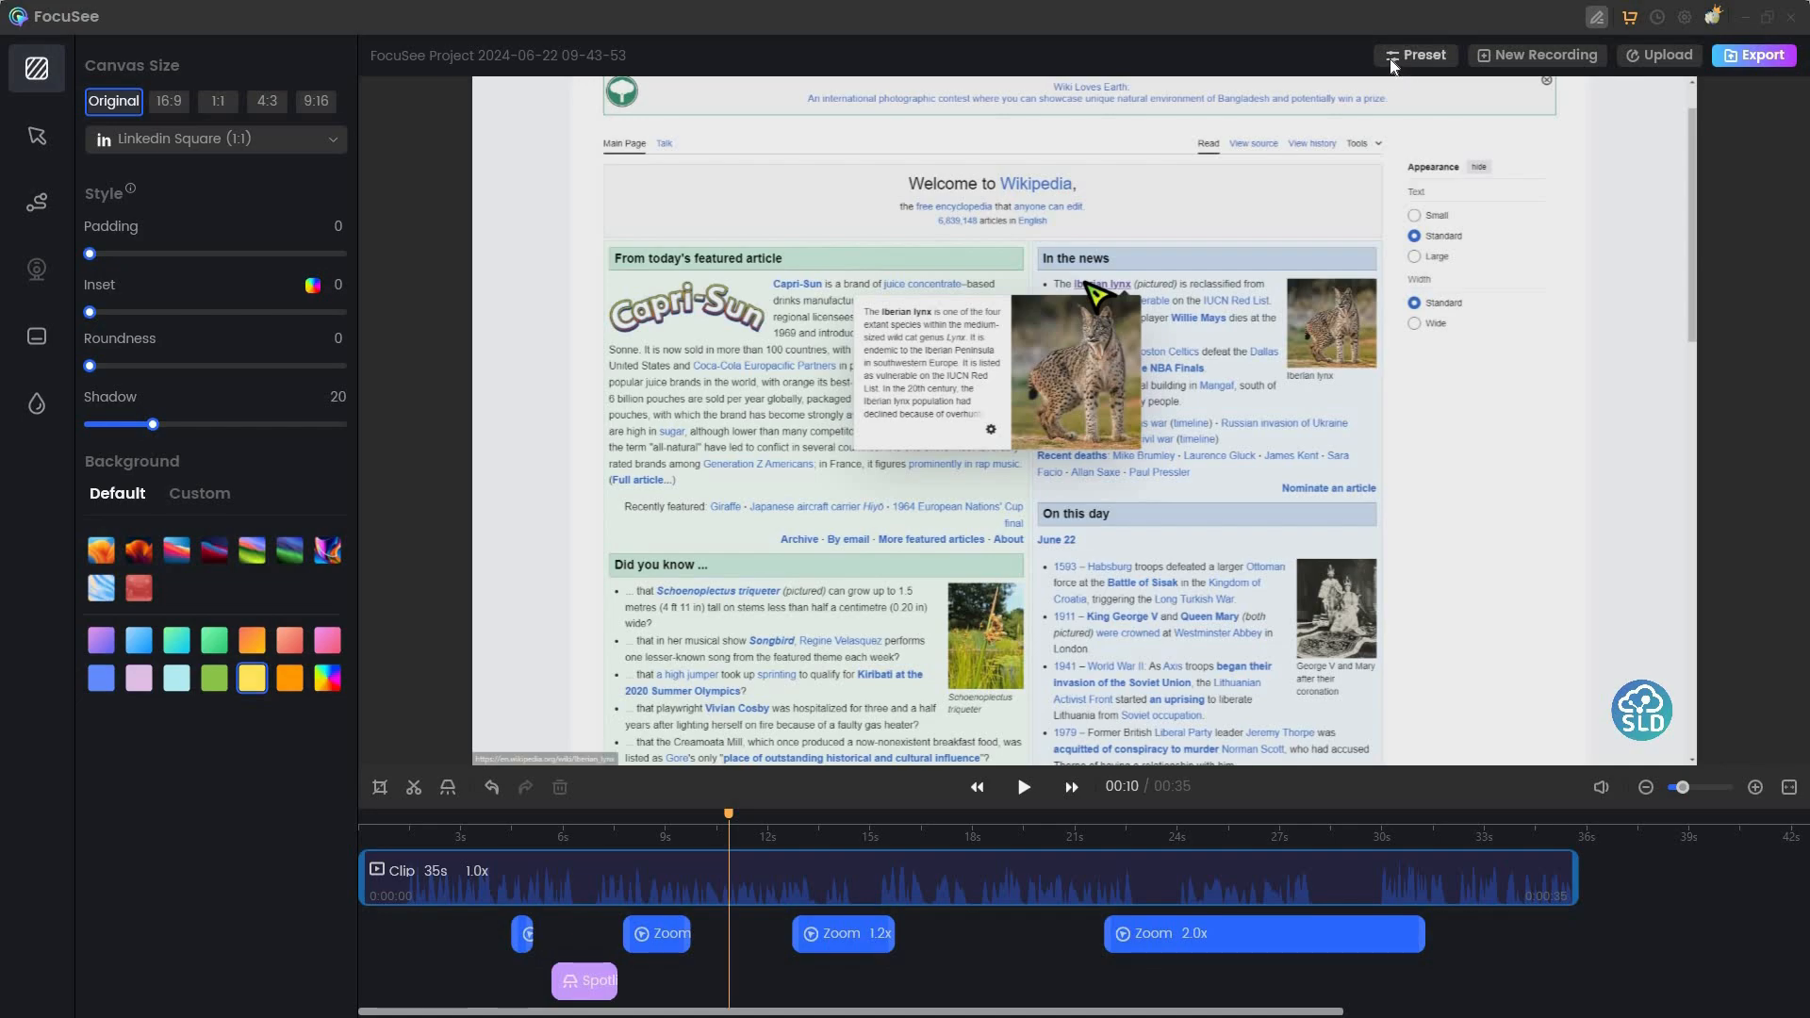
# - Examine the preset creation dialog and the resolution and frame rate options for uploading the video to the Gemoo cloud
pyautogui.click(1405, 55)
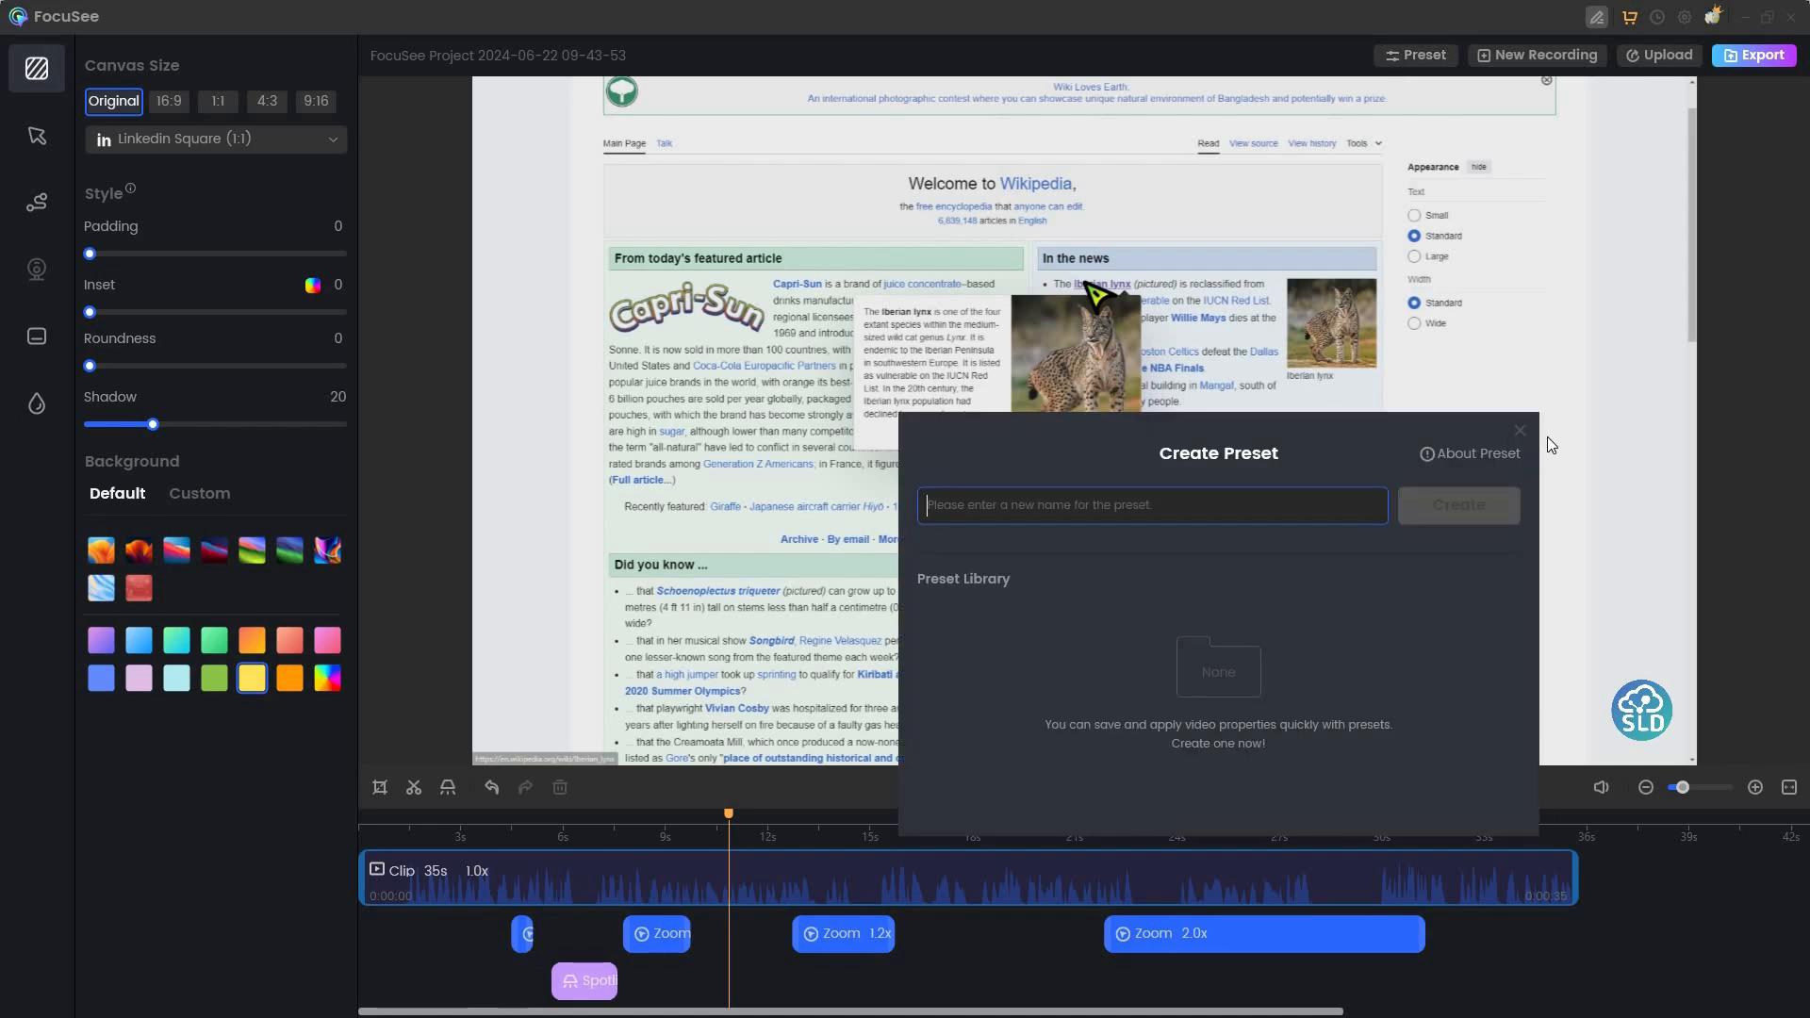
pyautogui.click(1540, 219)
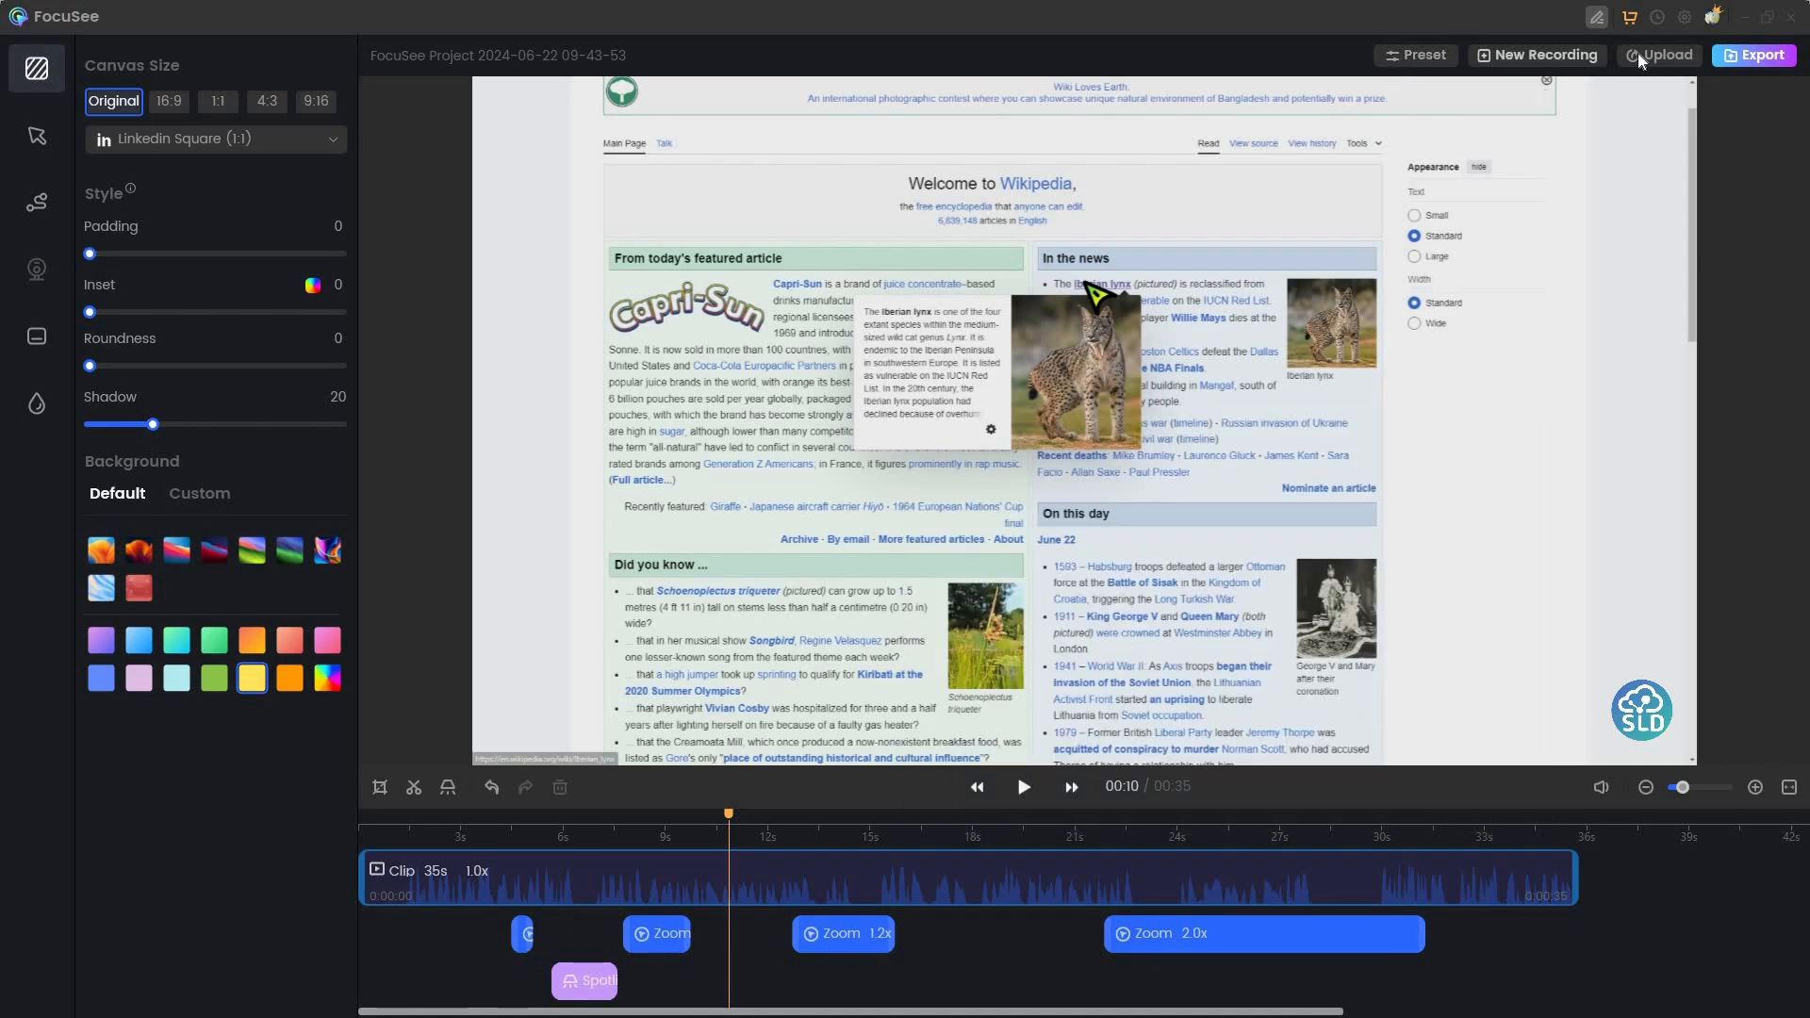
pyautogui.click(1665, 60)
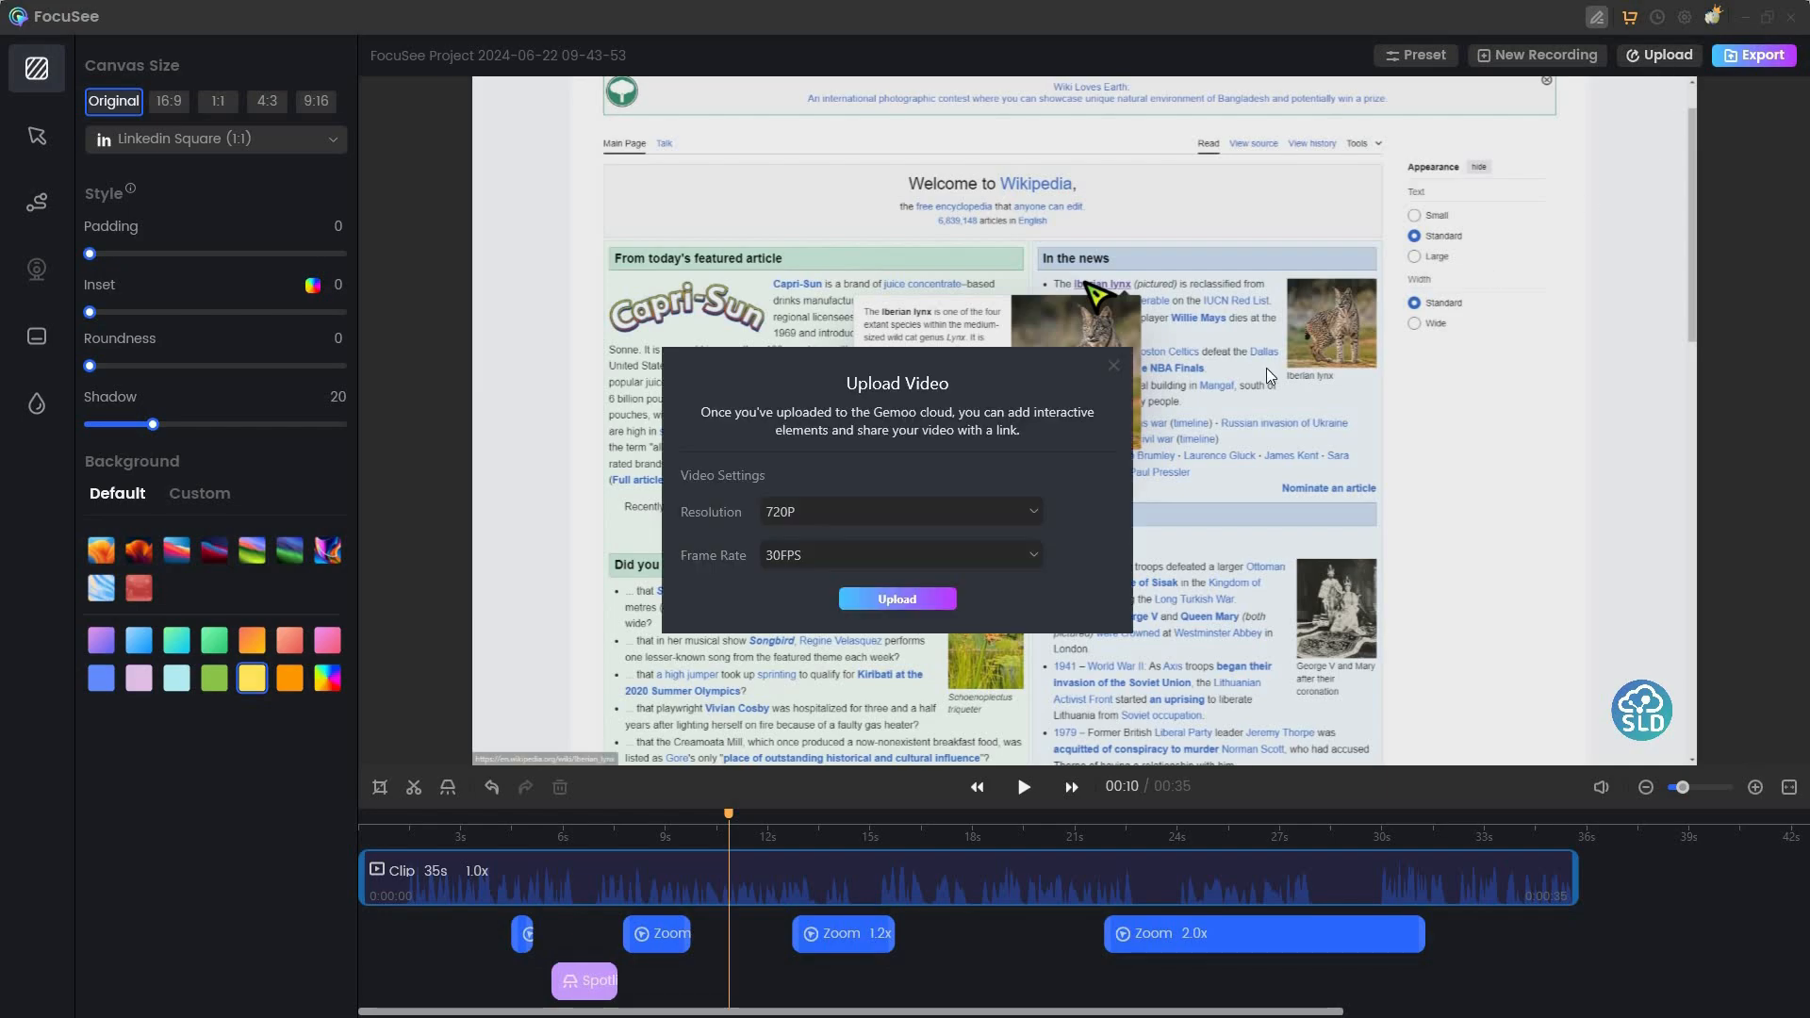
pyautogui.click(818, 519)
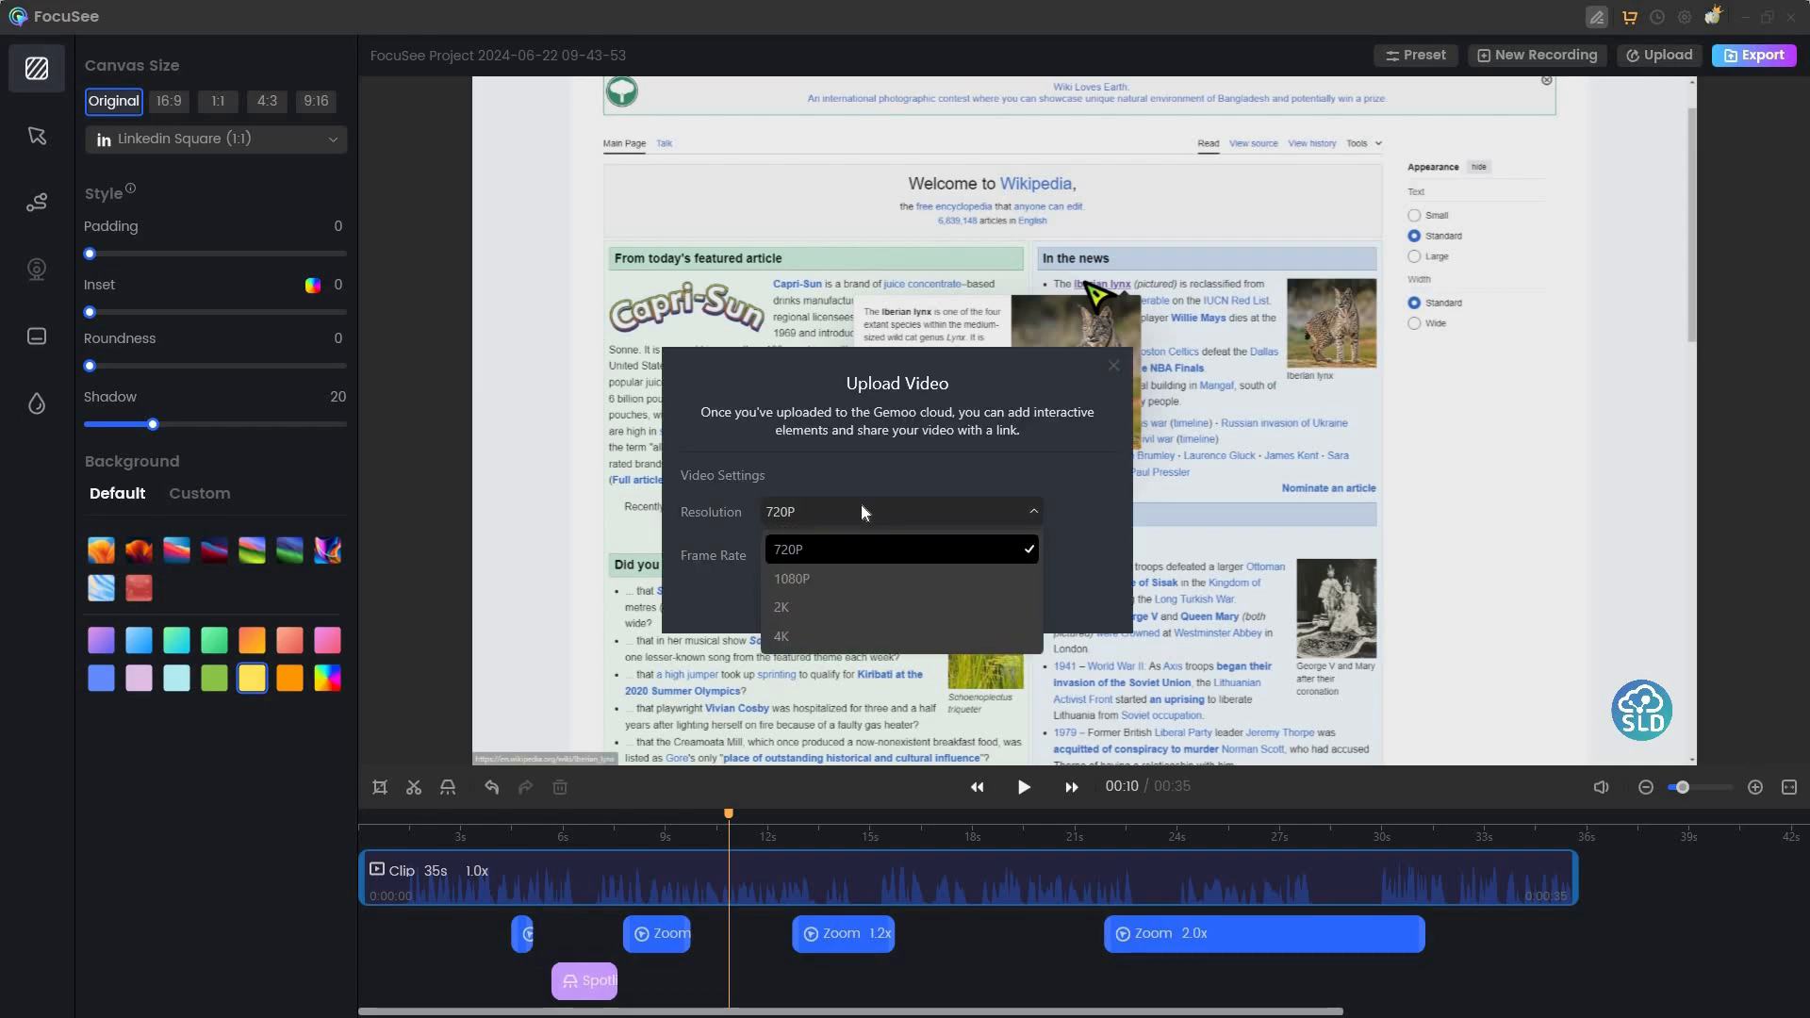
pyautogui.click(862, 562)
pyautogui.click(861, 565)
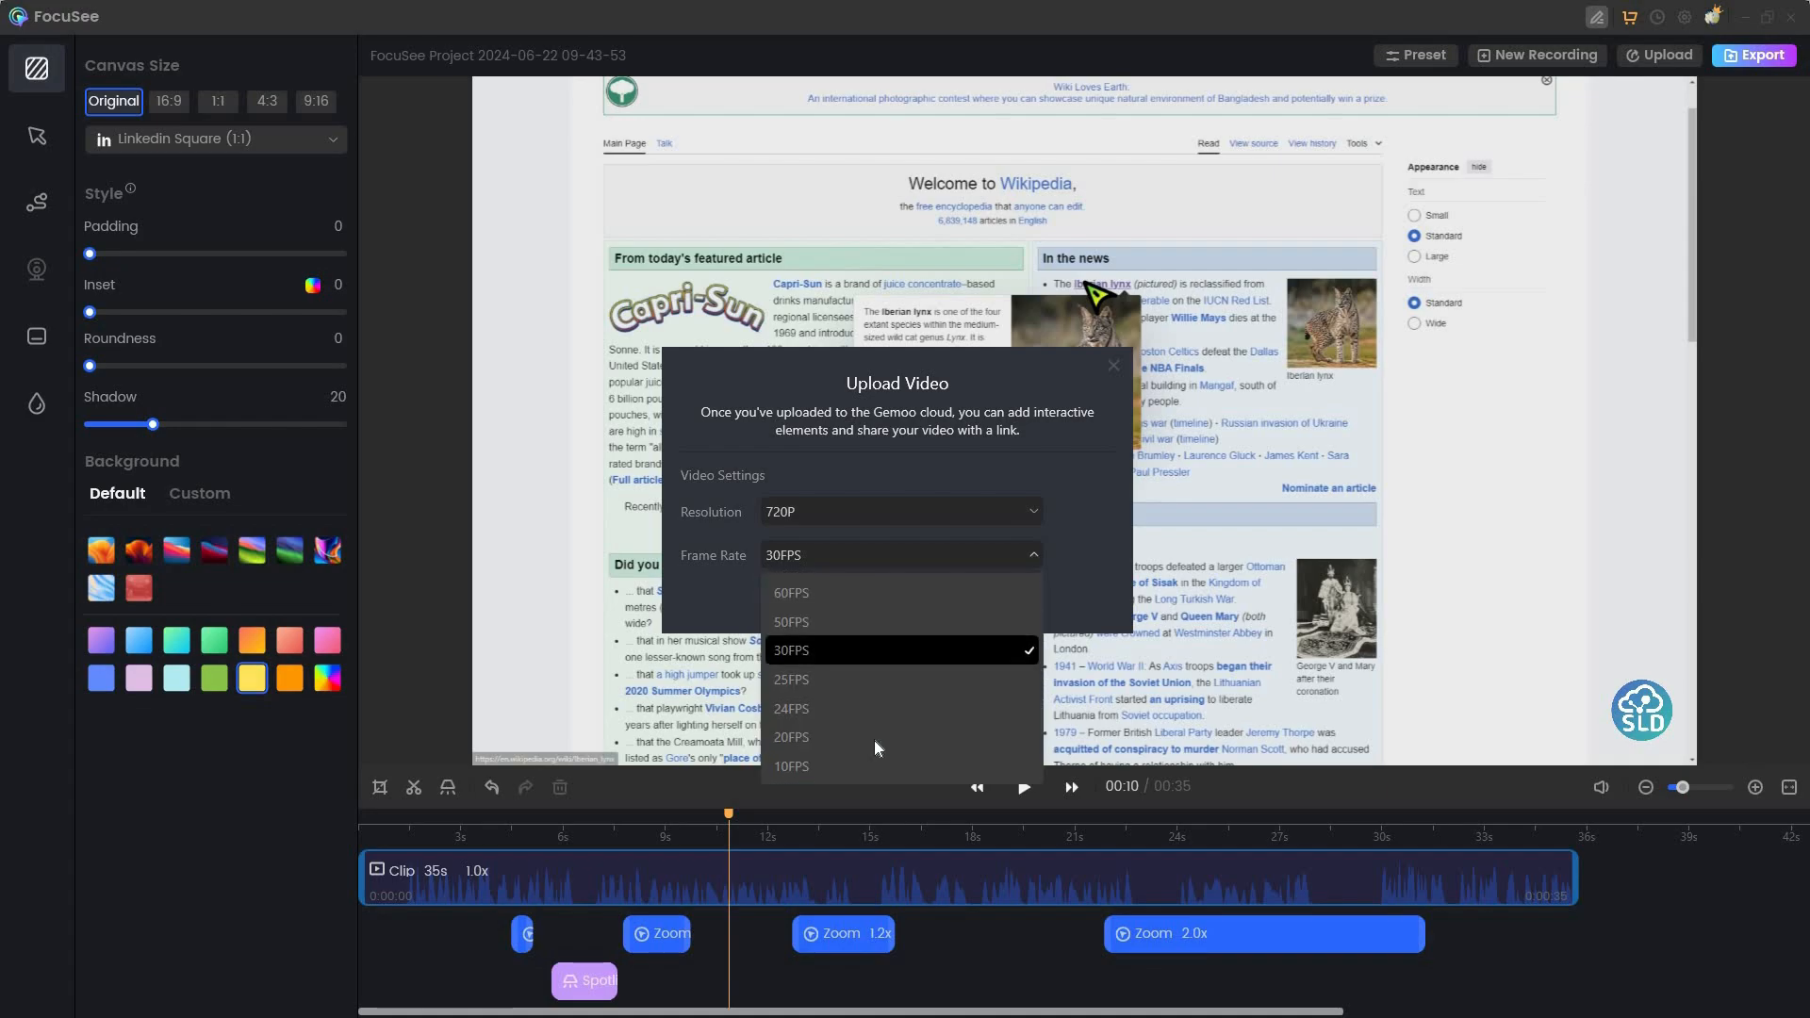
pyautogui.click(964, 645)
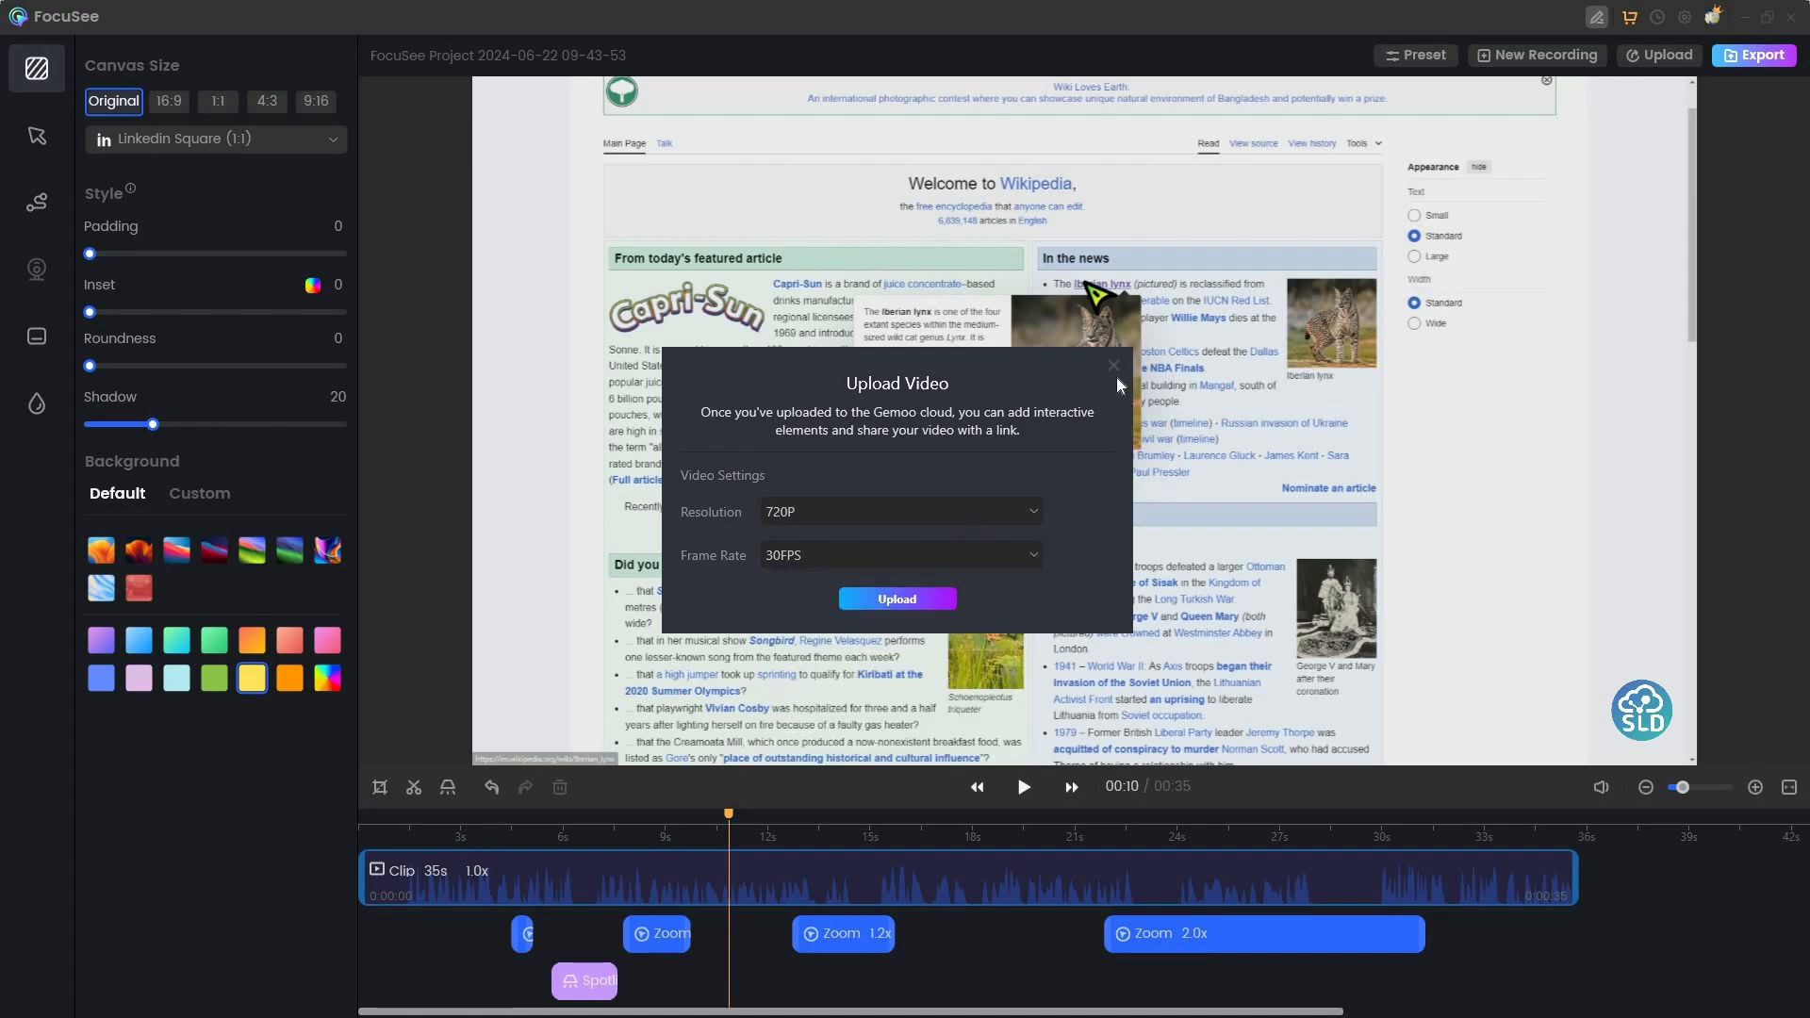
# - Examine the format, resolution and frame rate options for exporting the video, and leave without exporting
pyautogui.click(1752, 64)
pyautogui.click(1759, 62)
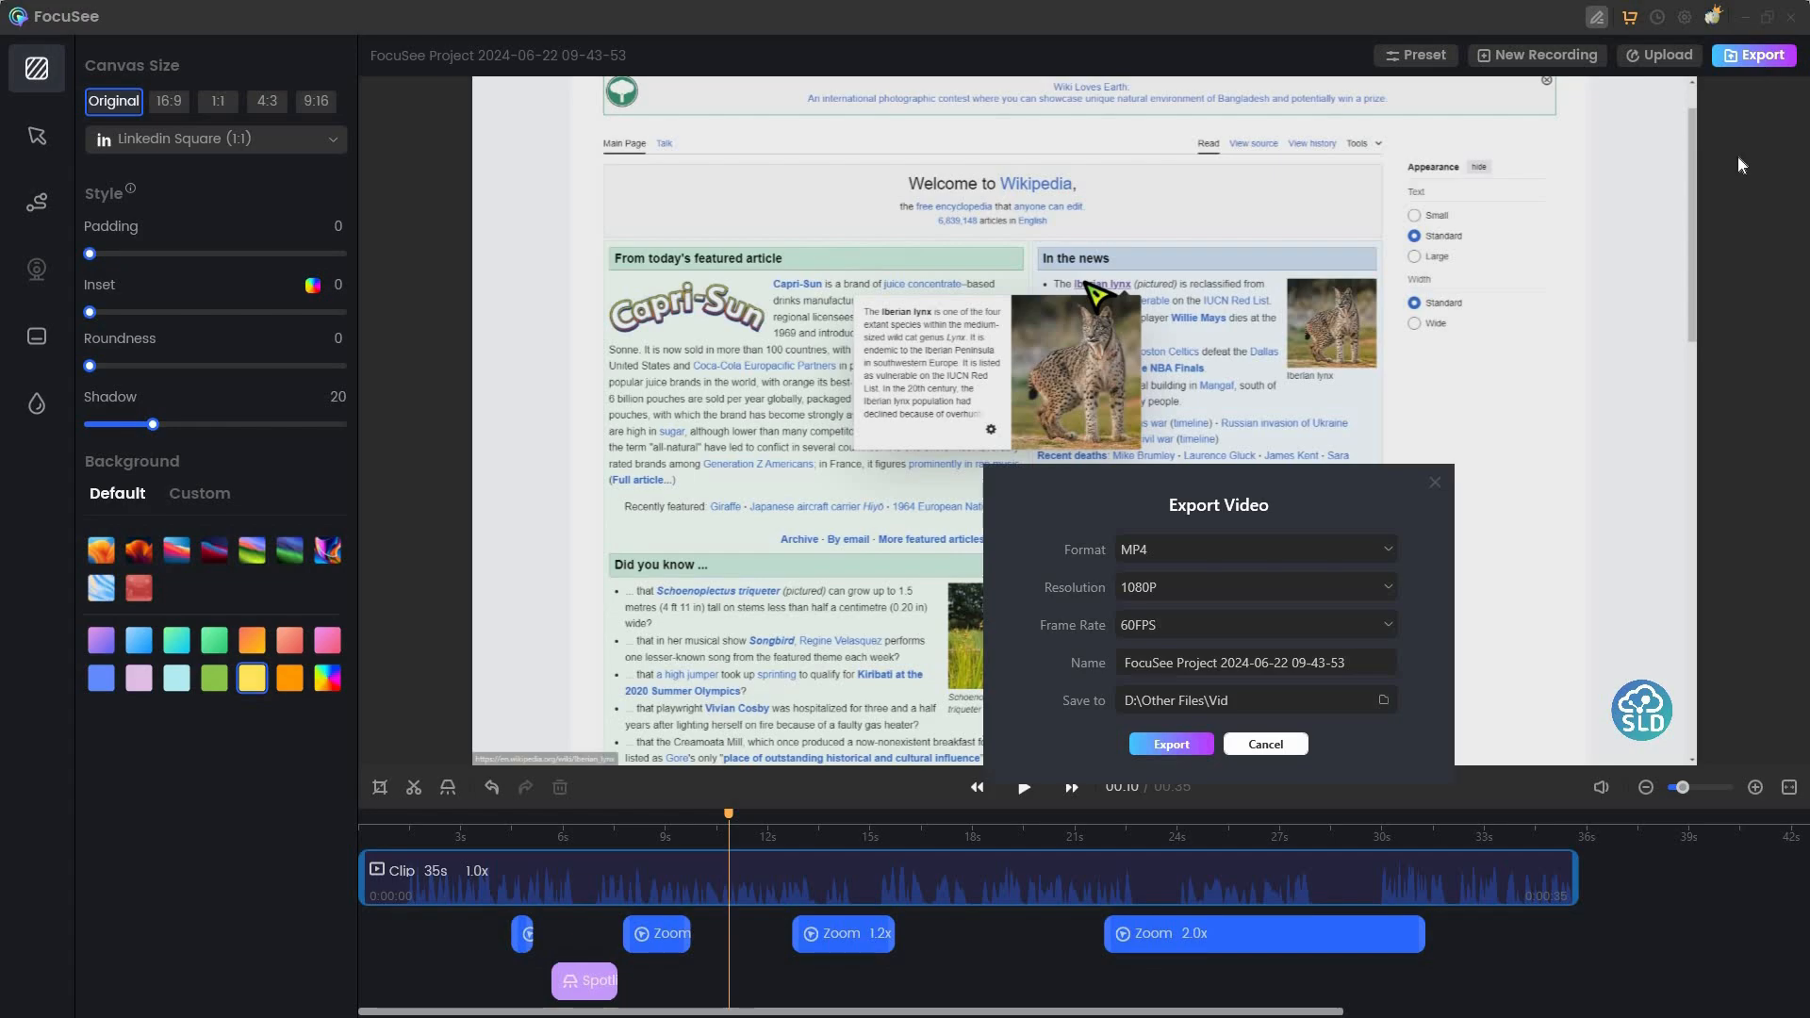
pyautogui.click(1179, 552)
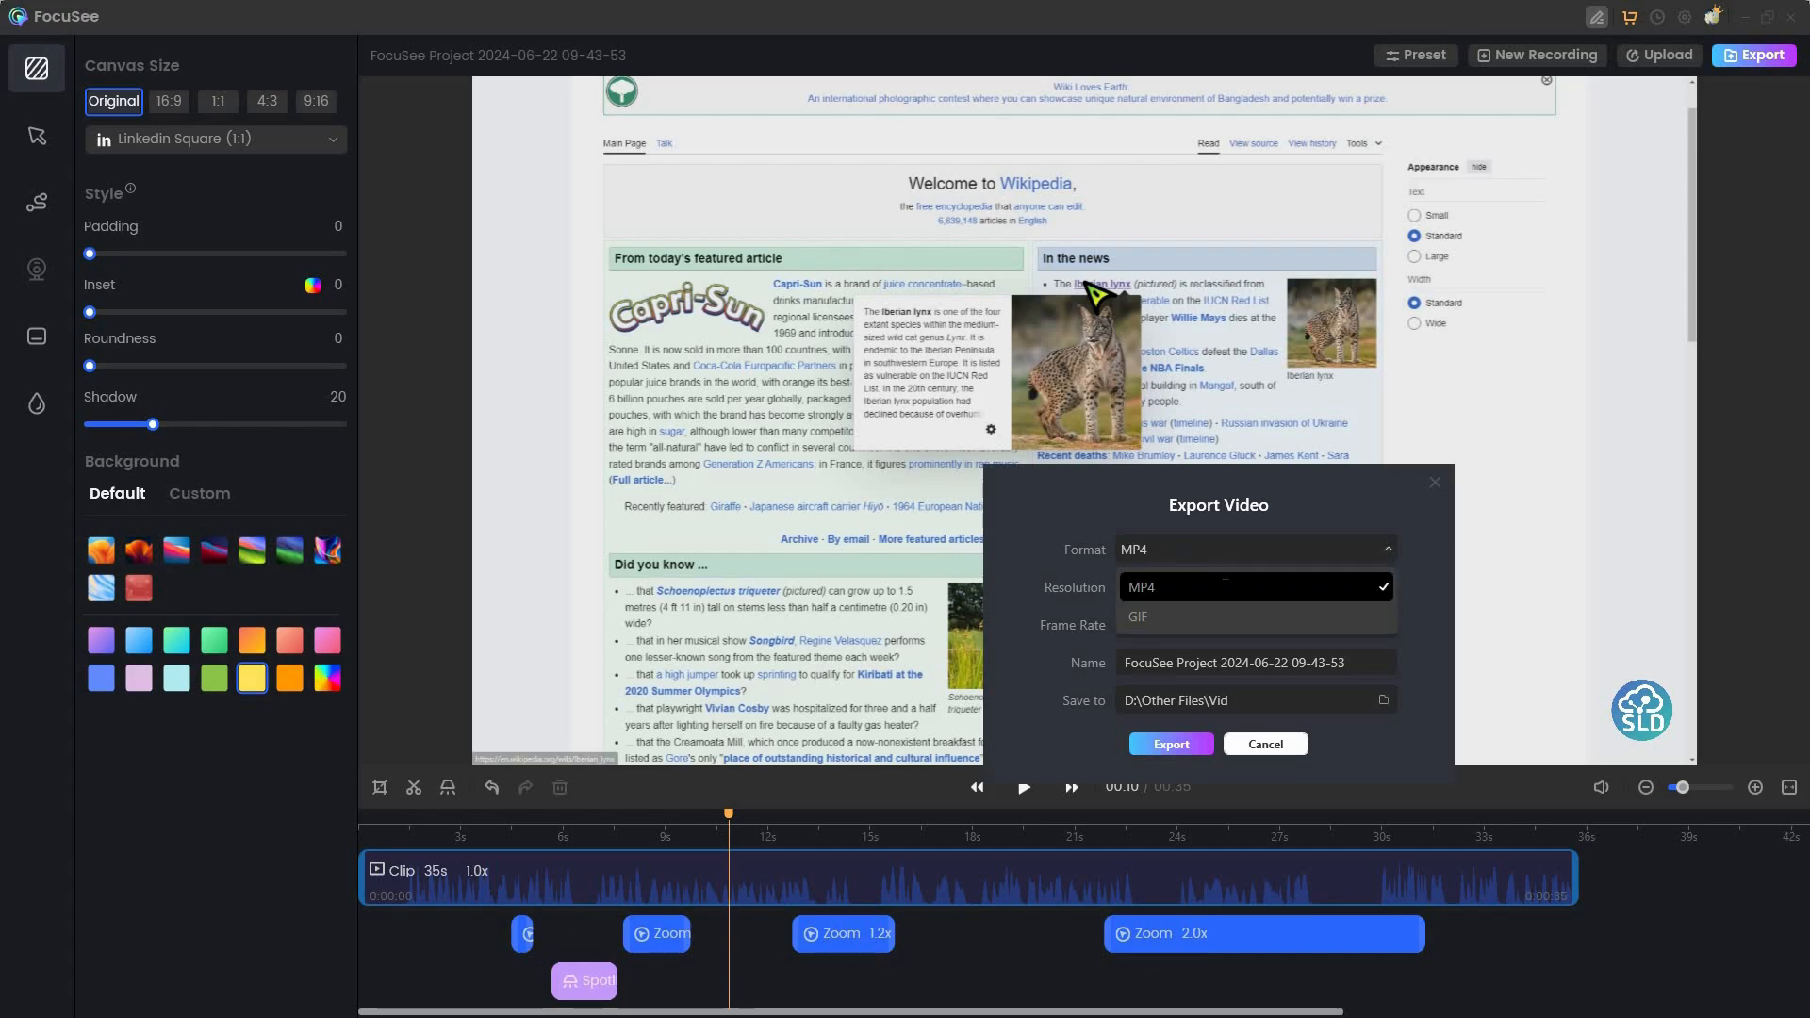
pyautogui.click(1208, 592)
pyautogui.click(1178, 589)
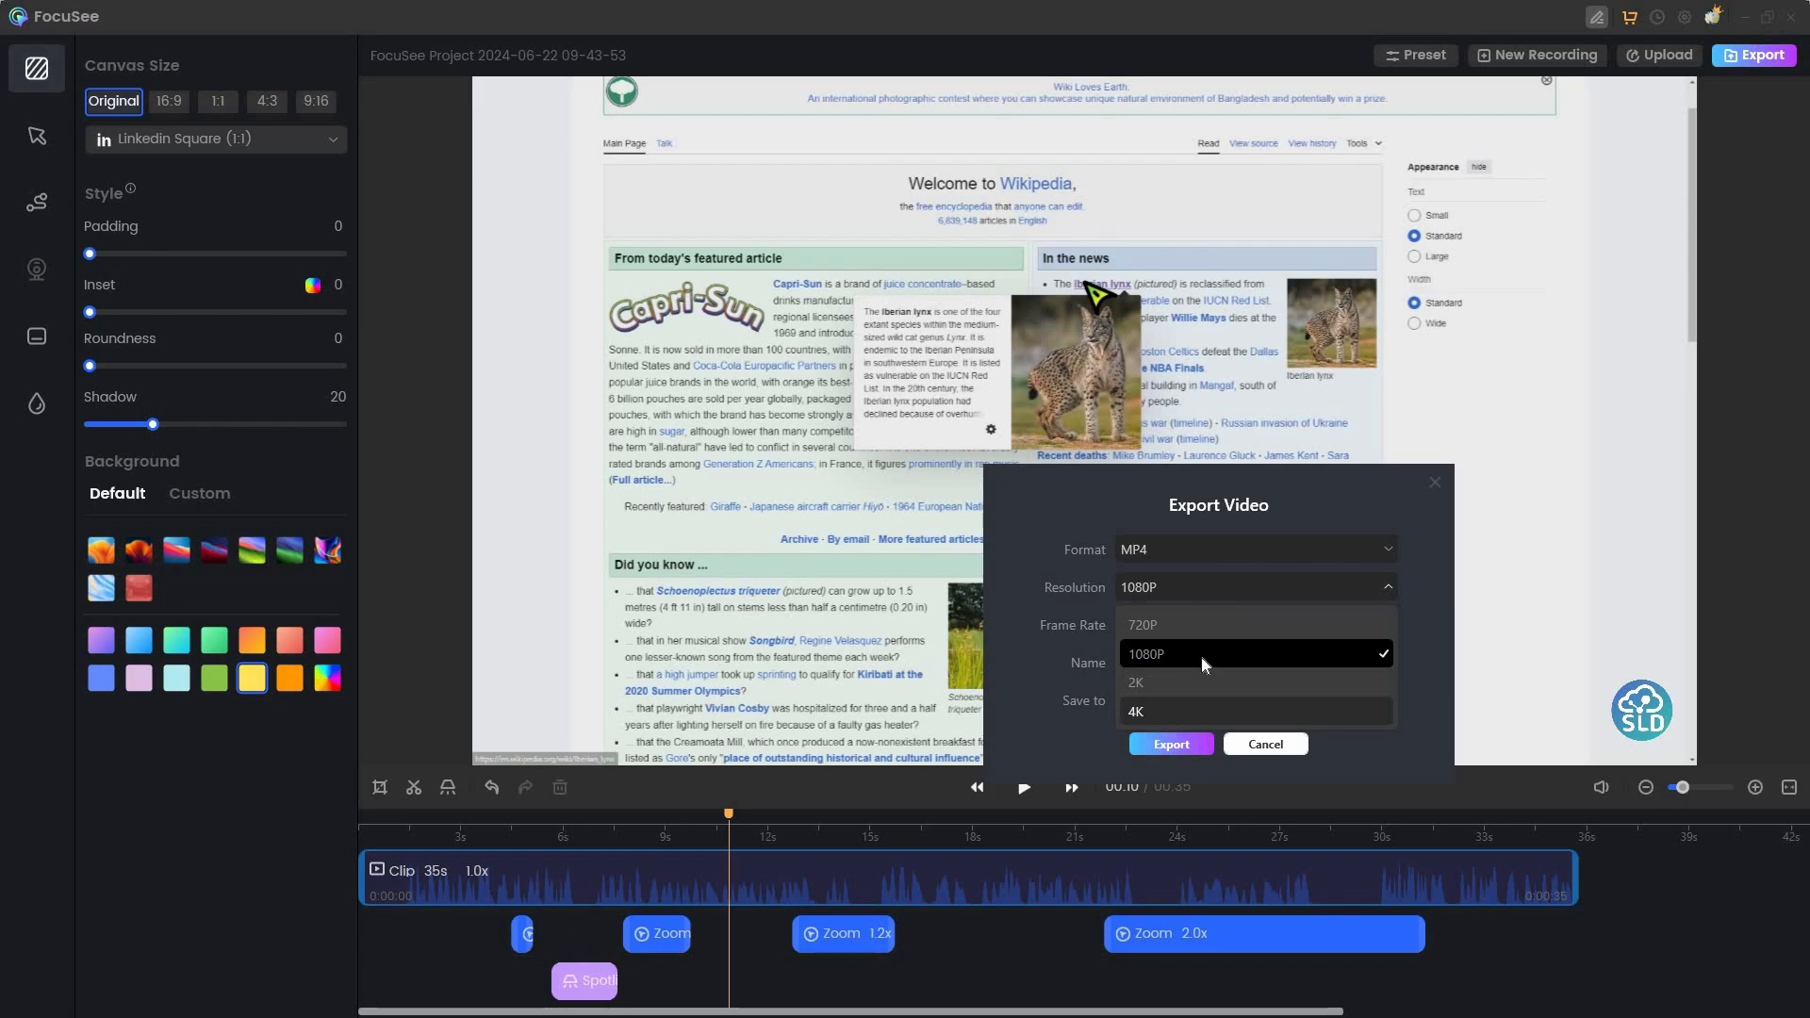
pyautogui.click(1186, 596)
pyautogui.click(1184, 625)
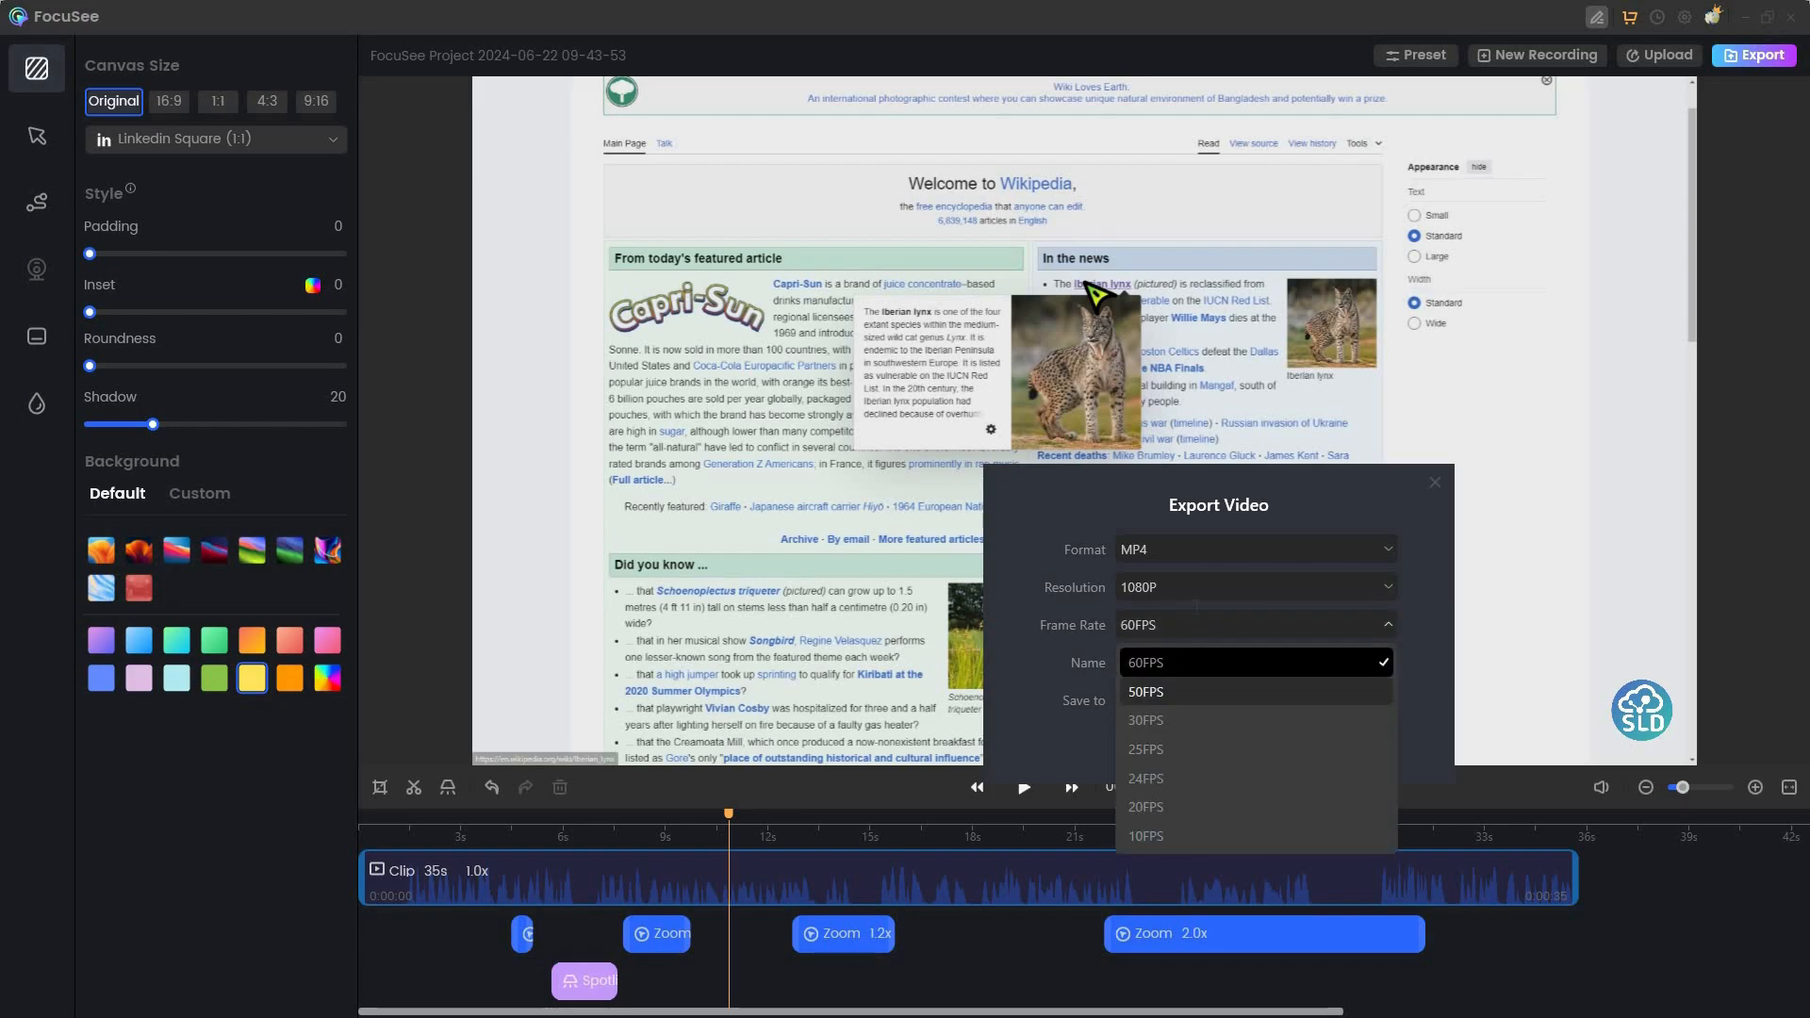
pyautogui.click(1193, 662)
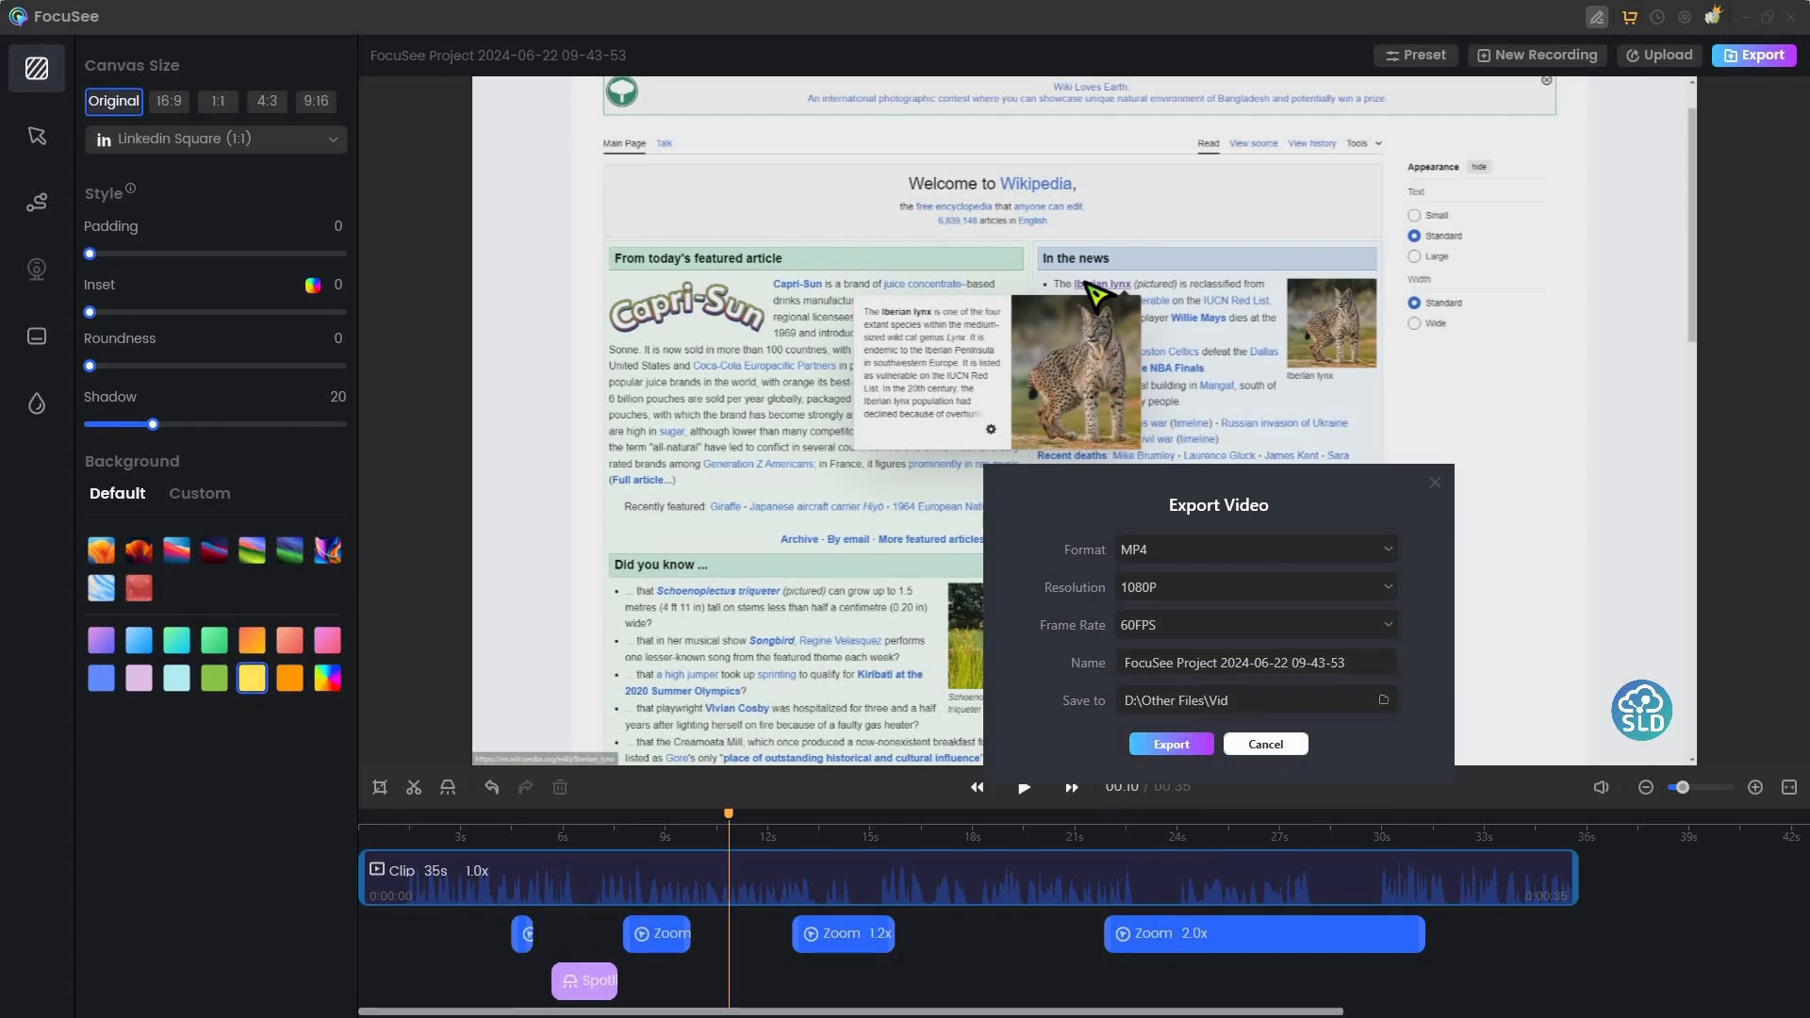
pyautogui.click(1265, 744)
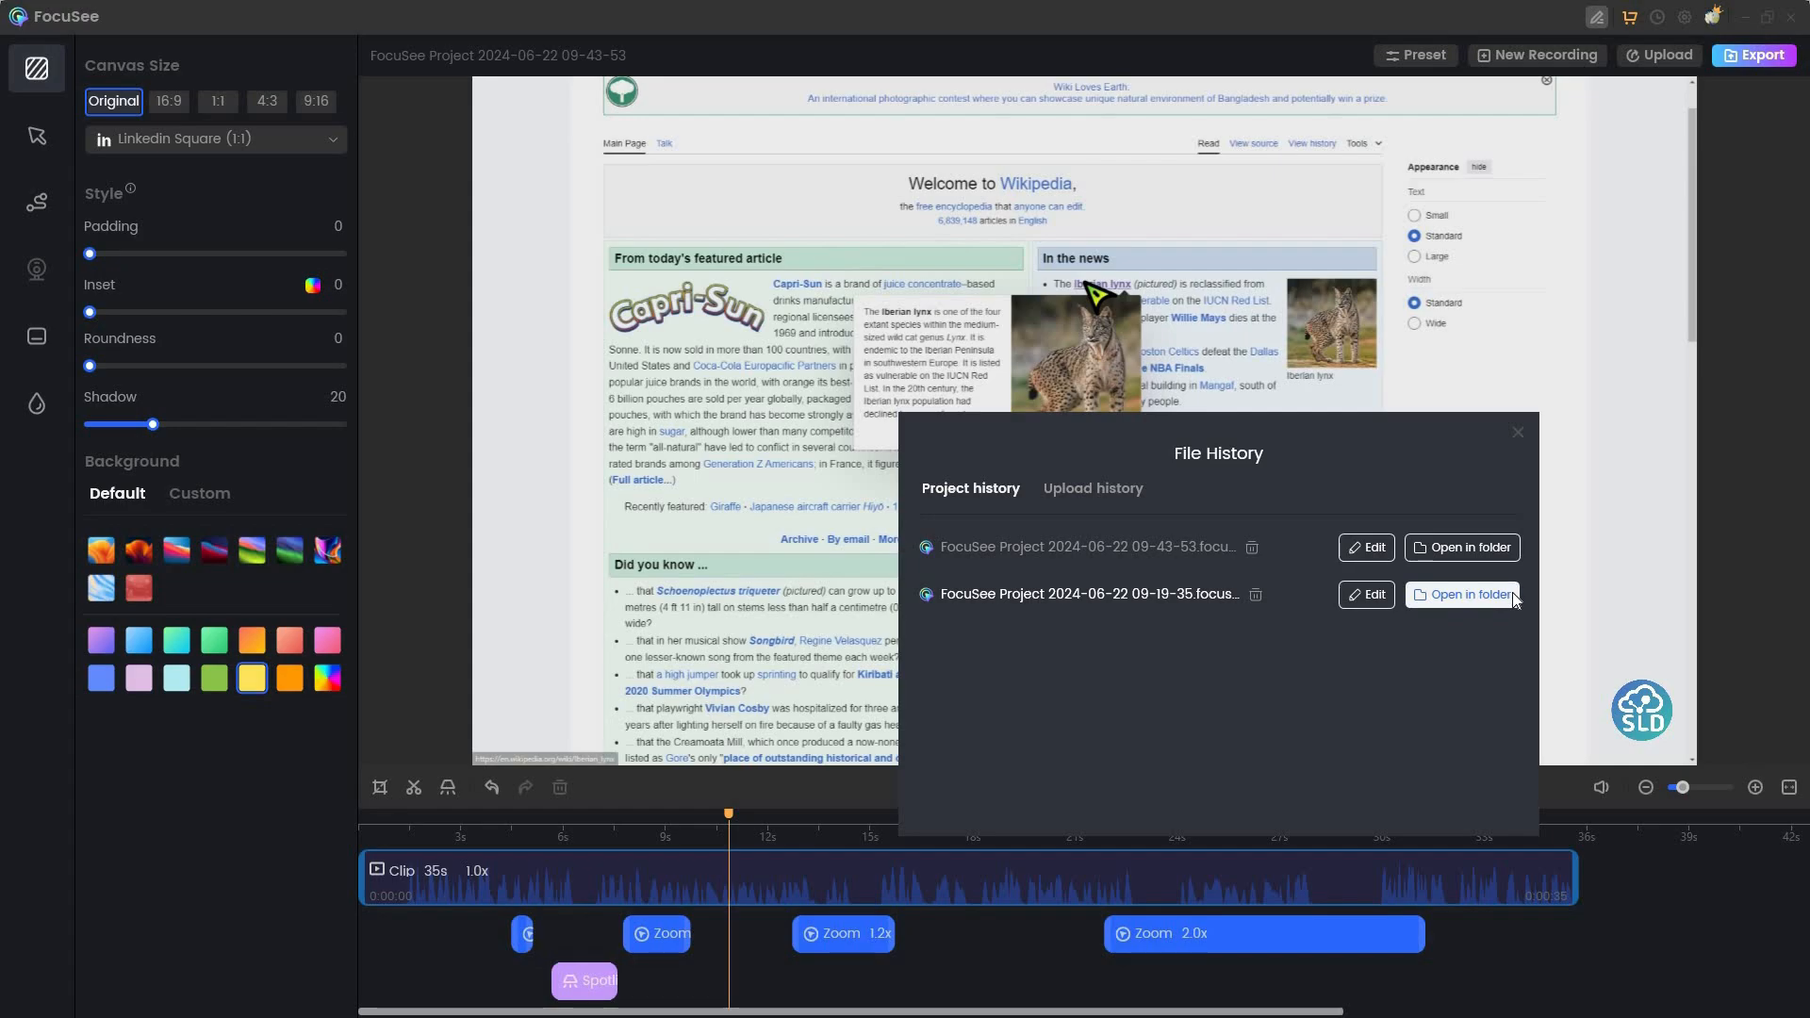
# - Look through the project and upload file history, and examine the recording shortcut keys in the application settings
pyautogui.click(1071, 490)
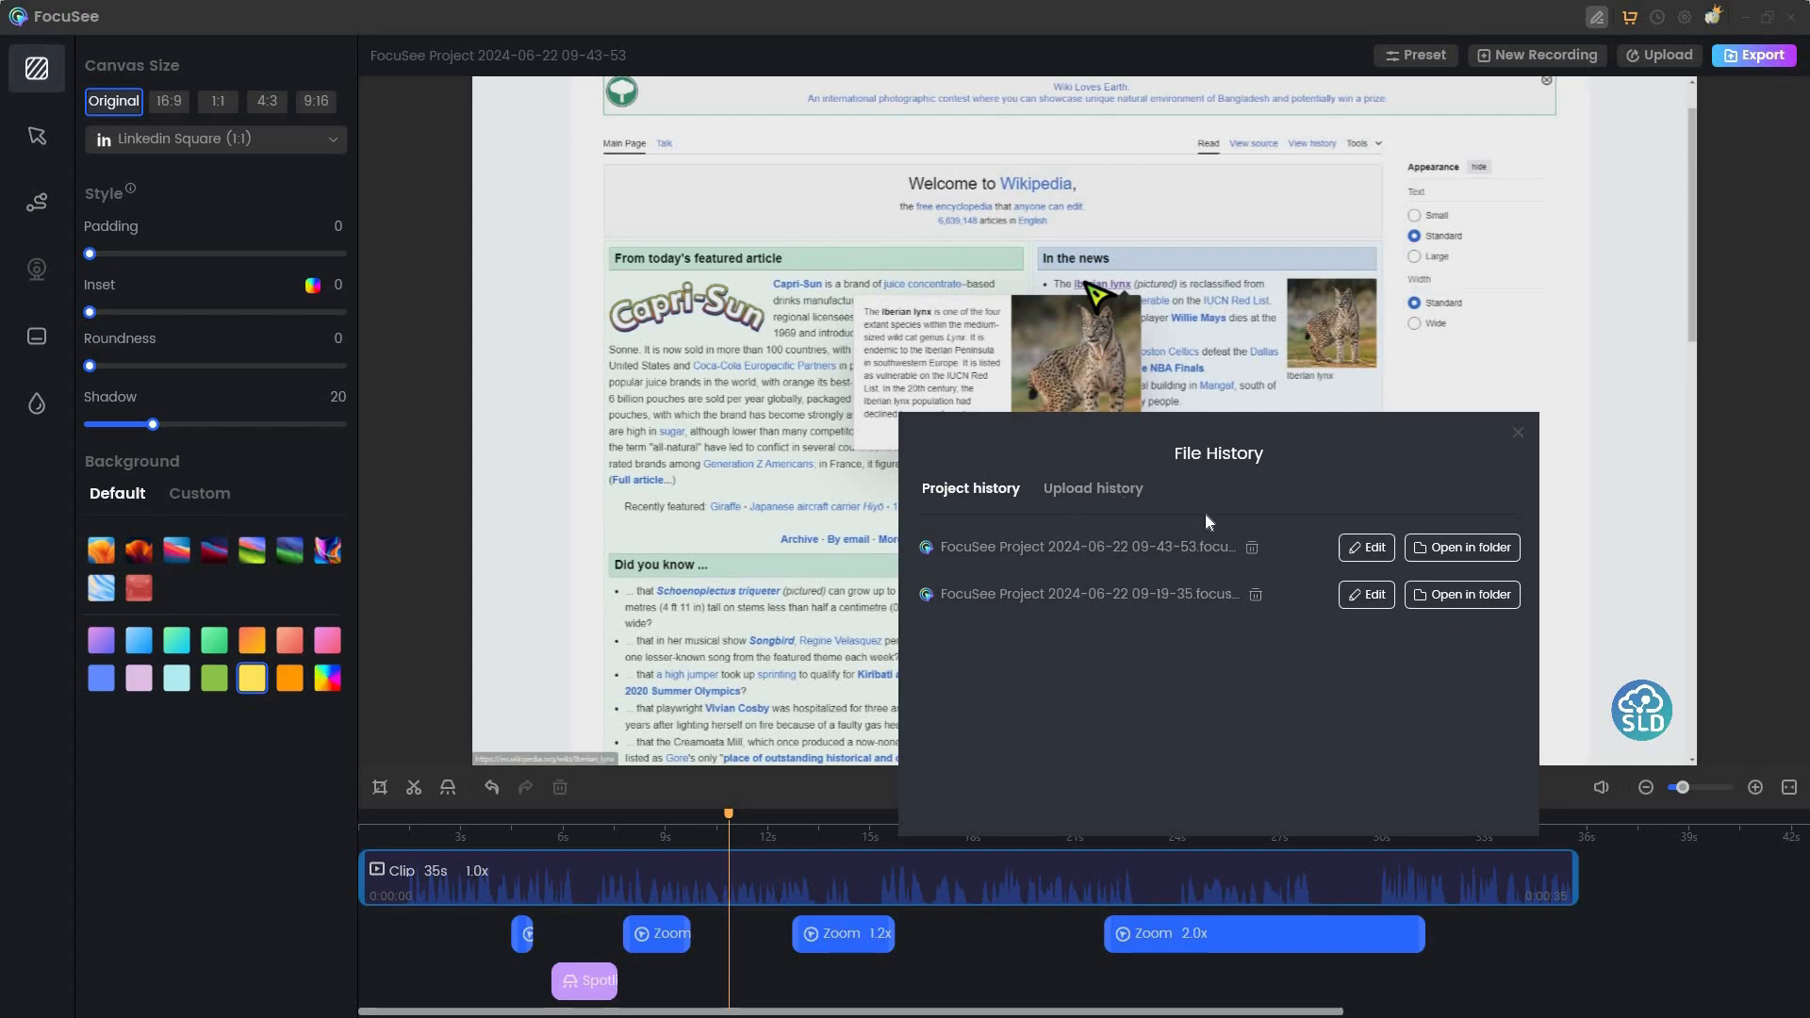
pyautogui.click(1516, 435)
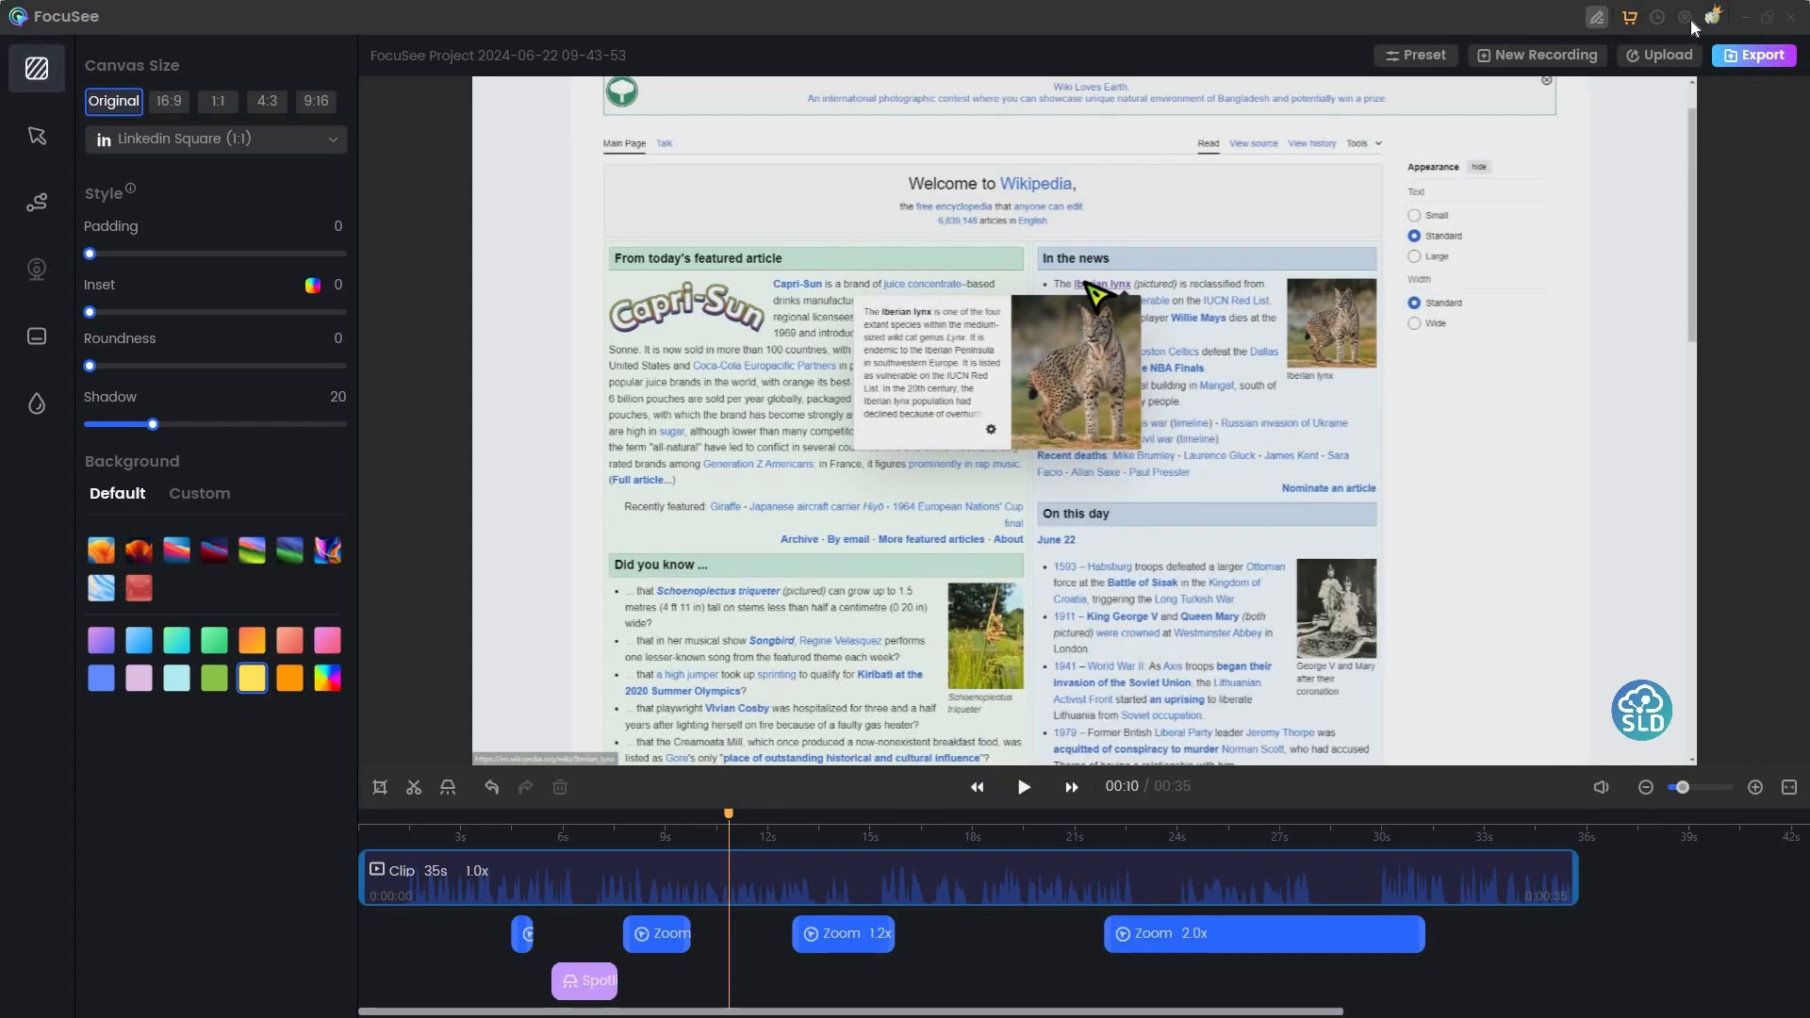
pyautogui.click(1684, 17)
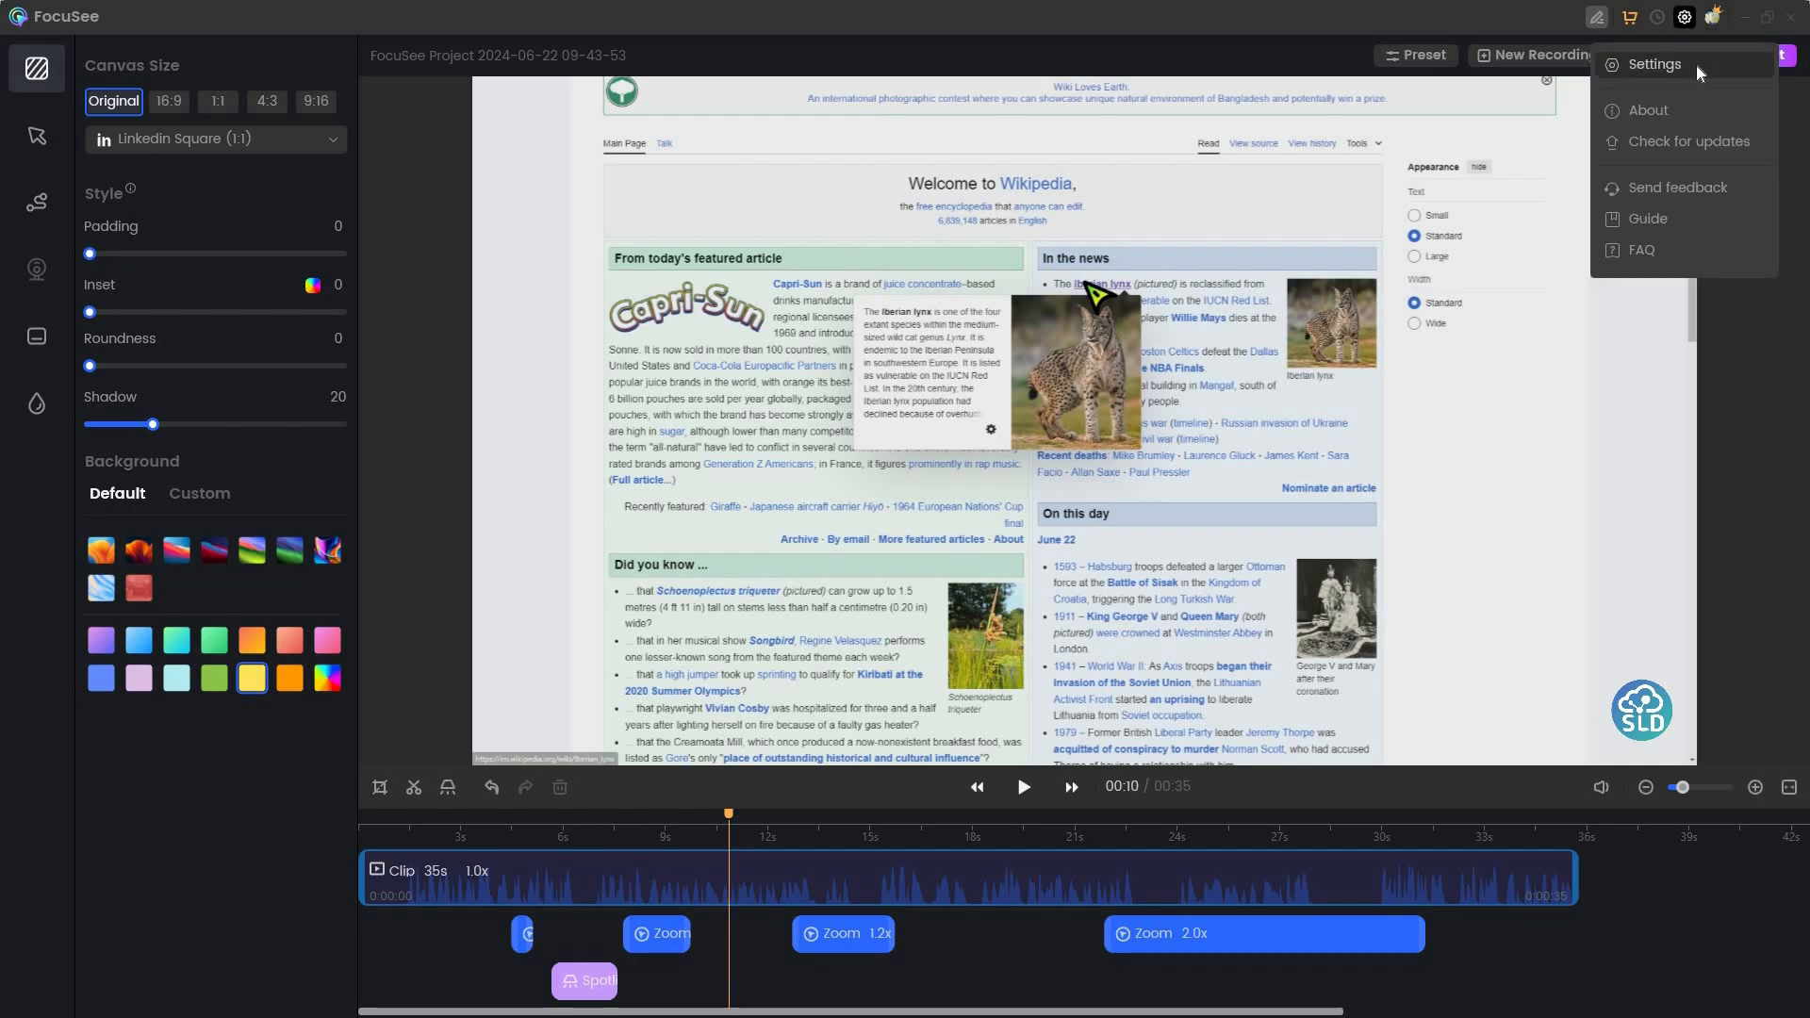
pyautogui.click(1695, 65)
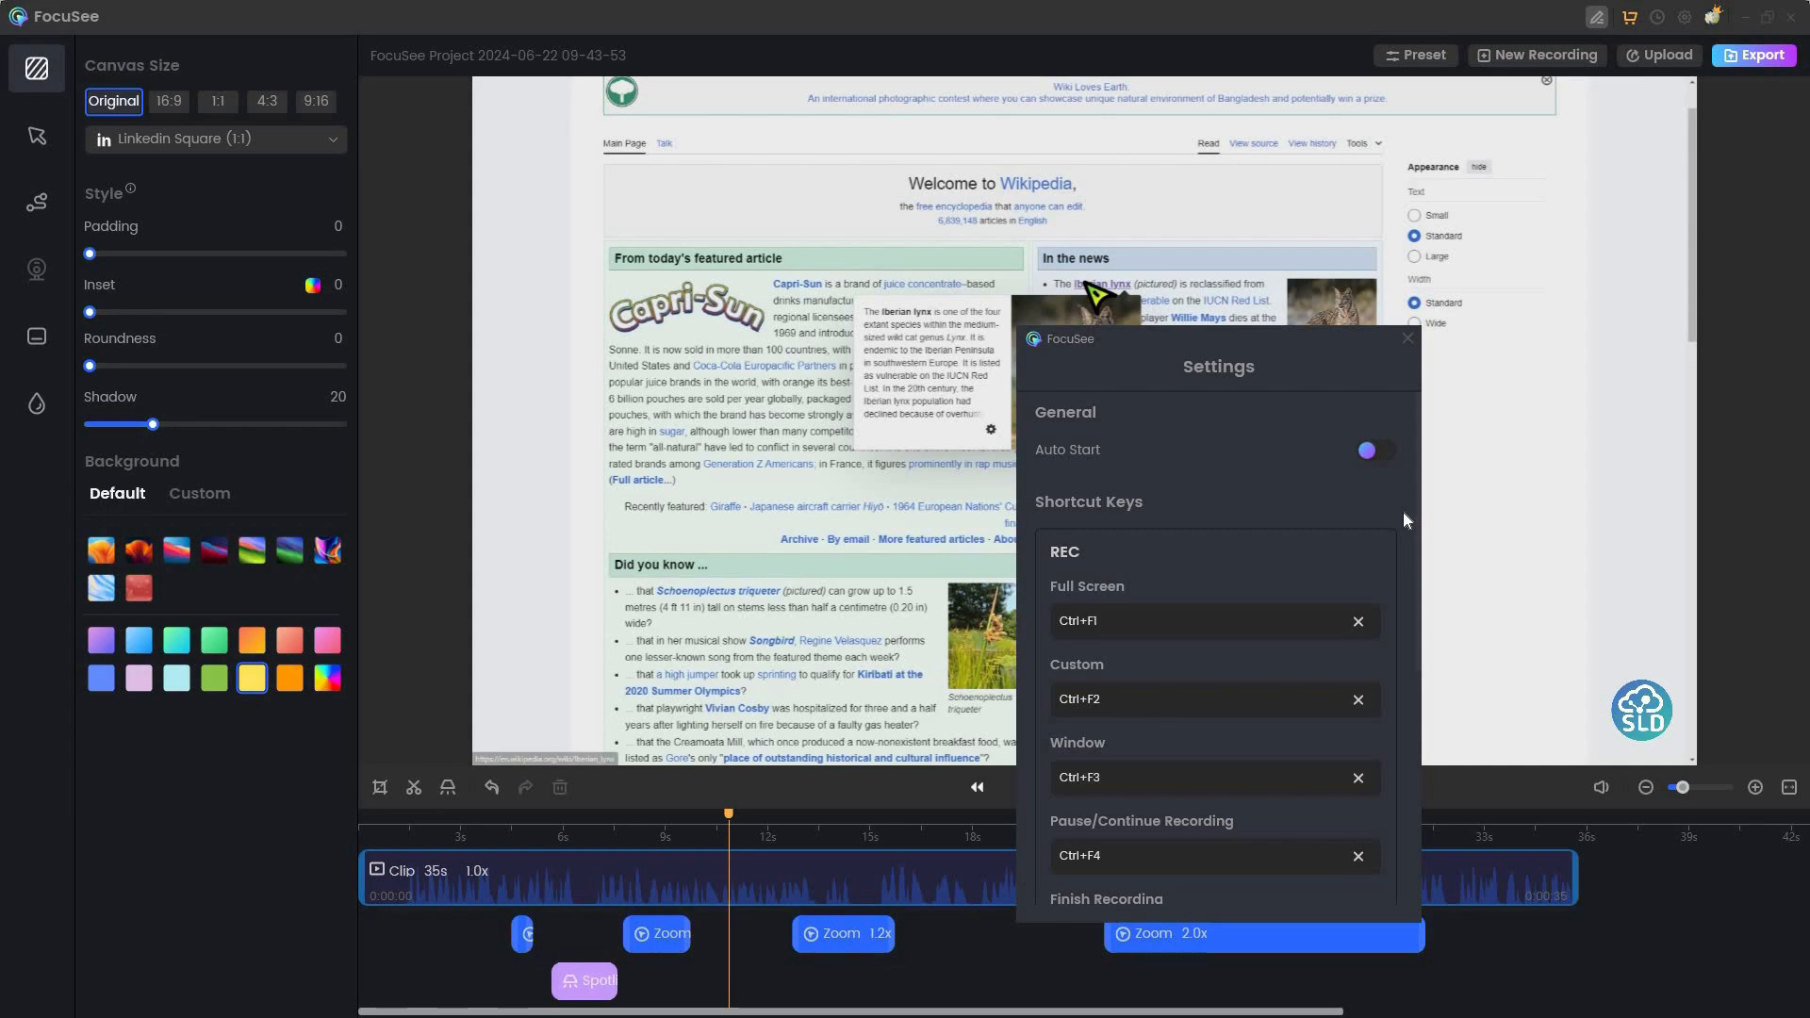
pyautogui.scroll(-5, 1403, 834)
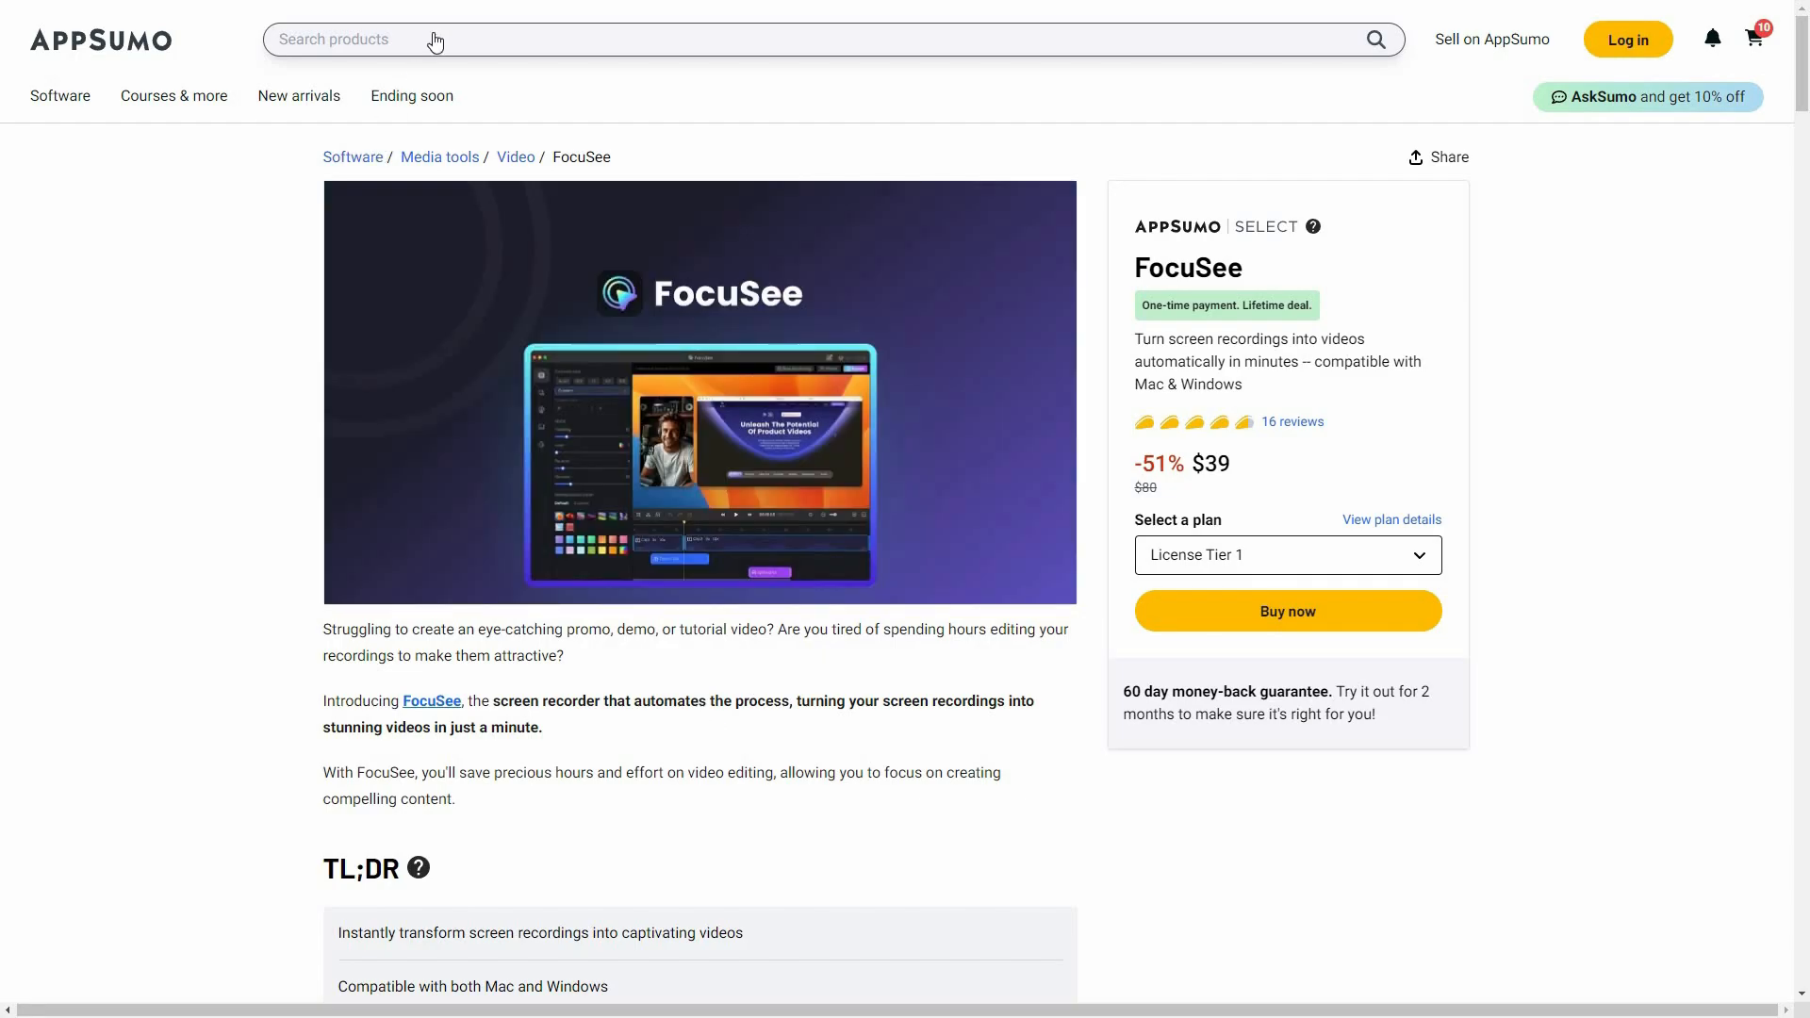
# - Examine the plans and features on FocuSee's AppSumo page, down to the three license tiers
pyautogui.scroll(-2, 496, 36)
pyautogui.scroll(-10, 701, 808)
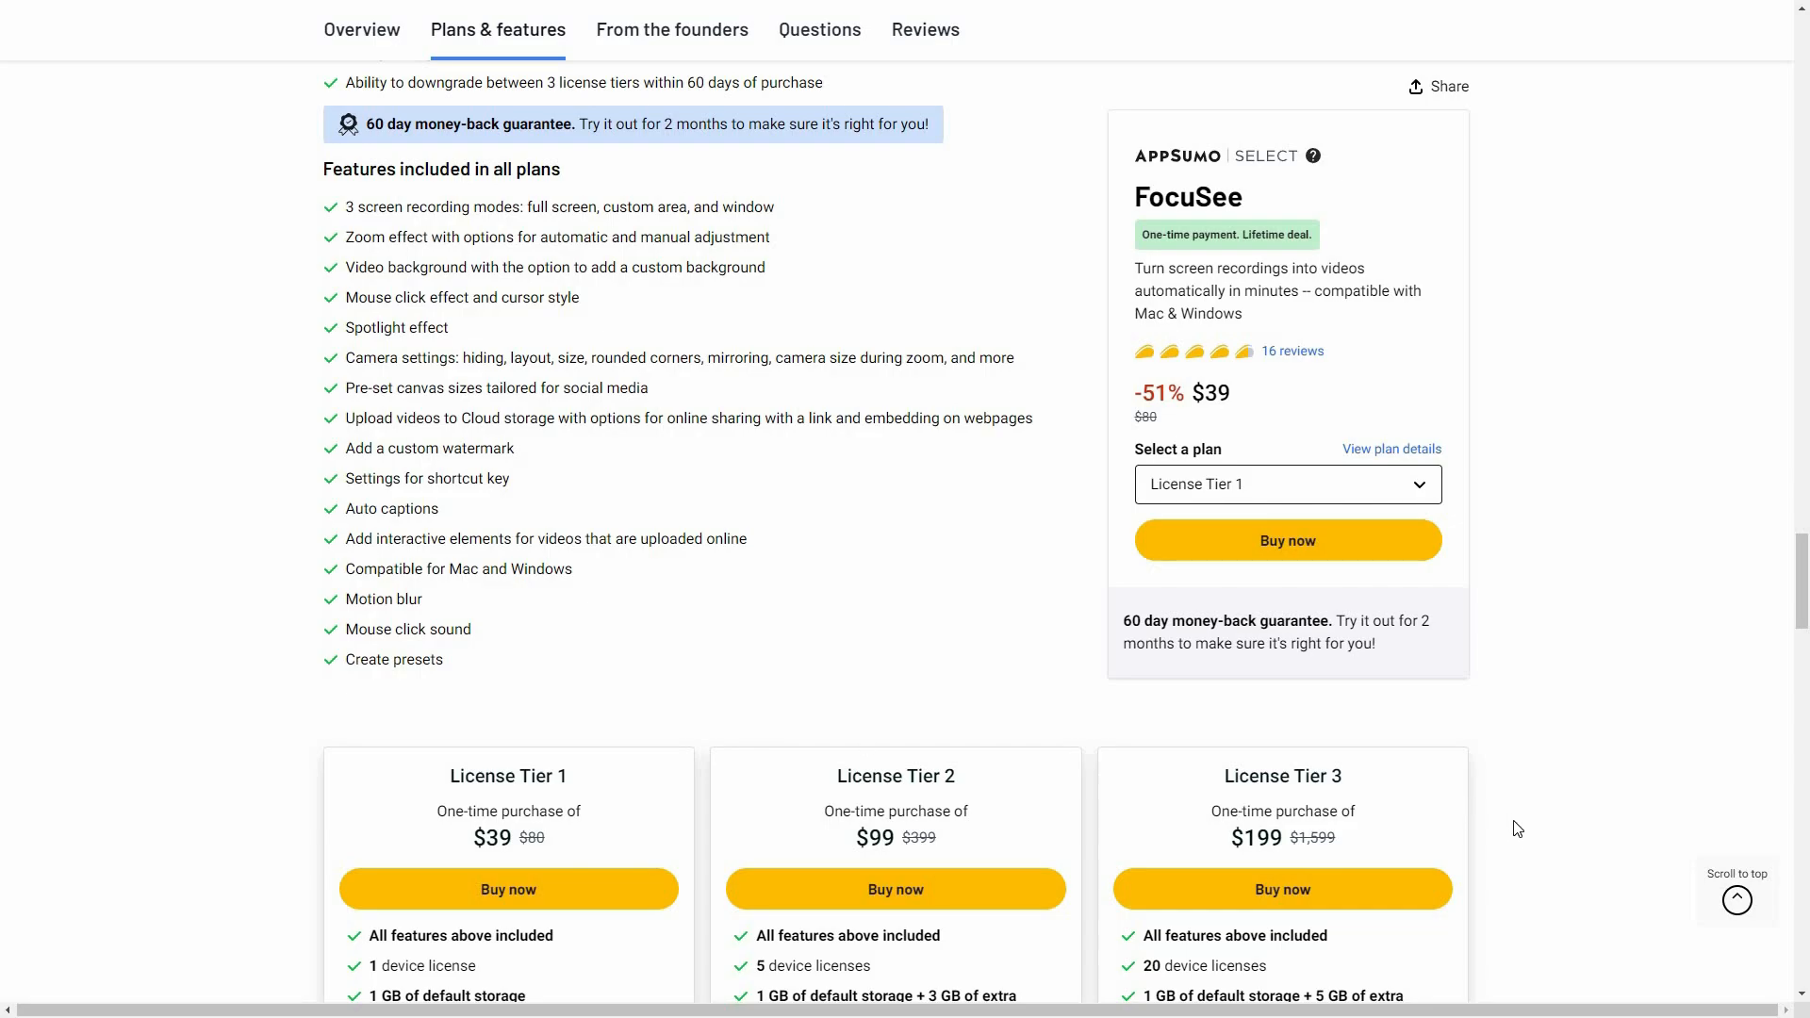
pyautogui.scroll(-3, 1587, 725)
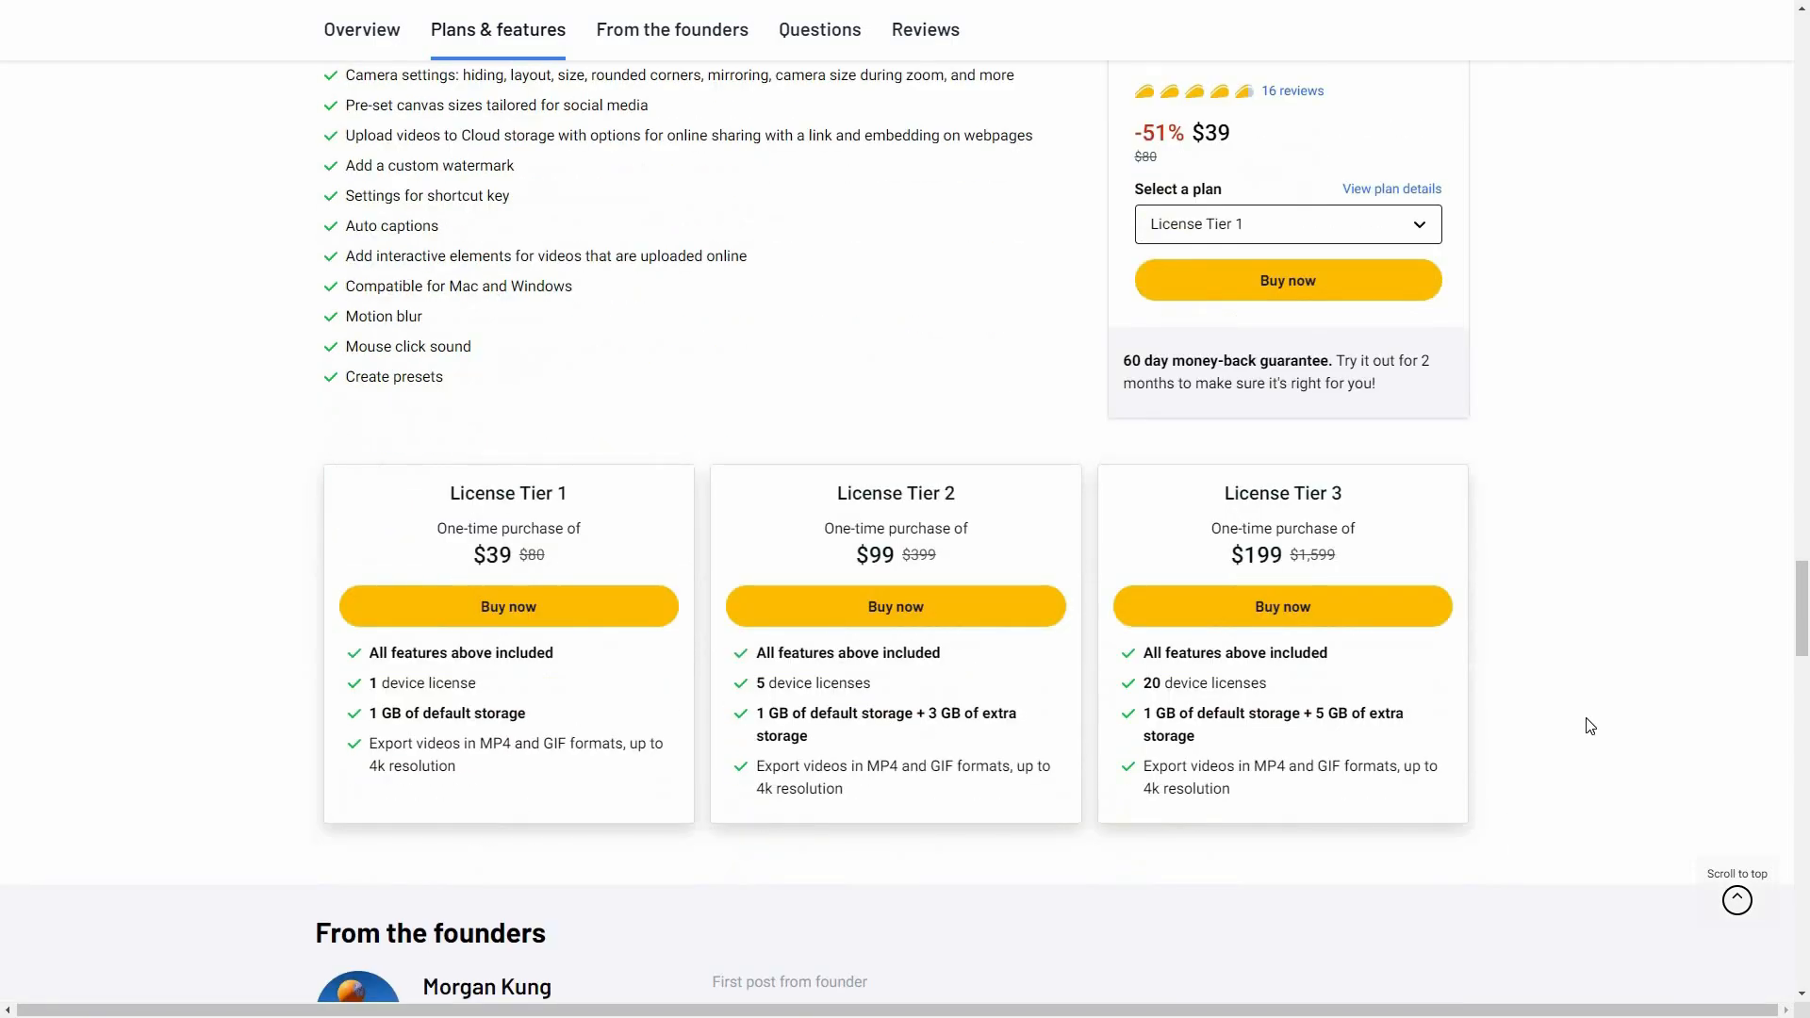